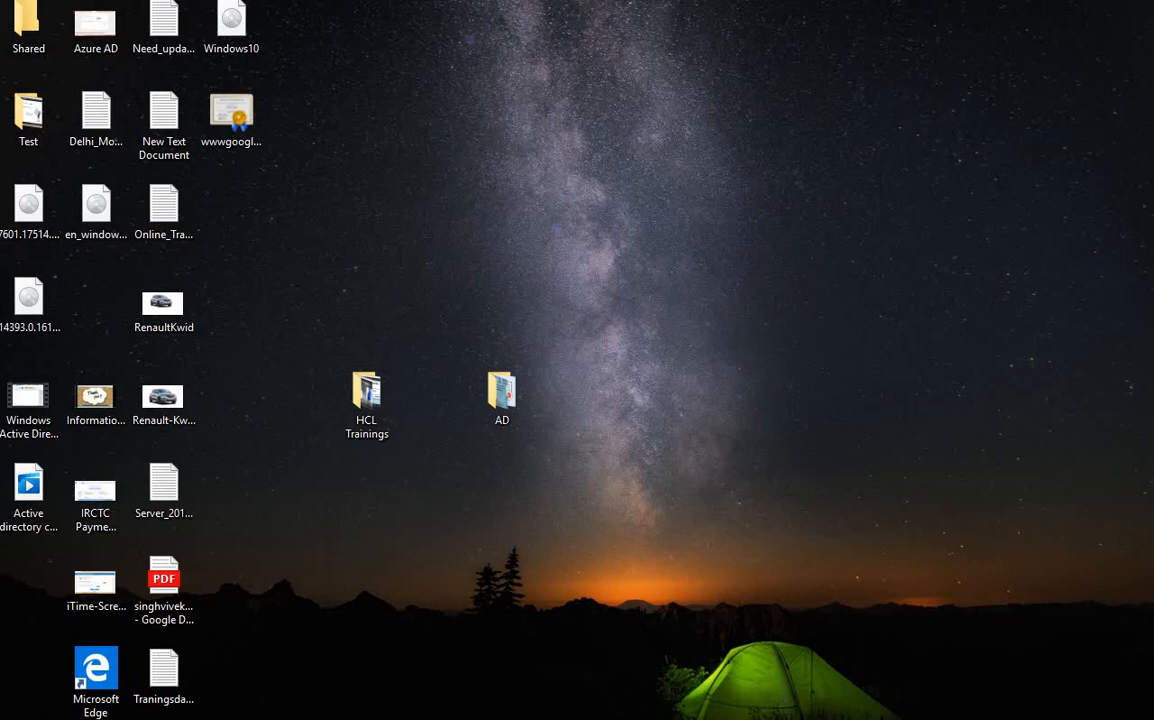
Step: Close Server Manager on the Contosodc1 VM, then bring up the open VM previews
mouse_move(613, 719)
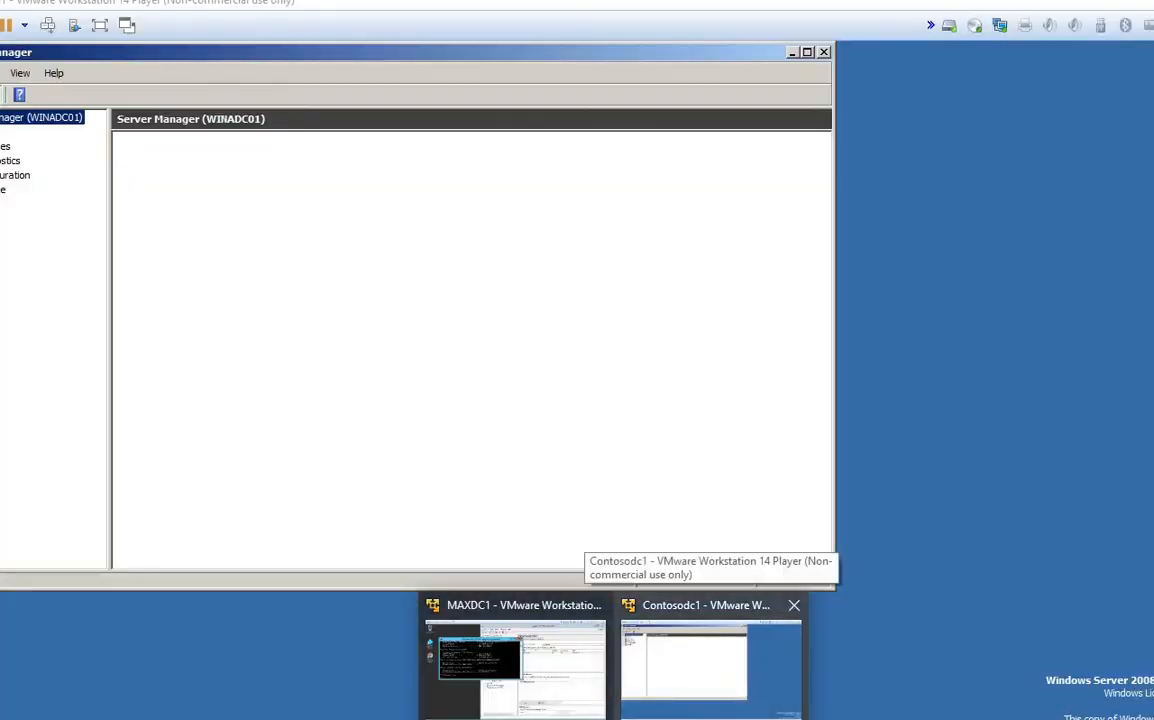
click(710, 665)
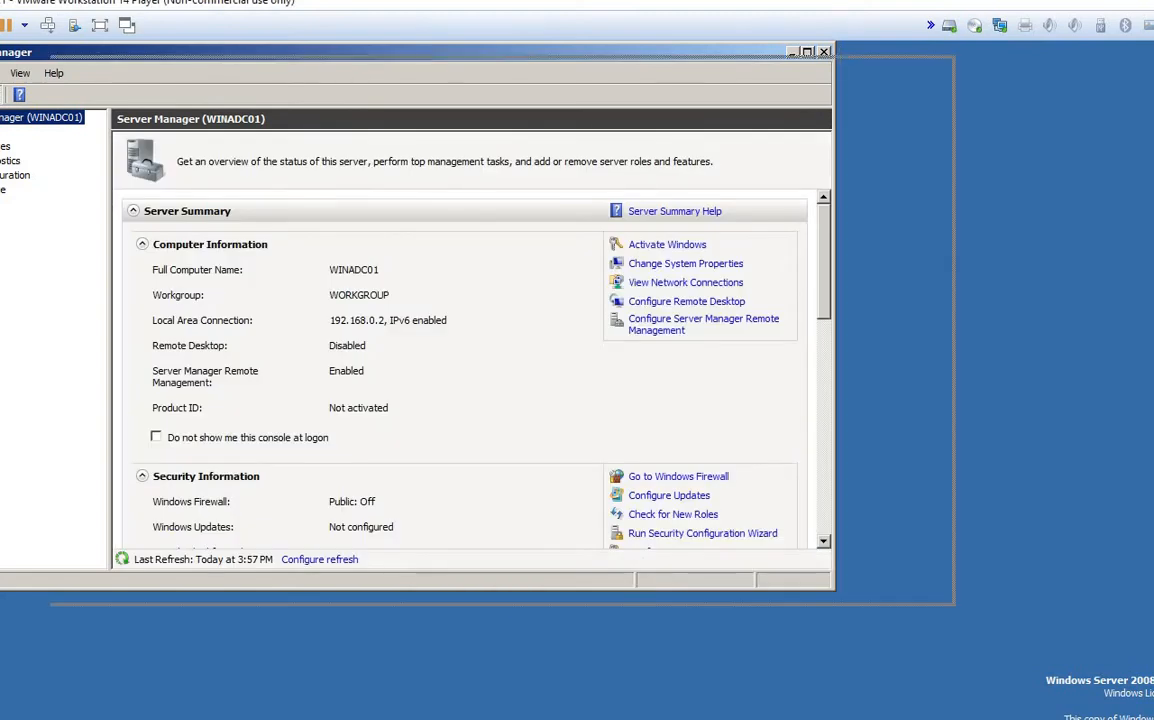
drag(380, 52, 499, 66)
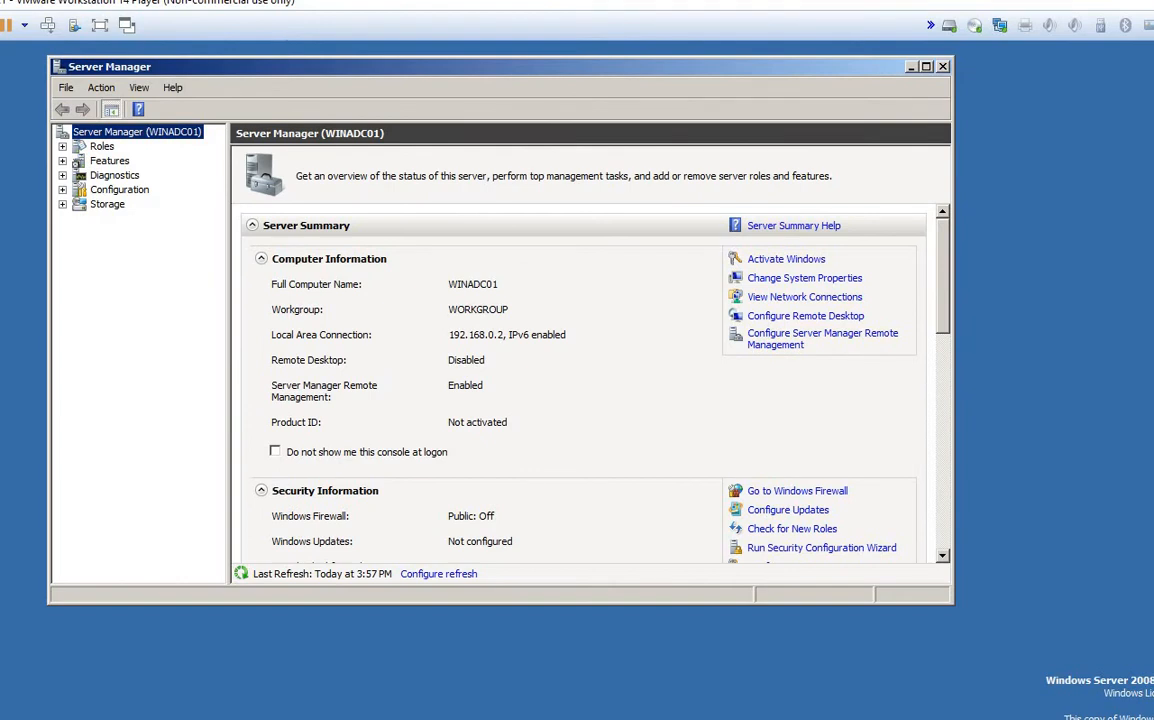
click(943, 67)
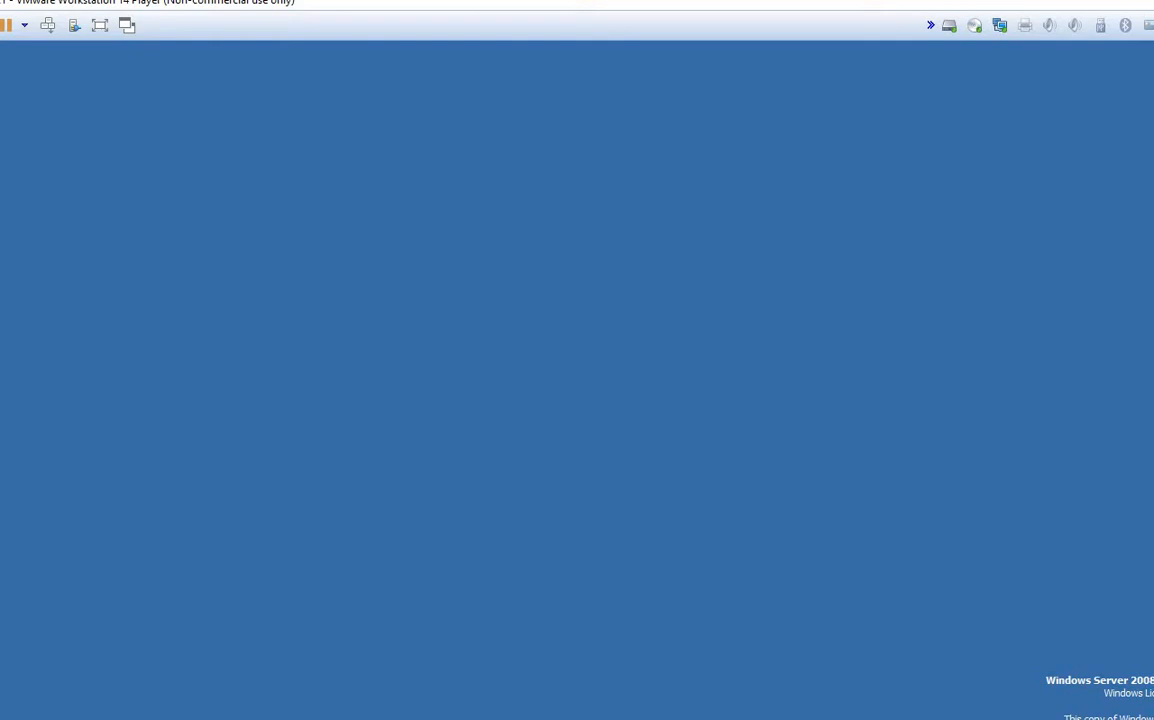
click(614, 719)
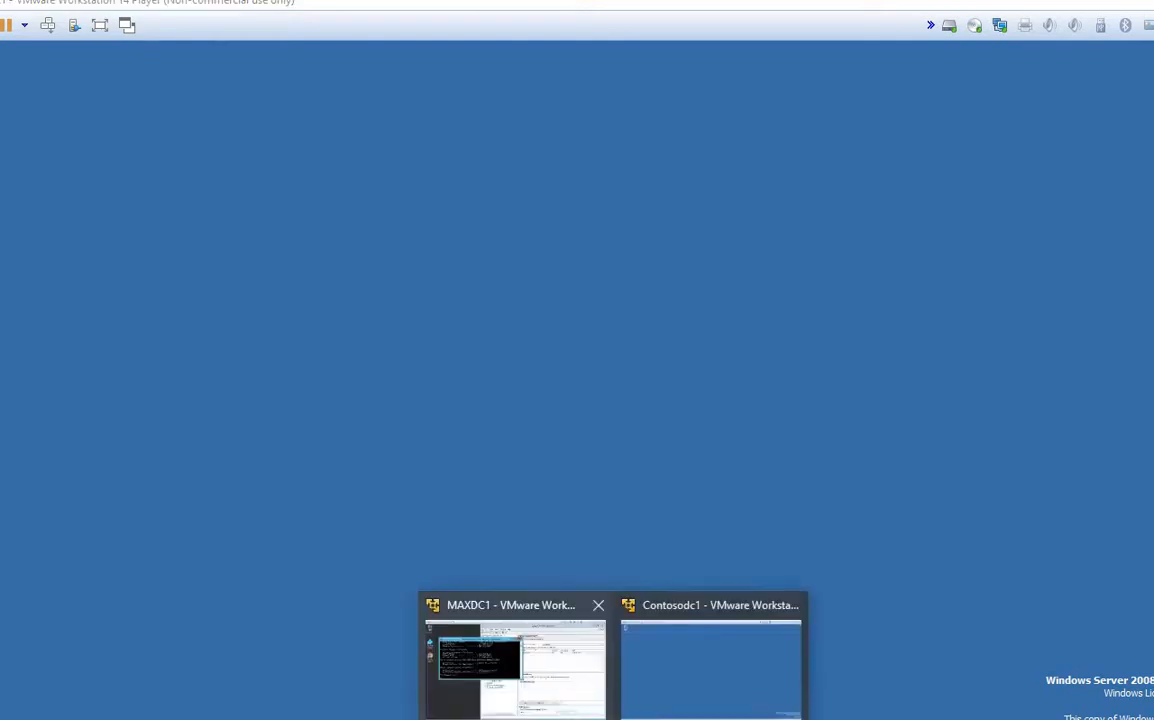
Step: On MAXDC1, run winver twice to confirm Version 6.3 (Build 9600)
click(500, 698)
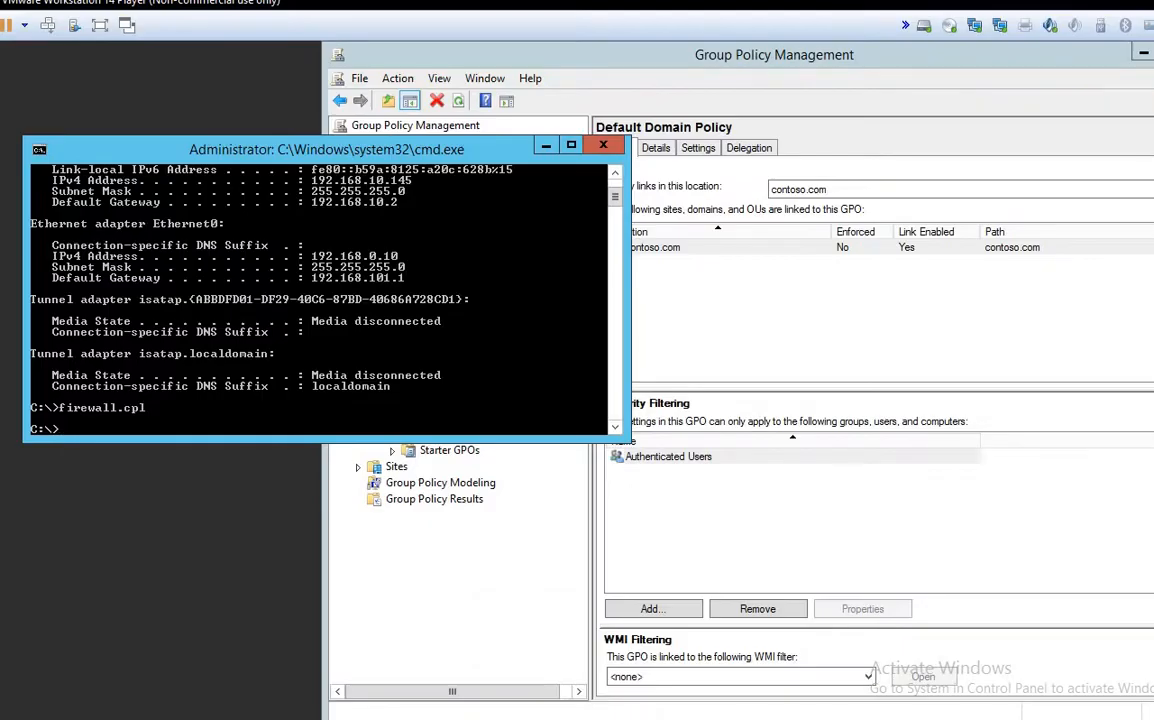
text(winver)
key(Return)
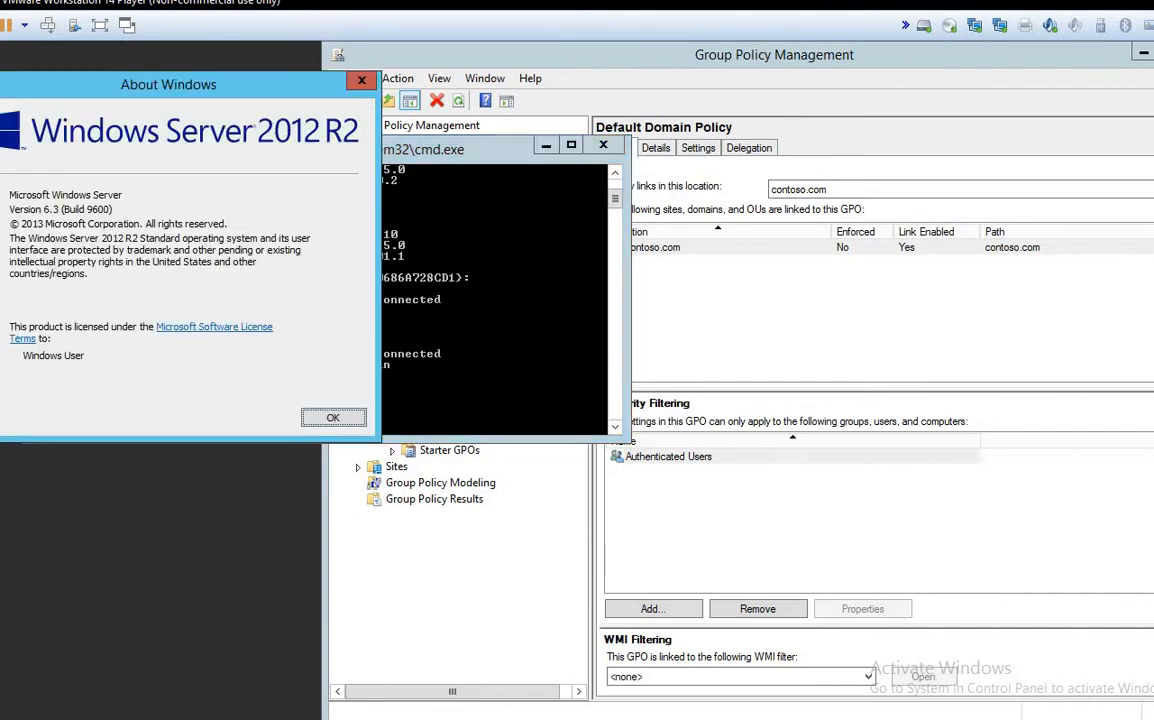
drag(168, 84, 667, 80)
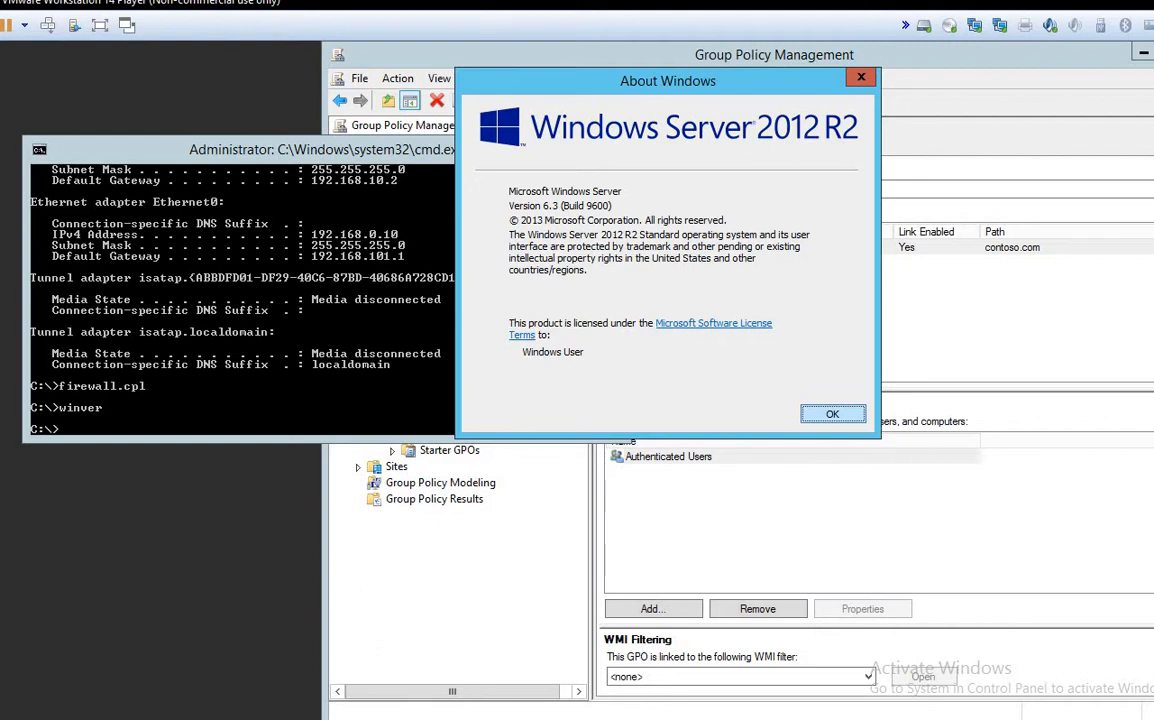
key(Return)
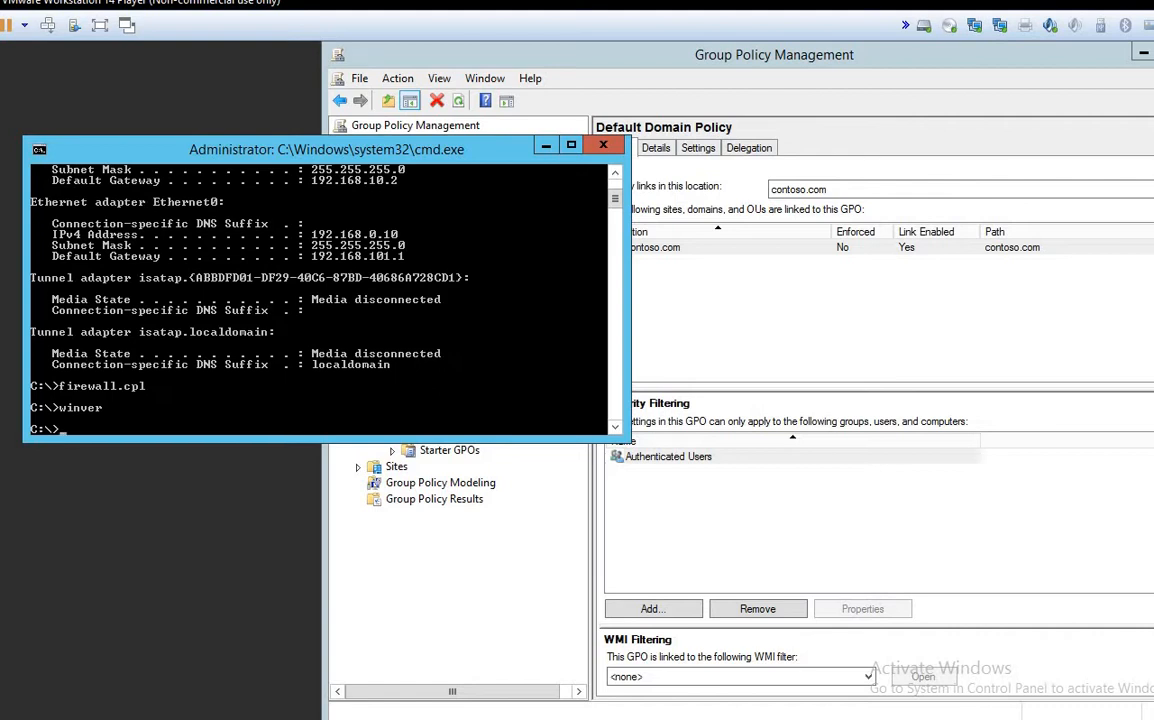
text(winver)
key(Return)
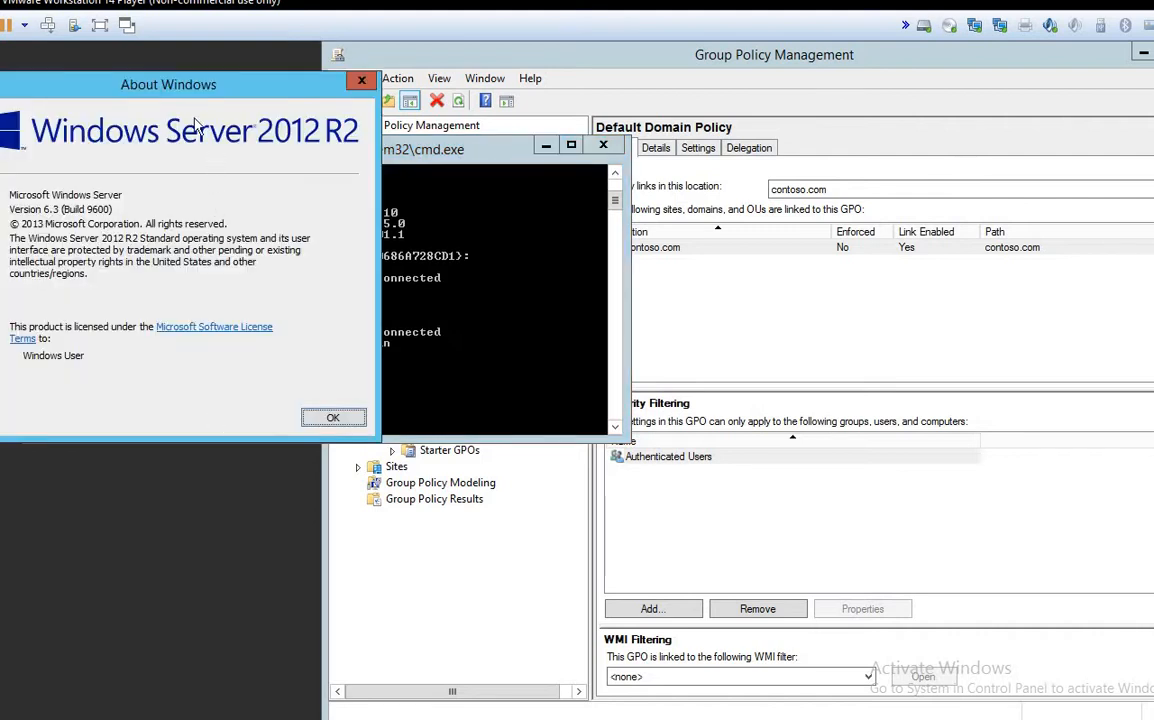
drag(143, 83, 270, 91)
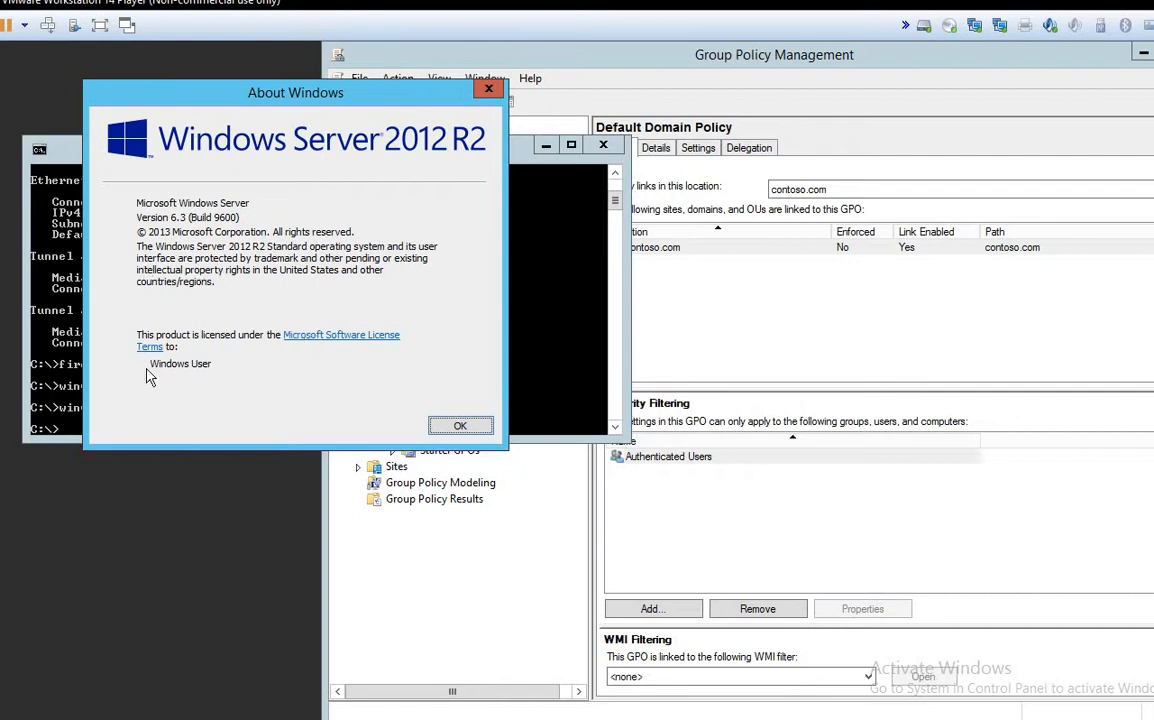
click(455, 427)
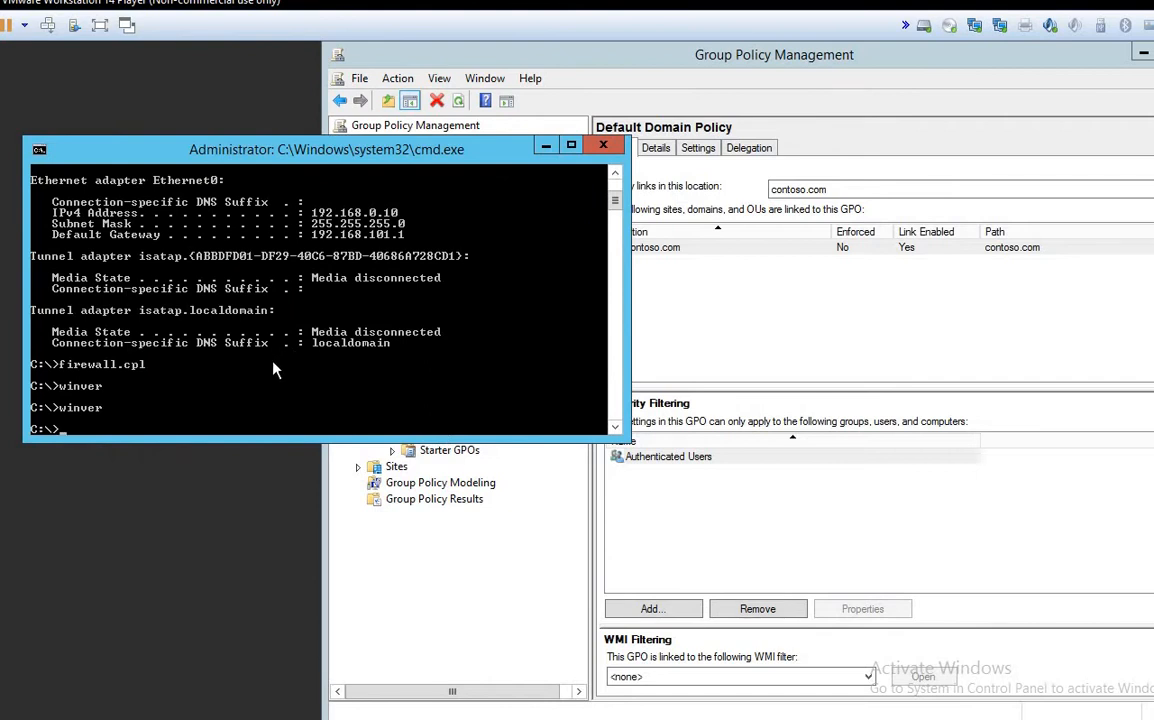
Step: Try ldp.msc, clear the window with cls, then launch Ldp with ldp.exe
text(ldp.msc)
key(Return)
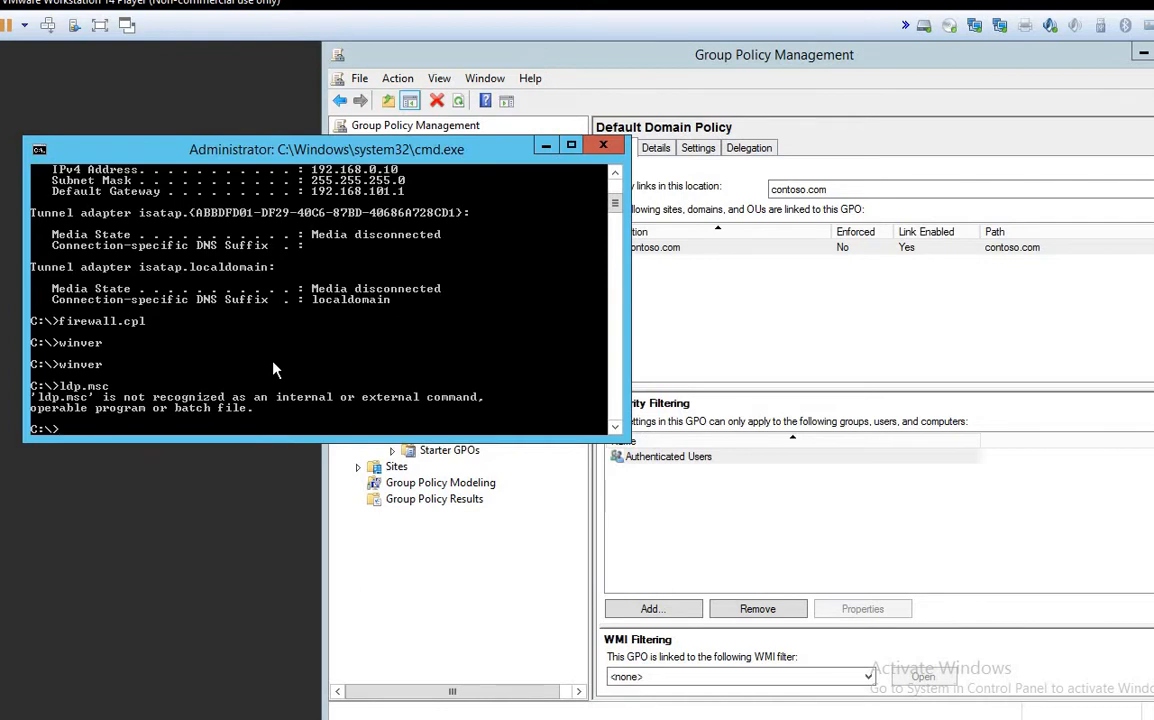
text(cls)
key(Return)
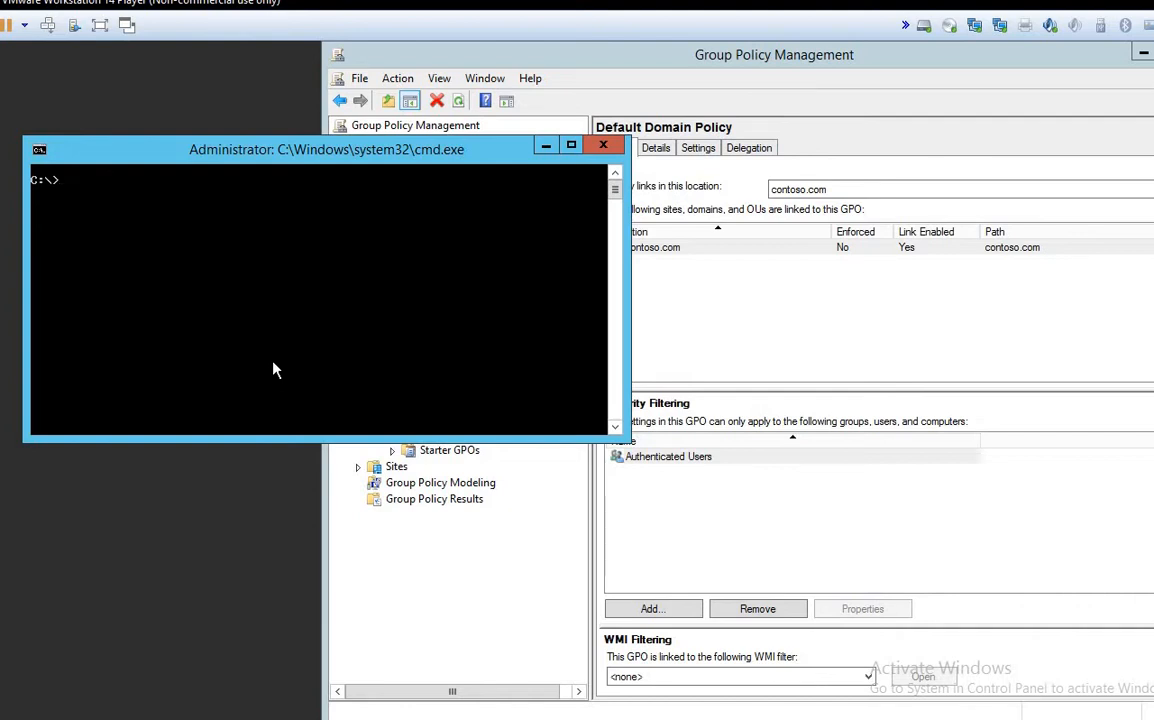
text(ldp.exe)
key(Return)
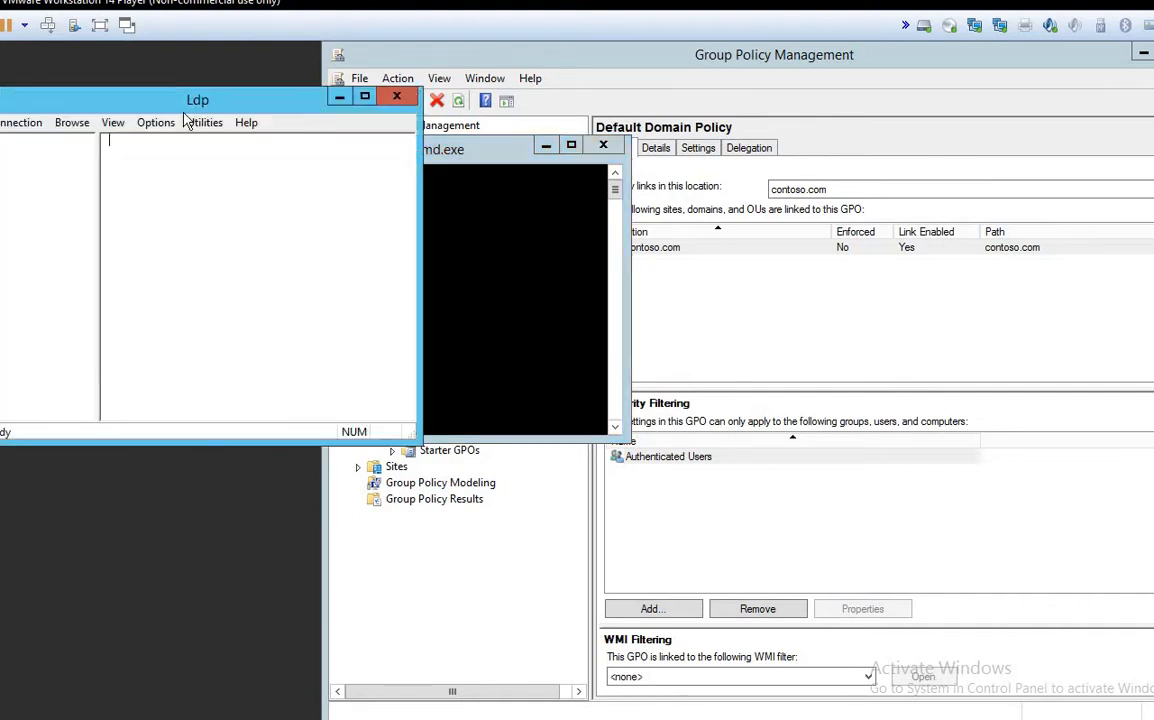
Step: Reposition the Ldp window and open Connection > Connect, showing the default port 389
drag(200, 104, 645, 132)
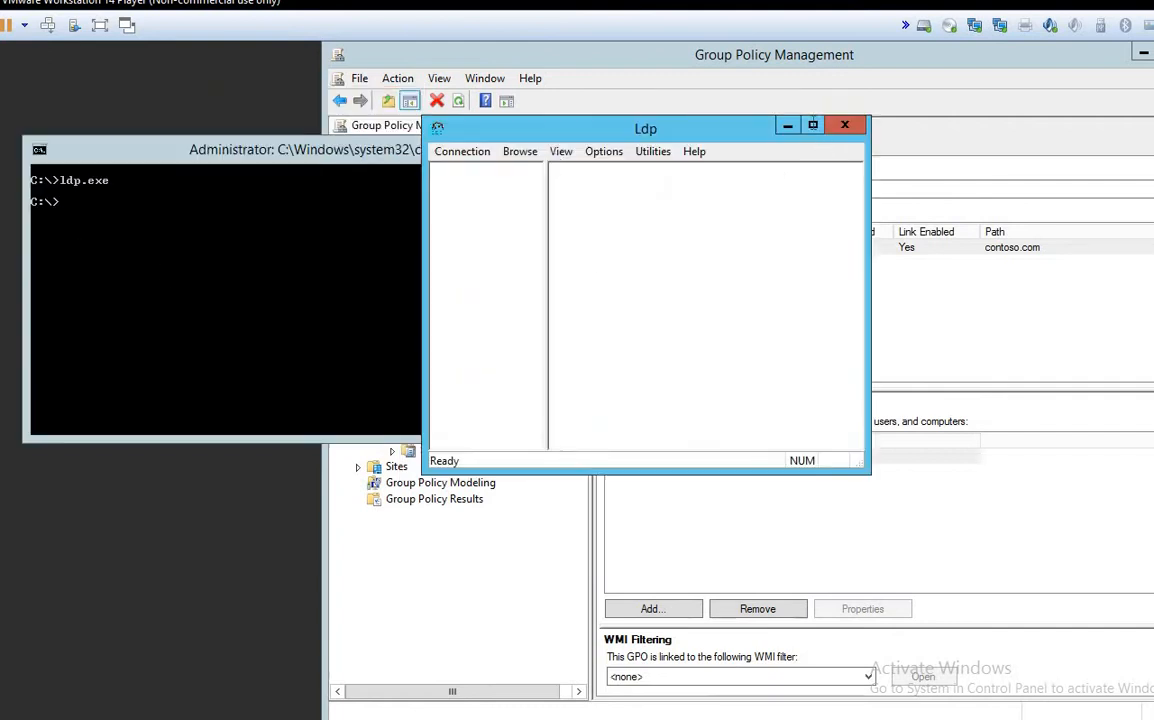
click(813, 124)
click(1153, 52)
drag(618, 134, 692, 121)
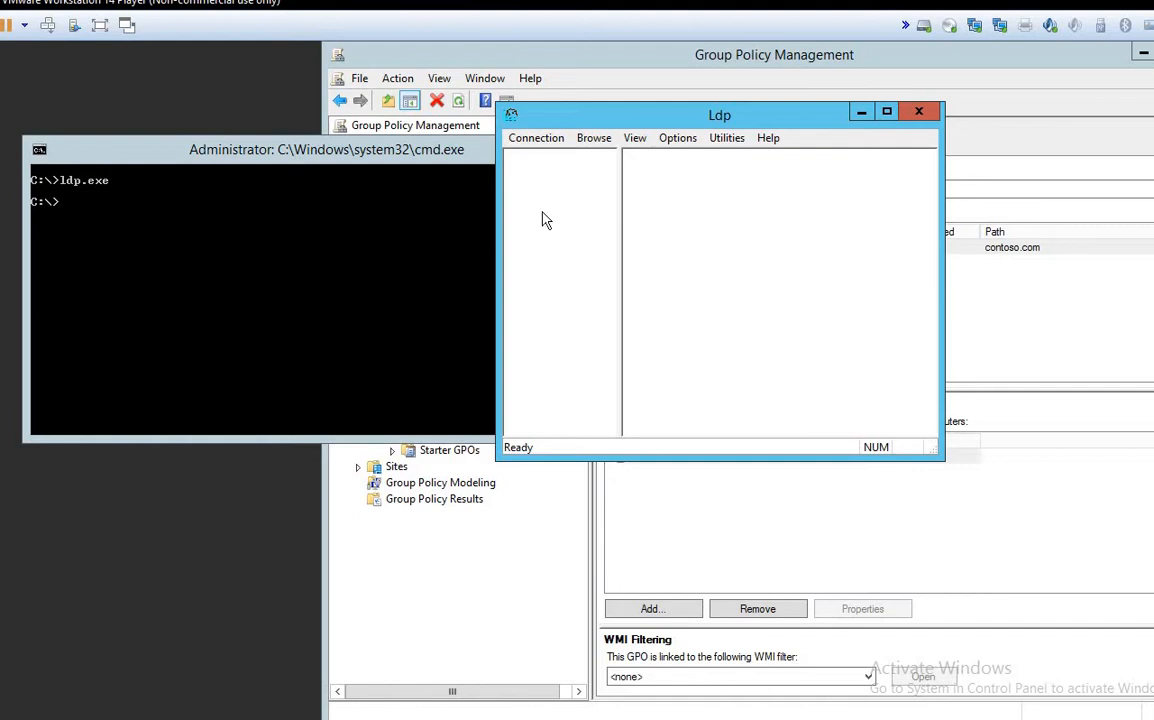
click(548, 143)
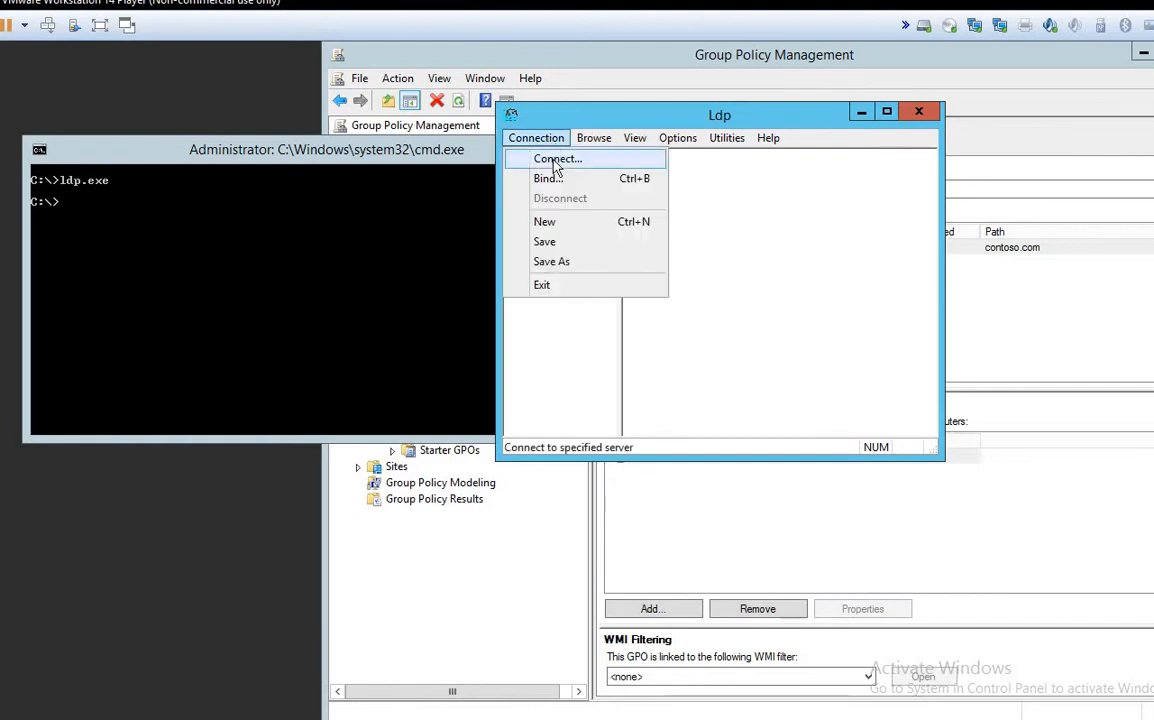
click(556, 160)
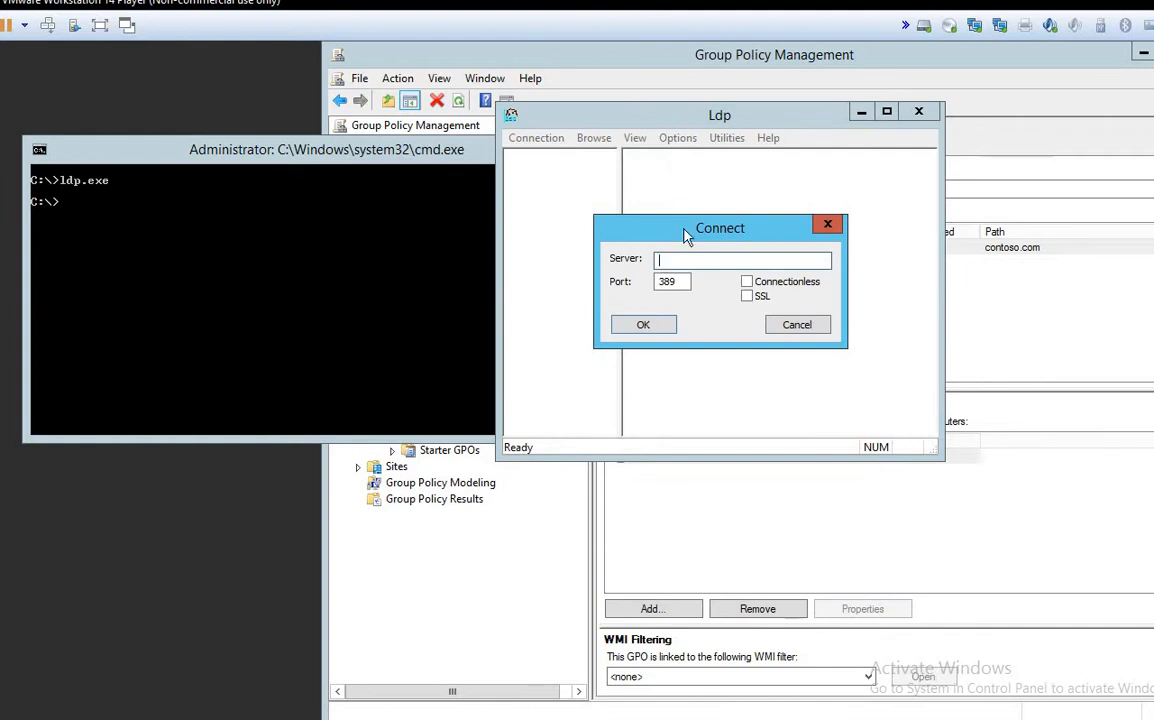
drag(686, 234, 668, 196)
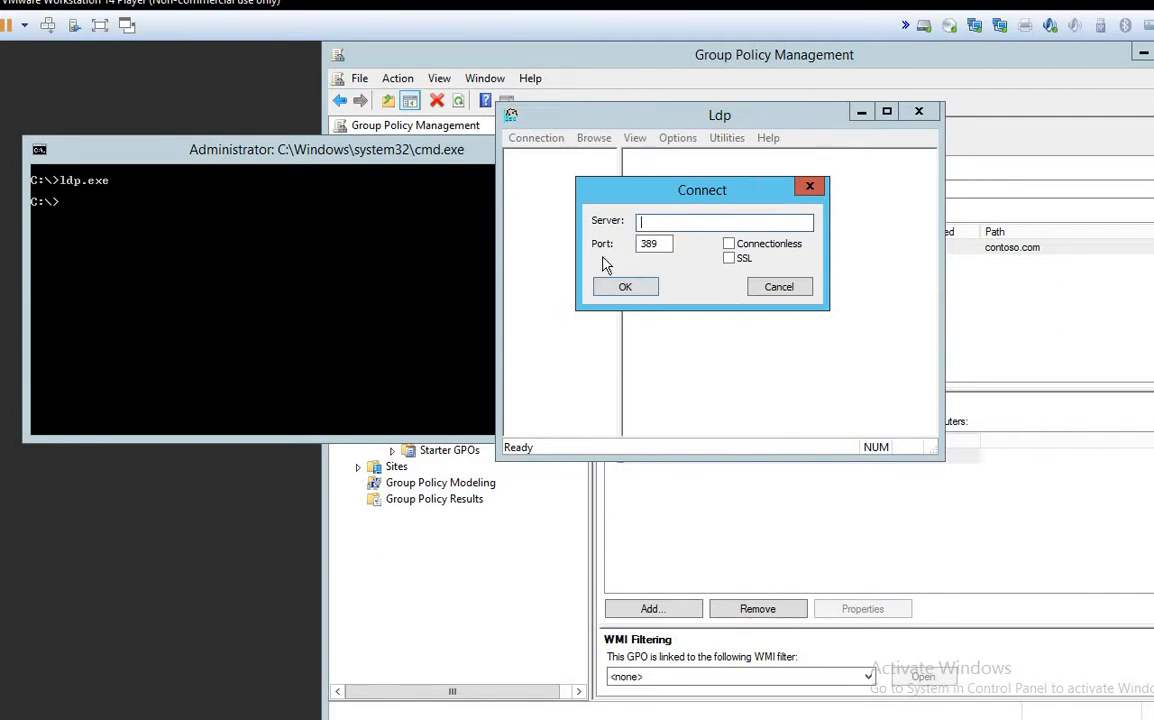
key(Tab)
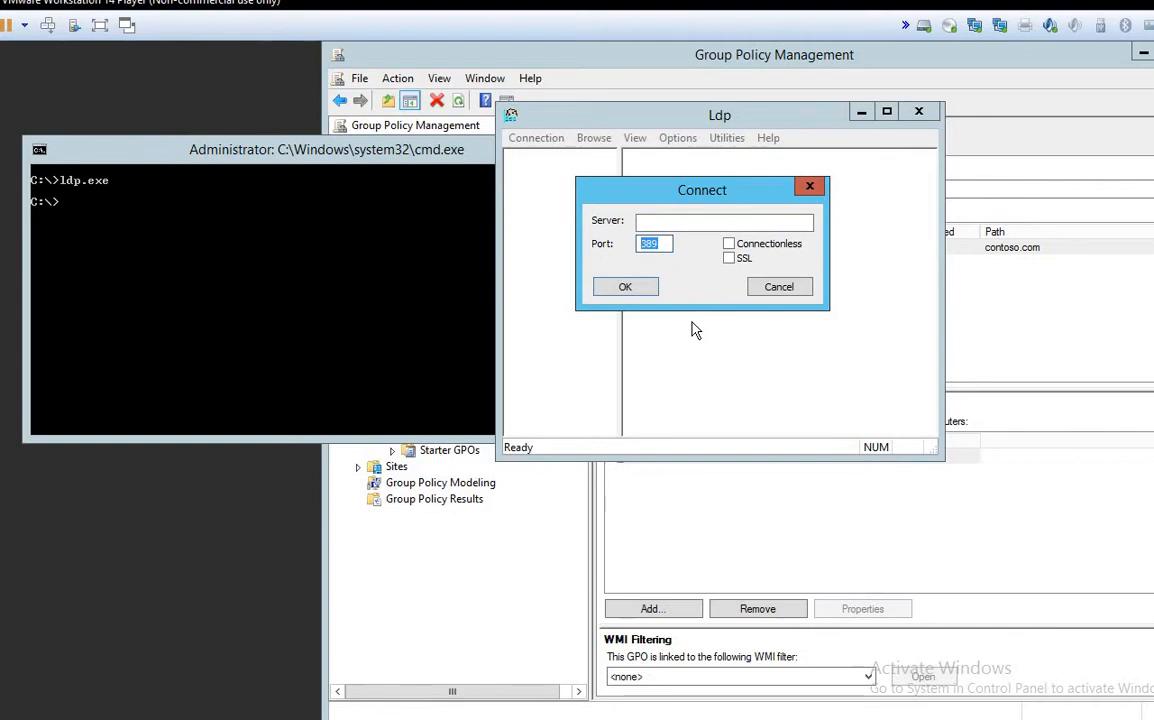
drag(675, 200, 689, 184)
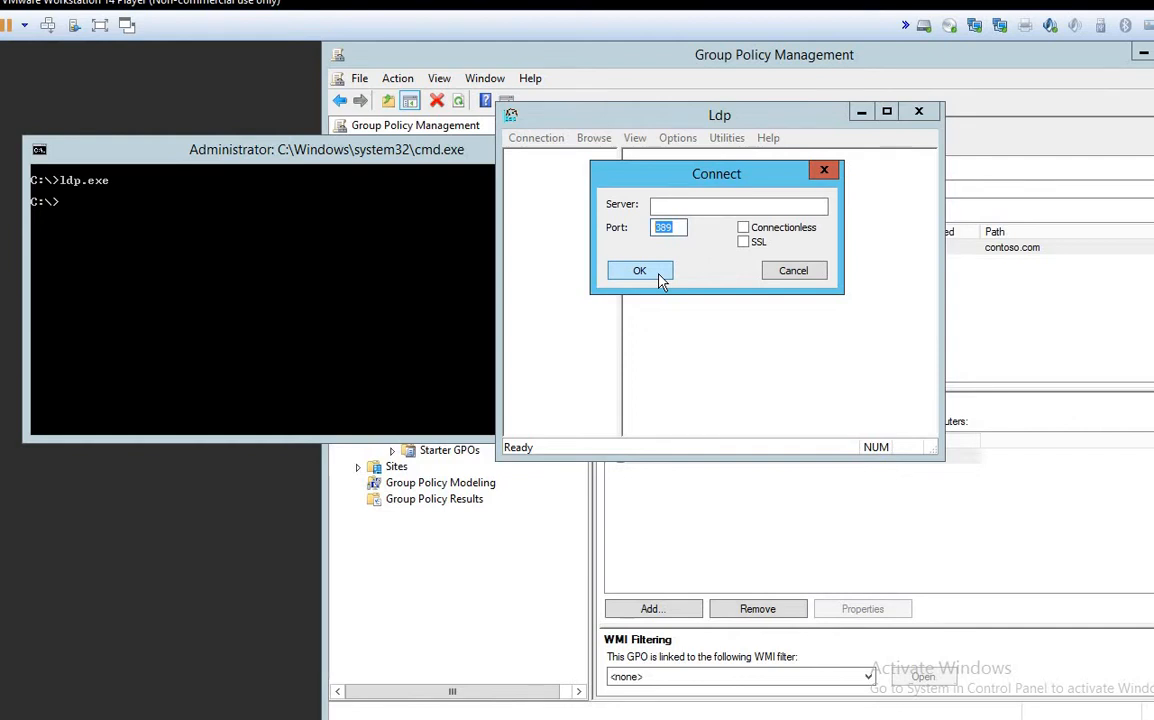
drag(689, 178, 717, 163)
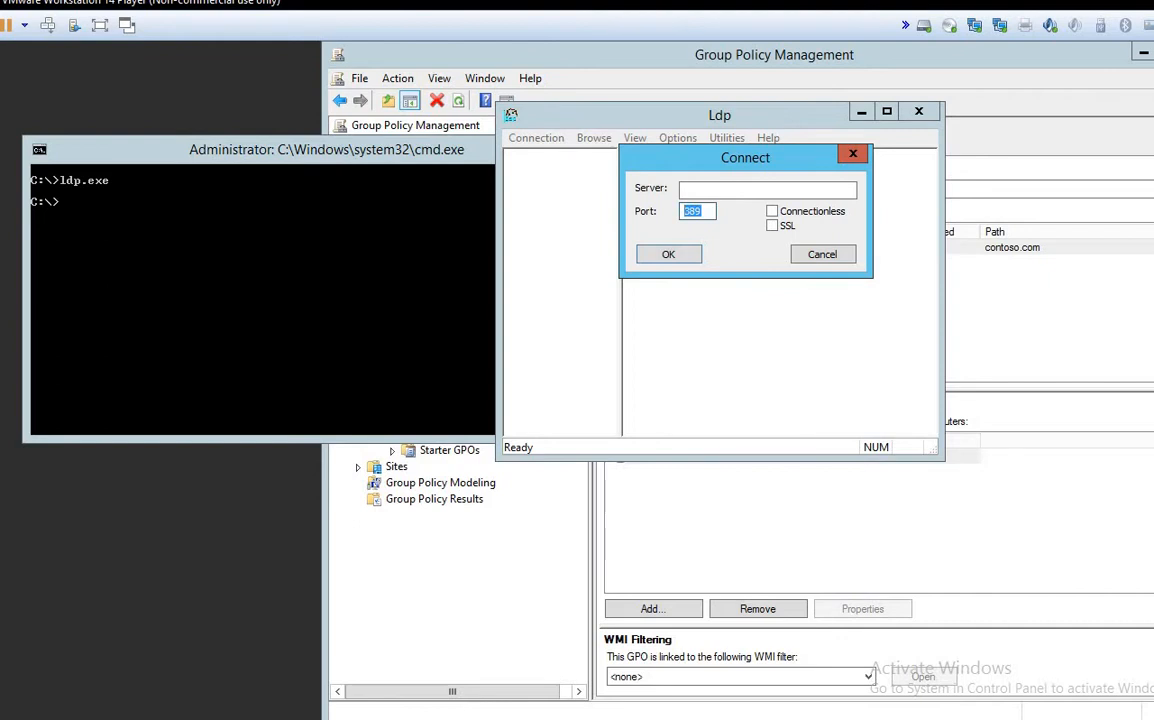
key(super+x)
Step: Launch Paint and write the notes 389, LDAPS and 636 in a text box
text(r)
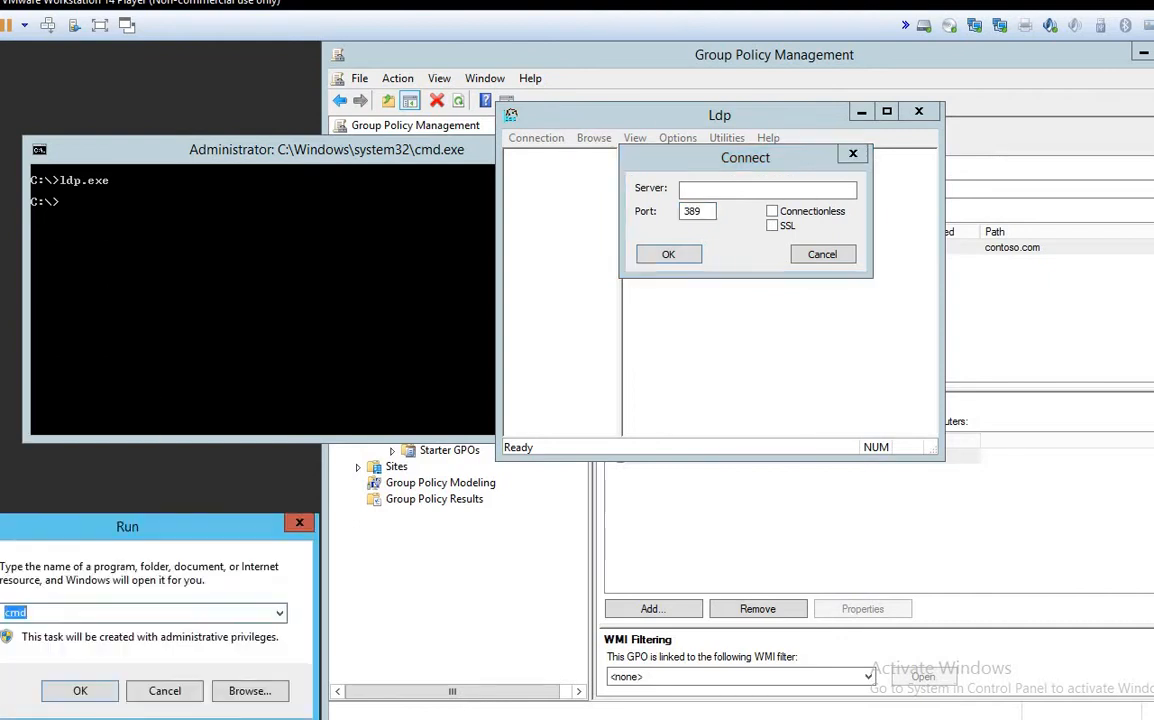
text(mspaint)
key(Return)
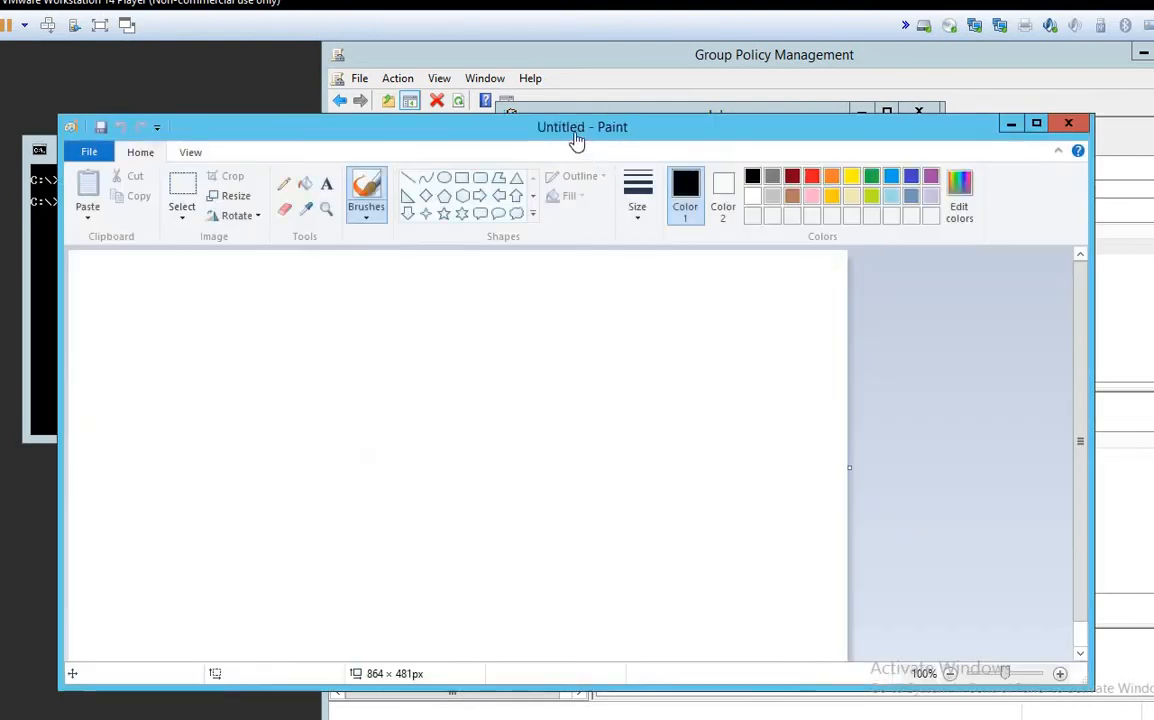
drag(652, 131, 800, 187)
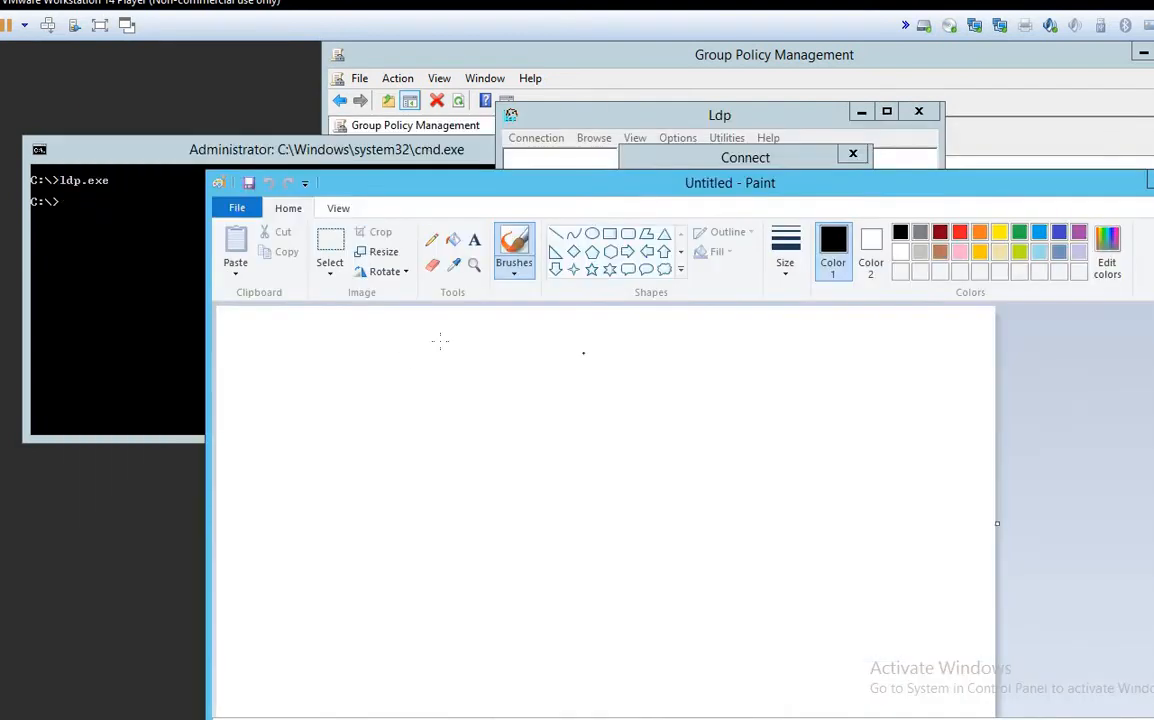
click(474, 240)
drag(253, 373, 519, 406)
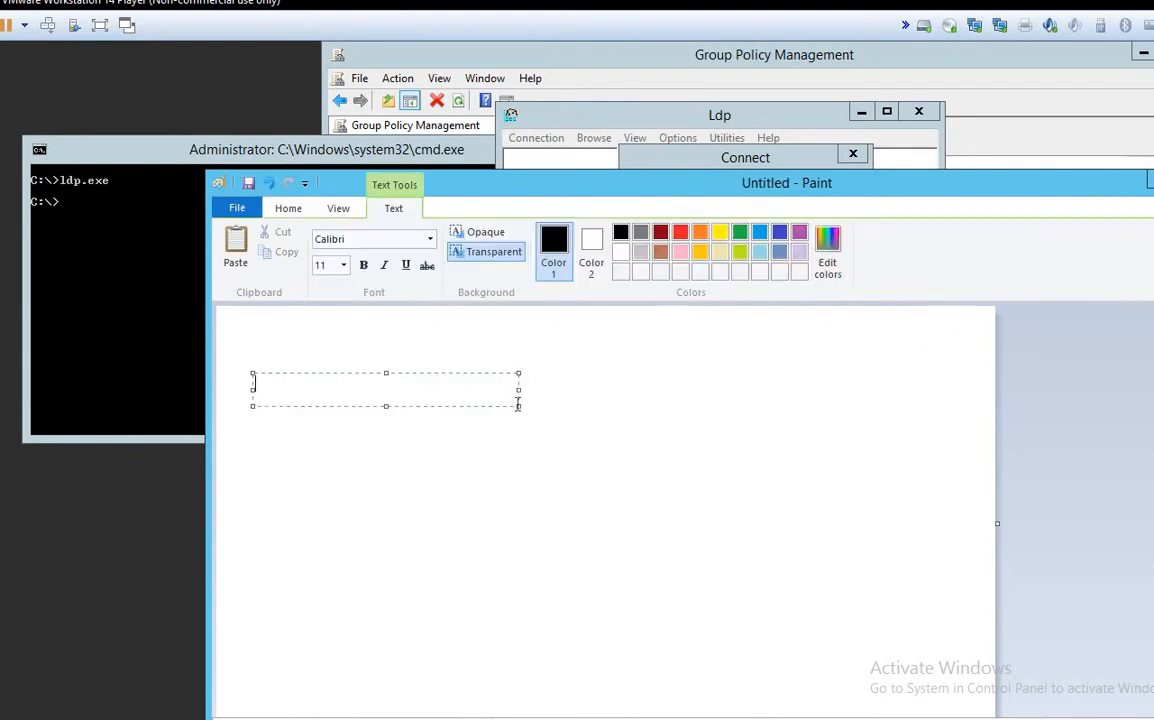
text(389)
key(Return)
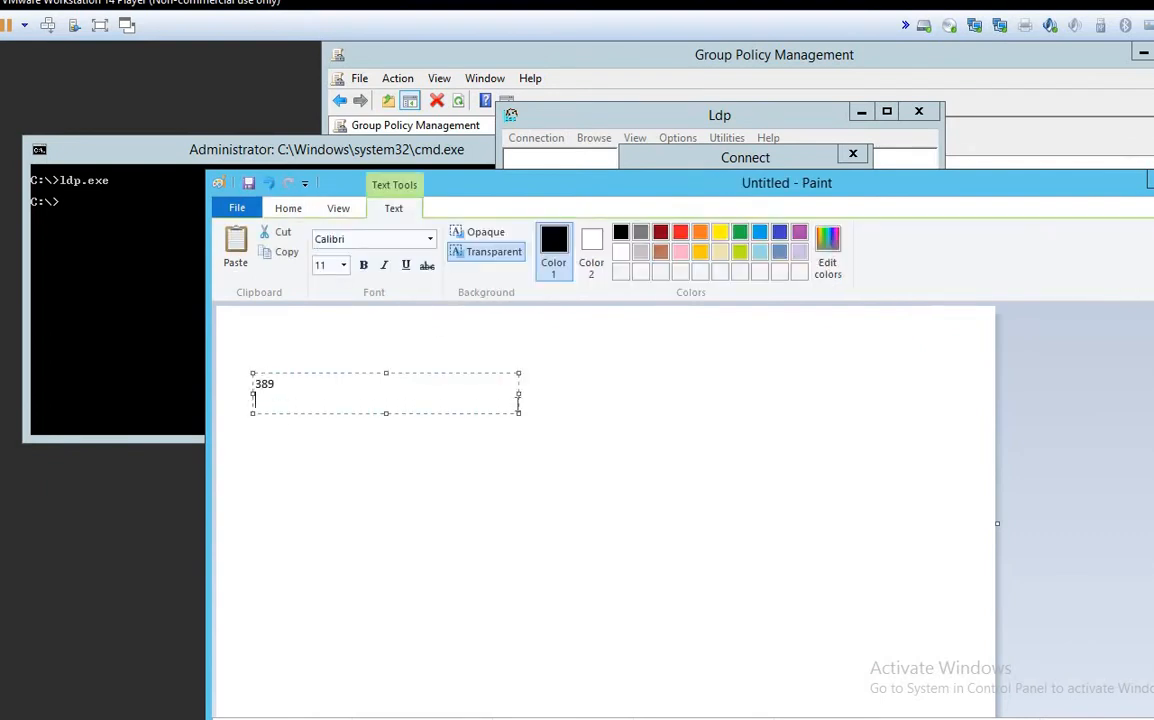
key(Return)
text(LDAP)
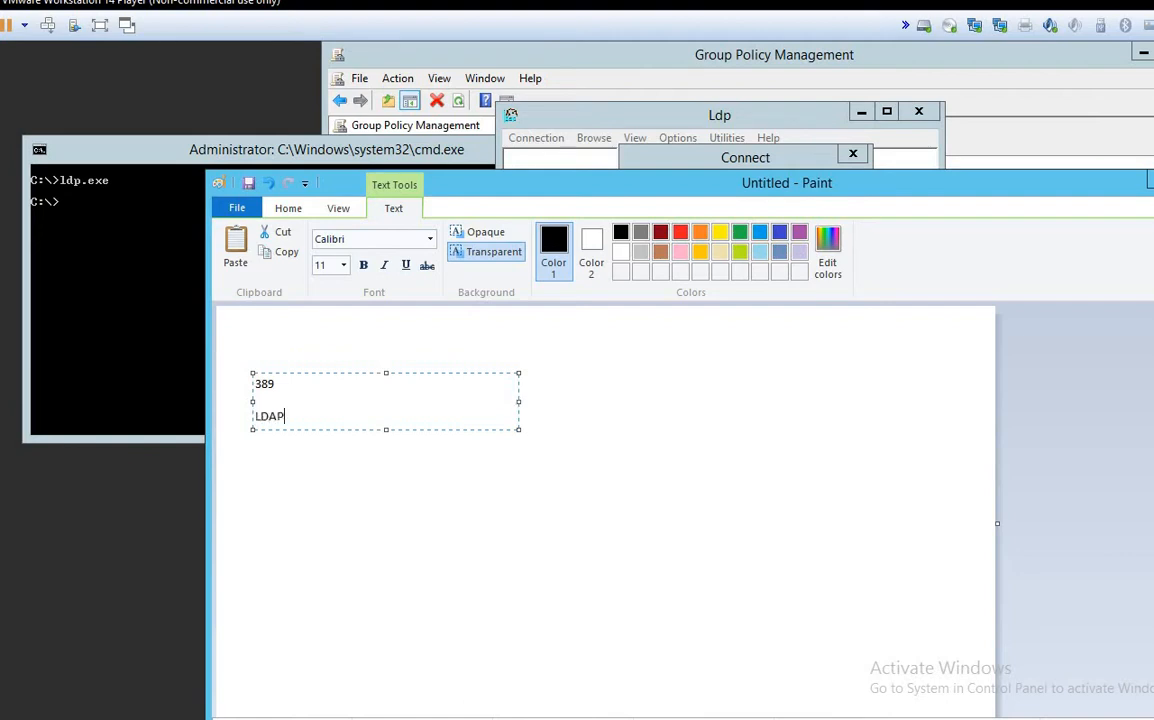
text(S)
key(Return)
text(636)
key(Return)
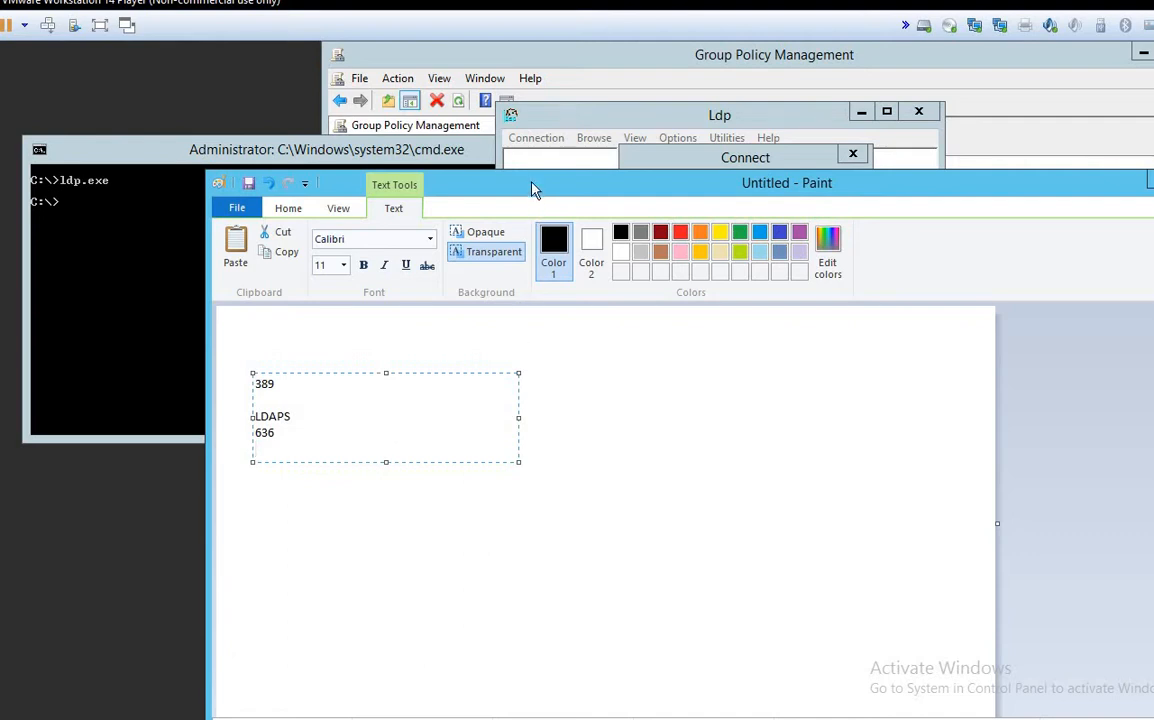
Step: Open an empty MMC console by running mmc from the Run prompt
drag(533, 188, 505, 193)
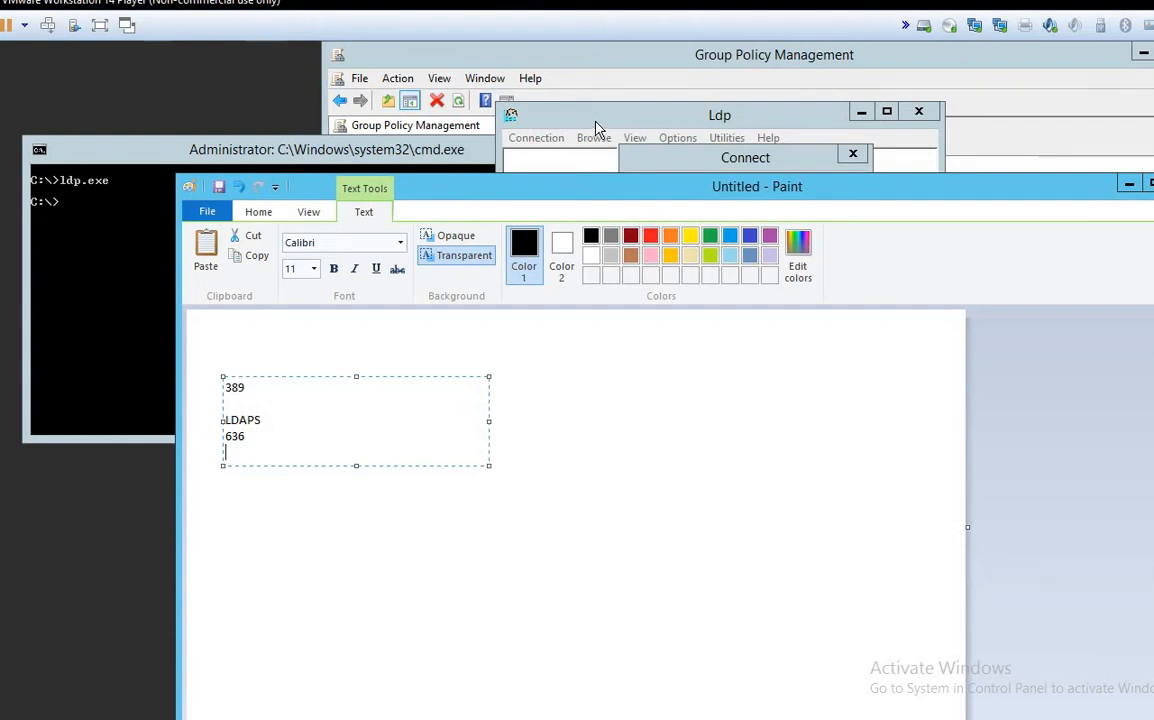
right_click(2, 718)
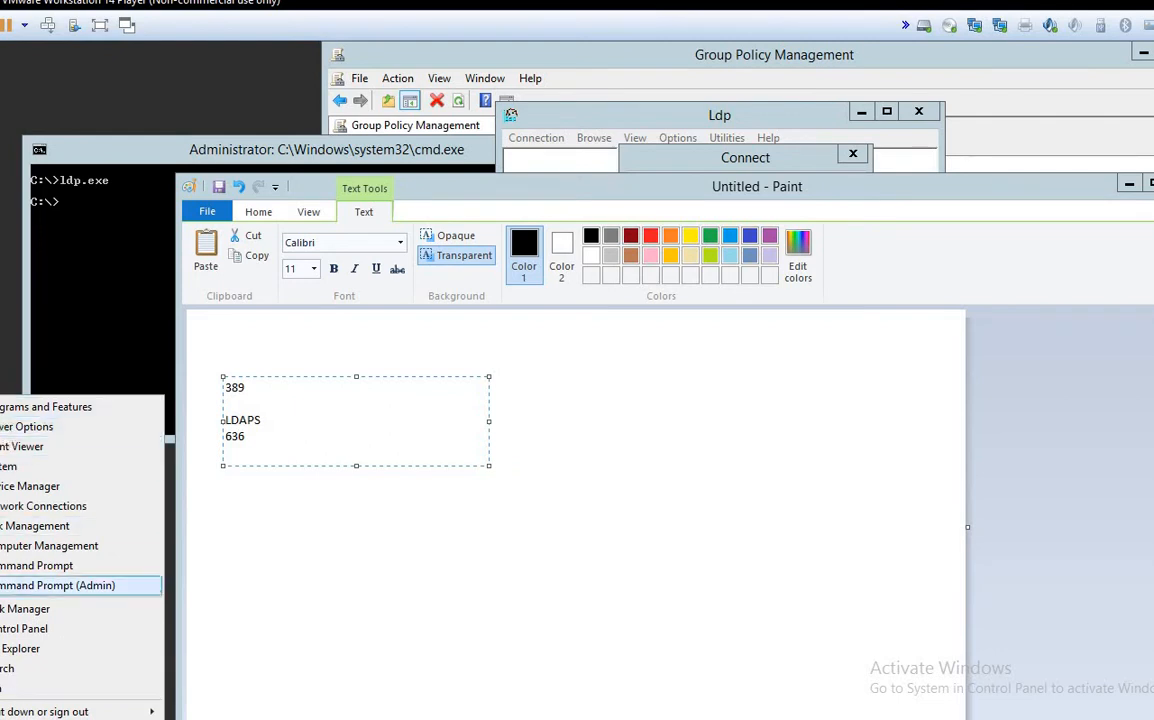
key(Down)
key(Down)
key(Return)
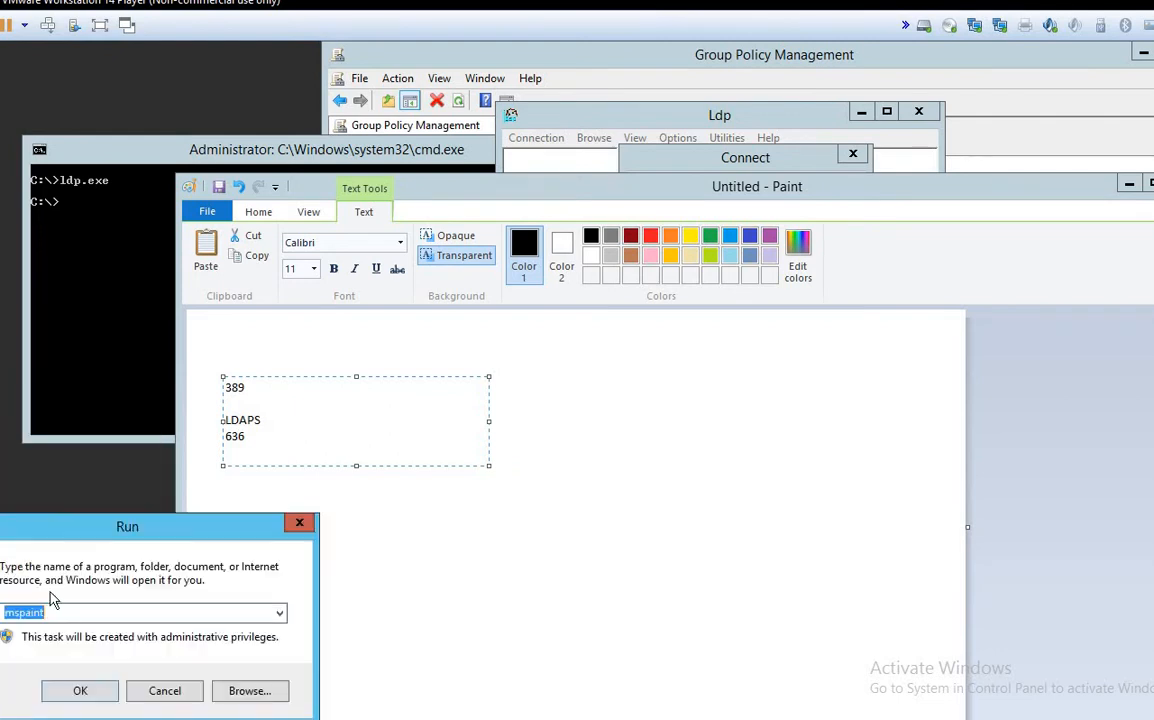
mouse_move(62, 530)
mouse_down()
mouse_move(310, 488)
mouse_move(547, 412)
mouse_up()
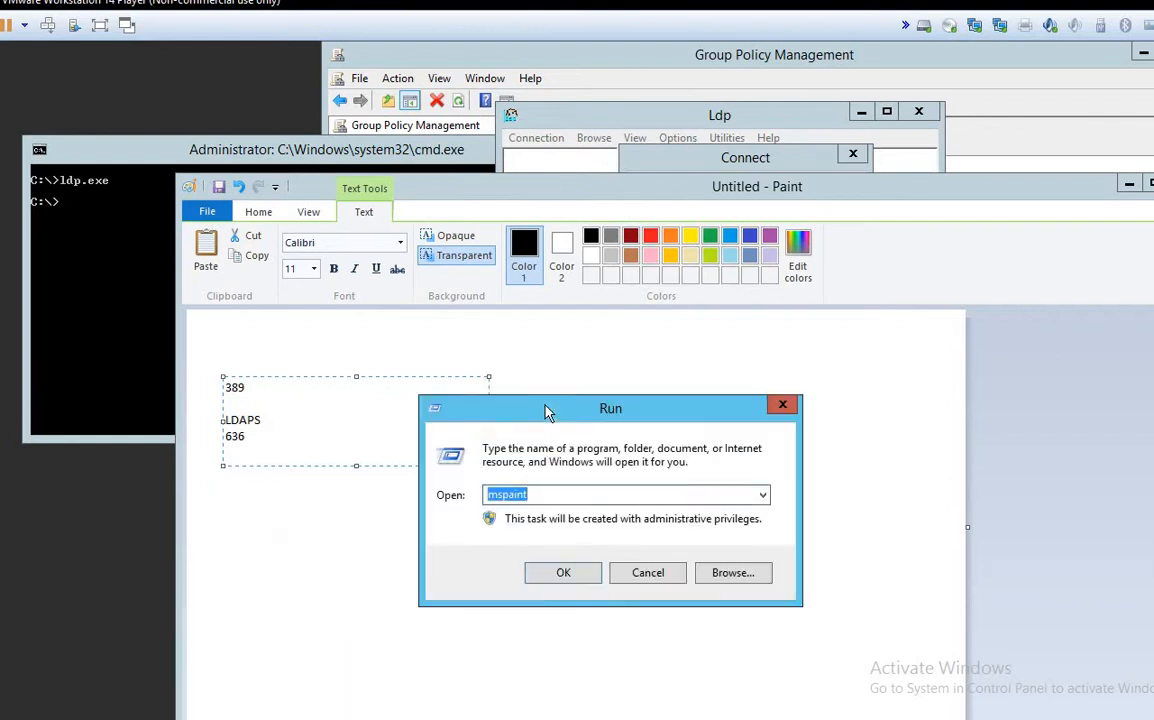
text(mmc)
key(Return)
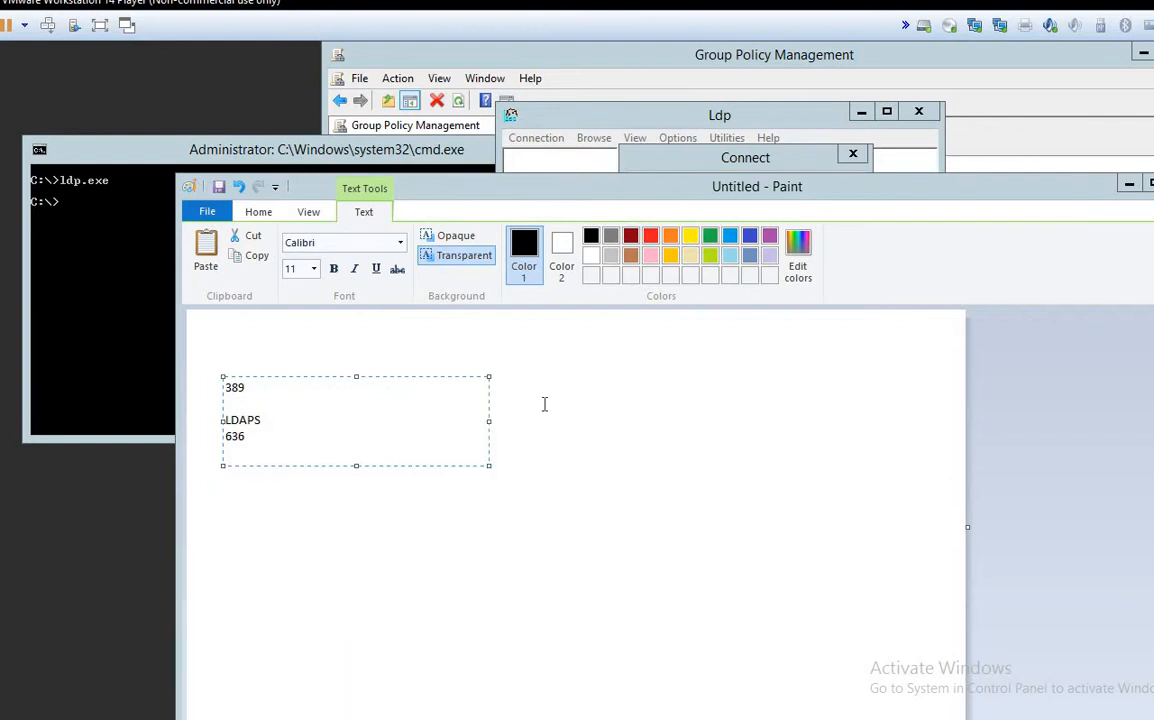
drag(97, 103, 265, 95)
Step: Add AD Domains and Trusts, Sites and Services, and Users and Computers snap-ins
click(184, 118)
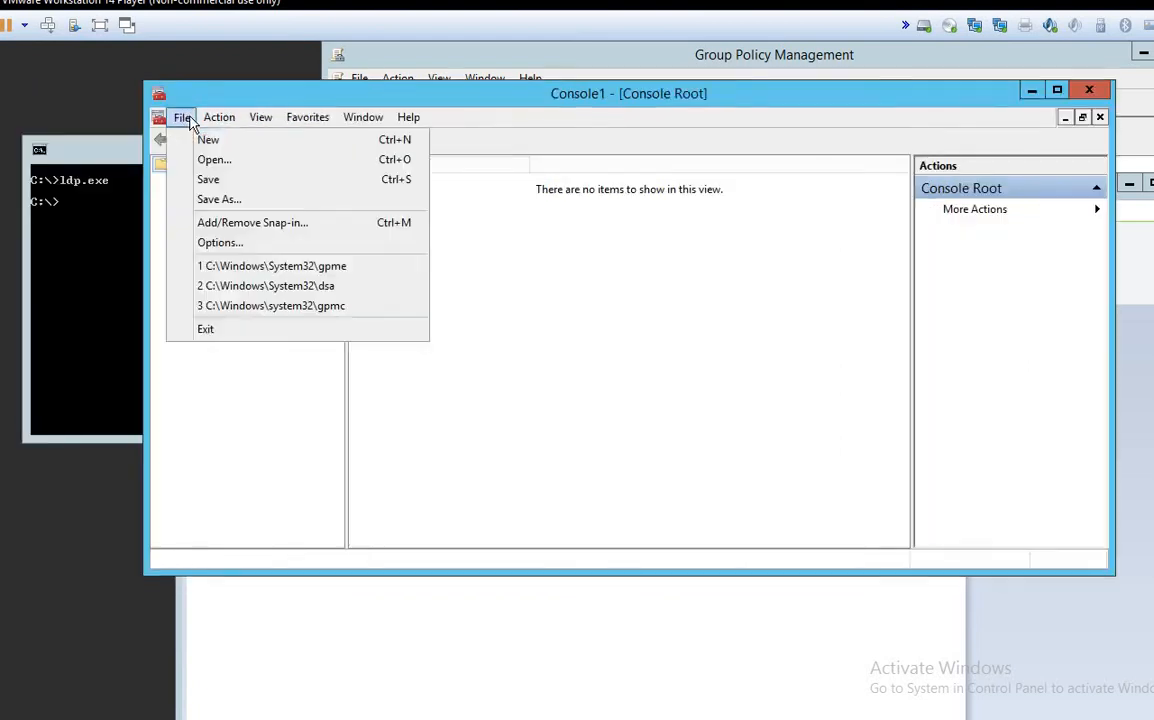
click(213, 226)
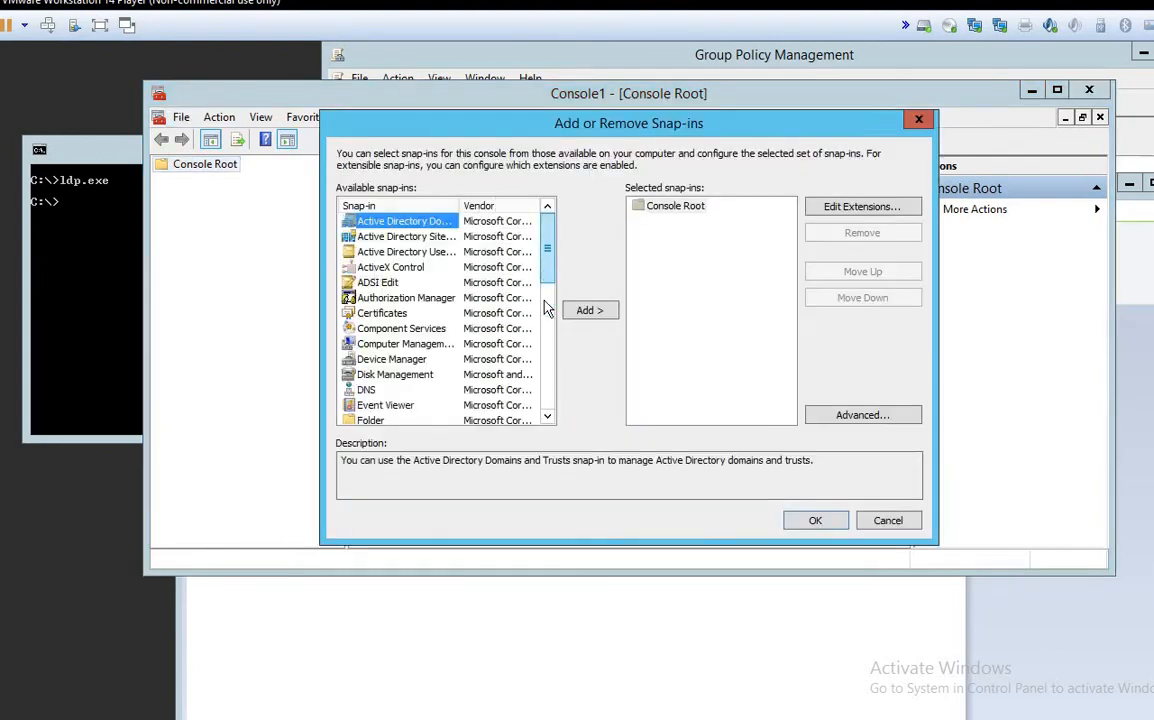
scroll(549, 304, down, 8)
scroll(561, 302, up, 3)
scroll(561, 302, up, 5)
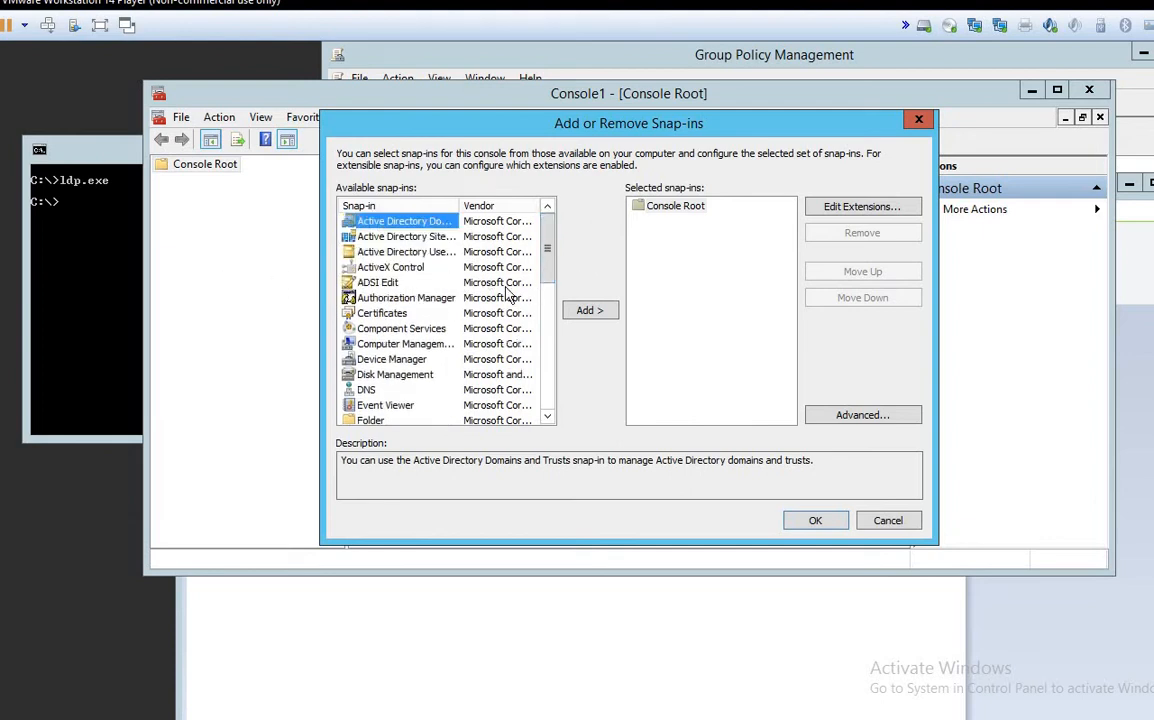
drag(667, 128, 693, 99)
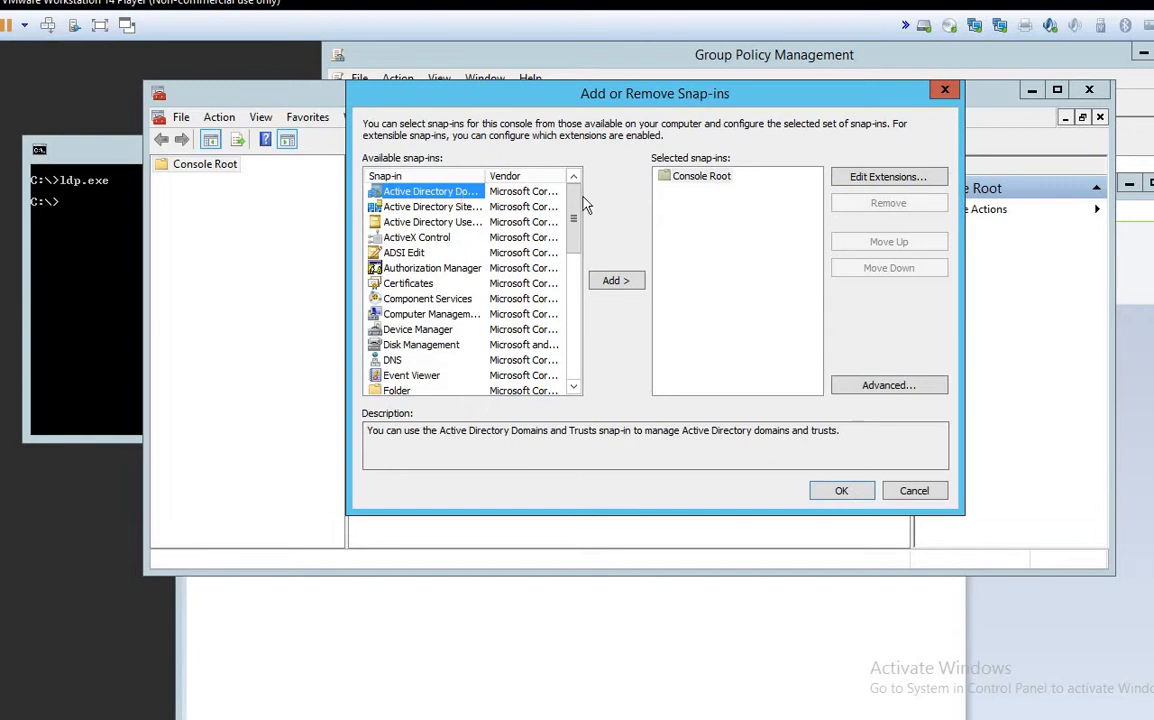
double_click(482, 175)
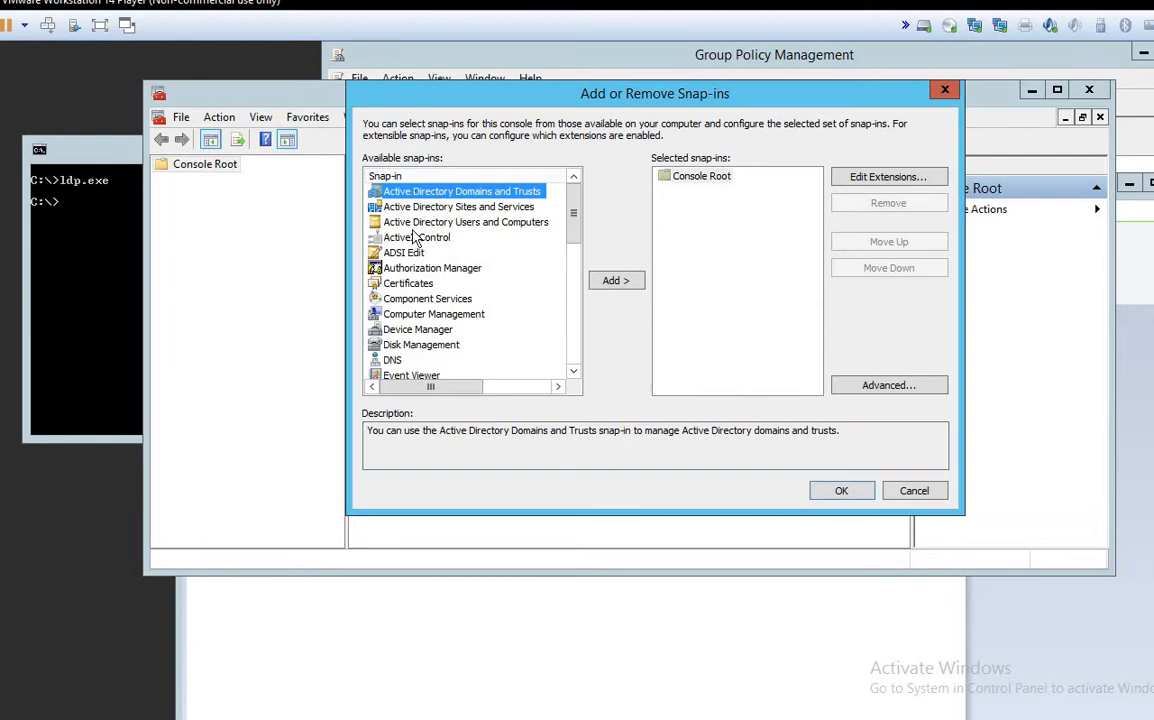
click(613, 281)
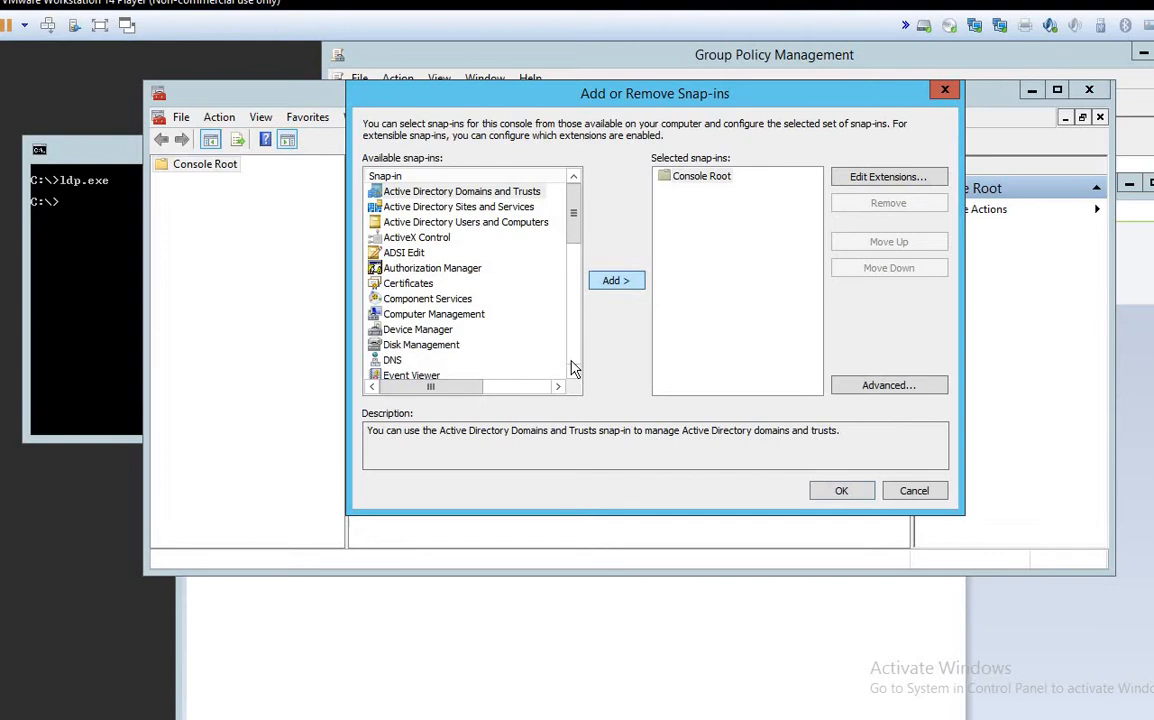
click(458, 206)
click(616, 280)
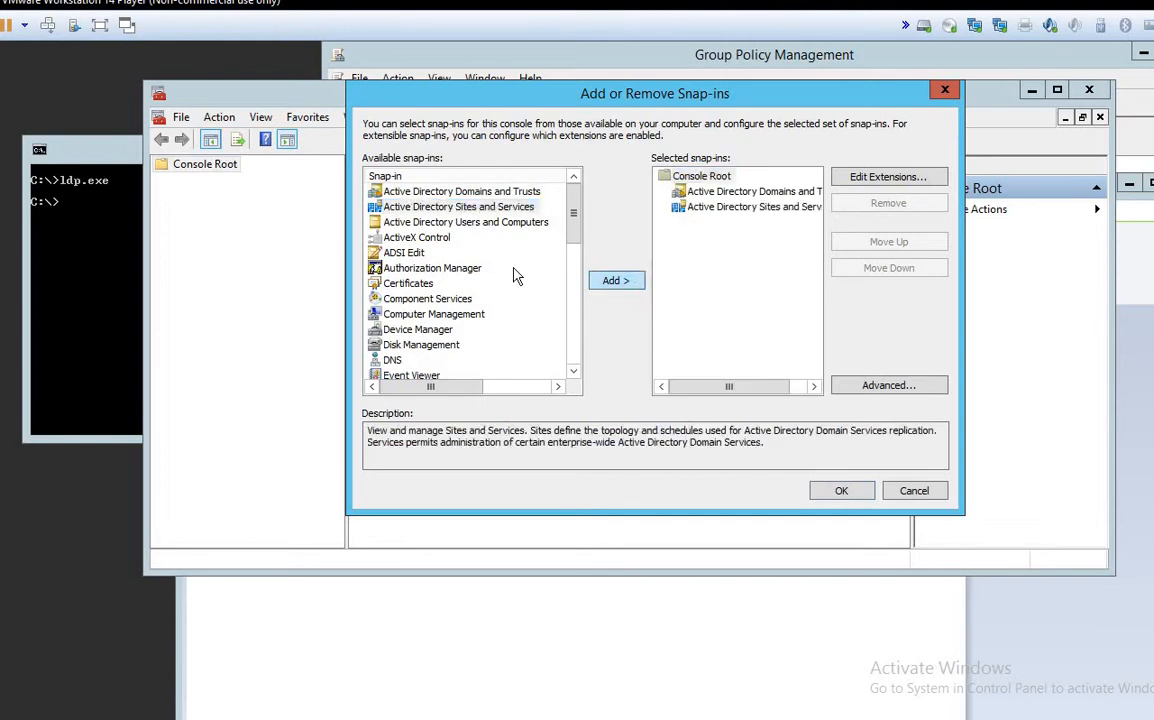
click(465, 222)
click(616, 280)
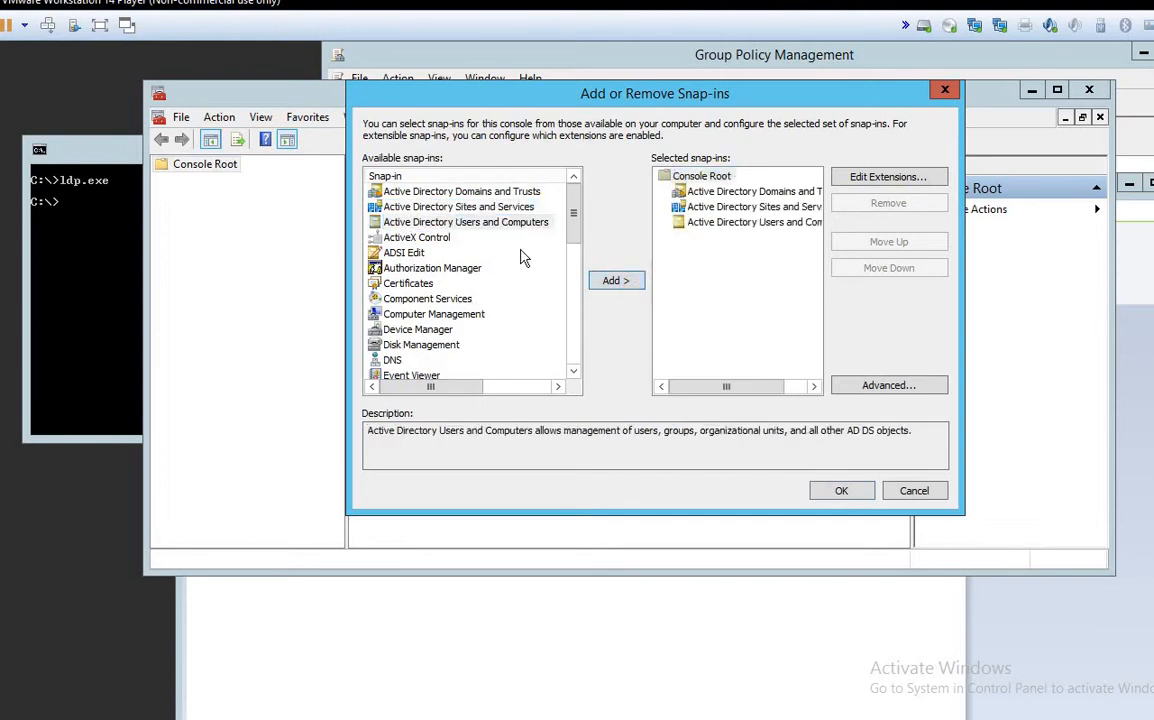
Step: Add the Certificates snap-in for the Computer account on the Local computer
scroll(576, 243, down, 1)
scroll(576, 243, down, 1)
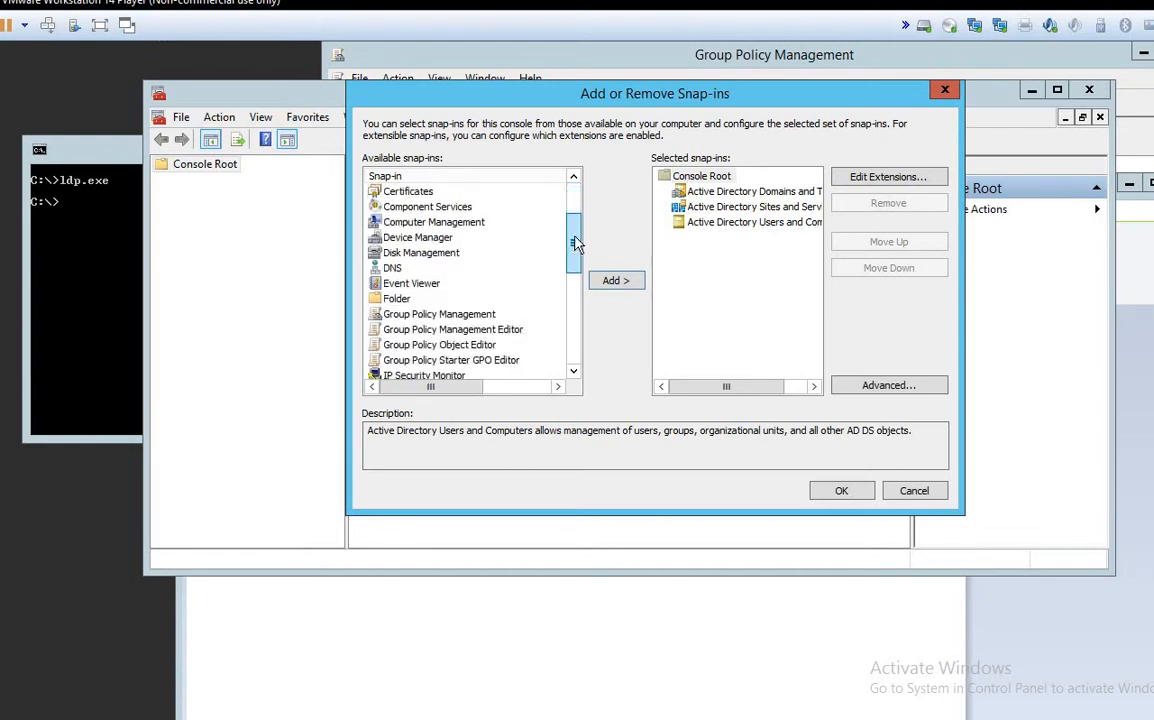
click(415, 191)
click(616, 280)
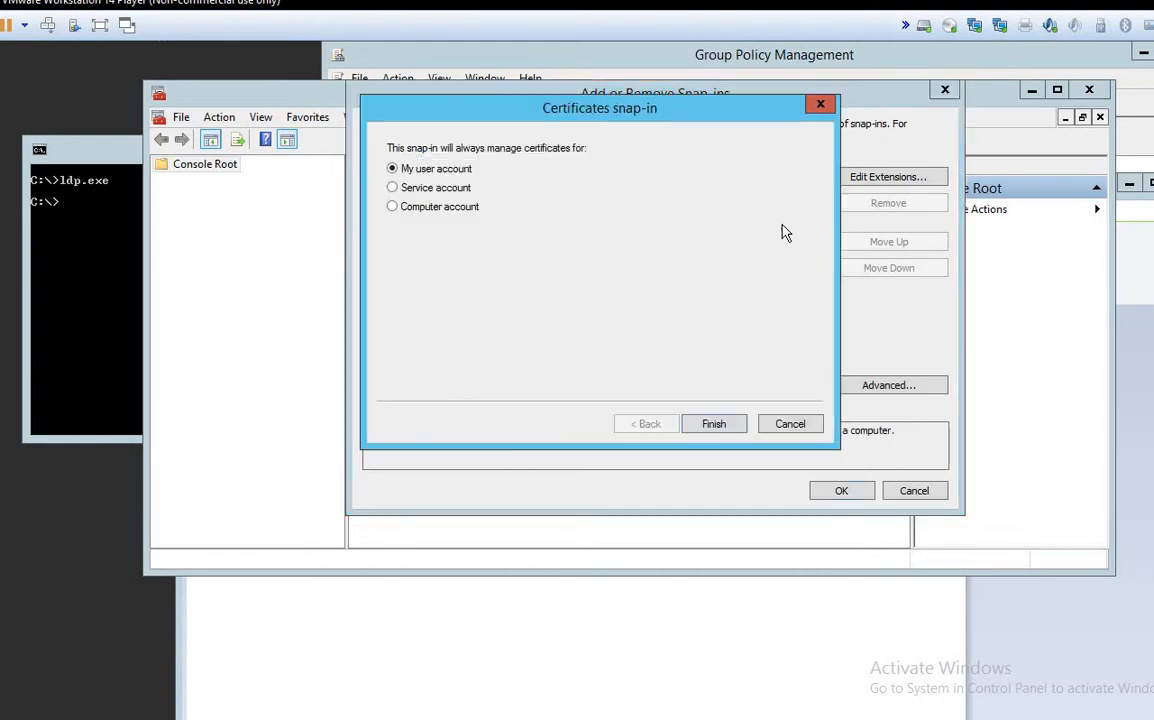
click(443, 206)
drag(610, 114, 752, 128)
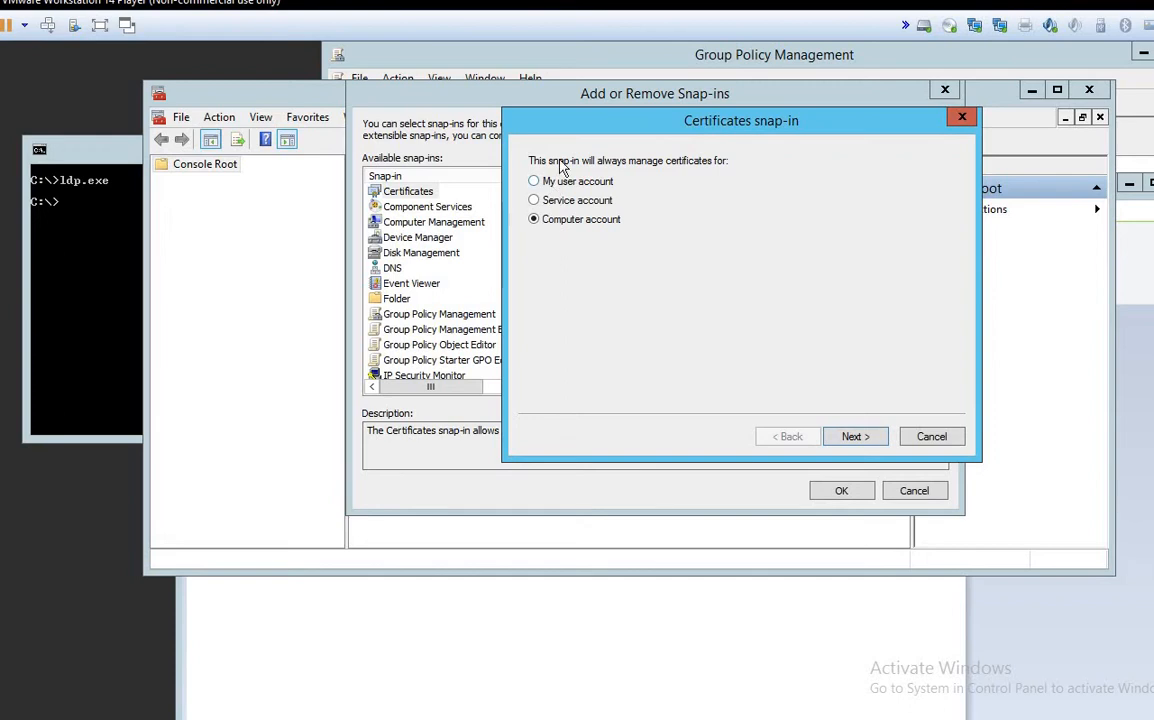
drag(563, 133, 586, 91)
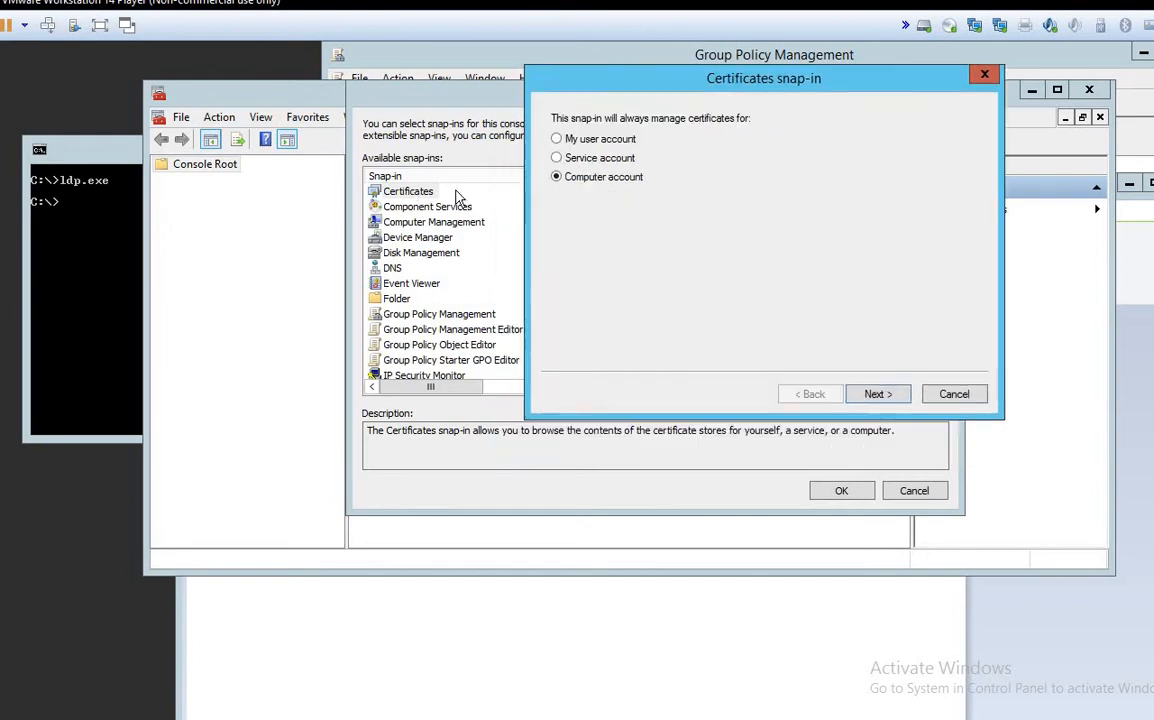
click(579, 142)
click(590, 158)
click(590, 174)
click(596, 142)
click(595, 161)
click(598, 179)
click(590, 140)
click(624, 181)
click(876, 394)
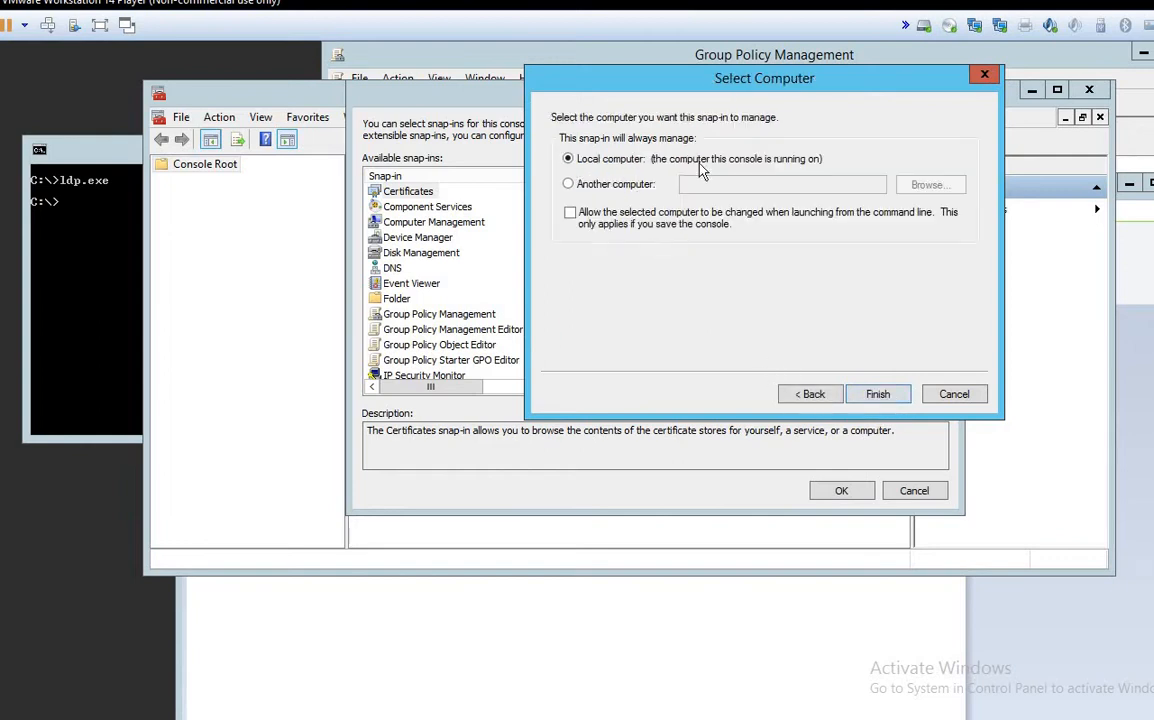
click(876, 394)
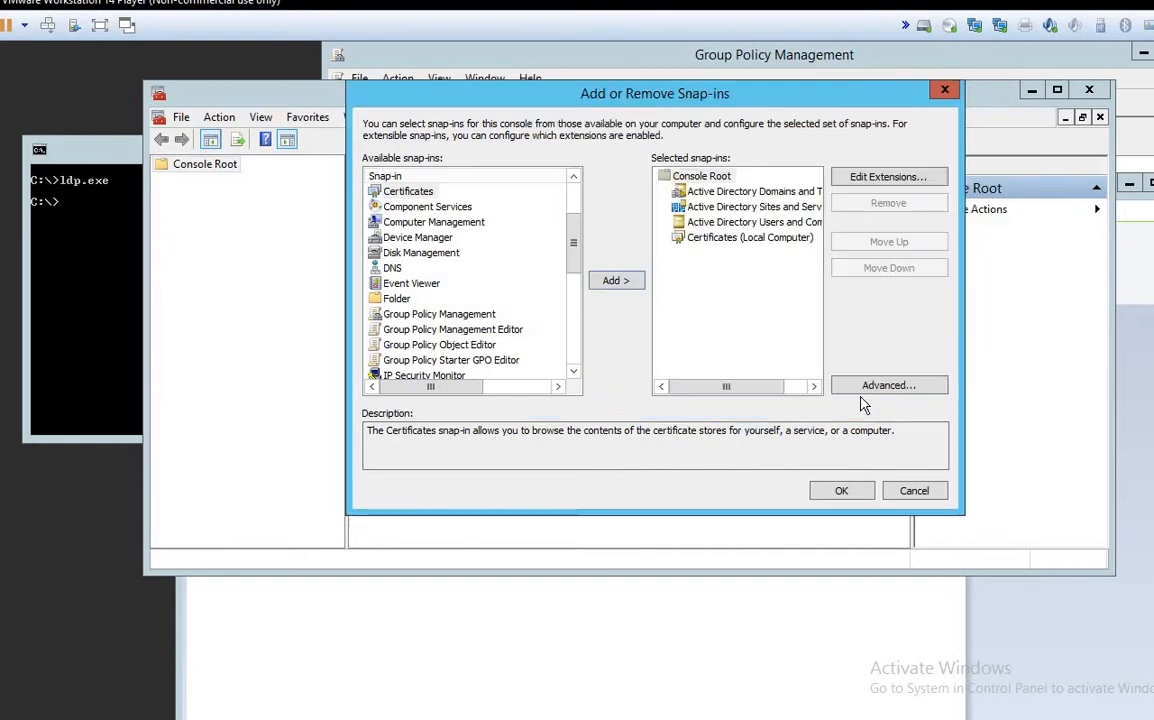
Step: Load the snap-ins and open the single certificate under Certificates (Local Computer) > Personal > Certificates
click(842, 494)
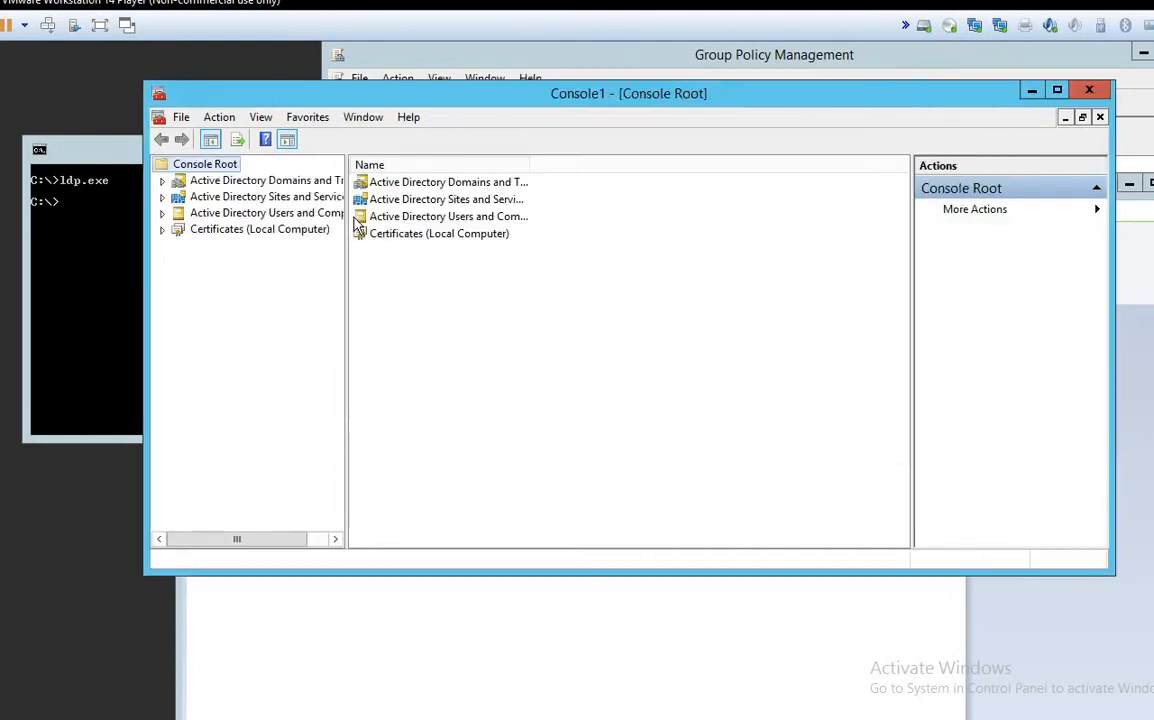
drag(347, 222, 617, 222)
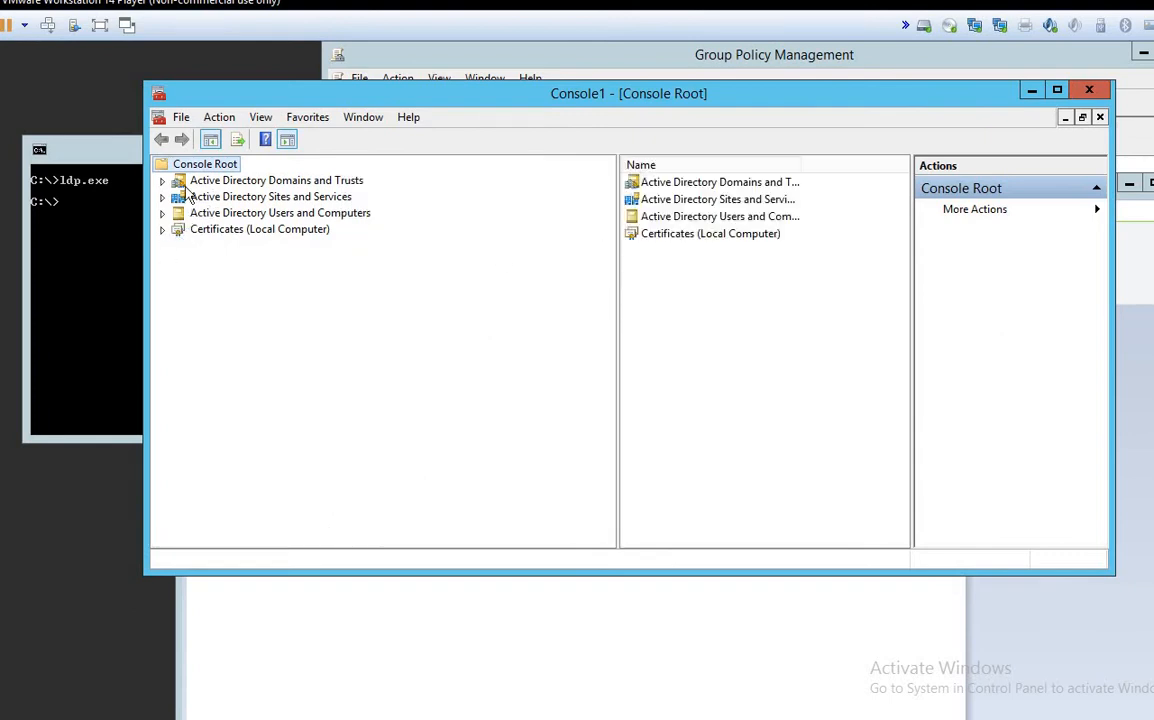
click(162, 213)
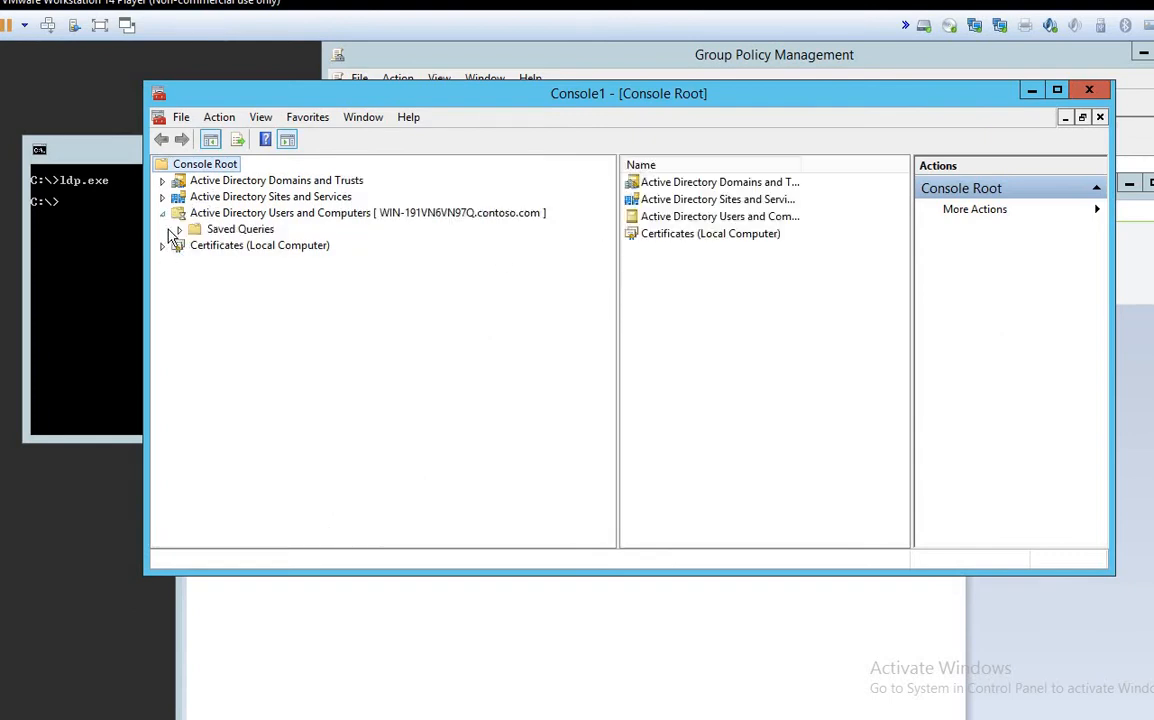
click(162, 213)
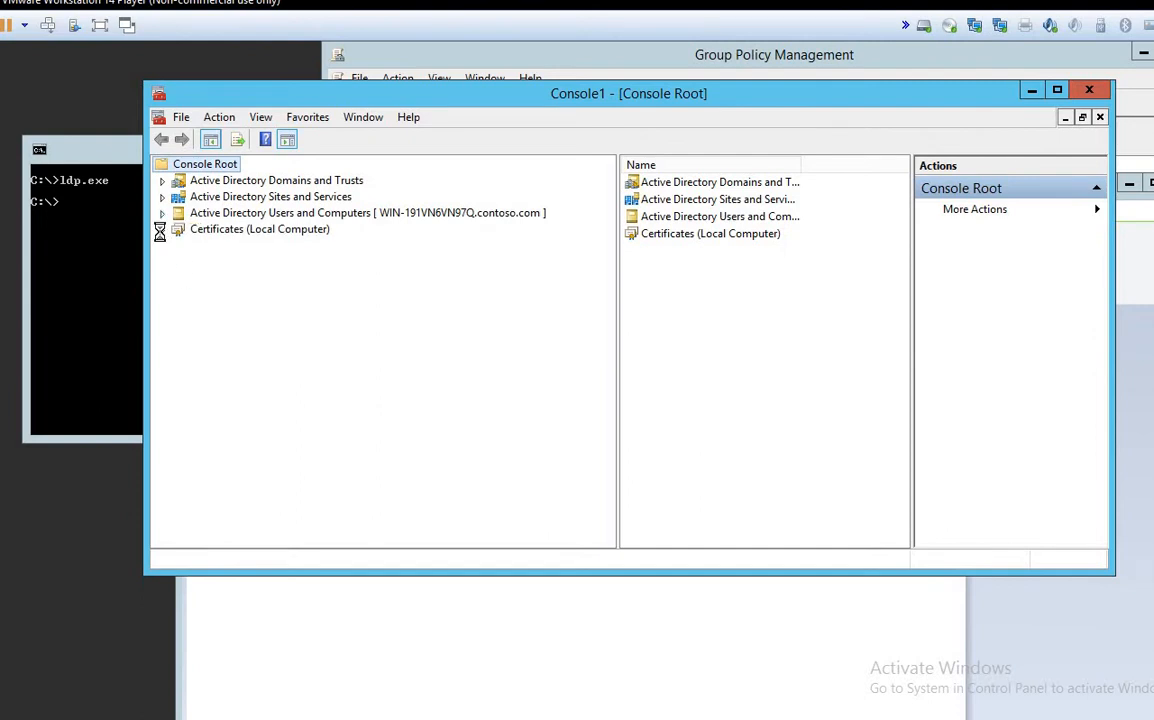
click(162, 229)
double_click(224, 246)
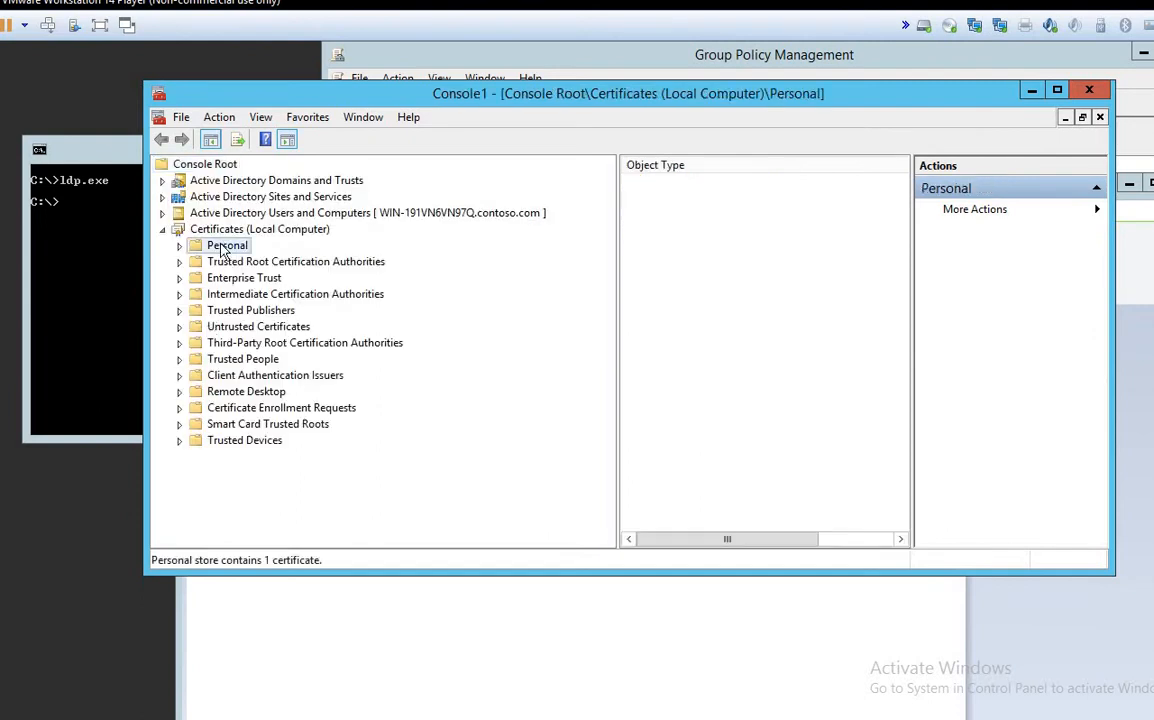
double_click(651, 190)
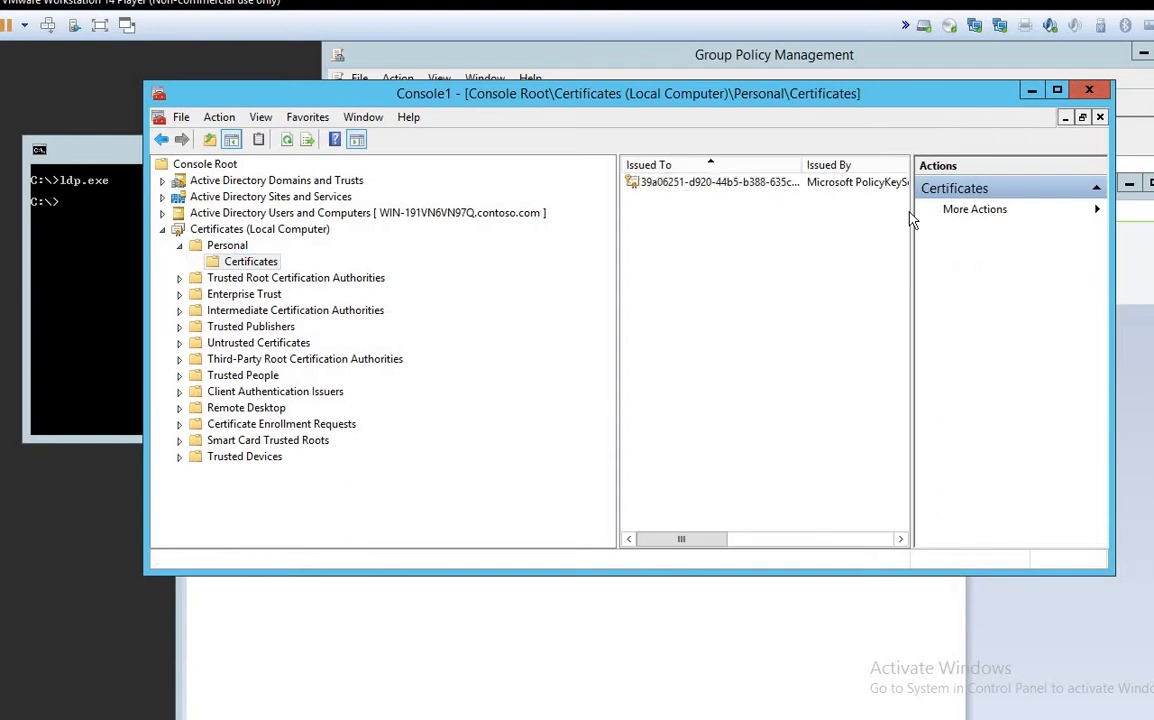
drag(953, 212, 1030, 212)
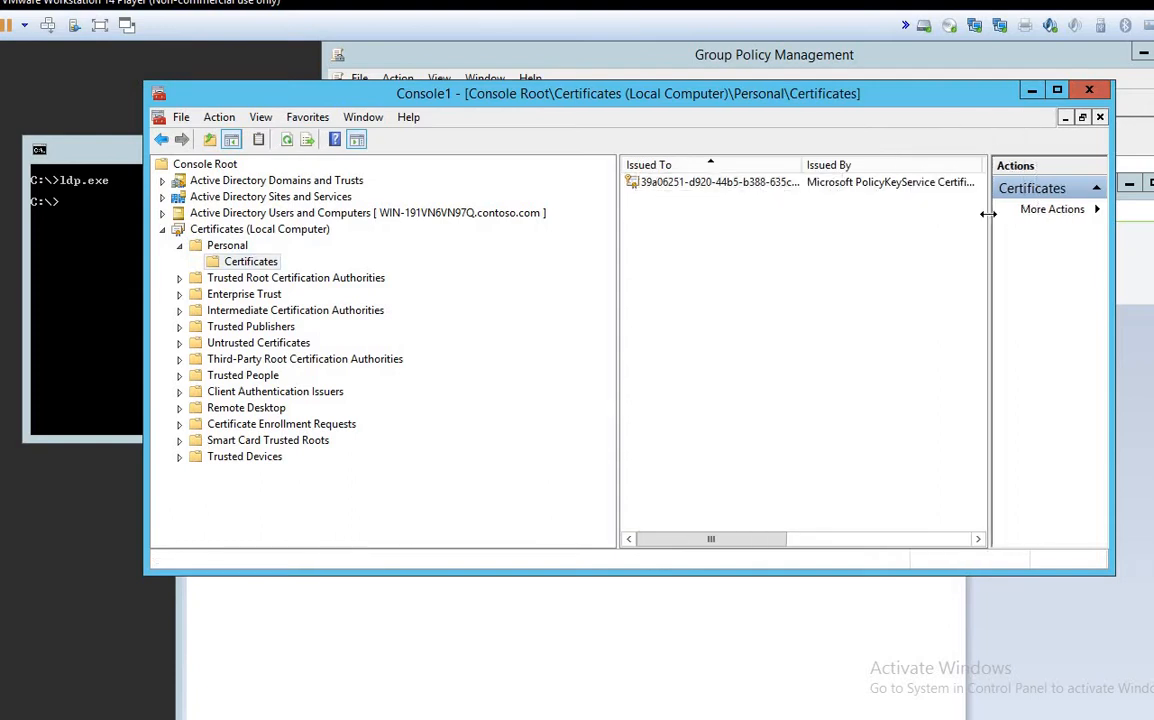
click(858, 188)
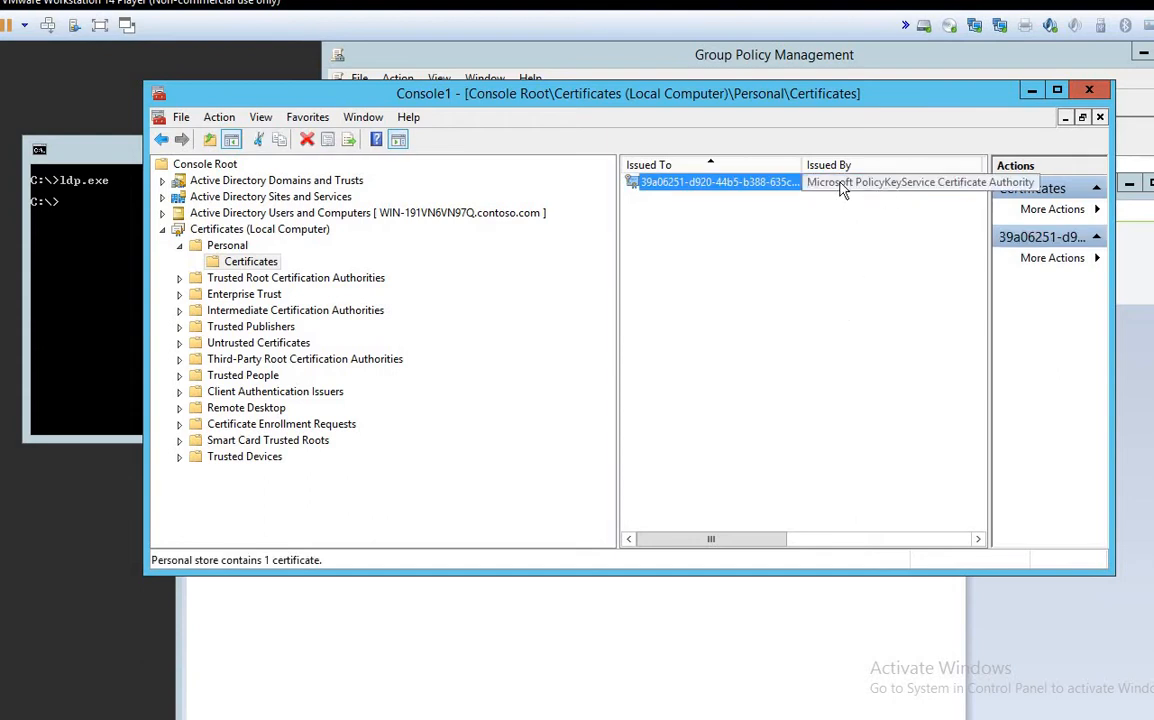
double_click(776, 183)
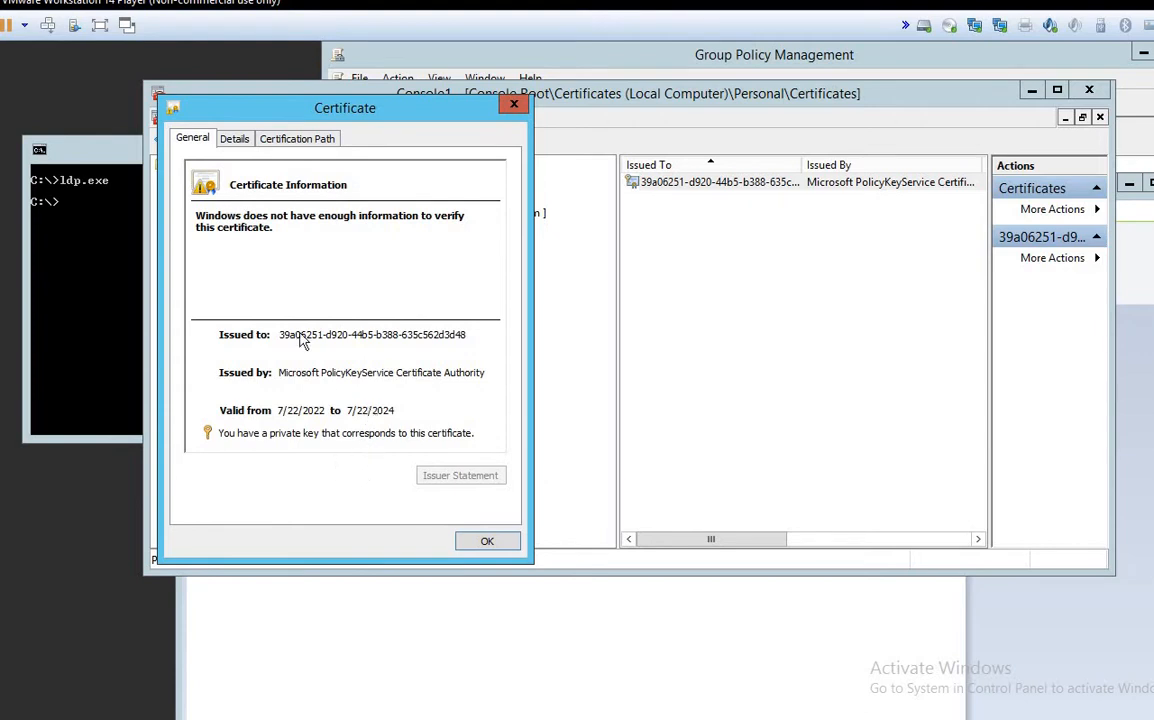
Step: Review the certificate's Details and Certification Path, which says the issuer could not be found, then return to Paint
click(238, 146)
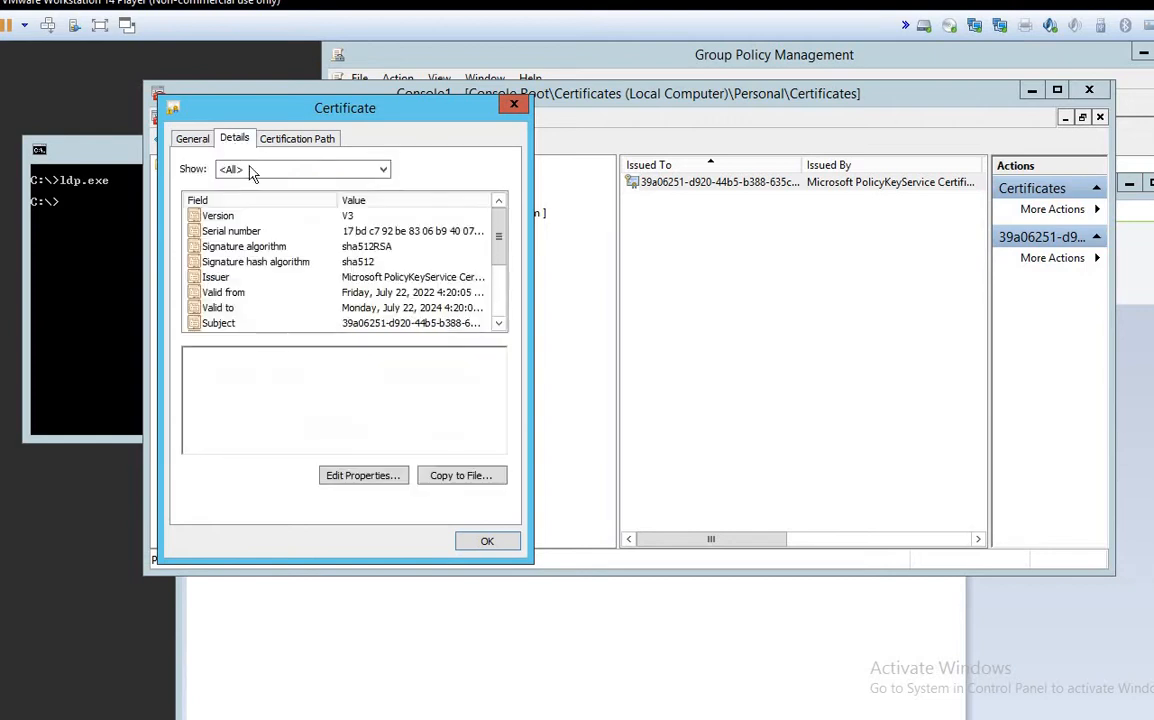
click(187, 139)
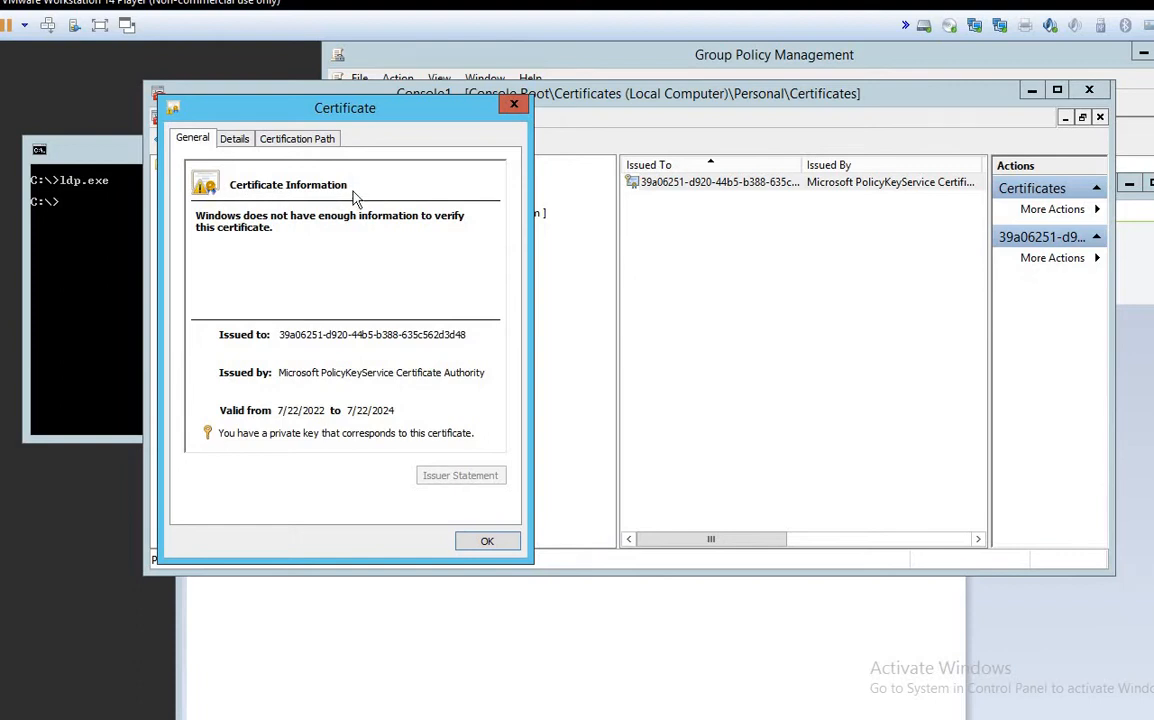
click(234, 139)
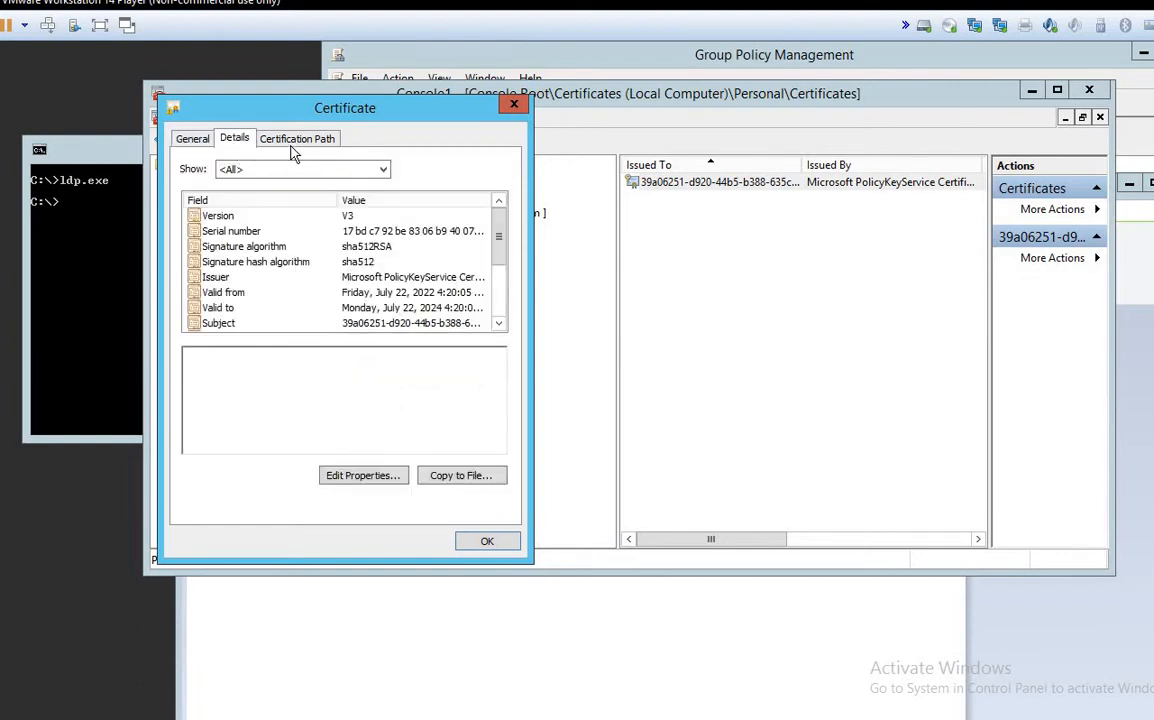
click(300, 140)
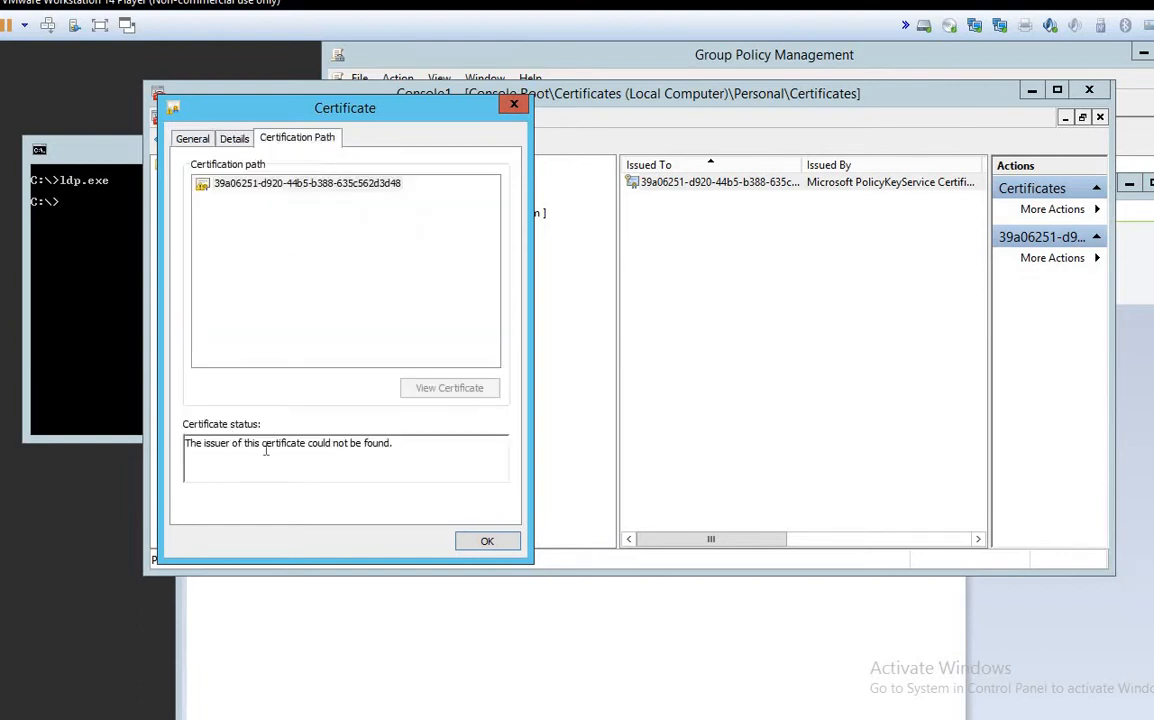
drag(422, 453, 183, 444)
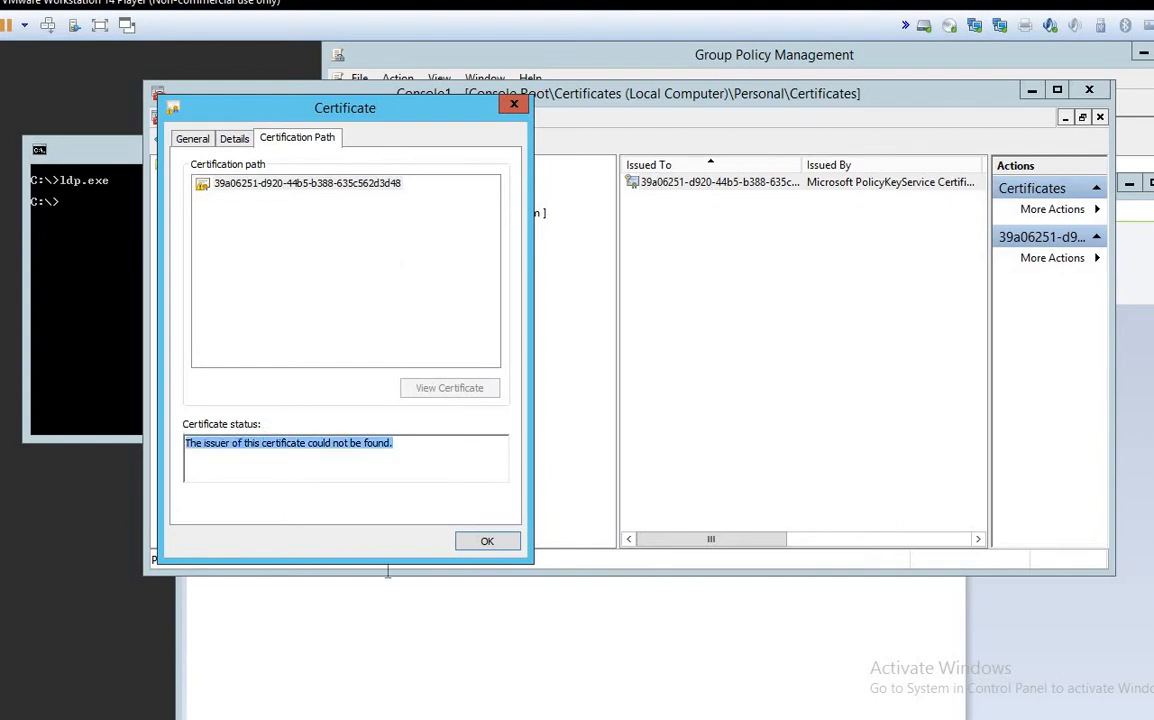
click(515, 653)
click(188, 368)
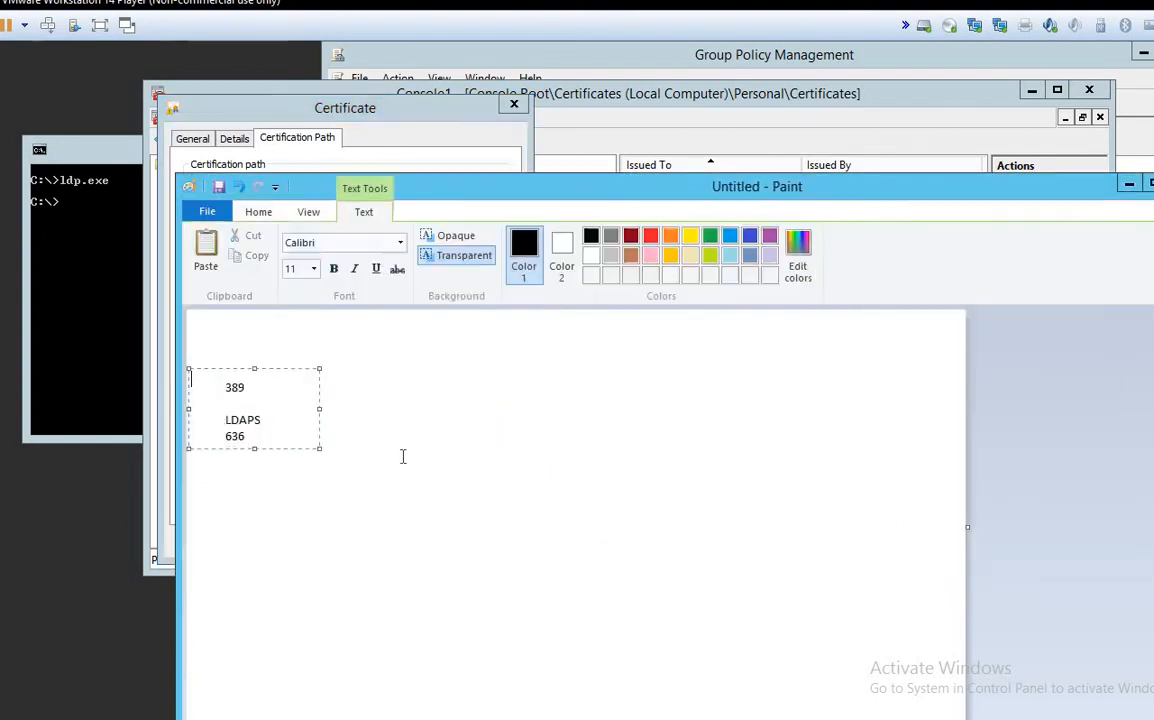
Step: Add the notes 'personal store' and 'root intermediat store' in a new text box, then minimize Paint
click(394, 372)
drag(394, 372, 657, 416)
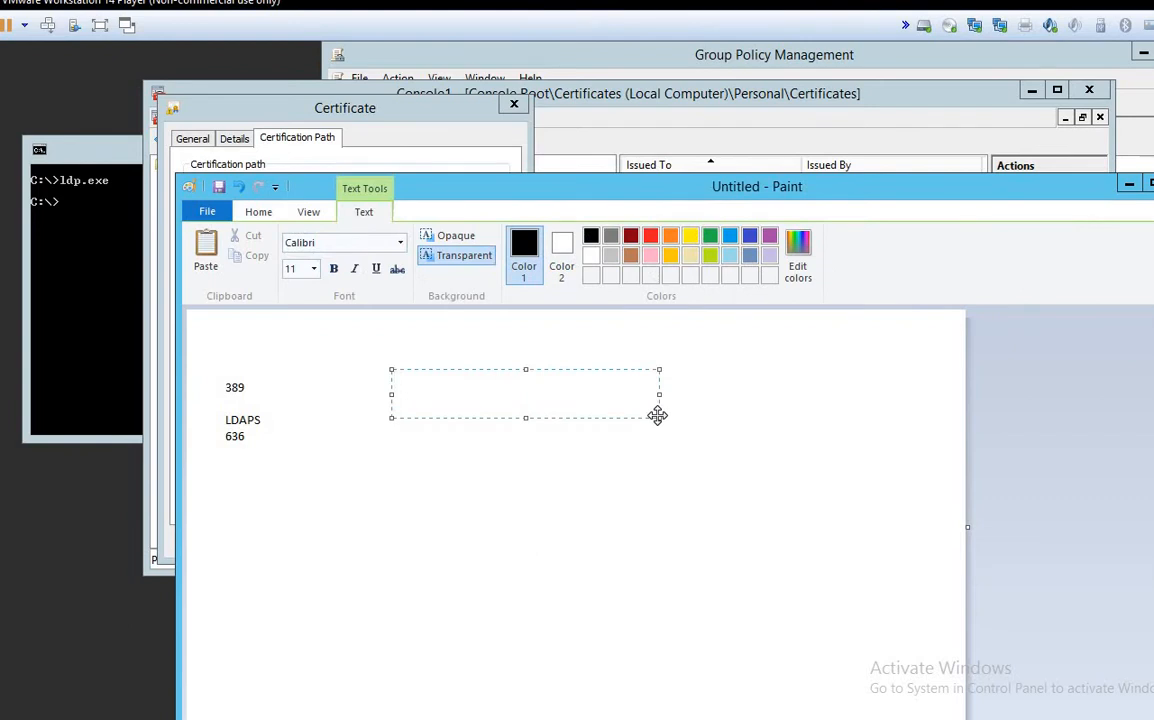
text(personal store)
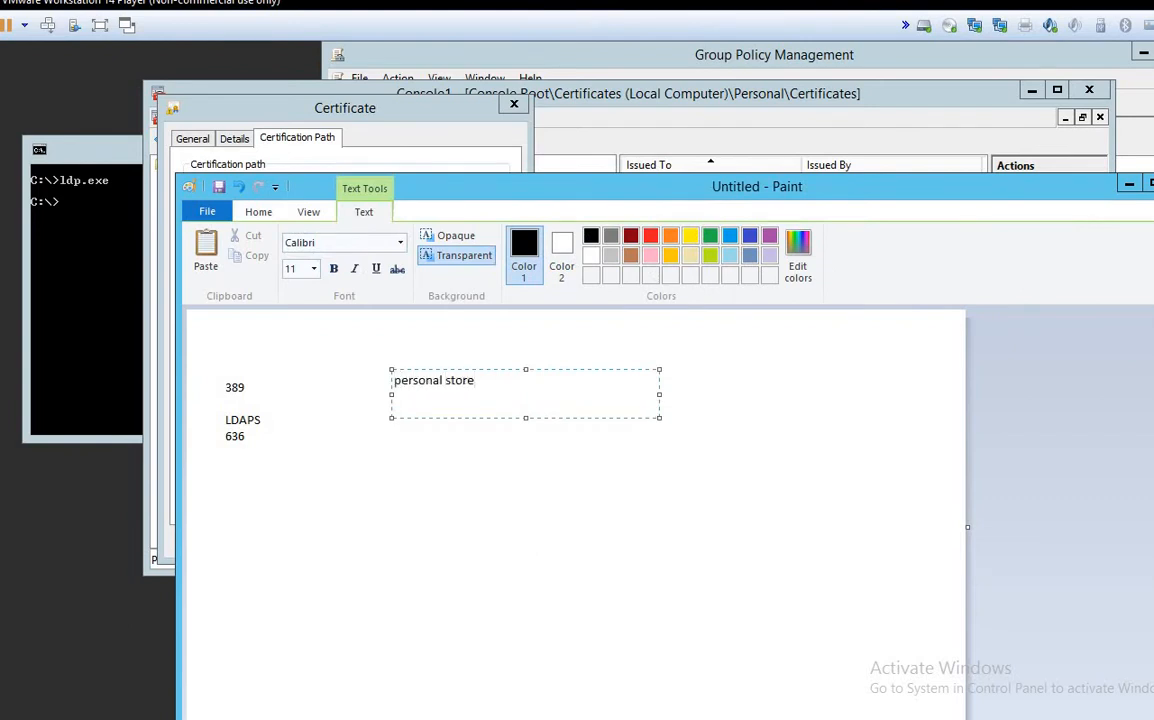
key(Return)
text(root )
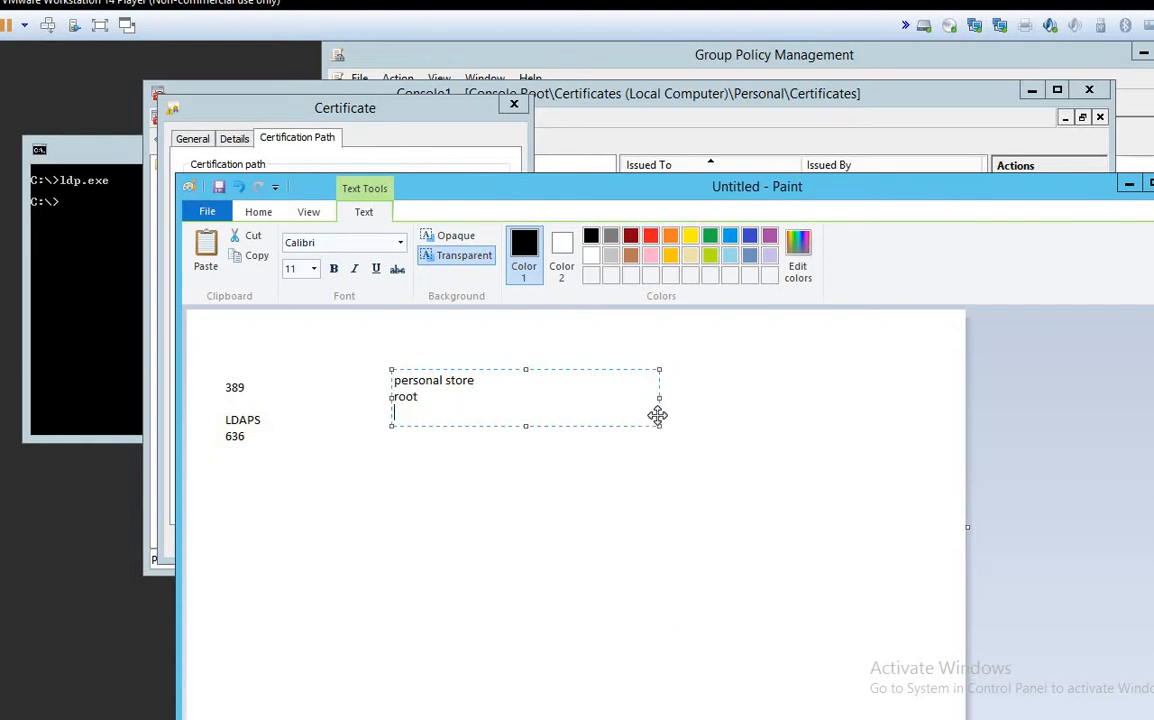
text(intermedia)
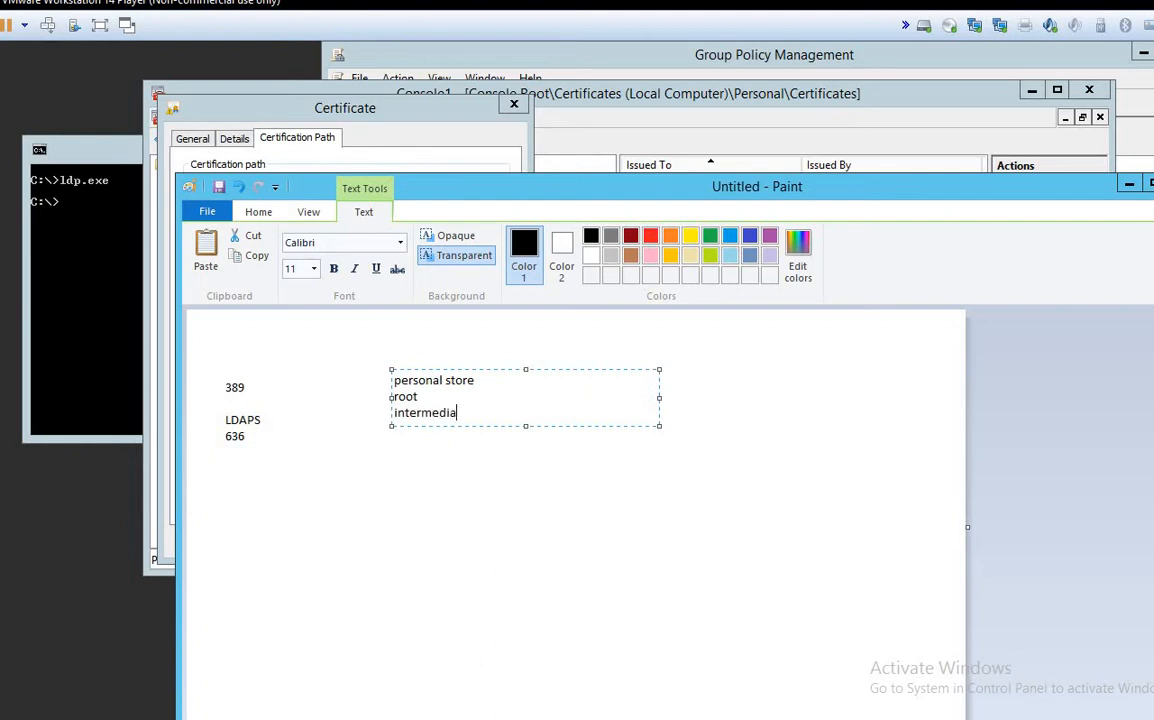
text(t store)
key(Return)
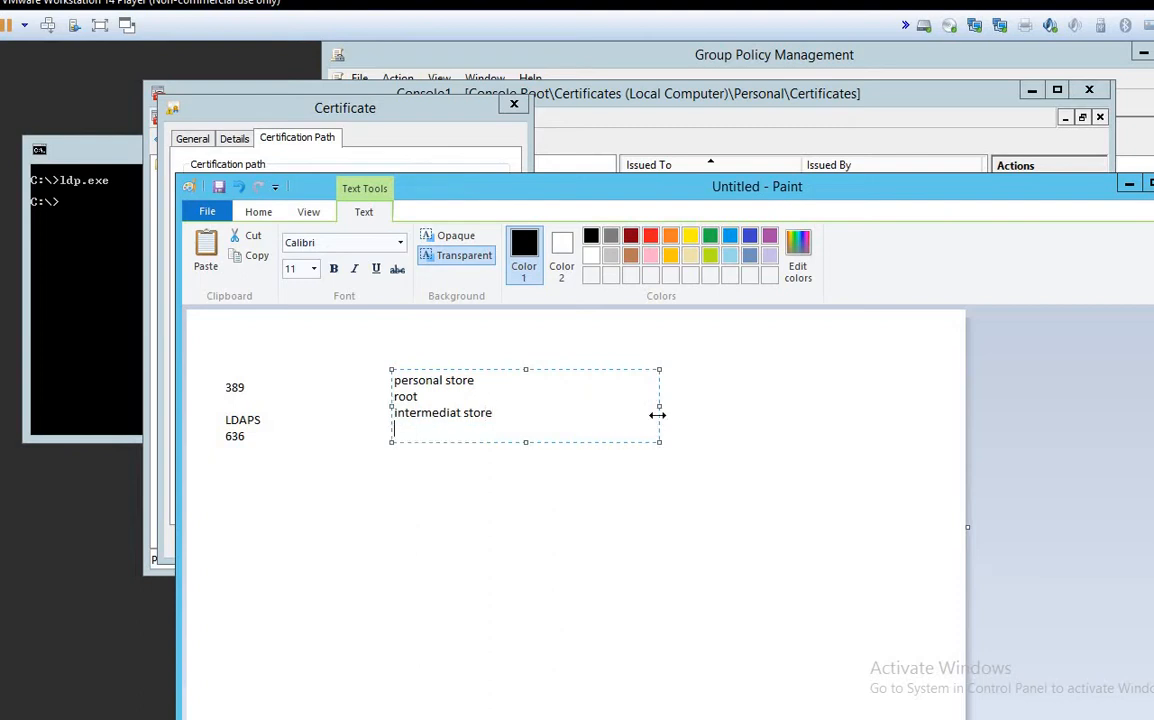
click(1129, 184)
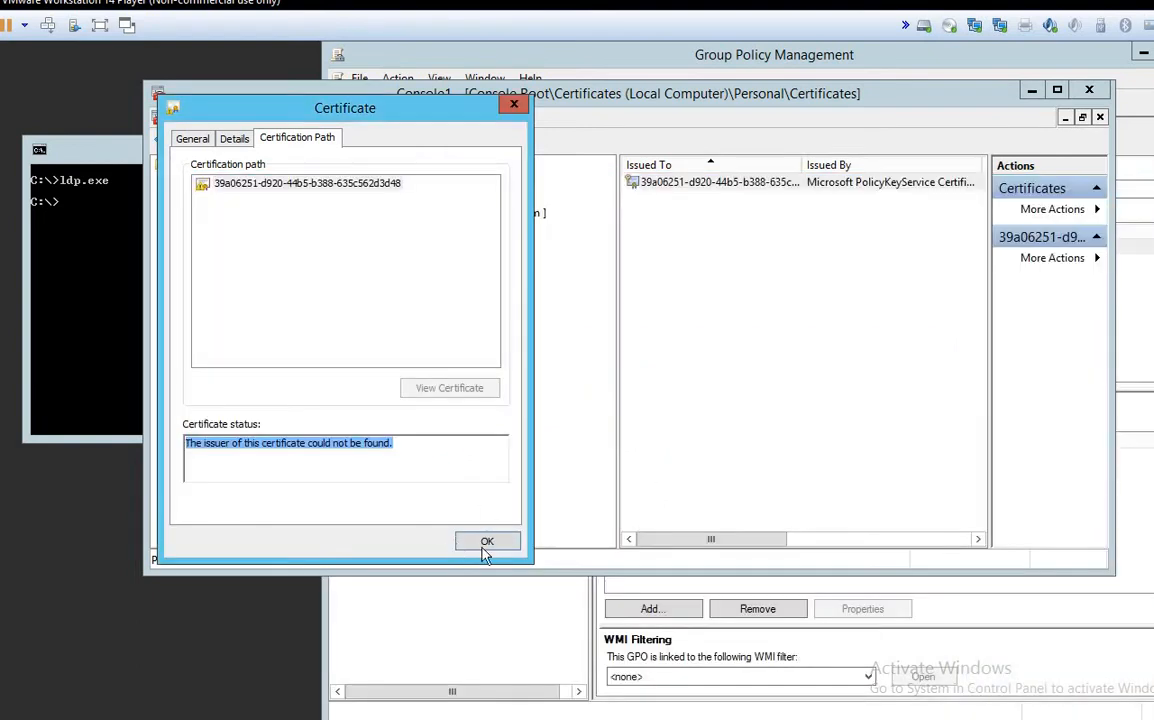
Step: Close the certificate and Console1 without saving, then connect Ldp on port 389
click(487, 541)
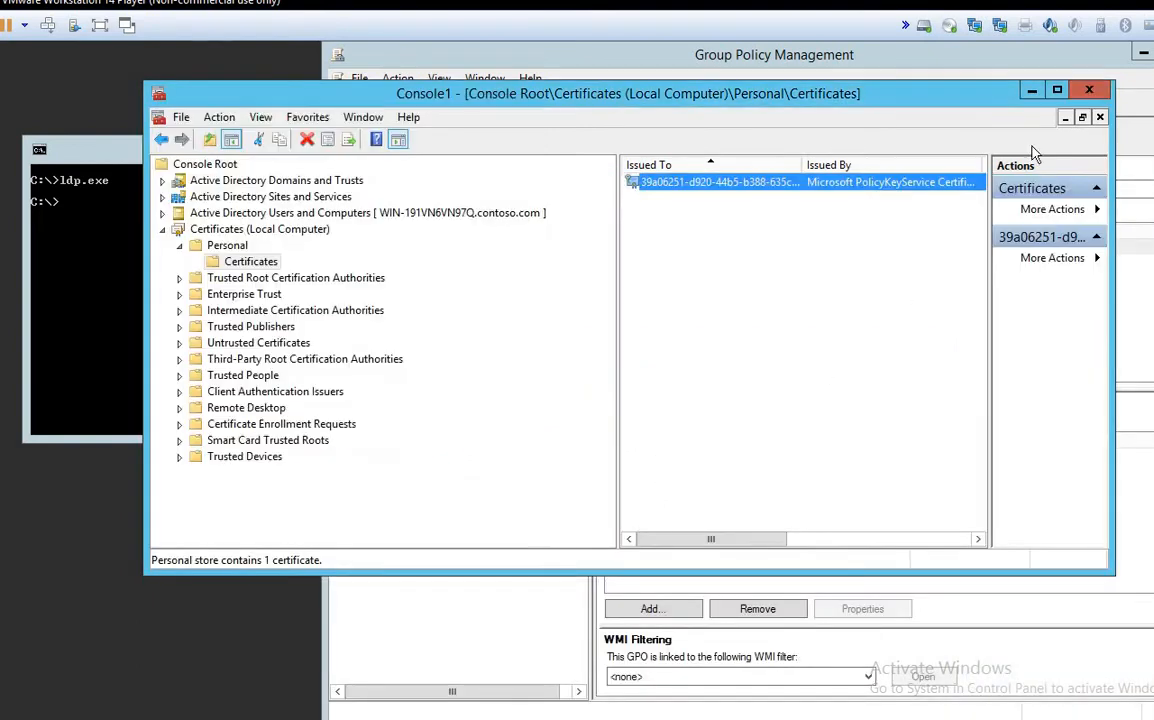
click(1089, 89)
click(666, 384)
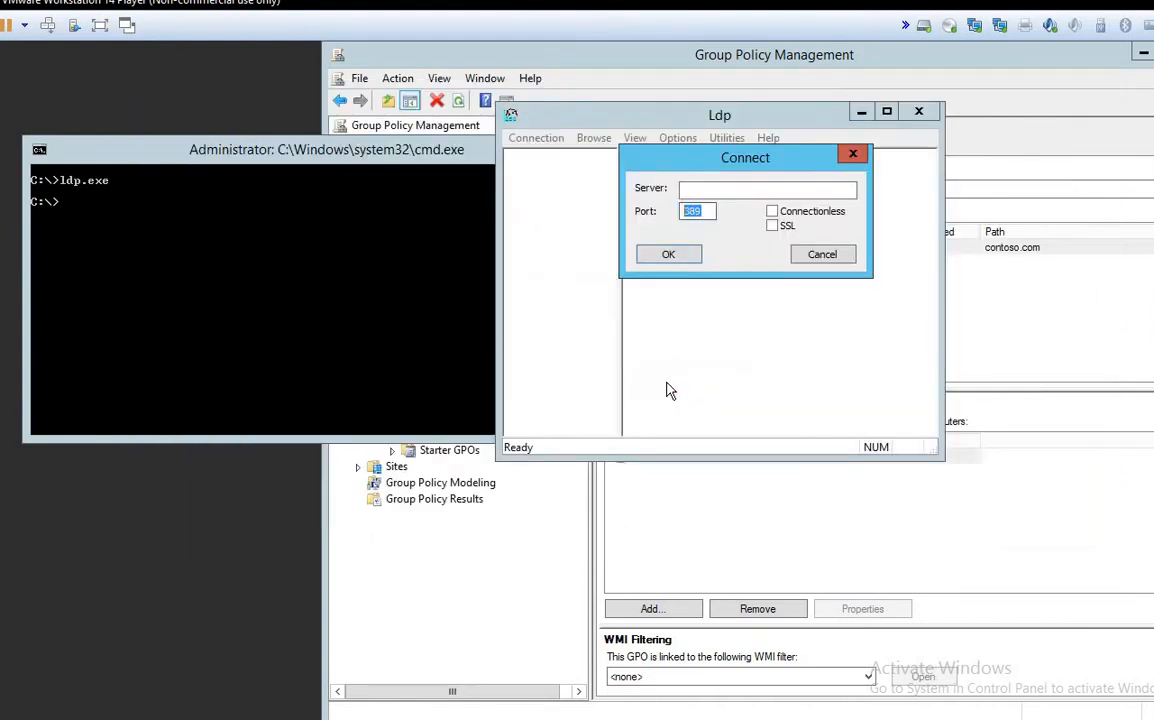
click(715, 211)
click(673, 257)
Step: Maximize Ldp and highlight the ldap_open port 389, configurationNamingContext, defaultNamingContext and domainControllerFunctionality lines
click(886, 111)
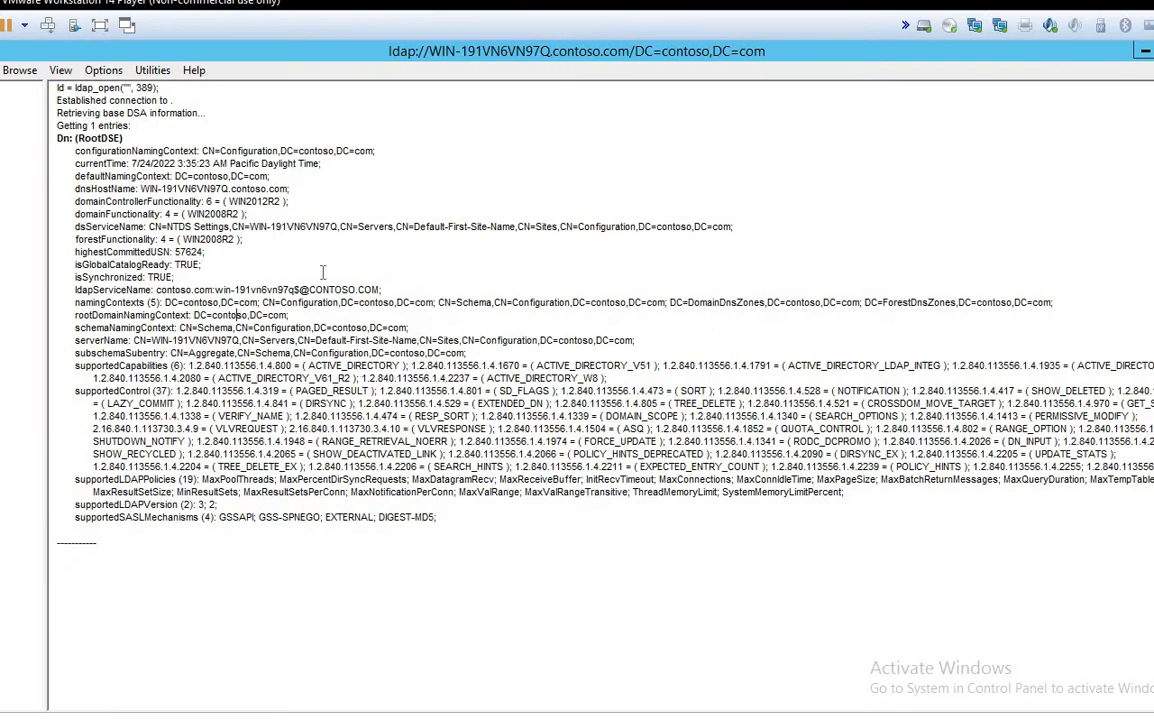
click(95, 90)
shift+click(160, 88)
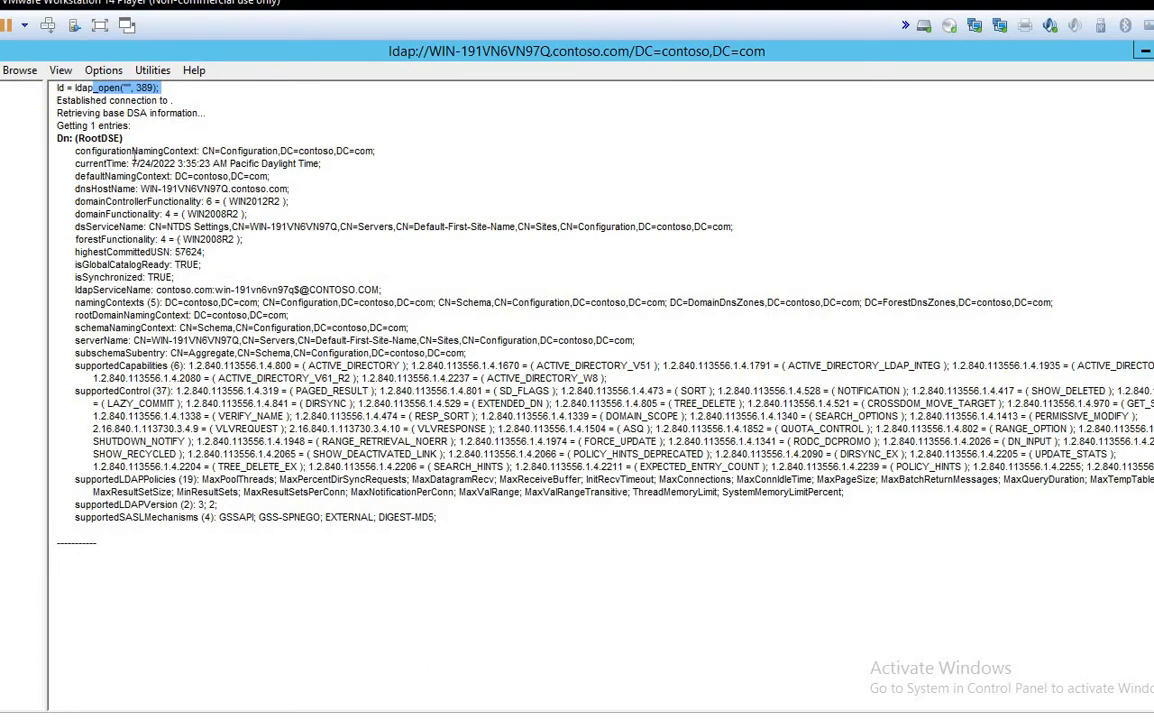
triple_click(320, 150)
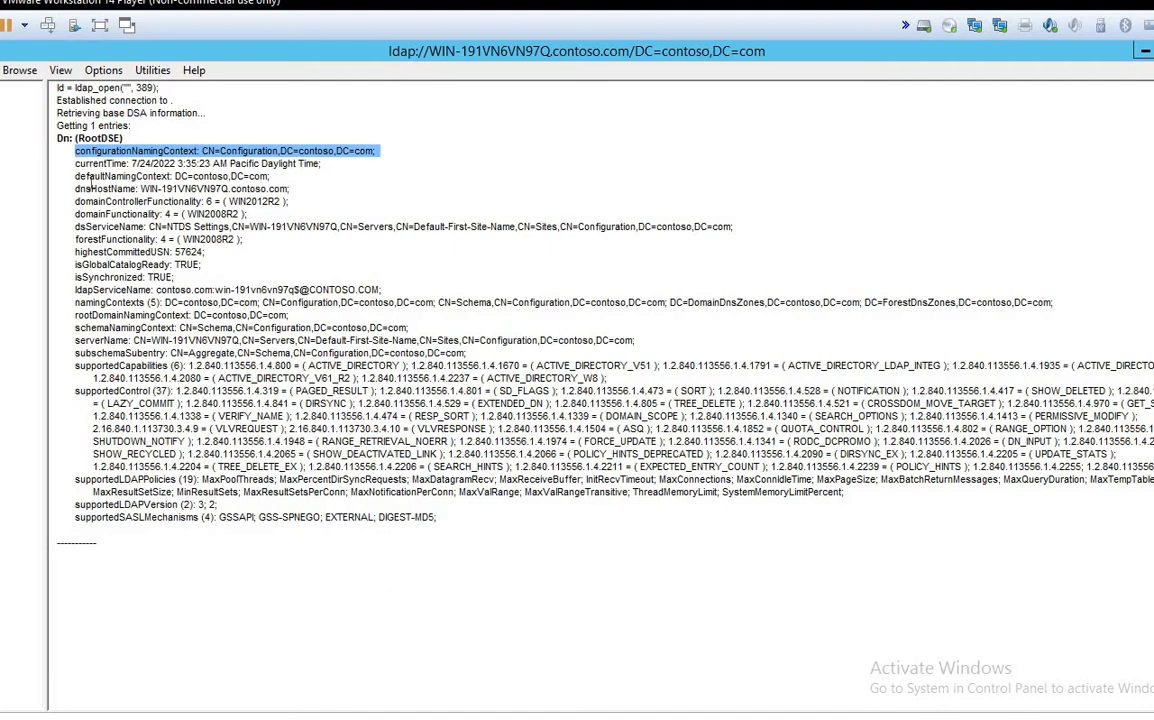
triple_click(90, 177)
triple_click(298, 201)
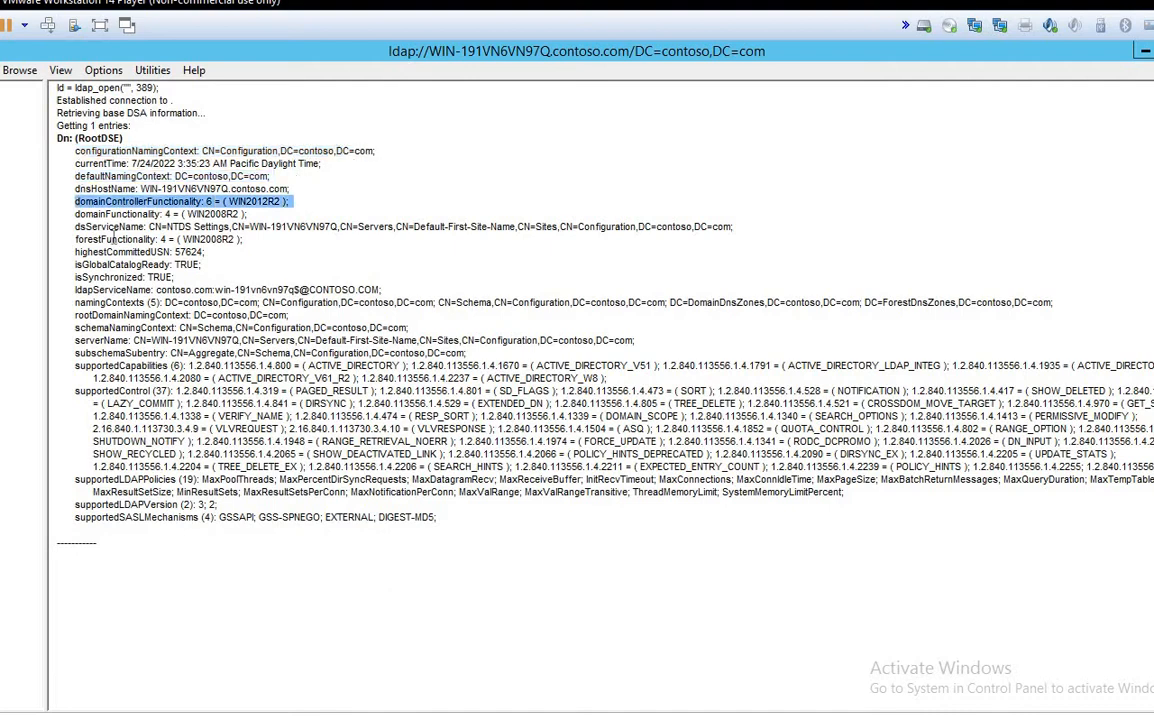
Step: Highlight forestFunctionality, namingContexts, rootDomainNamingContext, schemaNamingContext and supportedControl, then bring up Connection > Bind
drag(114, 239, 233, 241)
drag(104, 300, 172, 304)
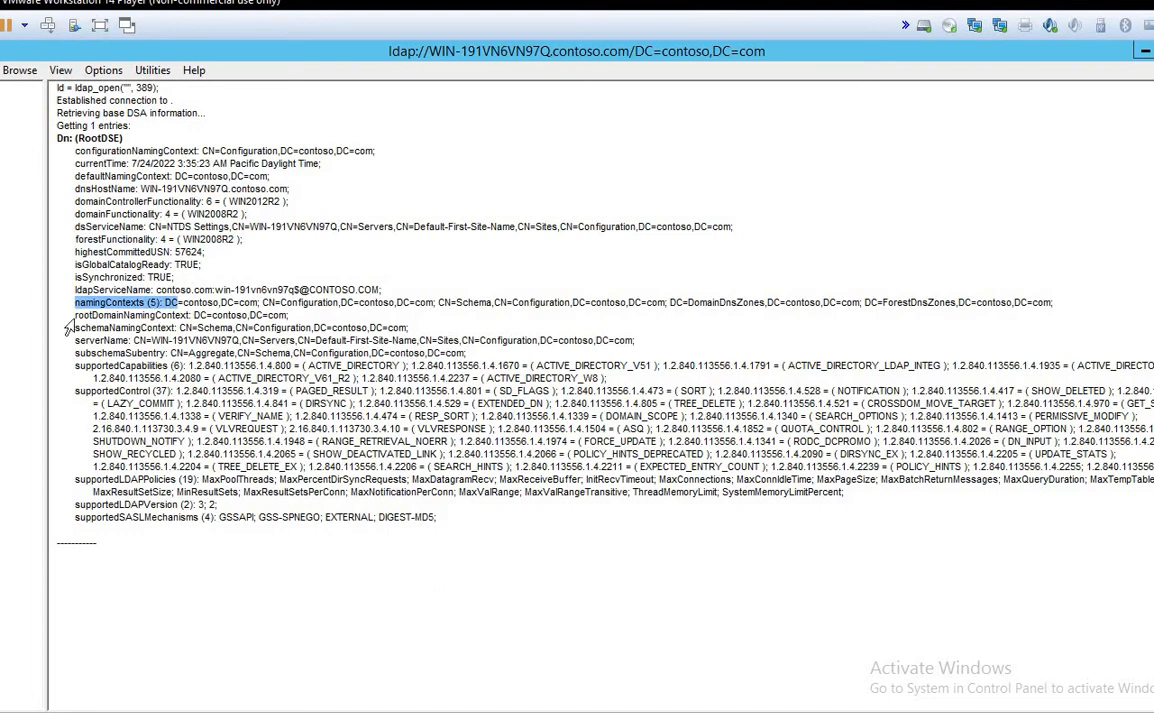
triple_click(125, 315)
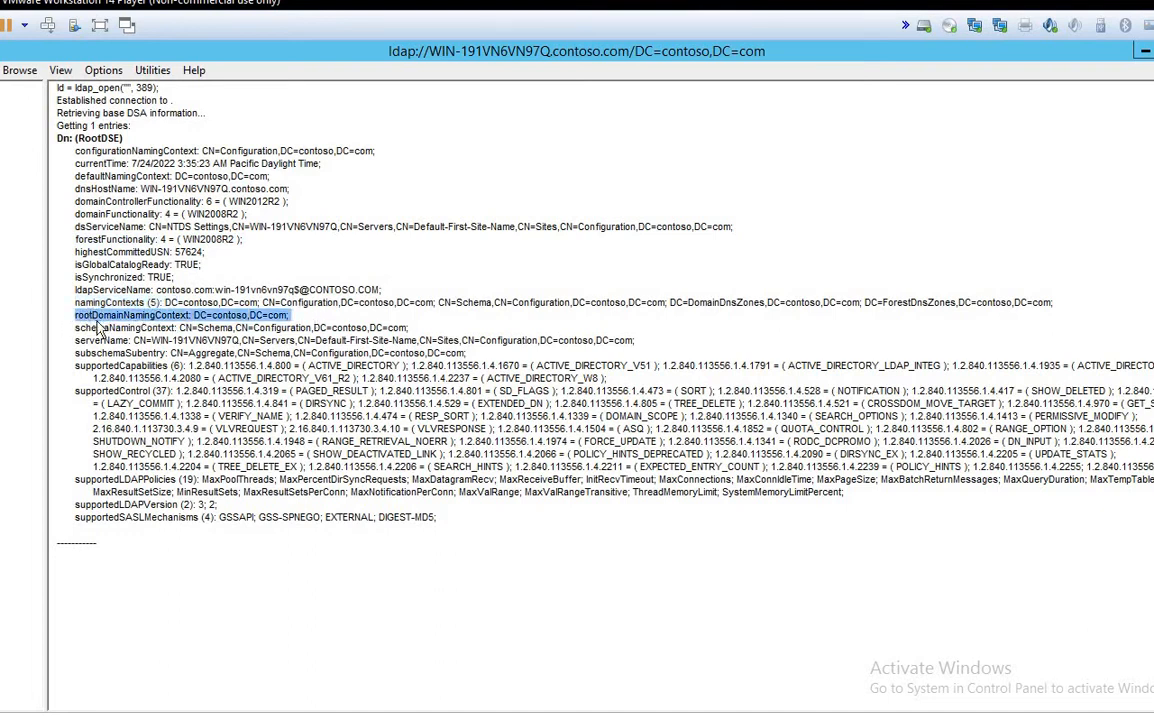
drag(302, 289, 311, 327)
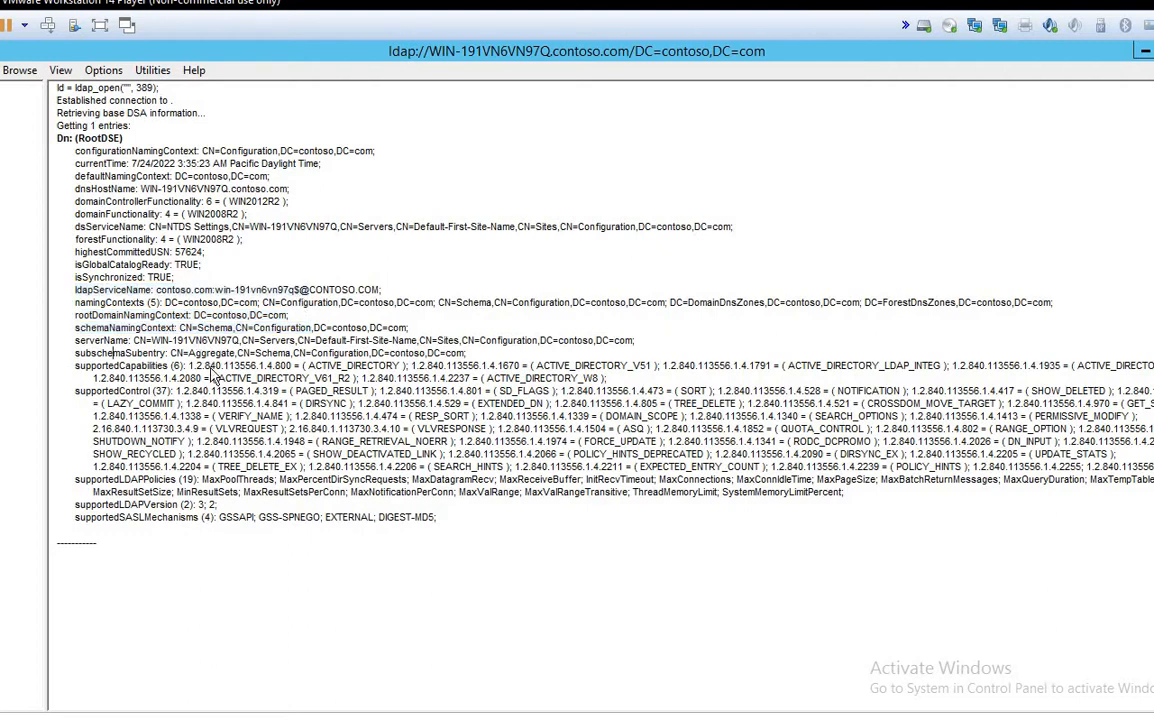
drag(113, 428, 220, 454)
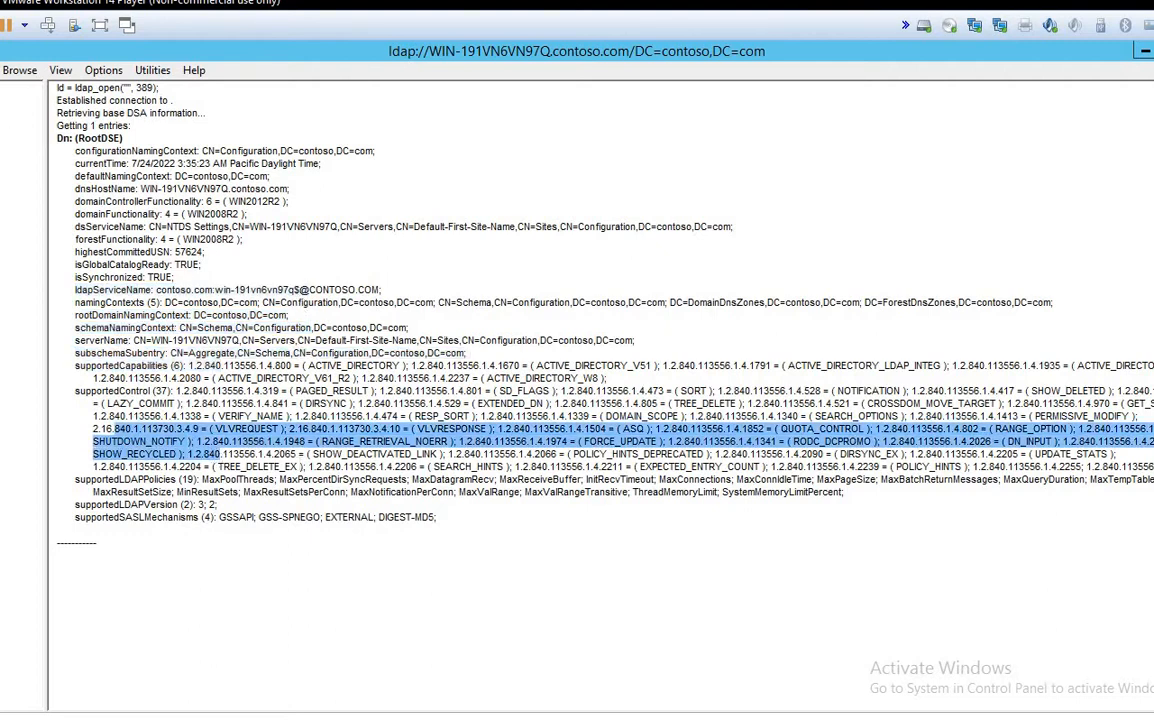
click(2, 70)
click(5, 111)
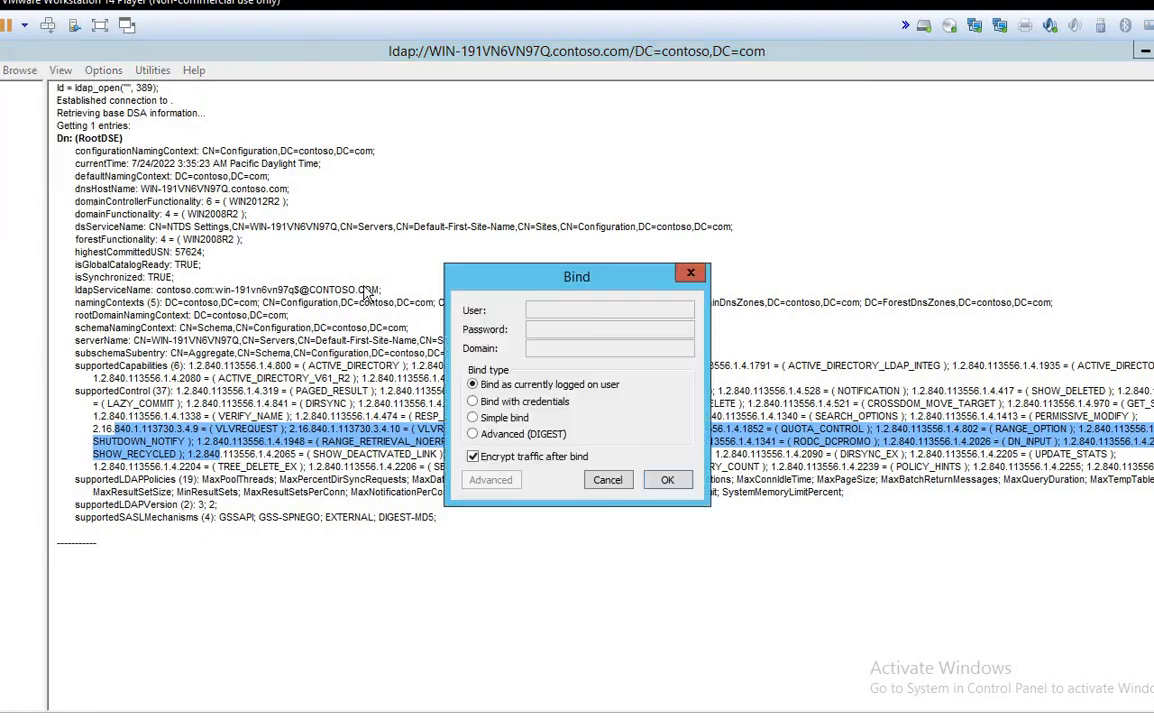
Step: Bind as the currently logged on user with encryption and review the ldap_bind_s output
click(665, 480)
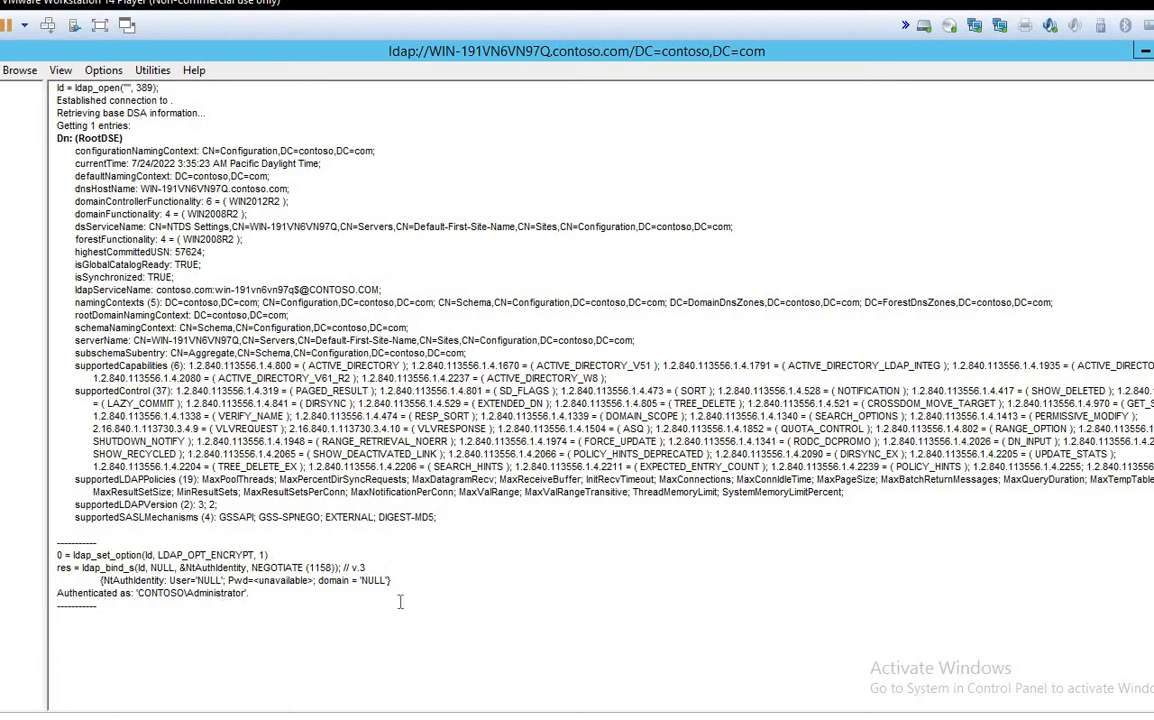
drag(381, 675, 56, 537)
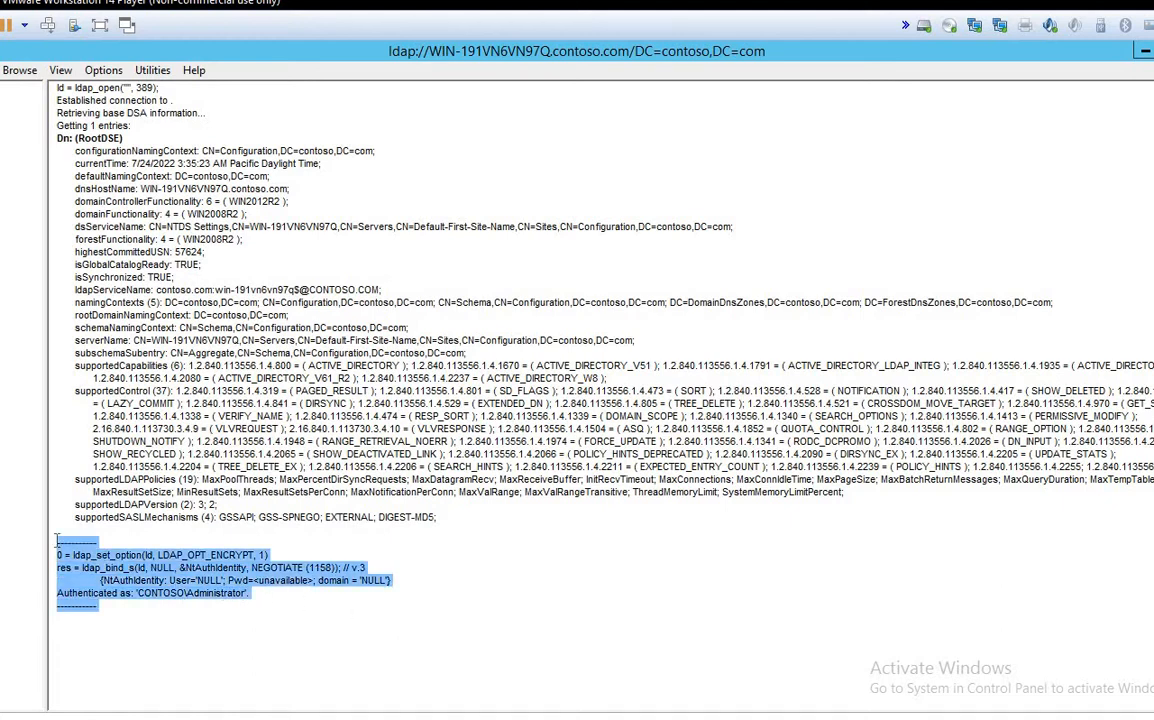
drag(485, 517, 77, 228)
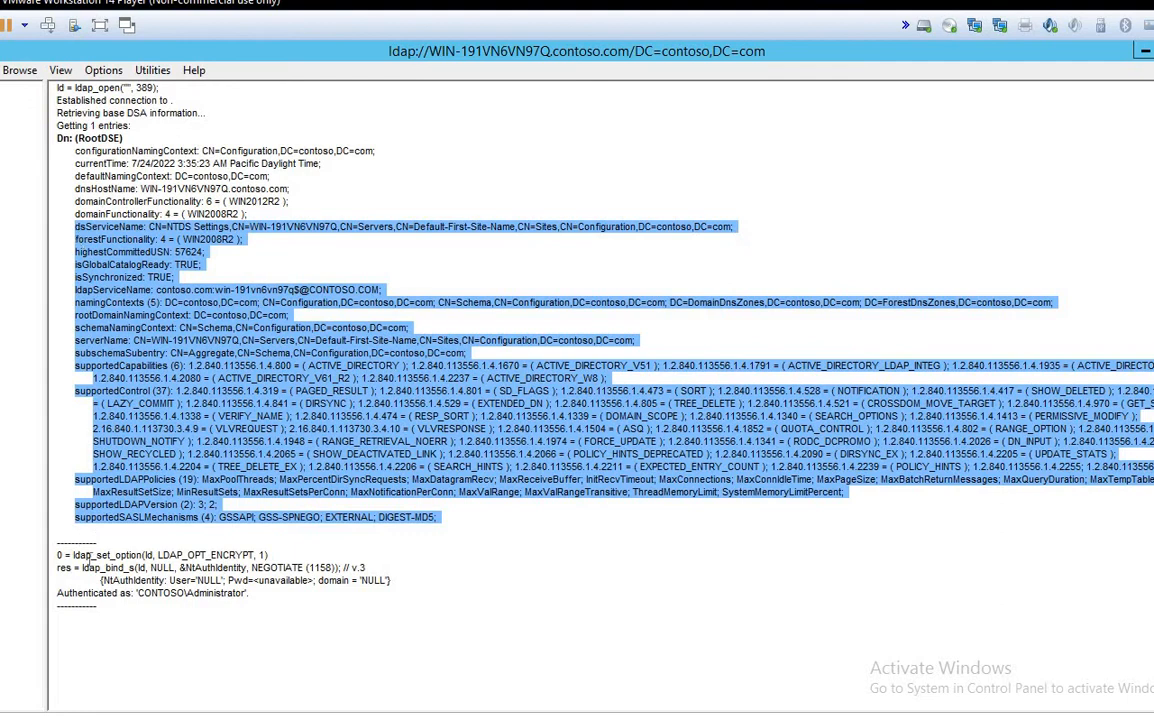
drag(82, 567, 56, 593)
click(243, 594)
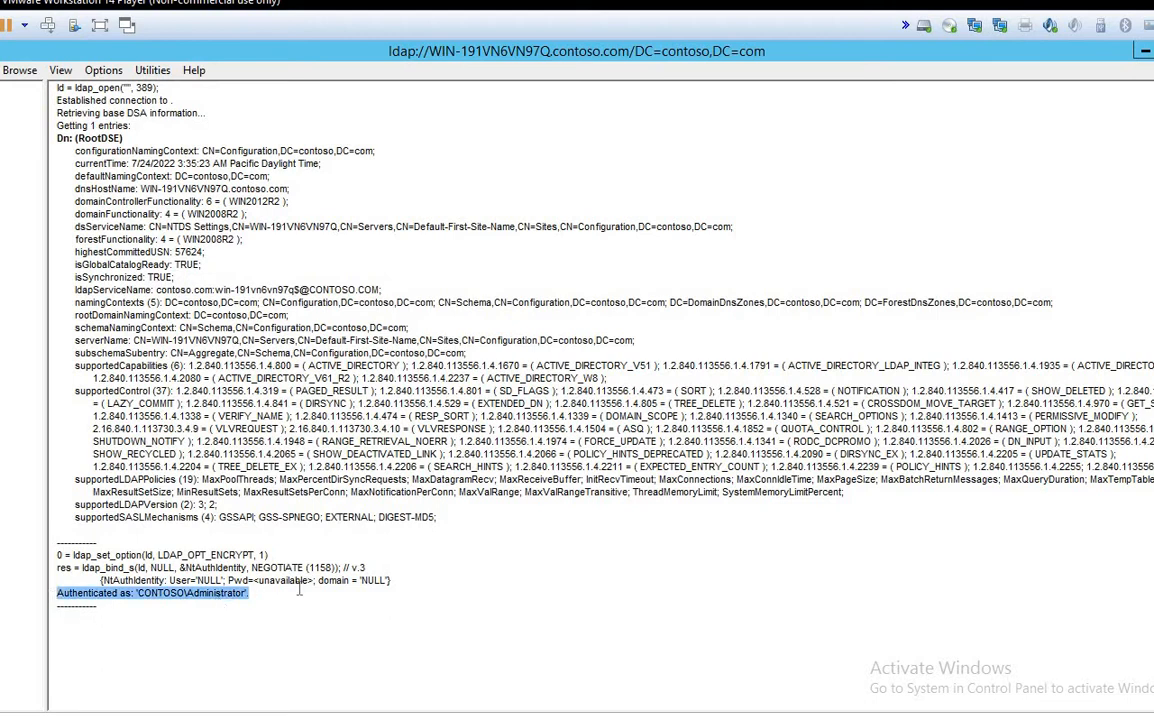
click(176, 618)
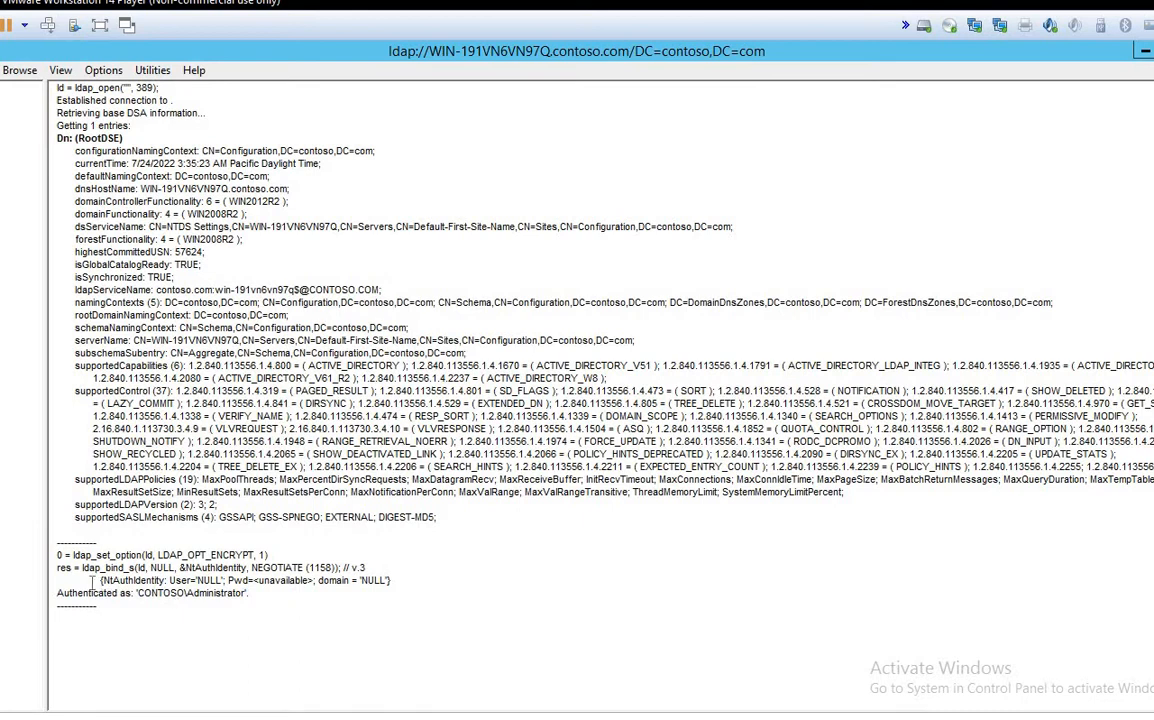
Step: Highlight the authenticated CONTOSO administrator identity and the rootDomainNamingContext line
drag(100, 580, 296, 618)
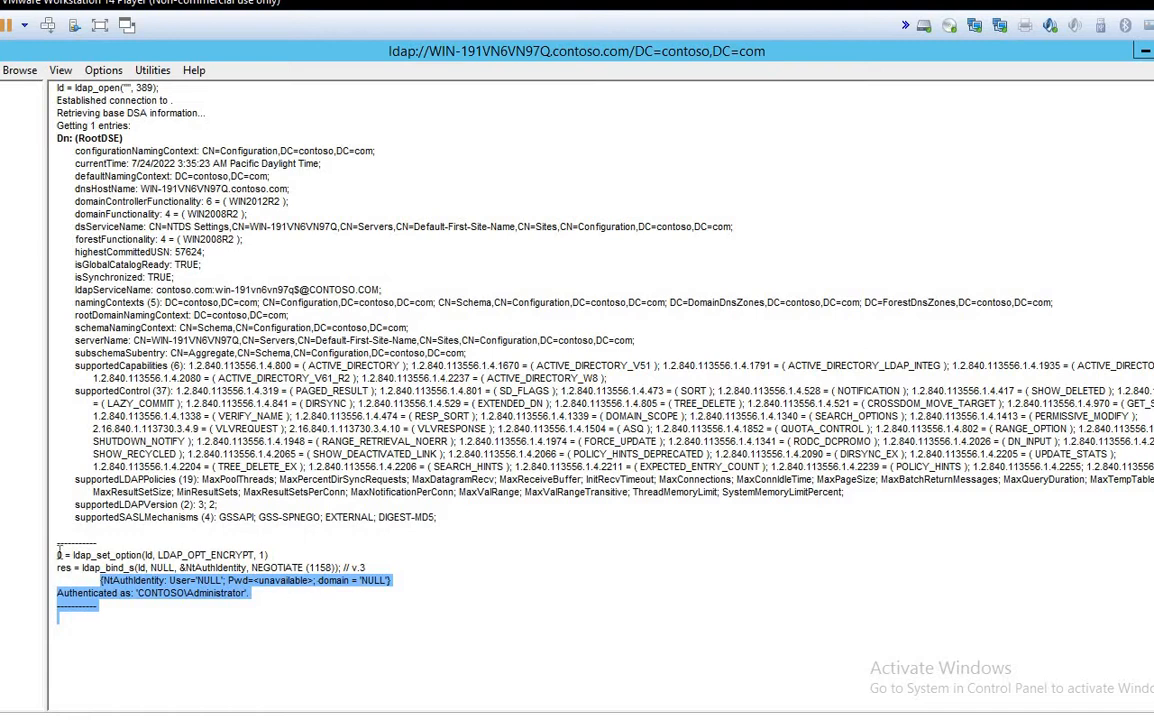
drag(53, 541, 327, 616)
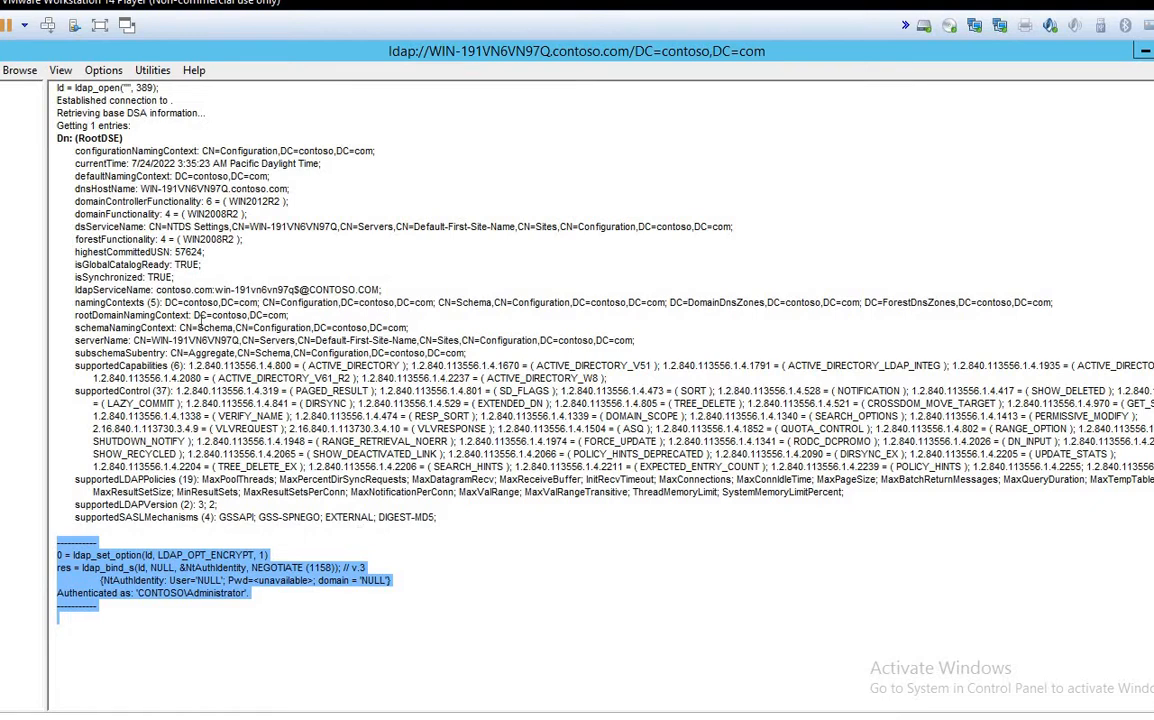
drag(291, 315, 74, 315)
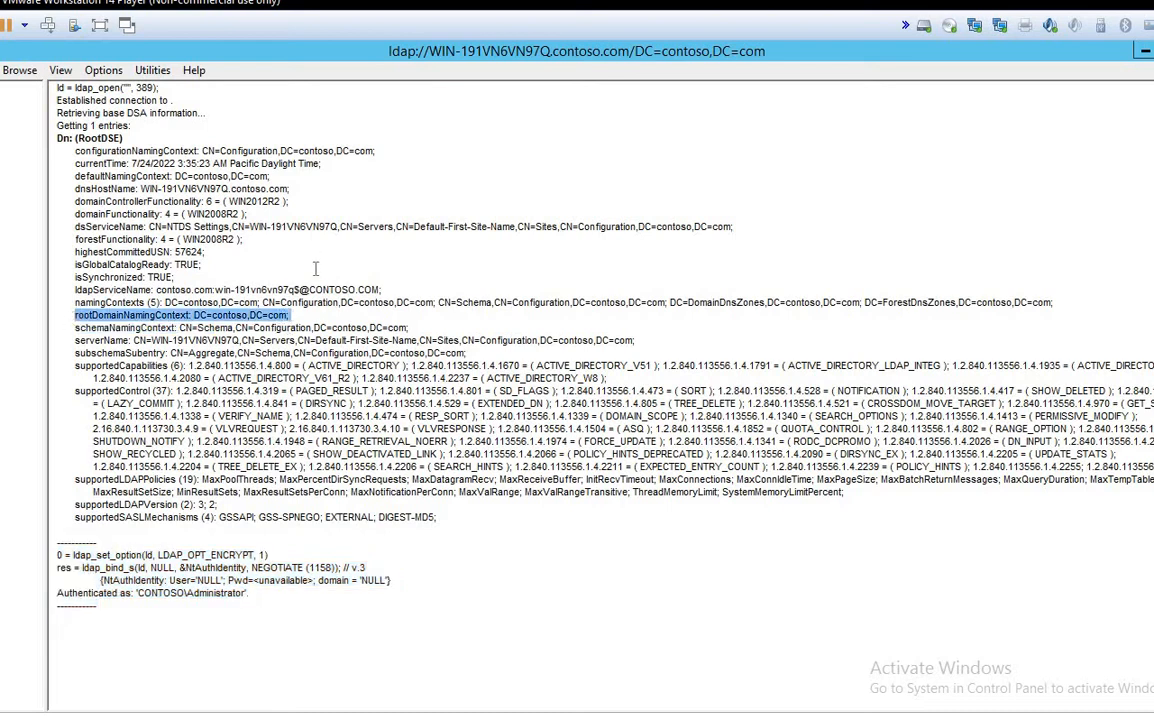
click(293, 315)
drag(293, 315, 75, 315)
key(alt+Tab)
Step: Clear the canvas and draw a large triangle labelled contoso.com
click(745, 430)
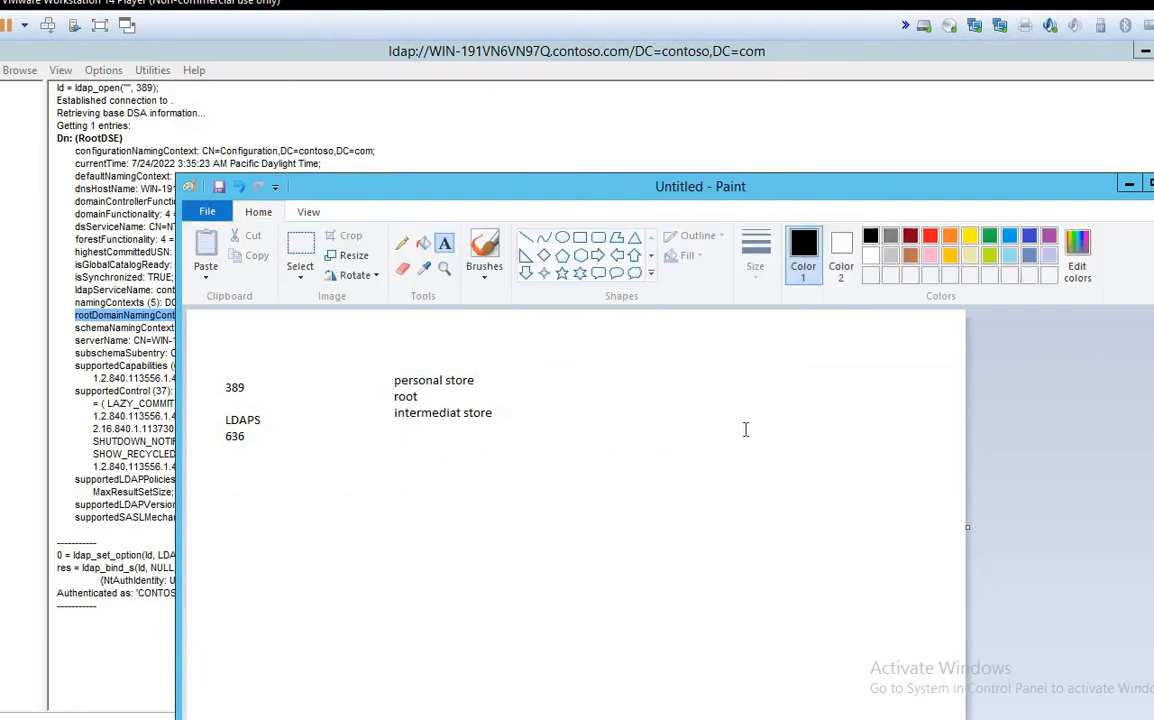
key(Delete)
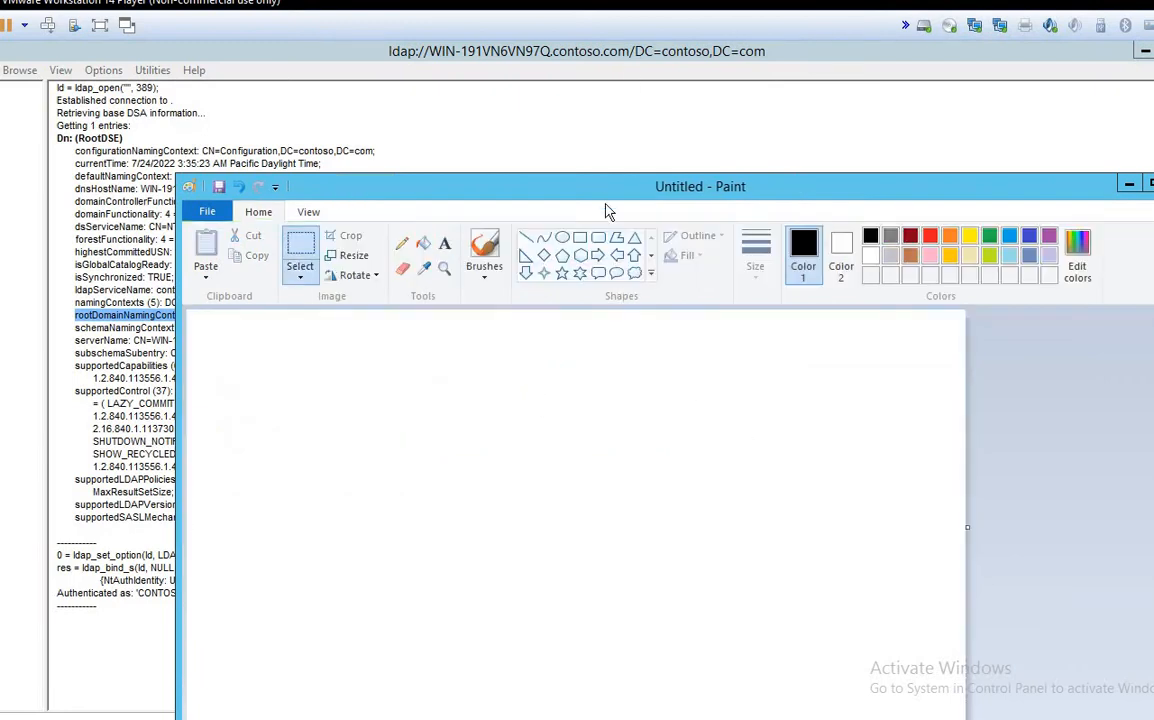
click(634, 240)
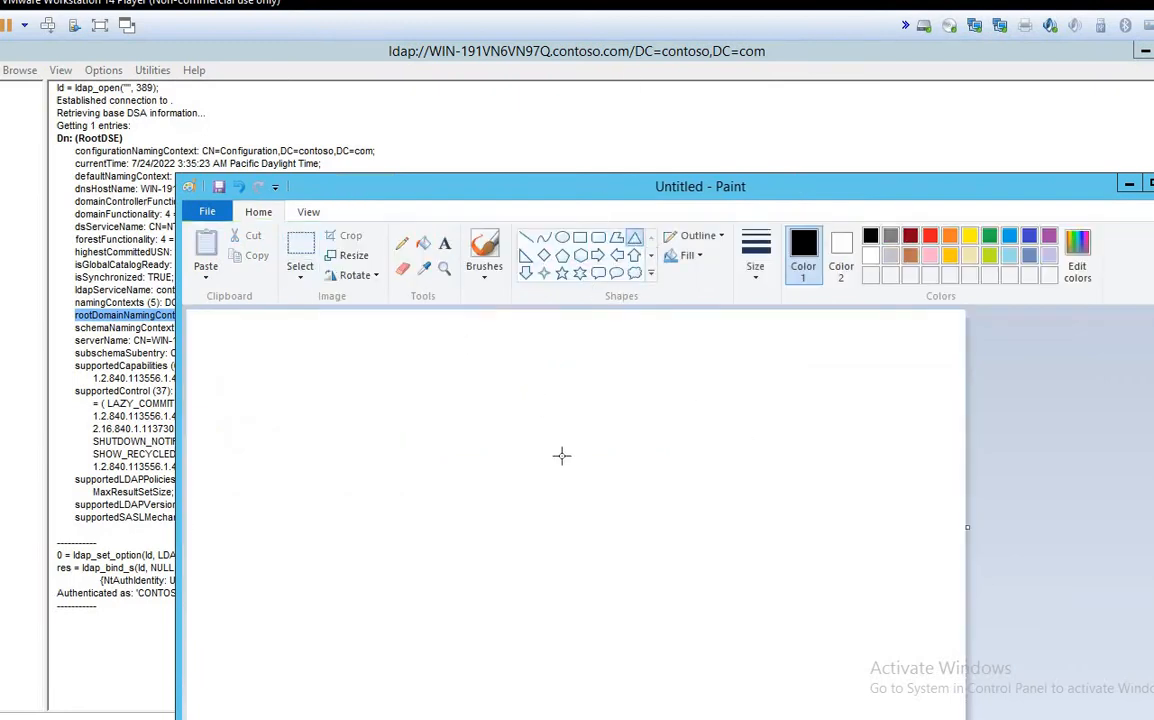
drag(430, 335, 688, 560)
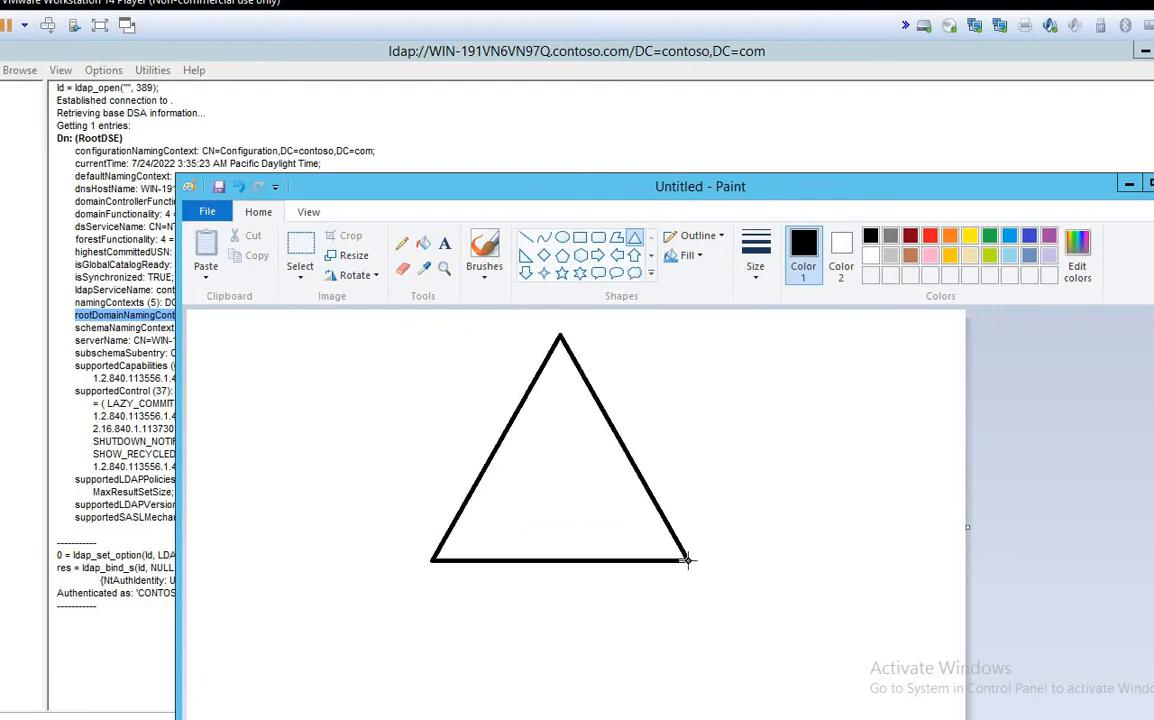
click(445, 243)
drag(664, 337, 917, 404)
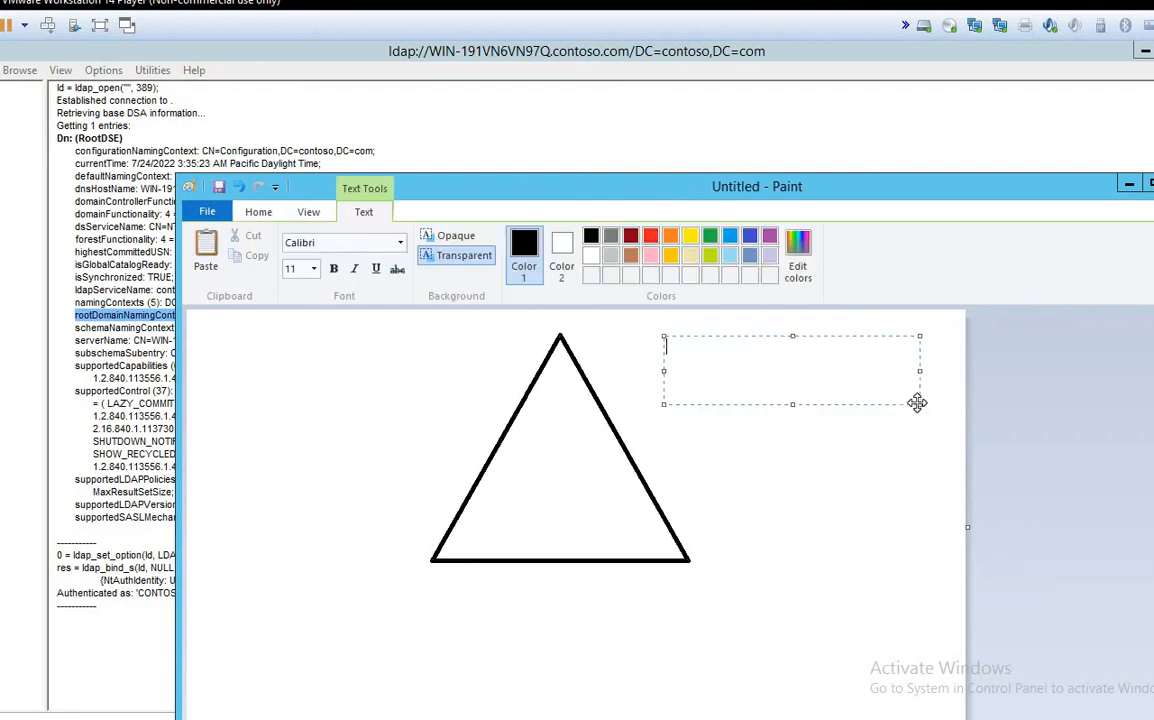
text(contoso.com)
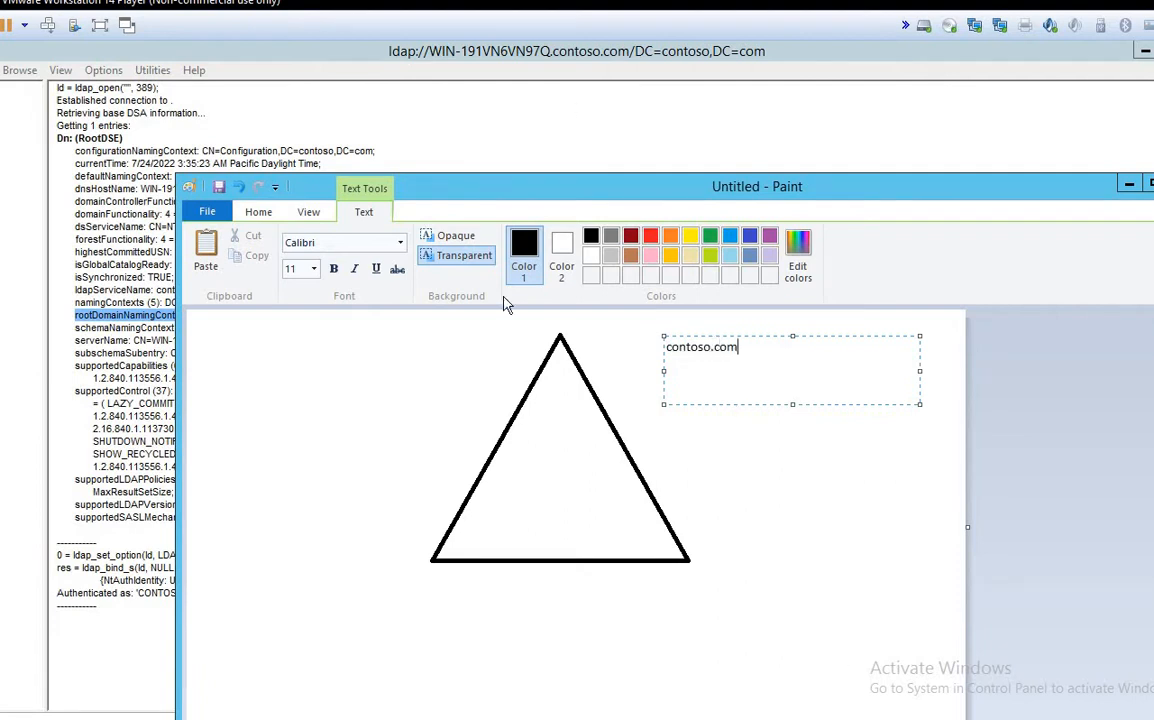
Step: Draw a small lower-left triangle joined by a line to the big triangle
click(255, 211)
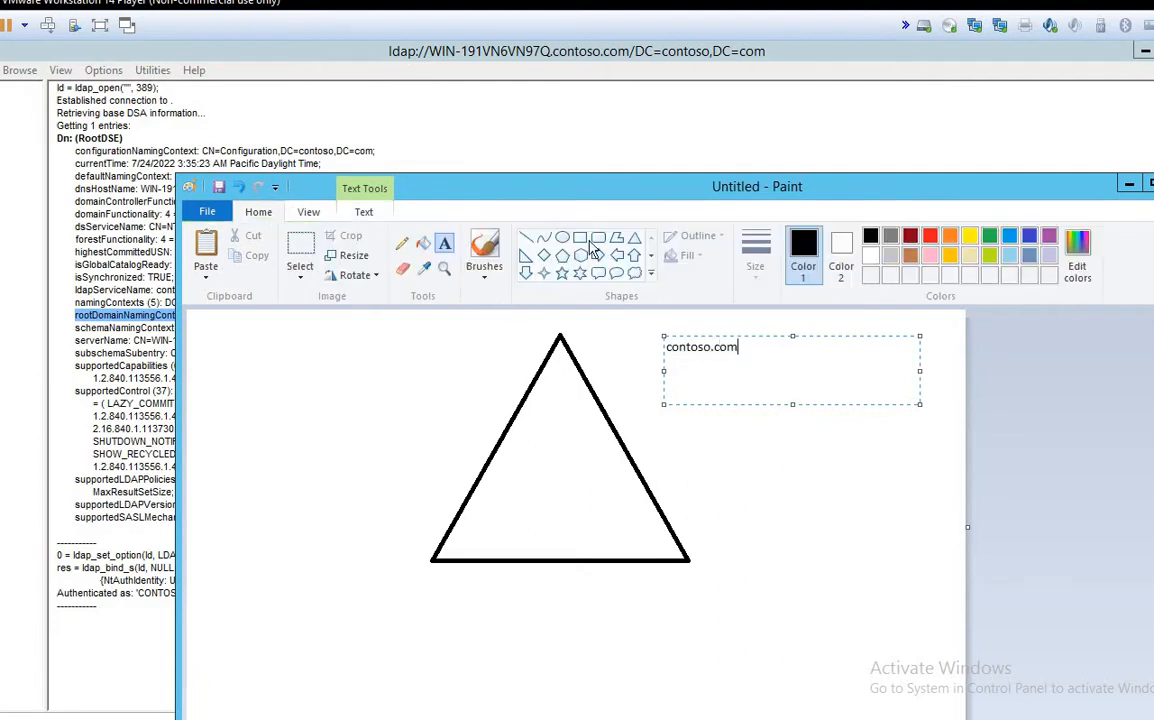
click(634, 237)
drag(255, 515, 329, 607)
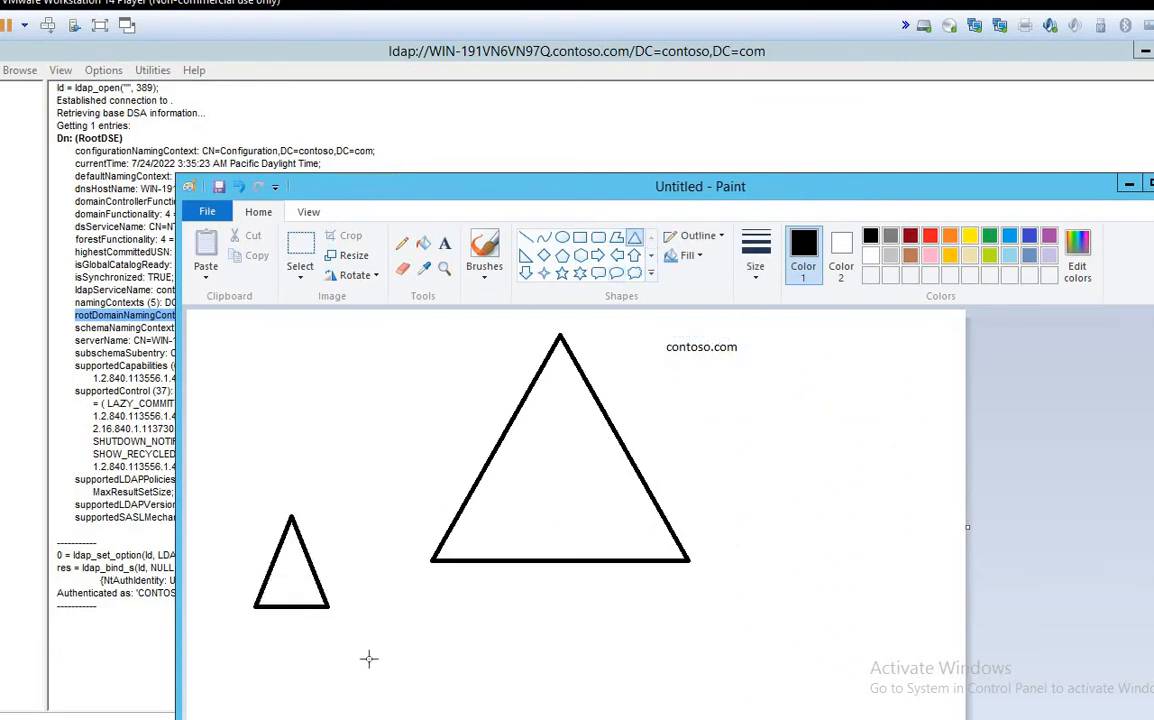
drag(369, 658, 371, 660)
click(526, 237)
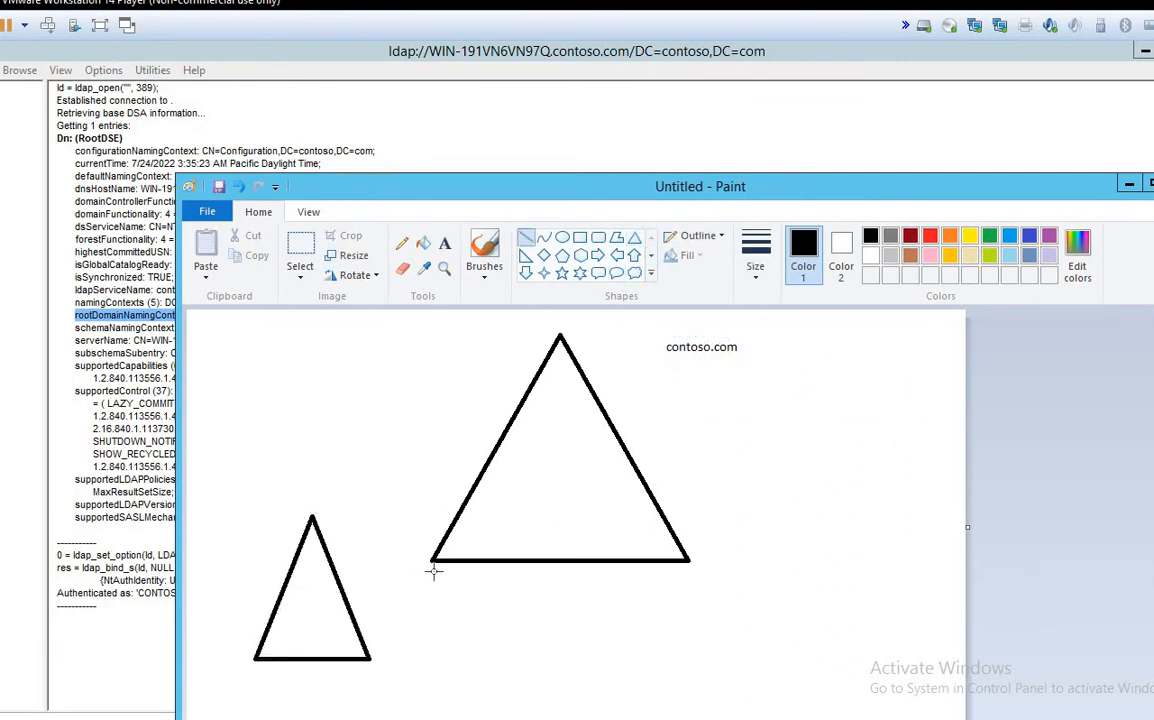
drag(312, 517, 433, 567)
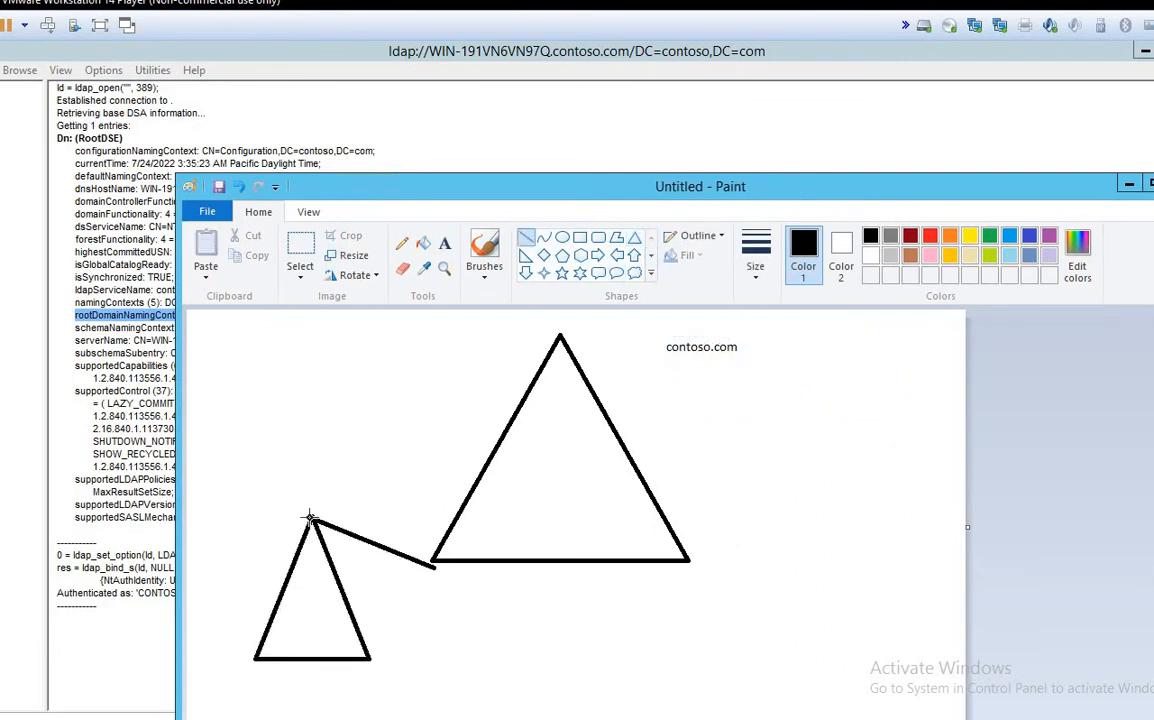
Step: Label the small triangle test.contoso.com
click(444, 243)
drag(245, 463, 435, 505)
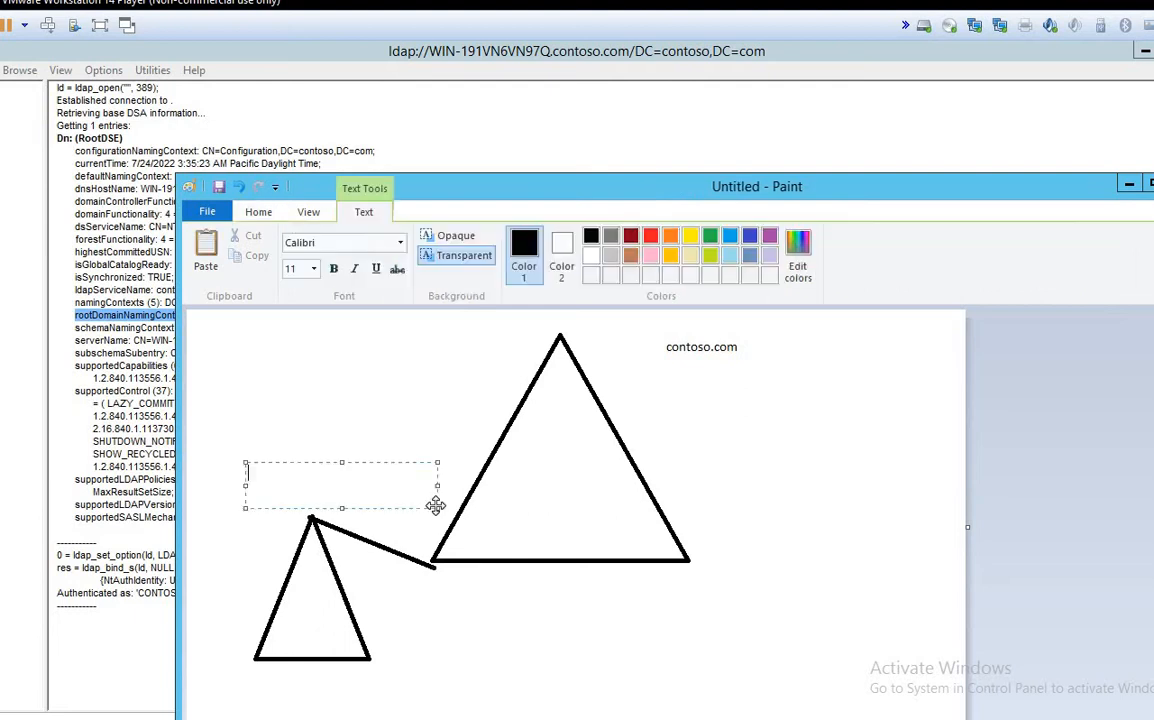
text(test.contoso.com)
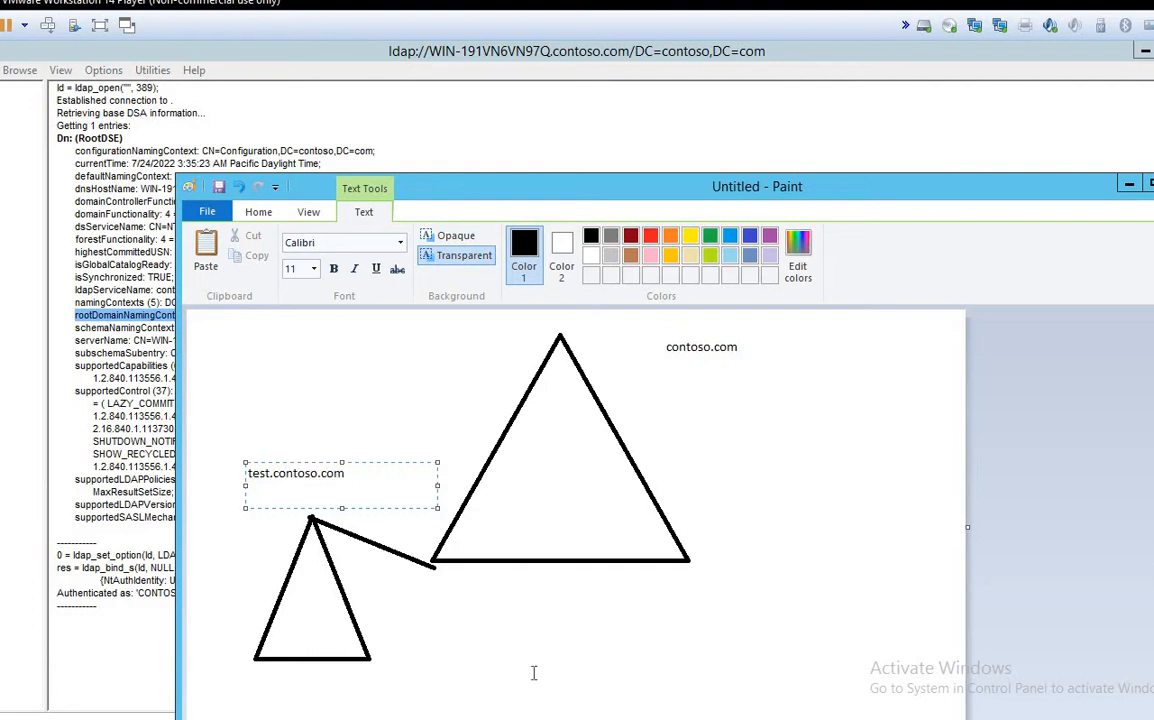
drag(276, 472, 374, 472)
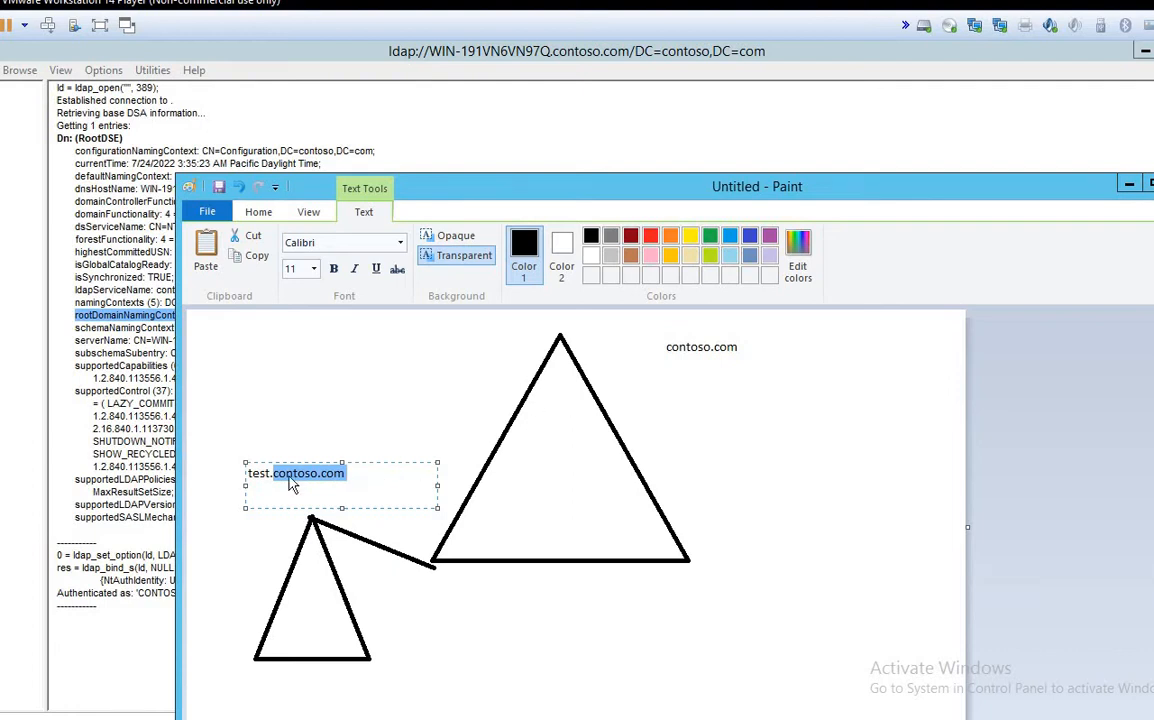
drag(638, 333, 771, 353)
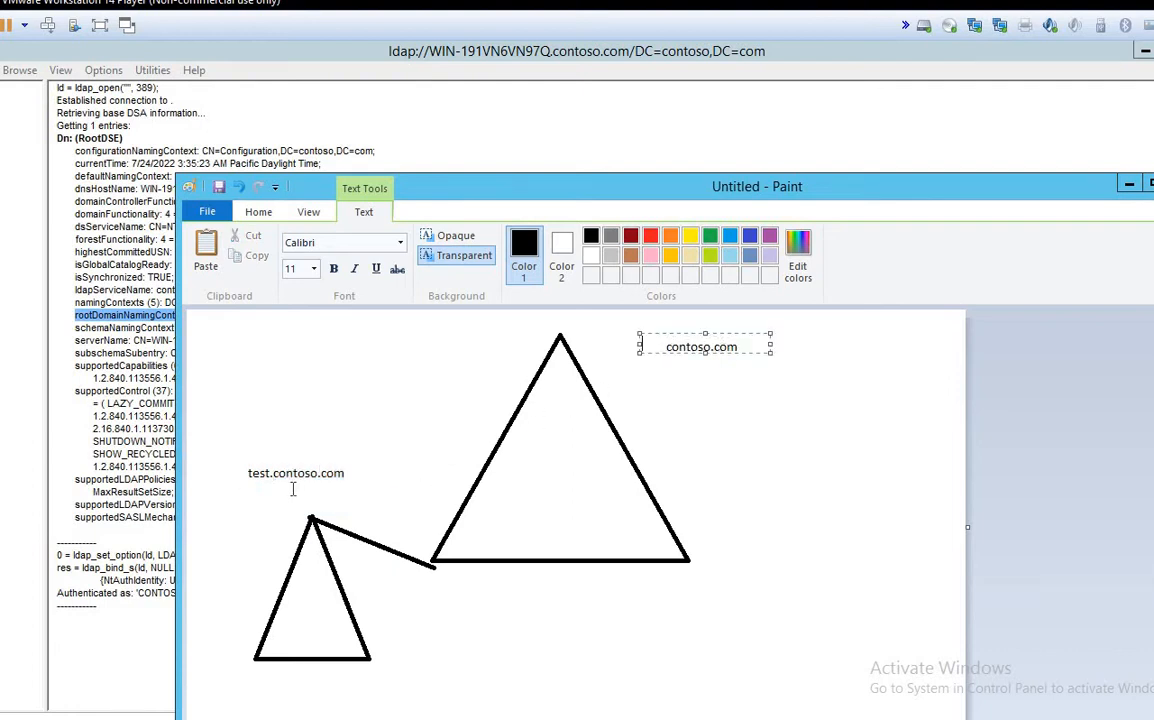
drag(244, 466, 275, 487)
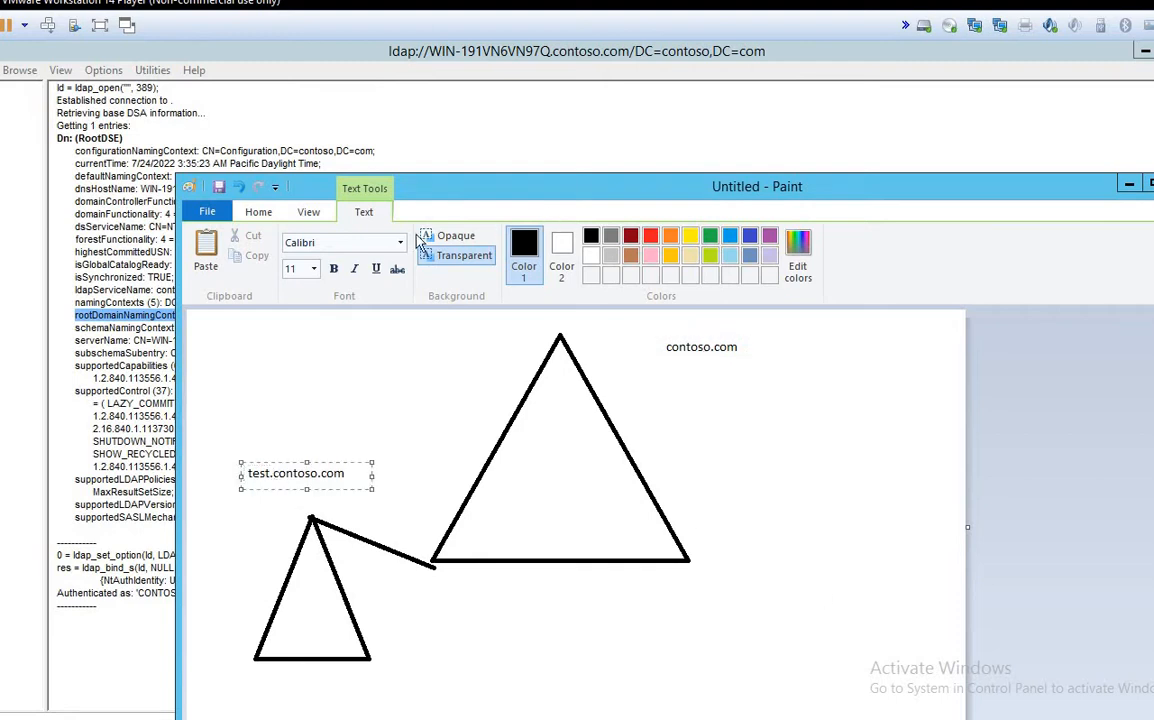
click(250, 210)
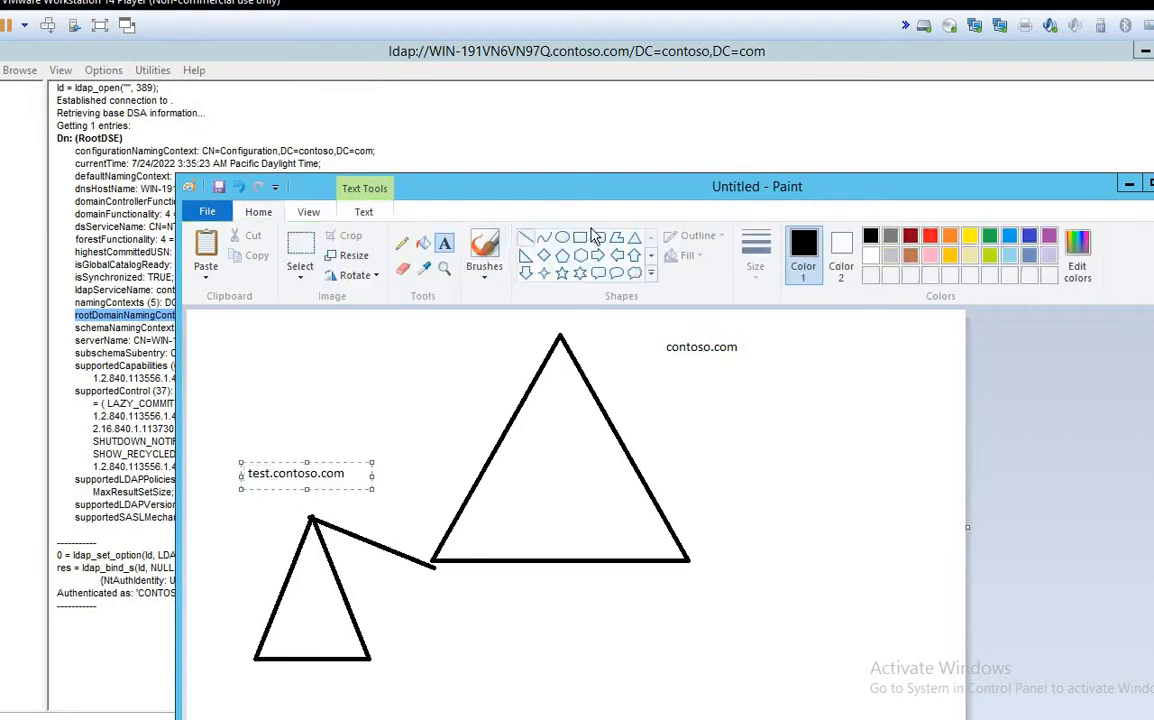
Step: Draw a lower-right triangle joined by a line to the big triangle's corner
click(634, 238)
mouse_move(756, 550)
mouse_down()
mouse_move(850, 665)
mouse_move(921, 671)
mouse_up()
click(526, 239)
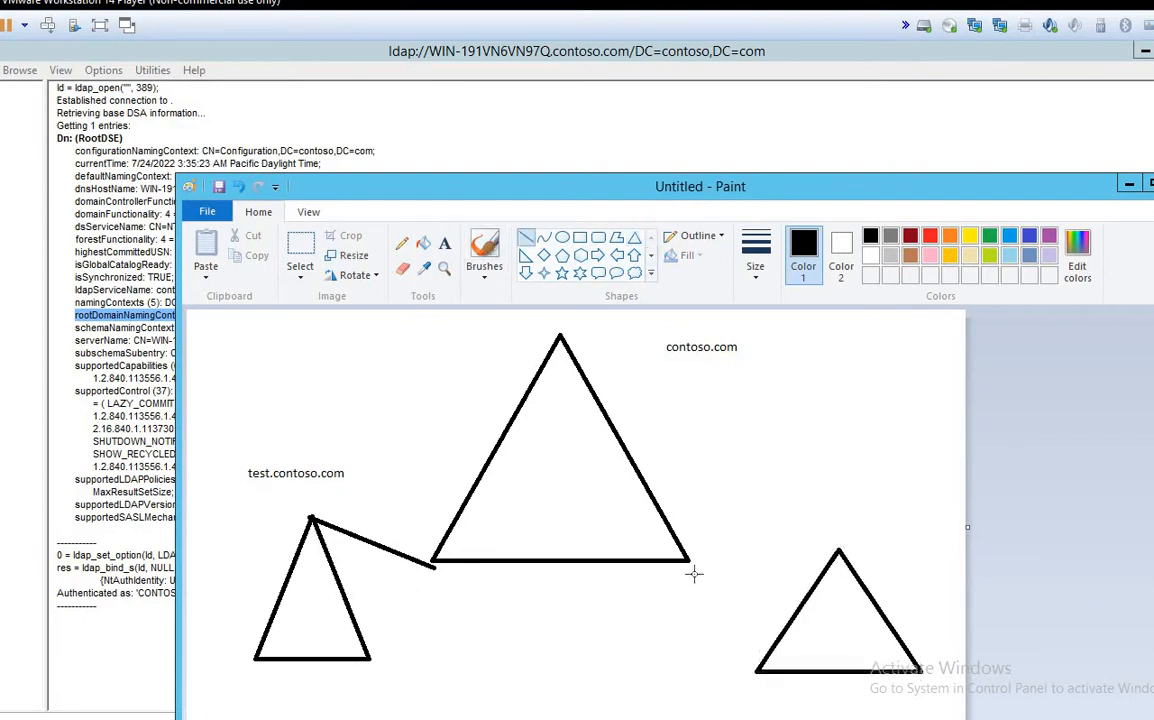
drag(690, 562, 838, 550)
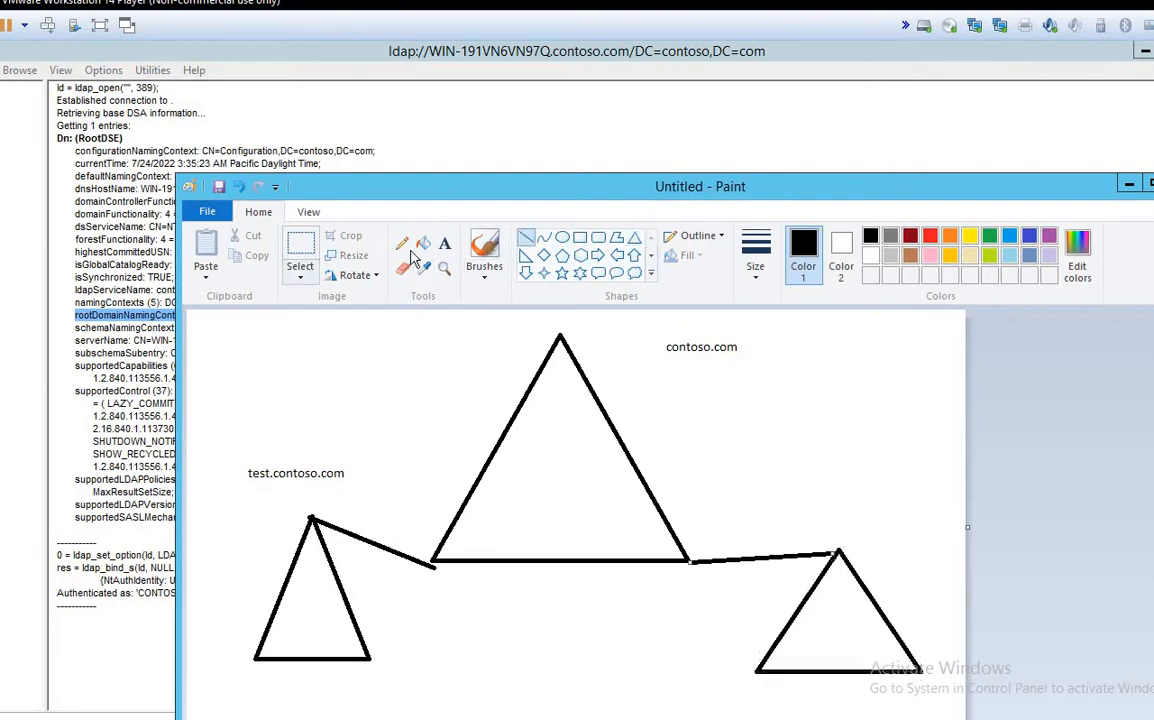
Step: Label the lower-right triangle mail.contoso.com
click(445, 246)
drag(722, 446, 877, 490)
text(mail;.)
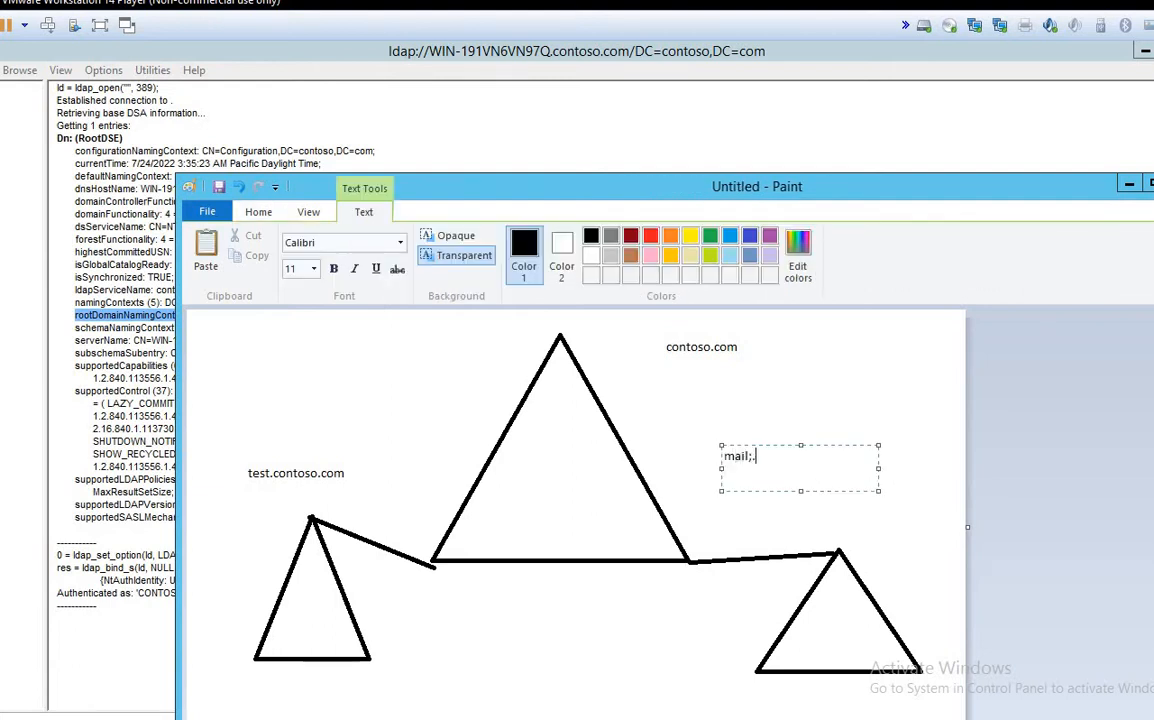
key(BackSpace)
key(BackSpace)
key(BackSpace)
text(l.contoso.com)
click(660, 405)
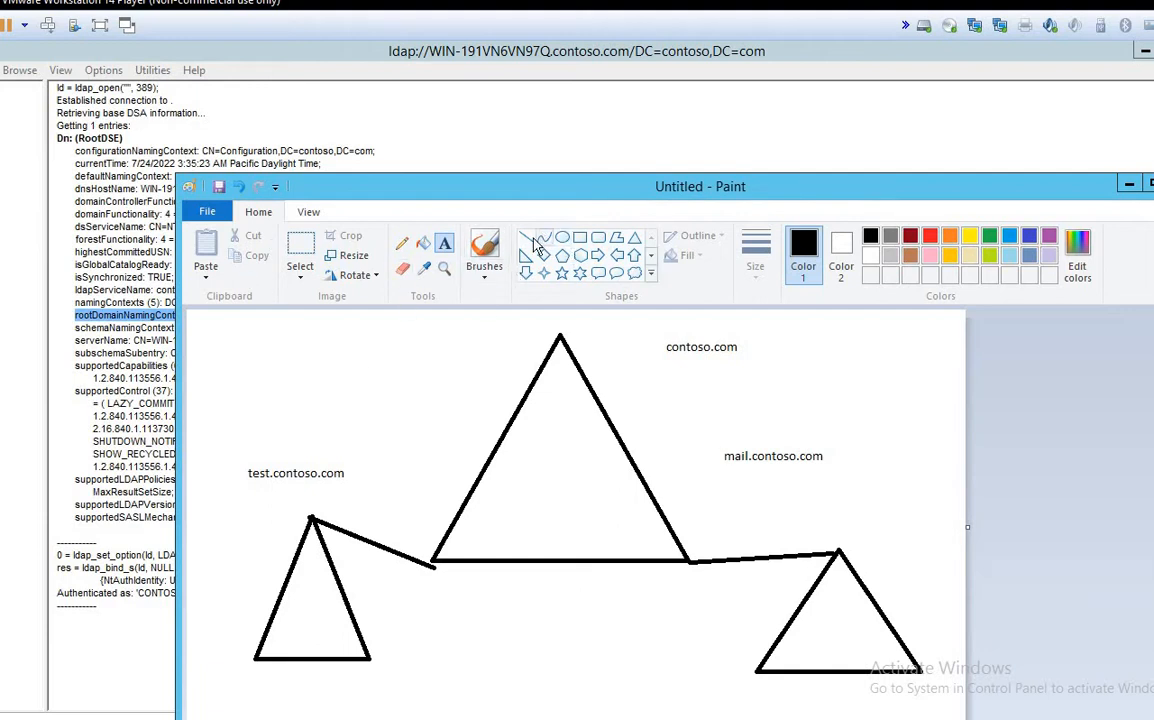
drag(797, 612, 914, 648)
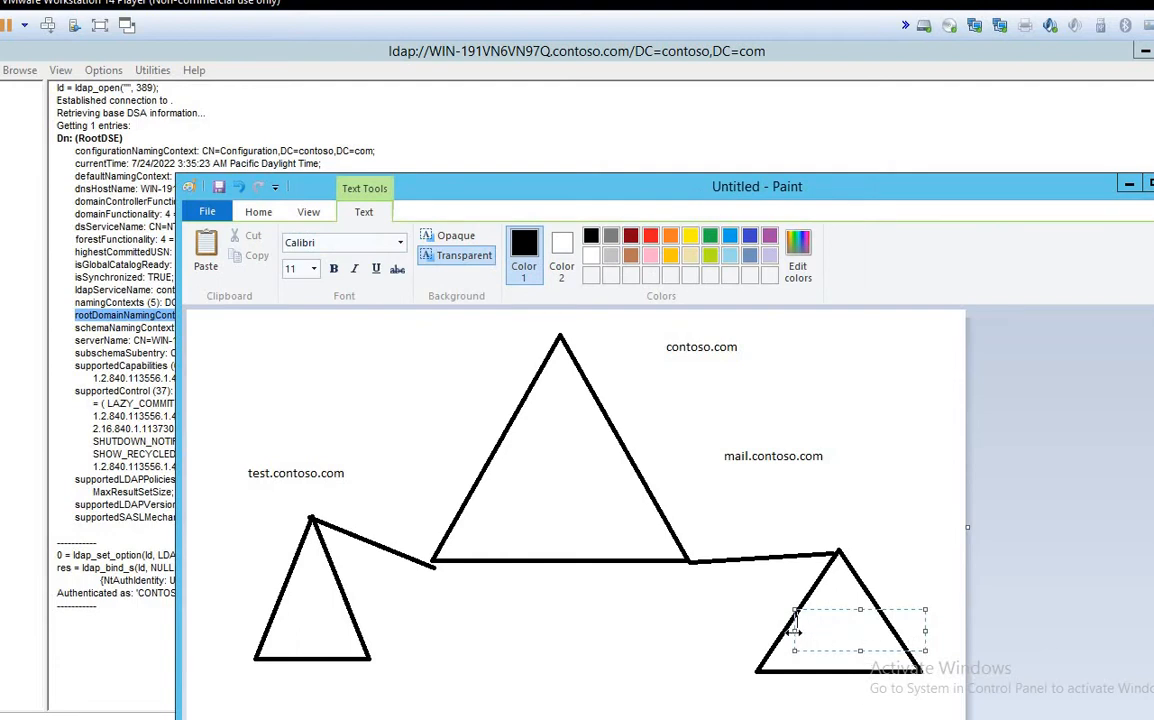
mouse_move(812, 632)
mouse_down()
mouse_move(823, 627)
mouse_move(808, 628)
mouse_up()
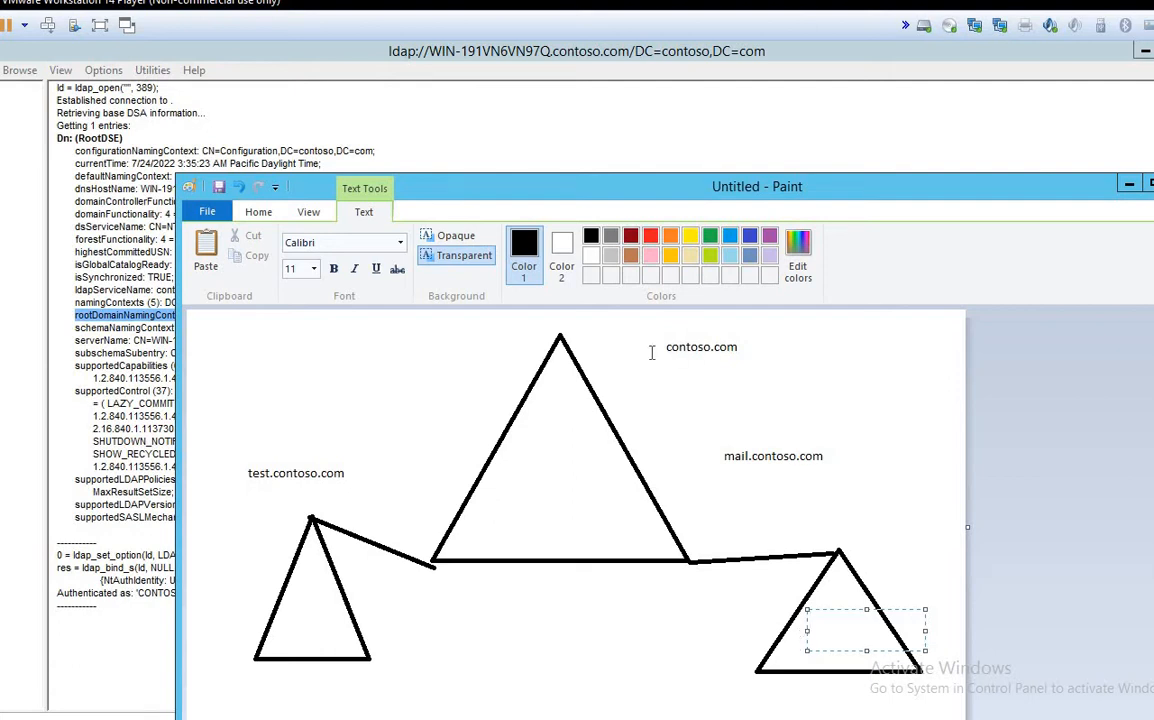
drag(640, 325, 808, 363)
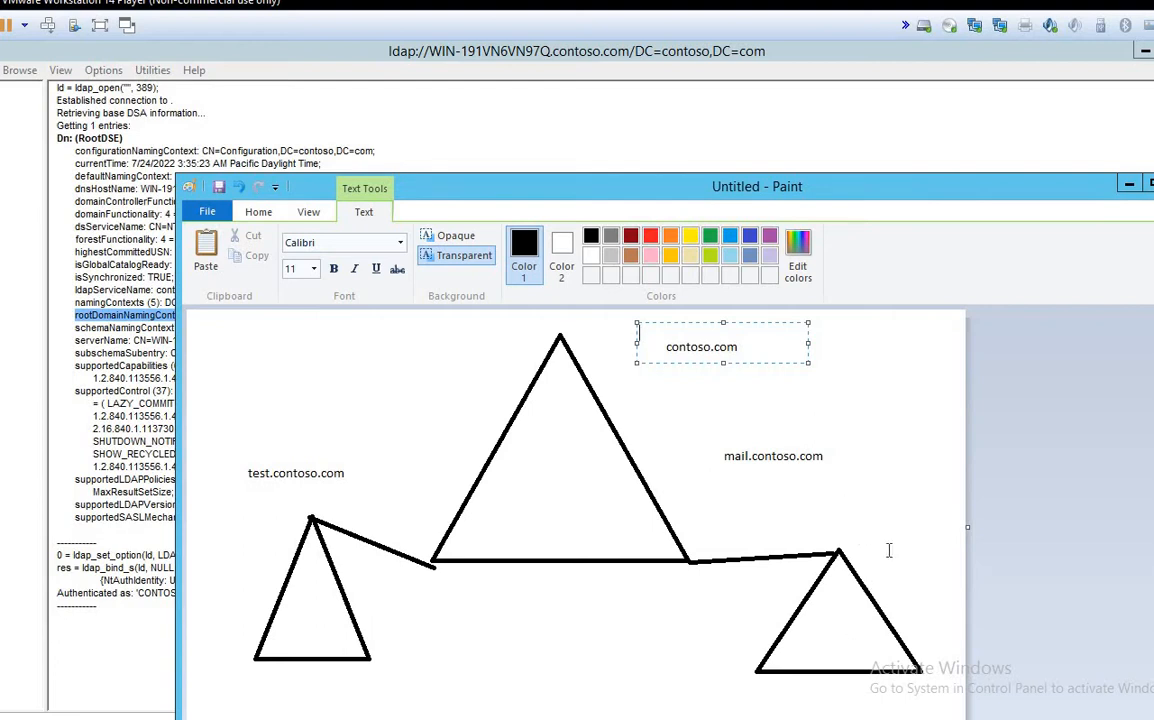
Step: Add the three-line note 'ldp.exe / connect 389 / 663- SSL' beside mail.contoso.com, then minimise Paint
drag(847, 519, 956, 559)
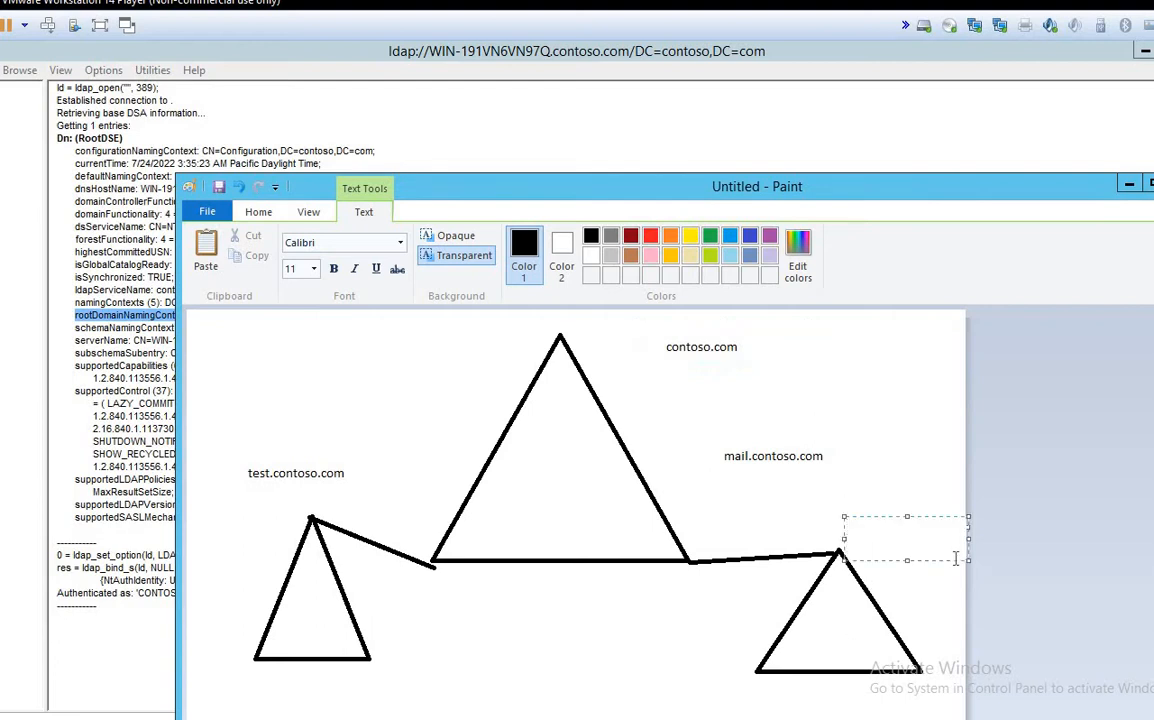
text(ldp.exe)
key(Return)
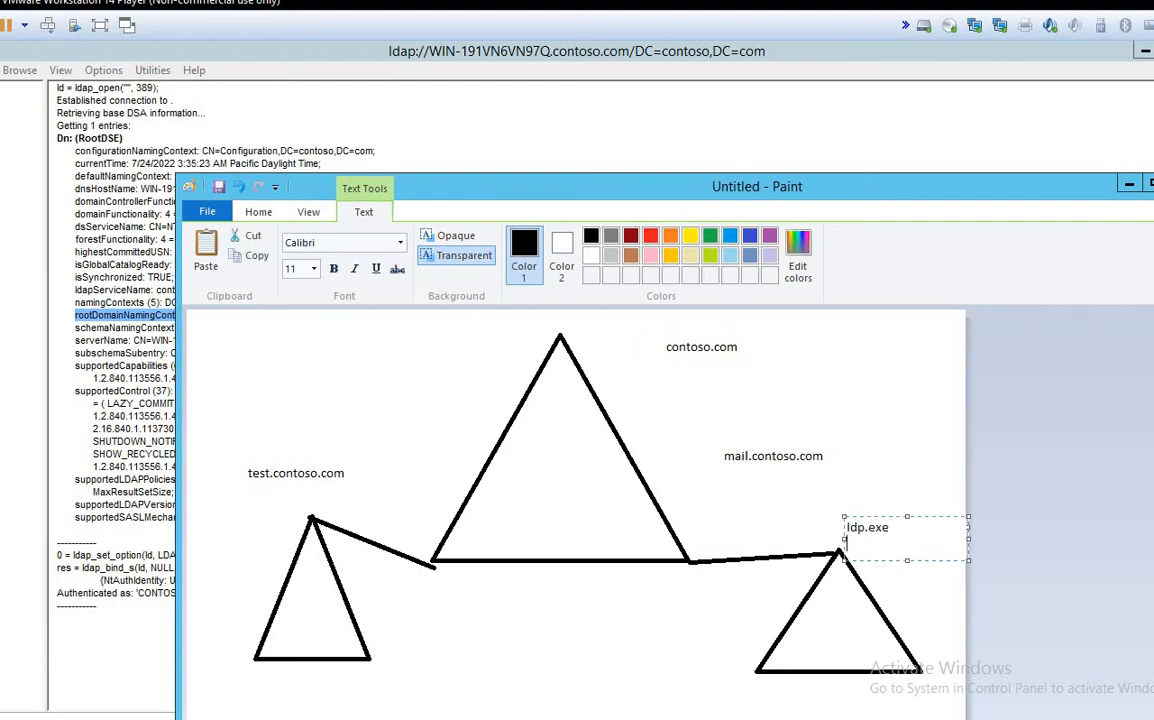
text(connect 389)
key(Return)
text(69)
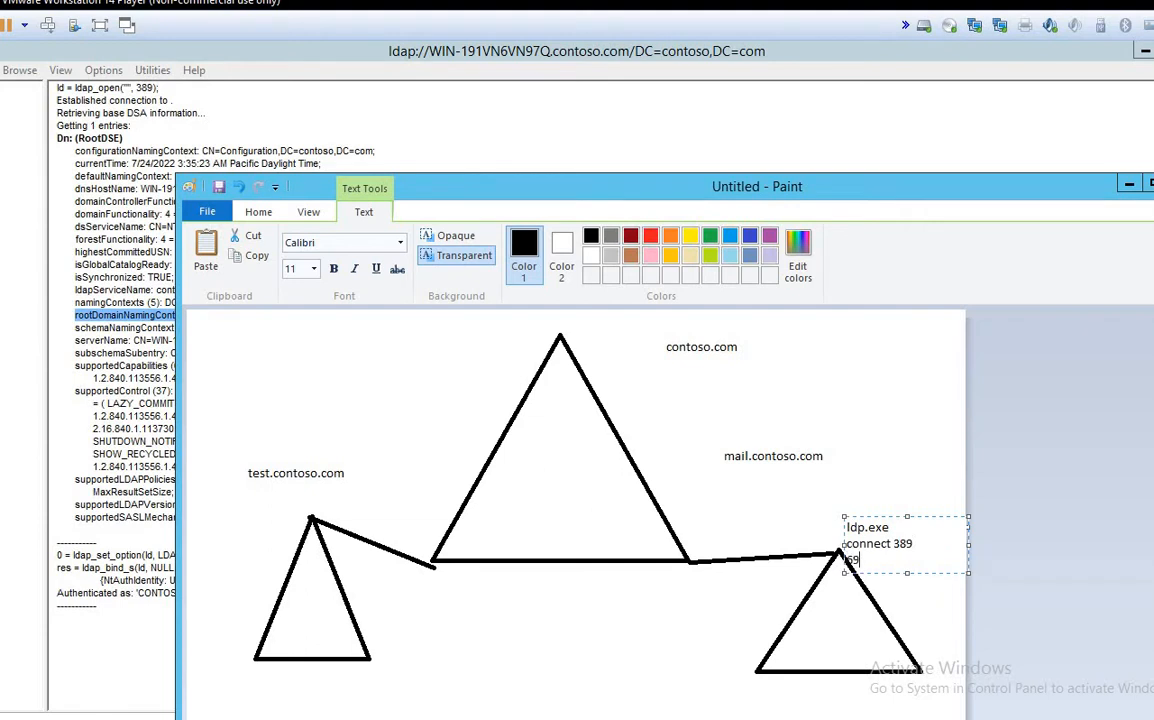
text(6)
key(BackSpace)
key(BackSpace)
text(SL)
click(829, 497)
drag(830, 499, 933, 610)
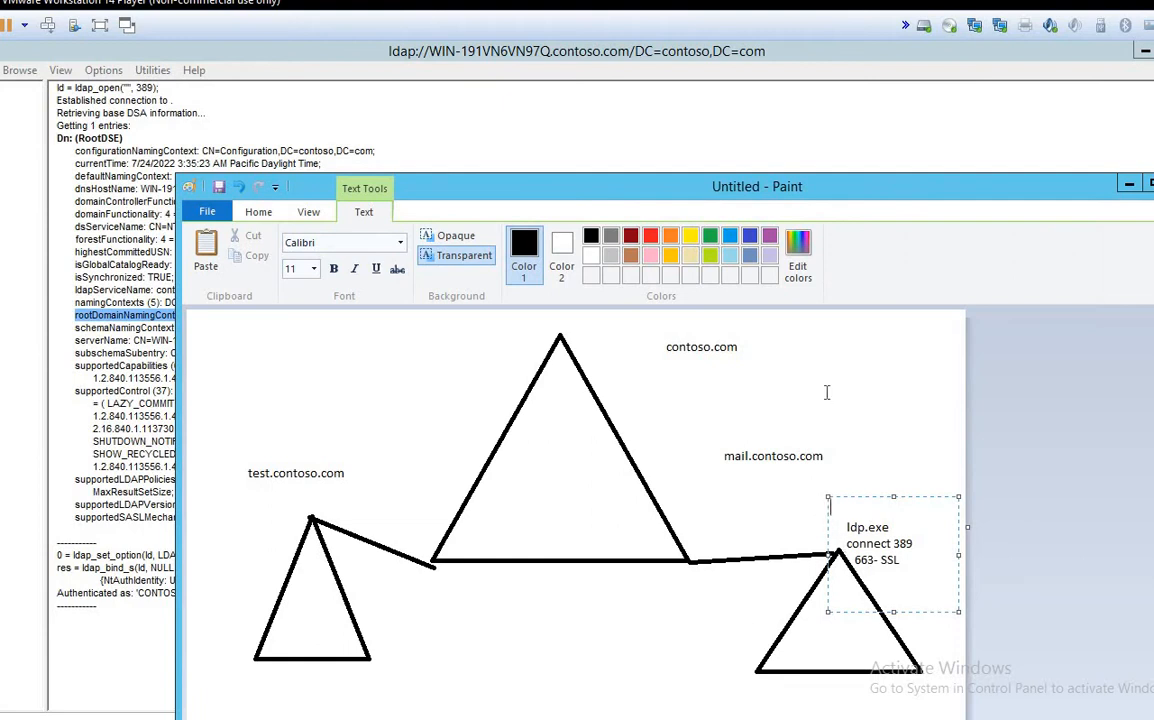
click(1131, 190)
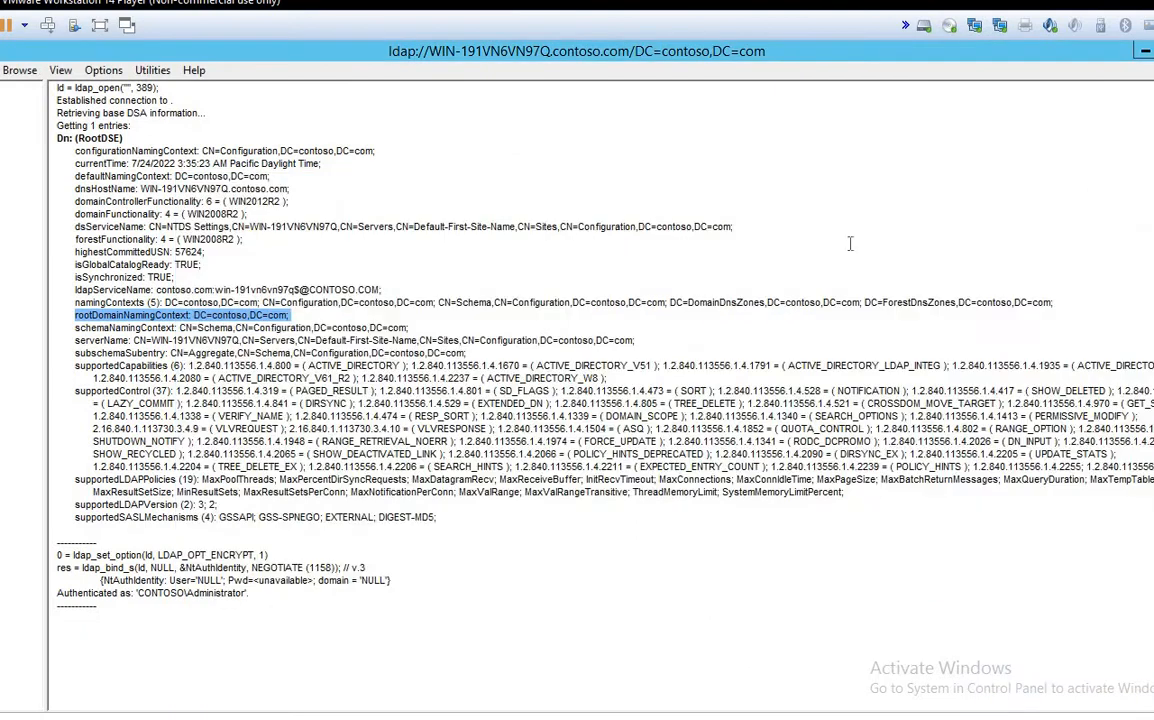
Step: Mark the rootDomainNamingContext, supported controls, LDAP policies and authentication result lines, then minimise Ldp
click(290, 316)
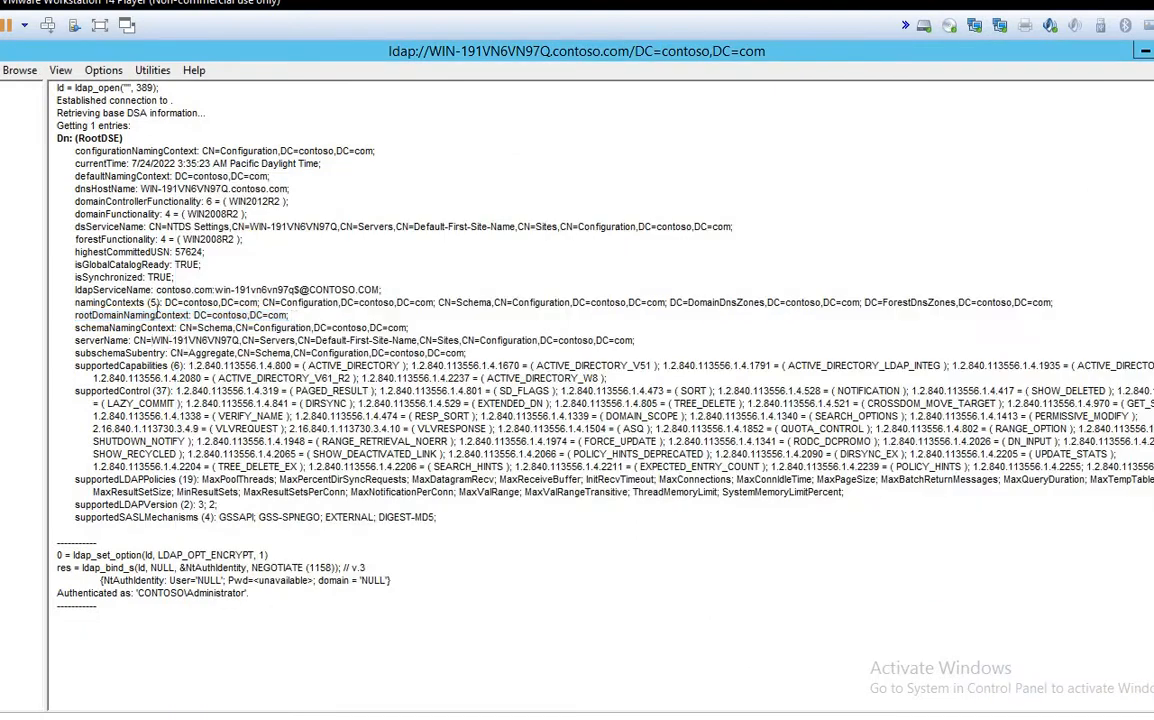
drag(157, 315, 64, 313)
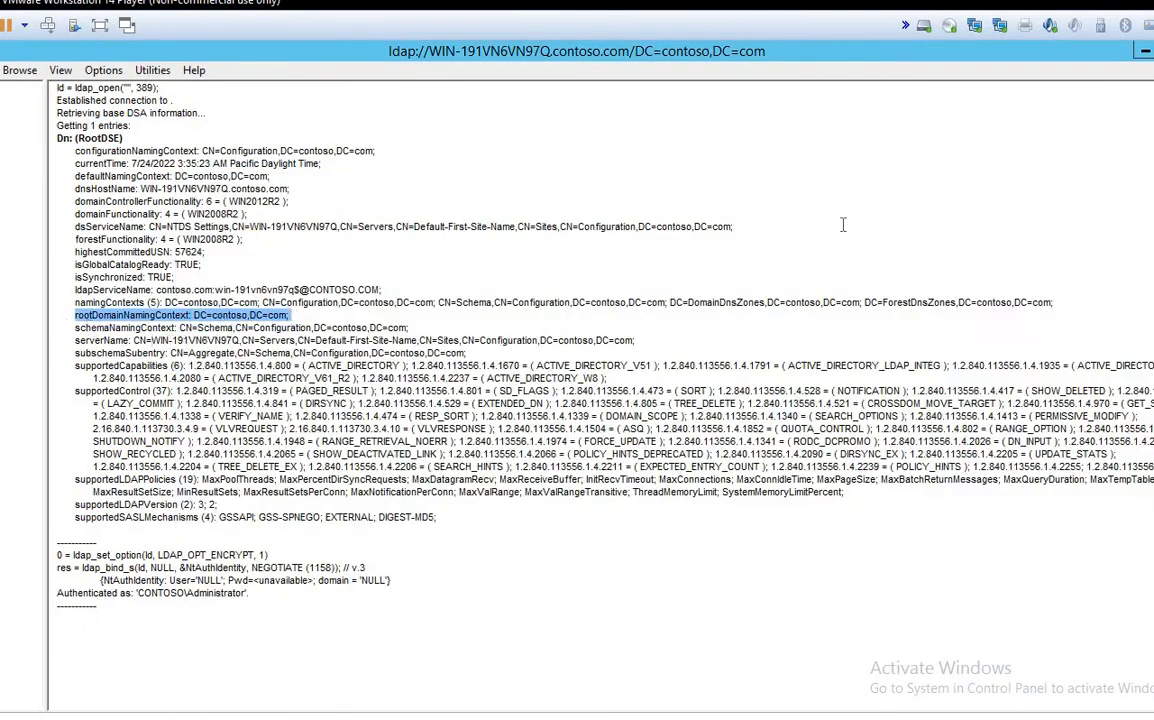
drag(296, 428, 216, 504)
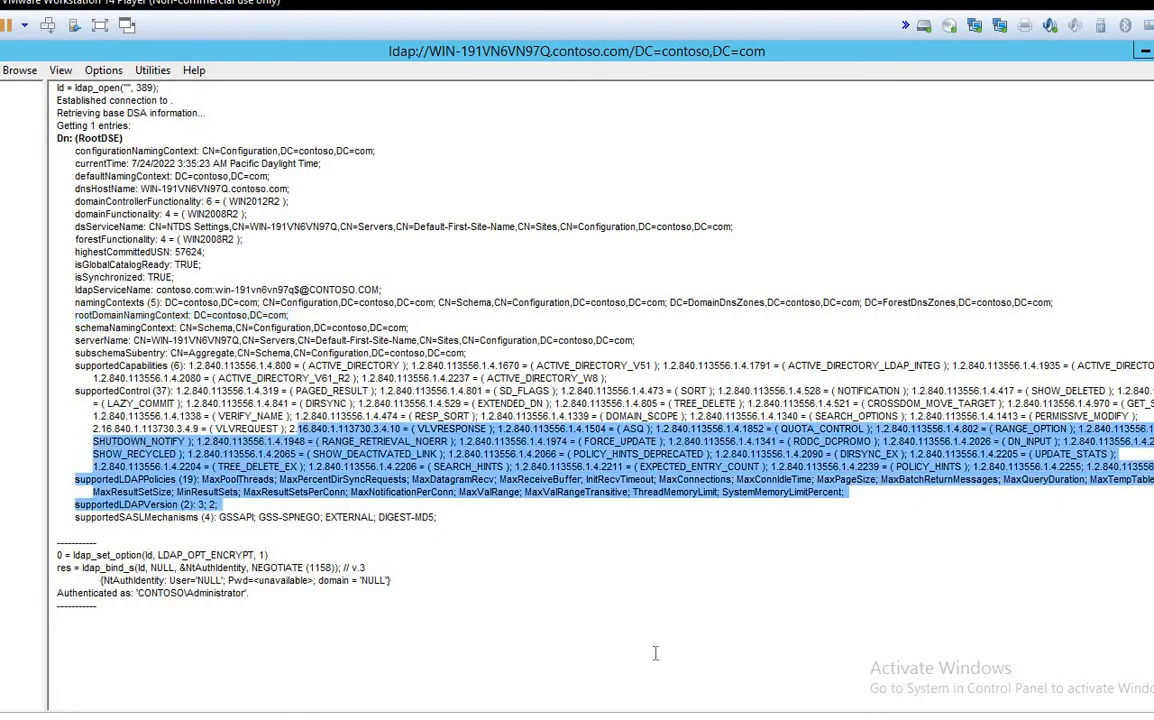
drag(55, 593, 258, 593)
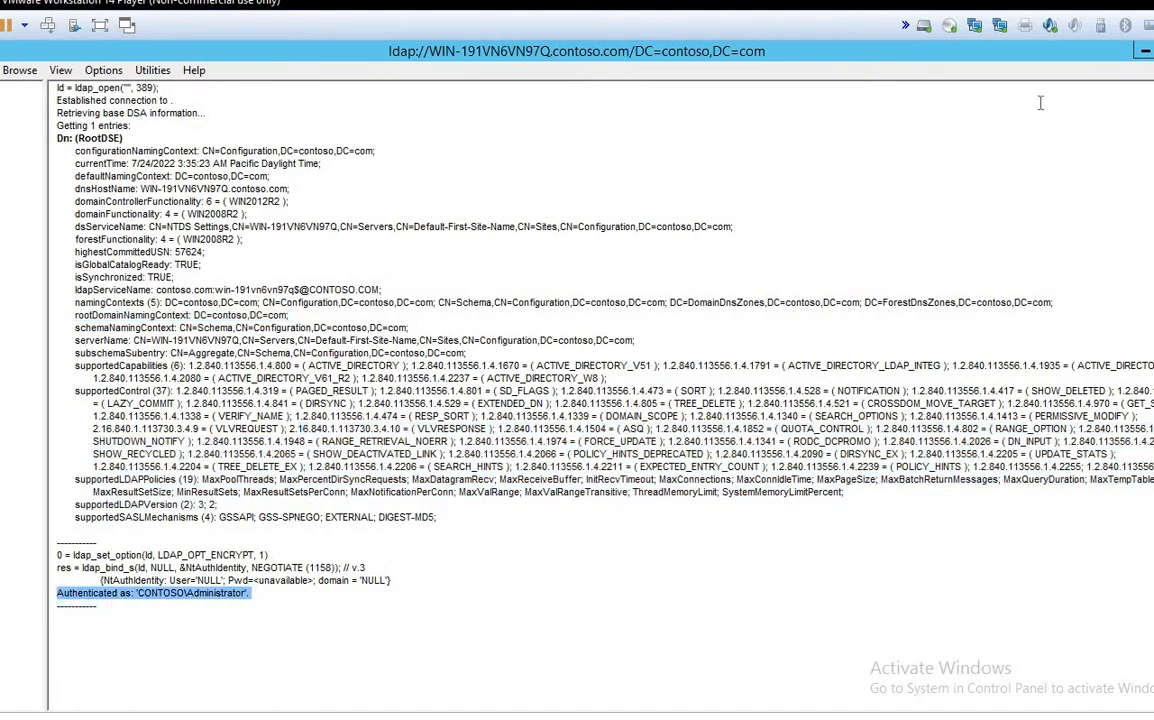
click(1143, 52)
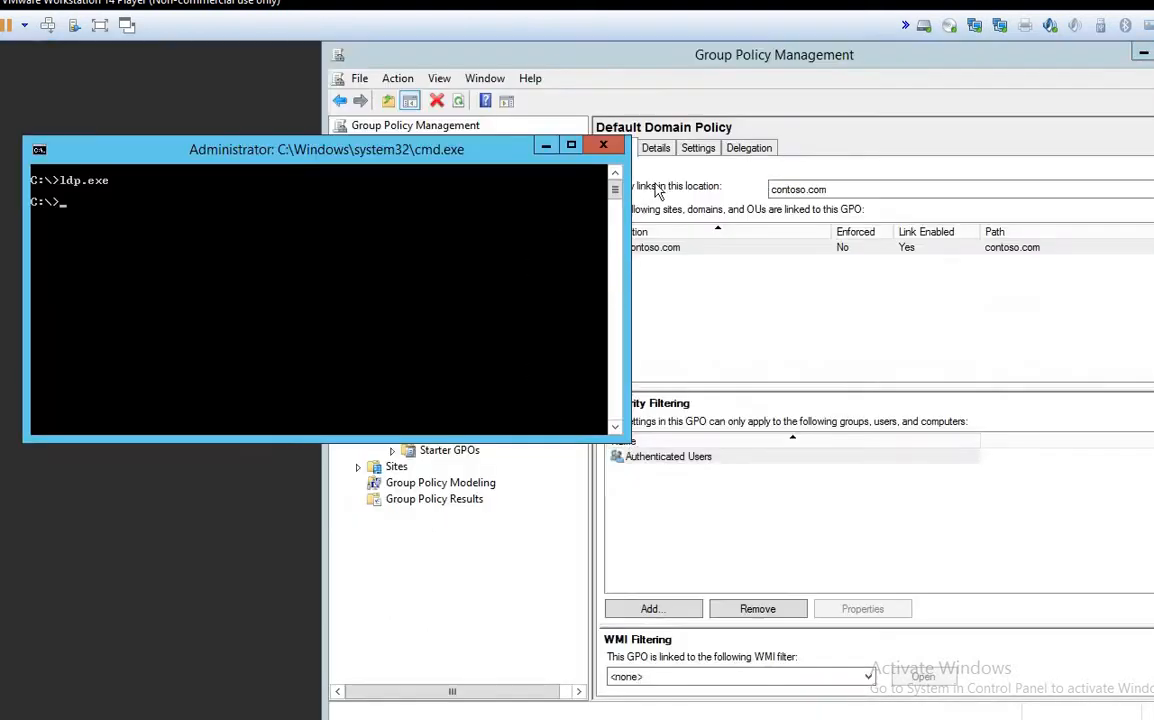
Step: Close the command prompt, switch to the Contosodc1 VM and run dcpromo from the Run dialog
click(601, 148)
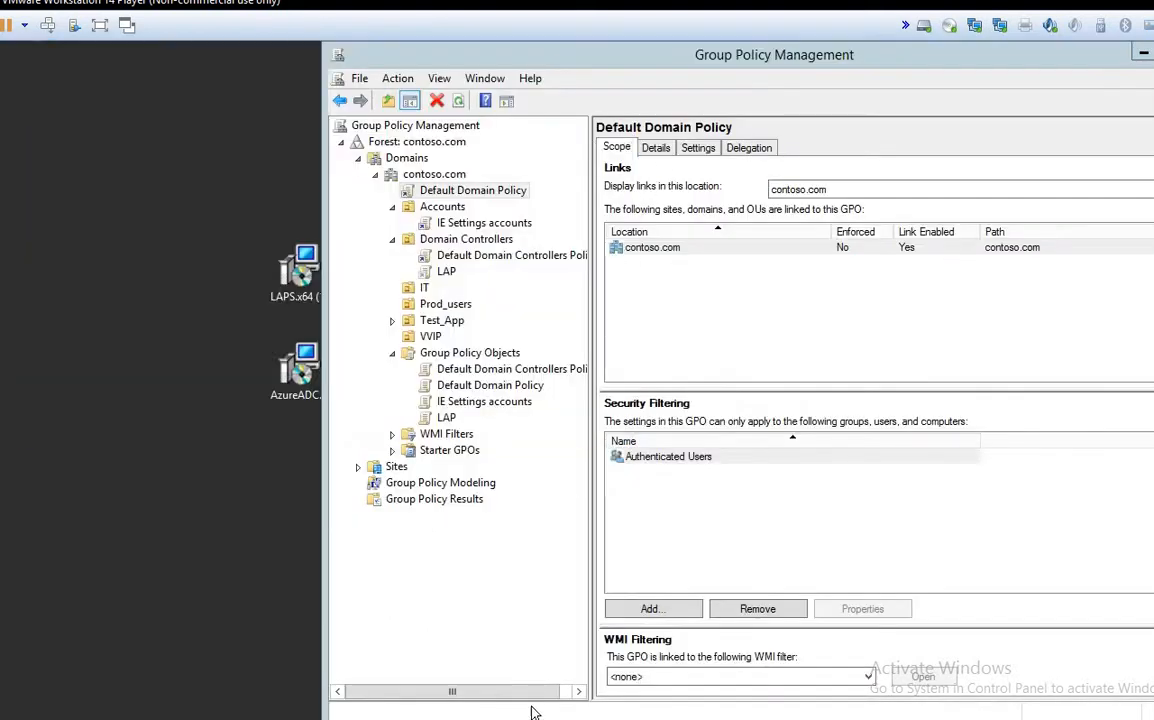
mouse_move(613, 718)
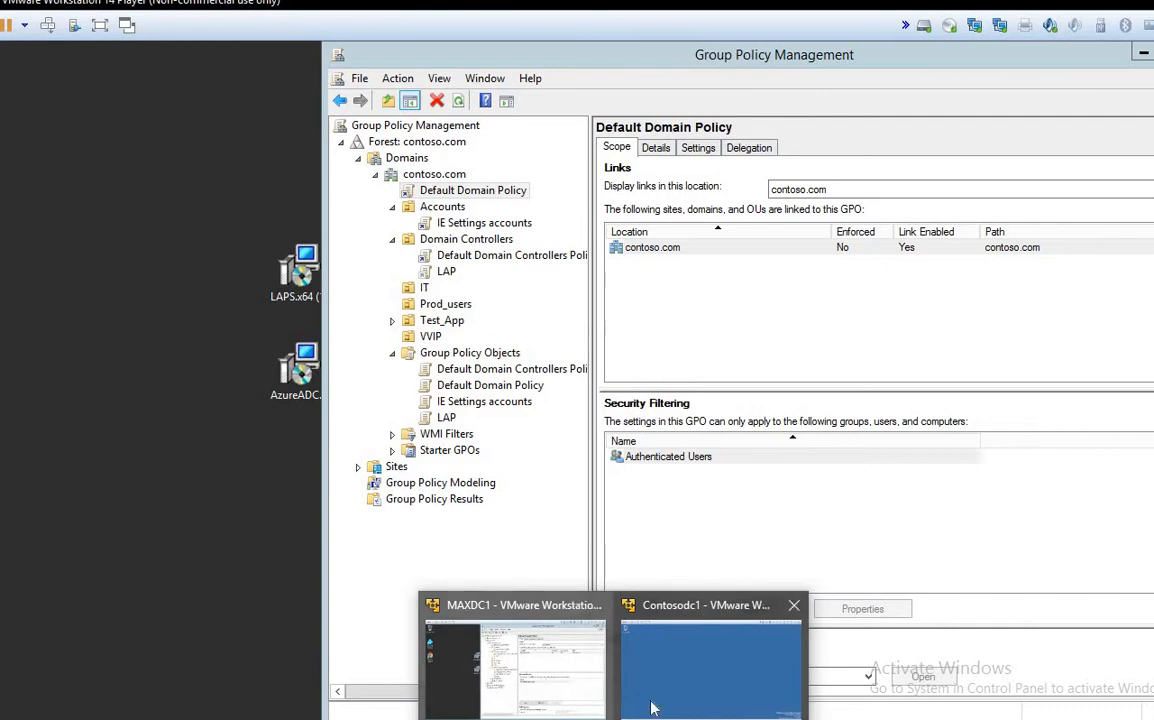
mouse_move(666, 666)
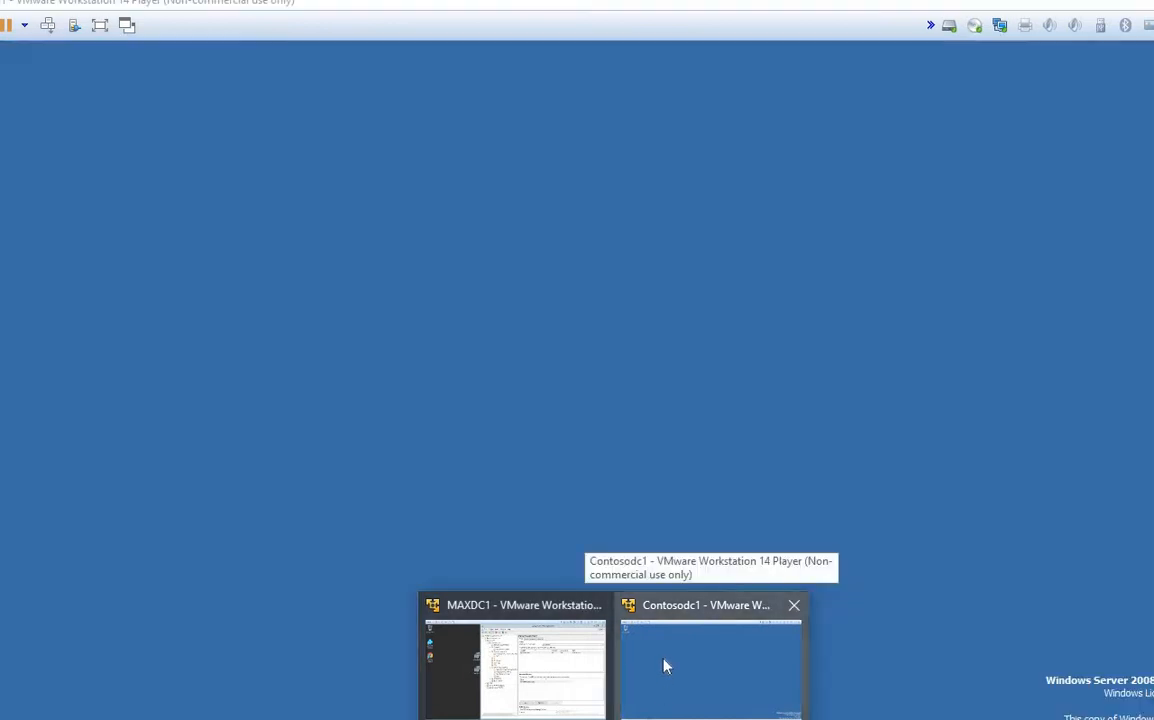
click(666, 666)
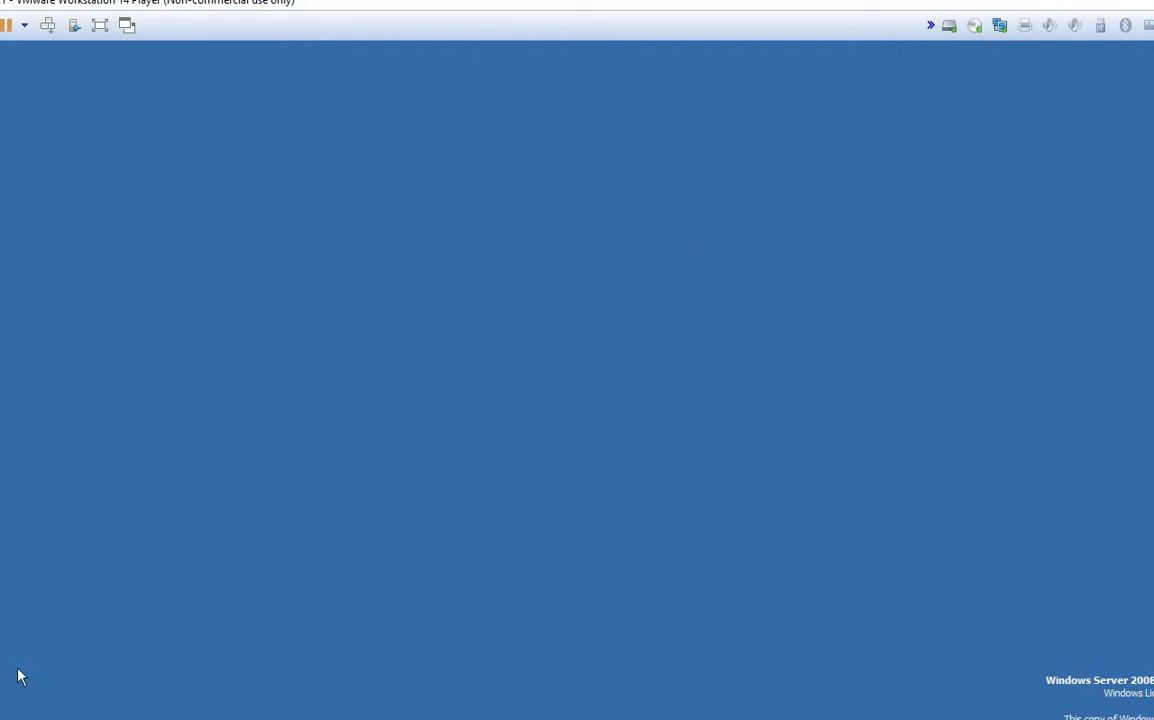
key(super)
click(196, 652)
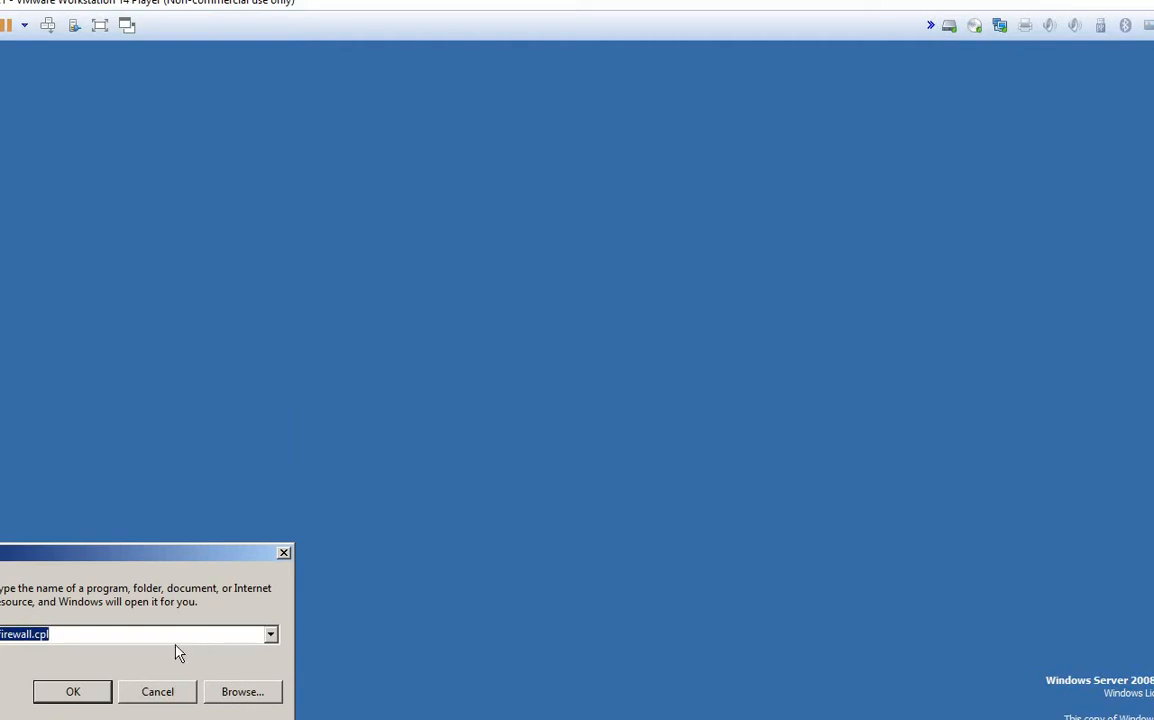
drag(99, 557, 491, 427)
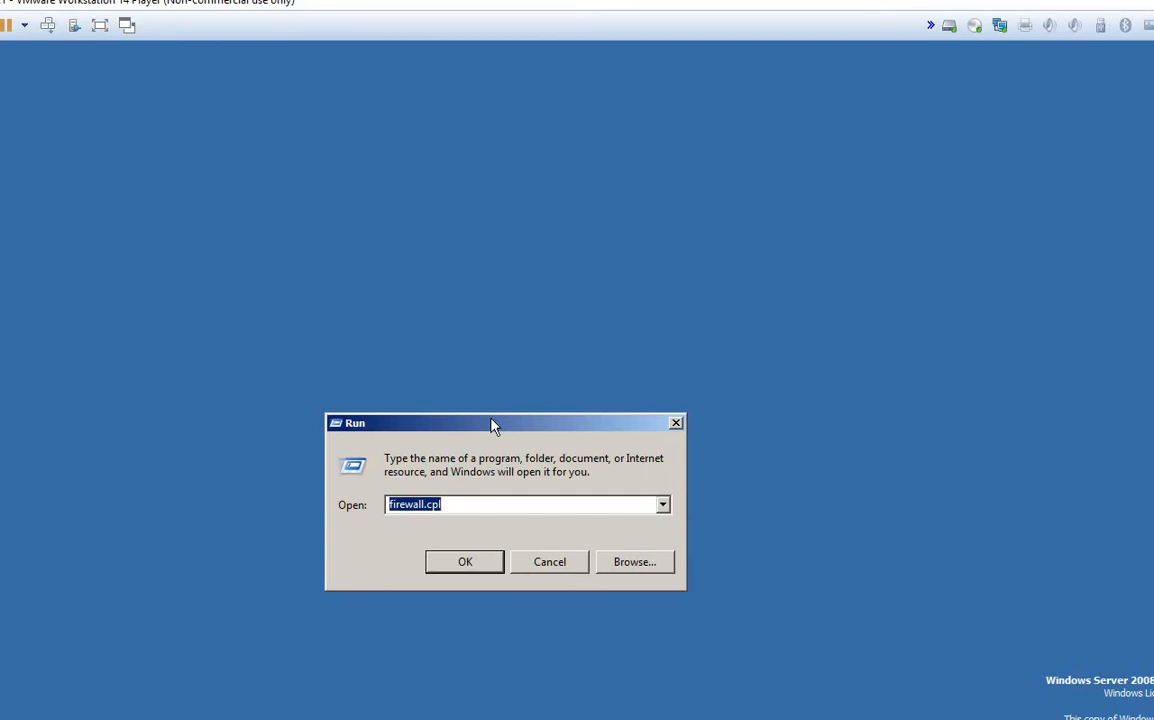
text(d)
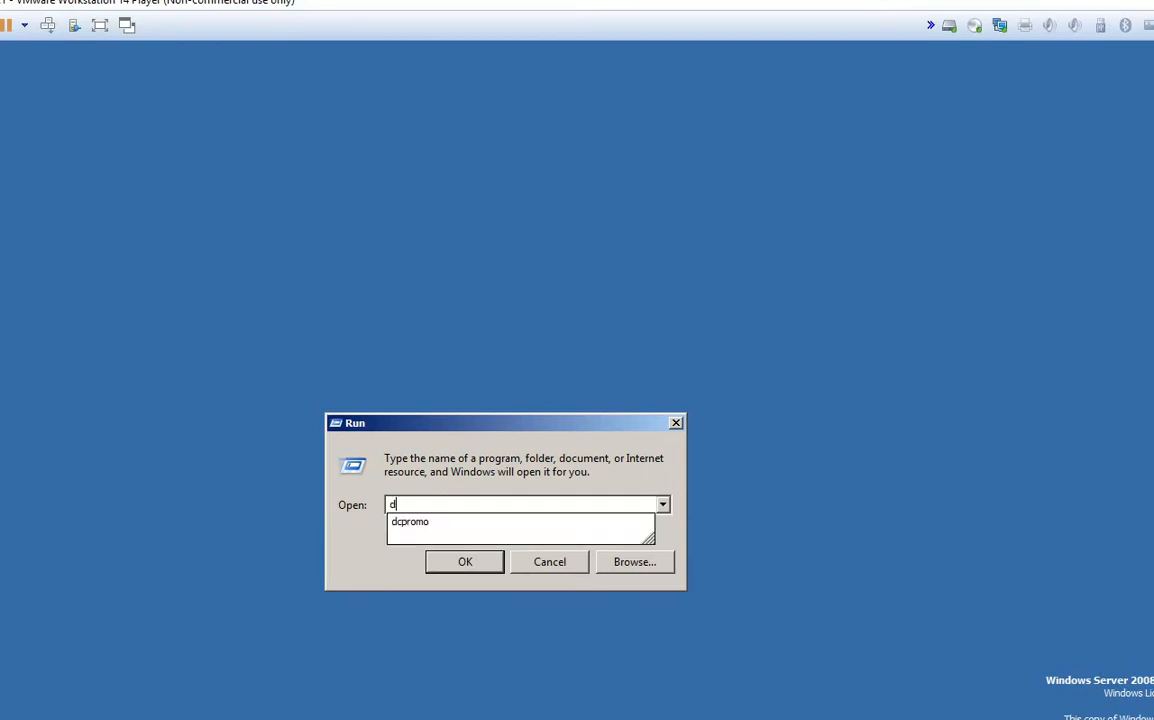
text(cpromo)
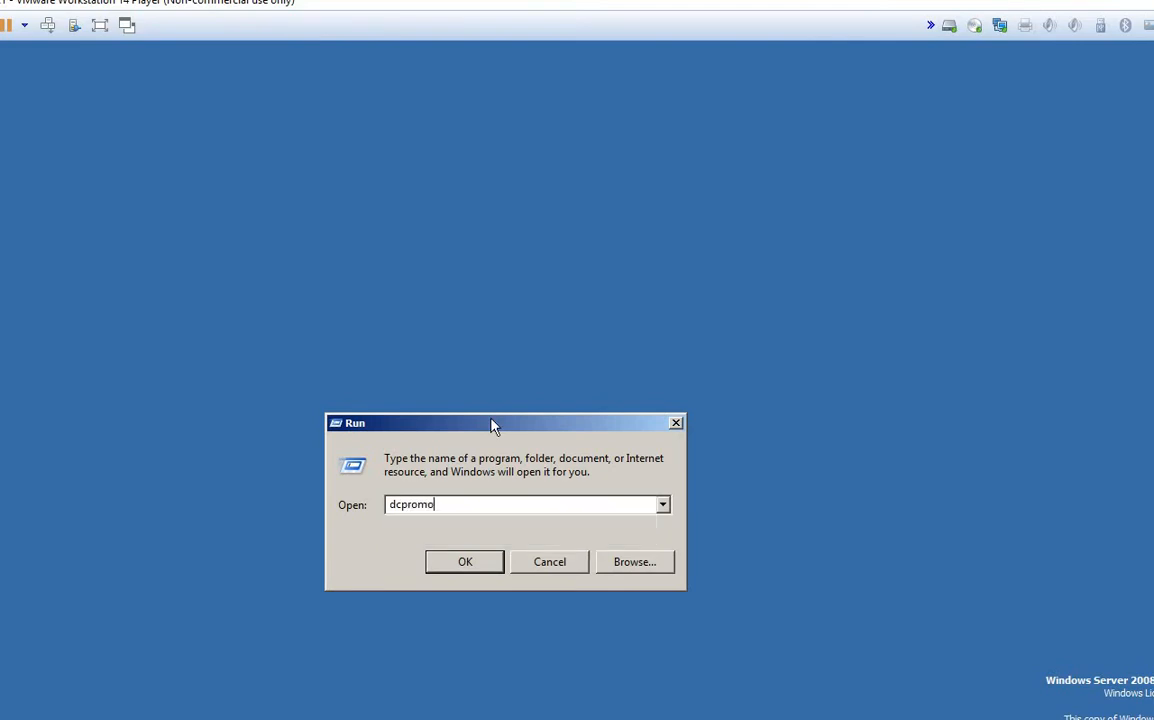
click(467, 568)
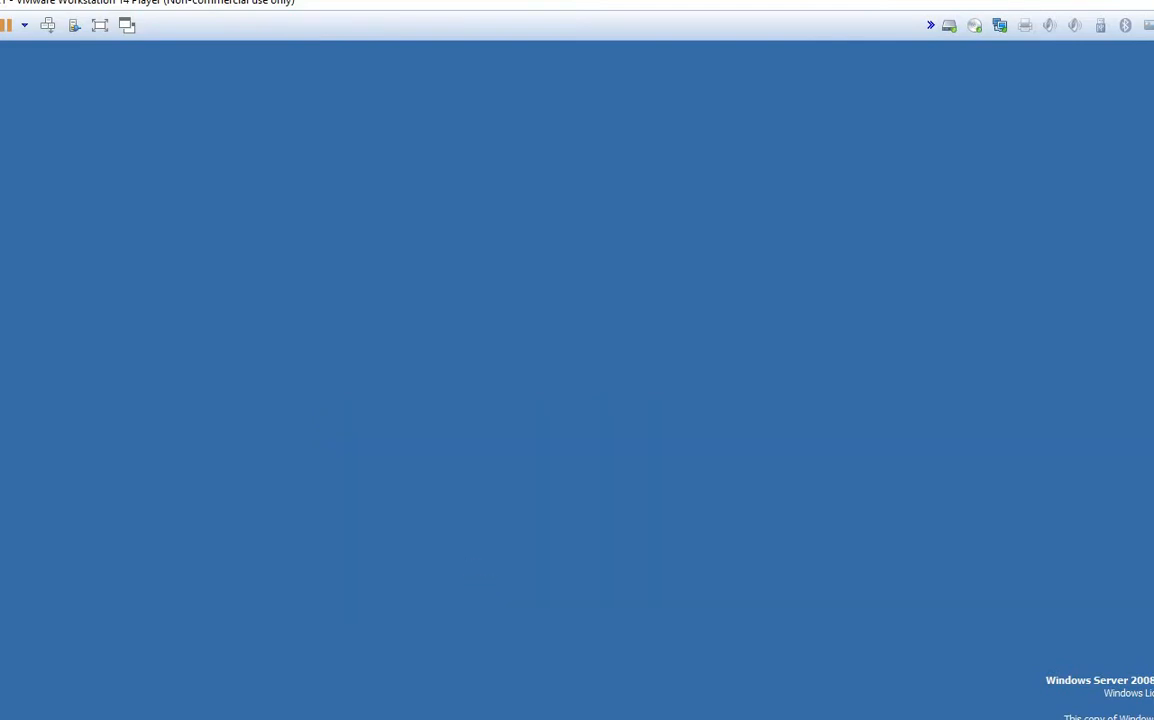
Step: Hide Group Policy Management, run dsa.msc from the Run box, and dismiss the leftover Run box
click(528, 669)
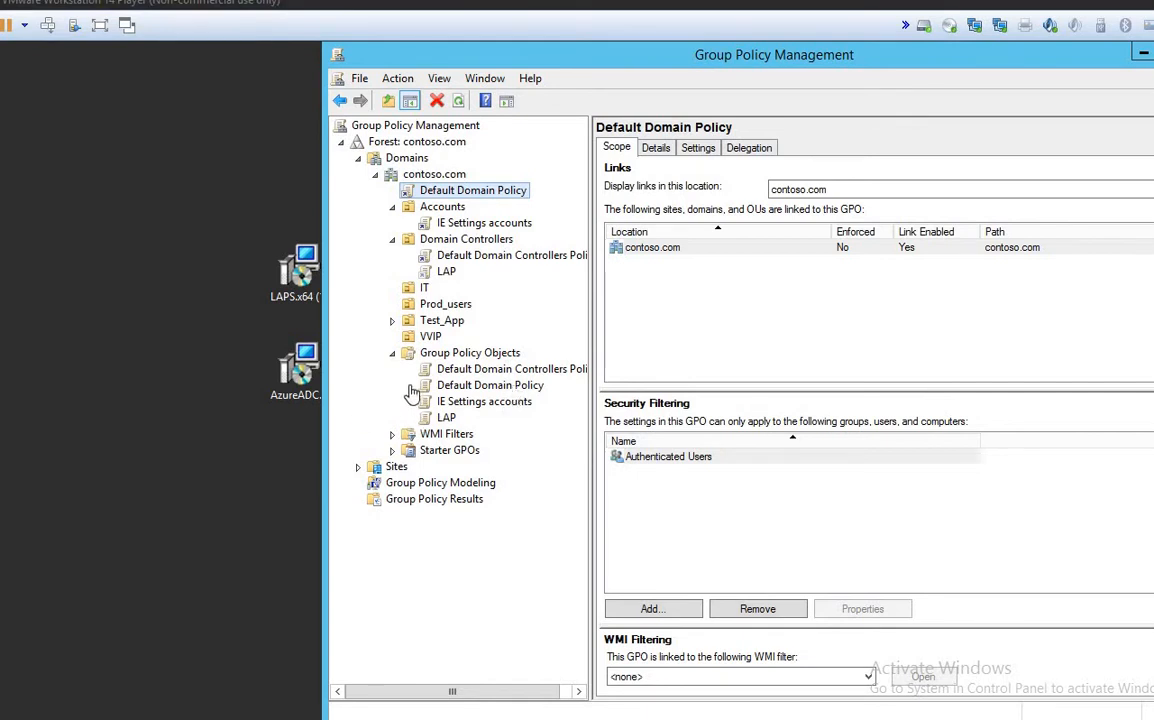
click(1144, 57)
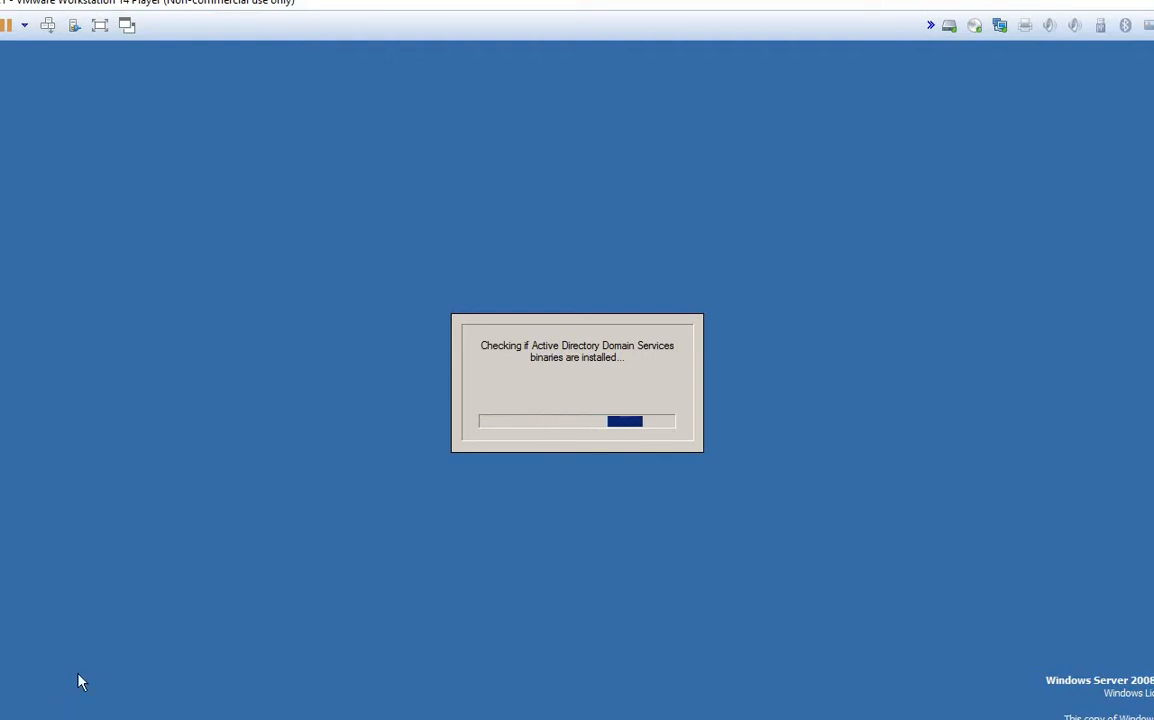
key(super)
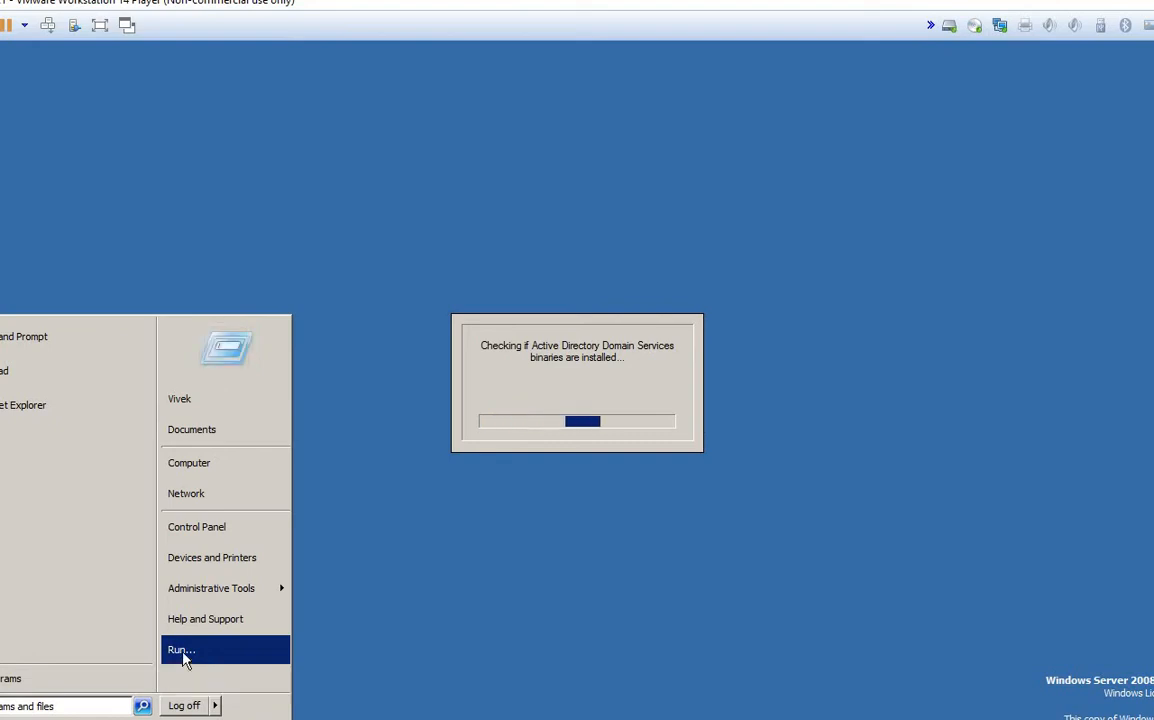
click(183, 657)
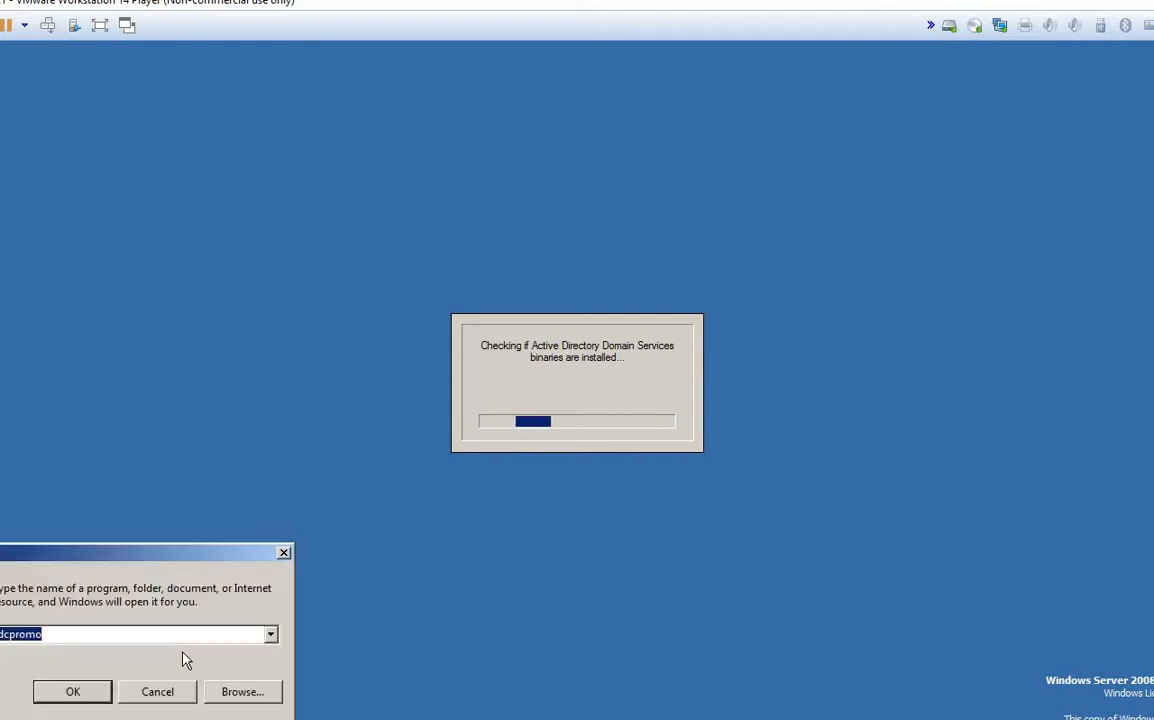
text(dsa.msc)
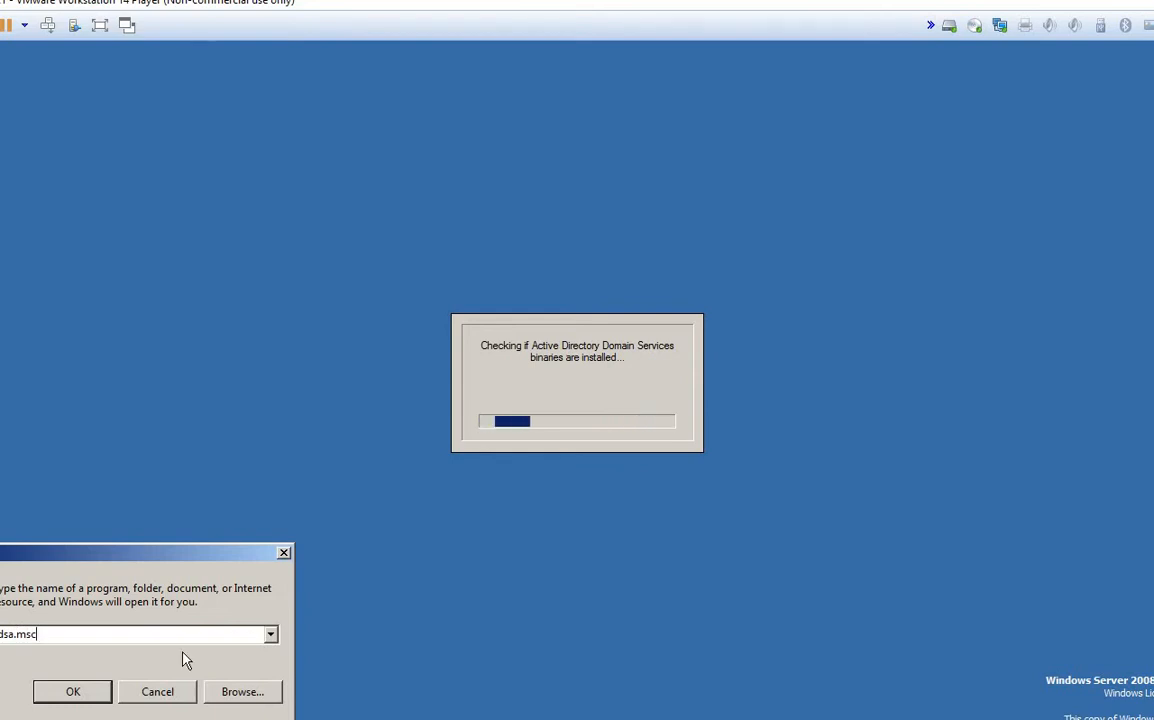
key(Return)
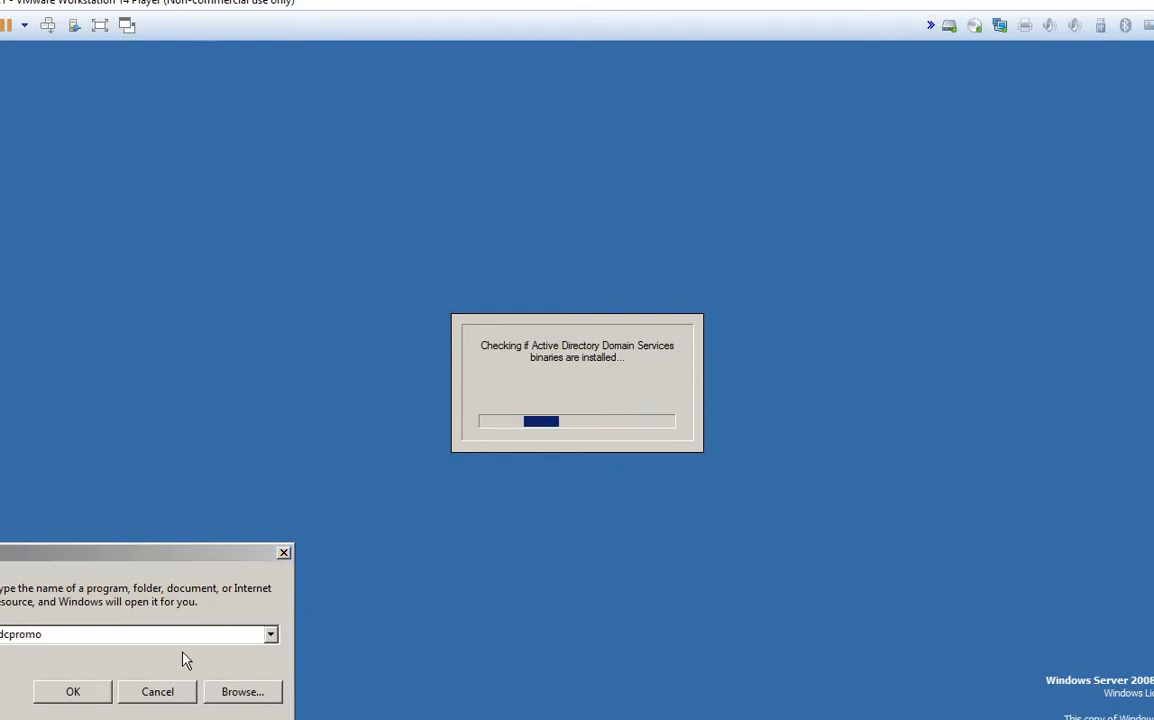
click(148, 692)
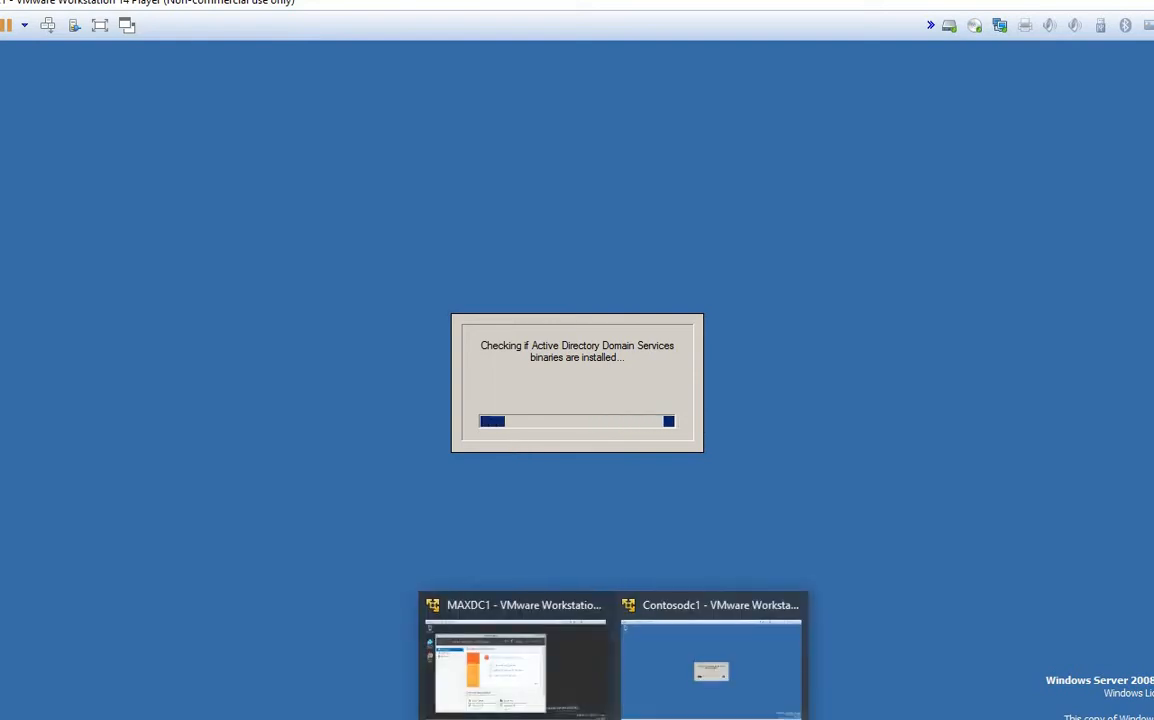
Step: Maximize Server Manager, start Add Roles and Features, and acknowledge the inventory-collecting message
click(528, 690)
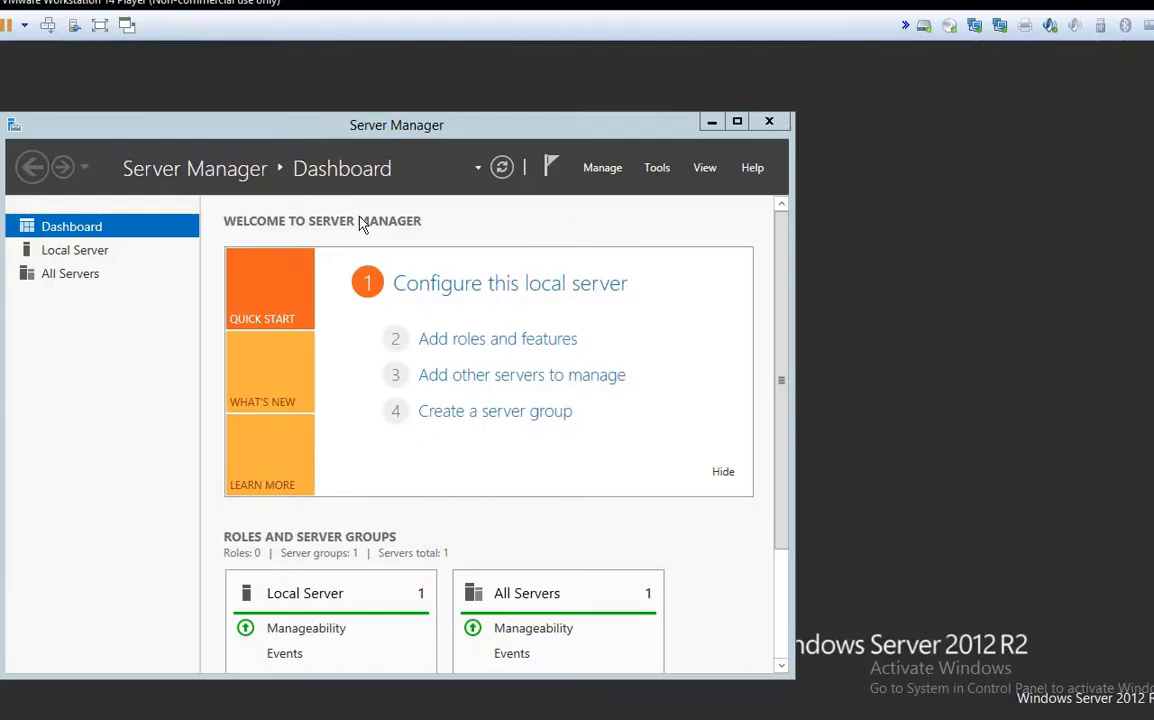
click(737, 121)
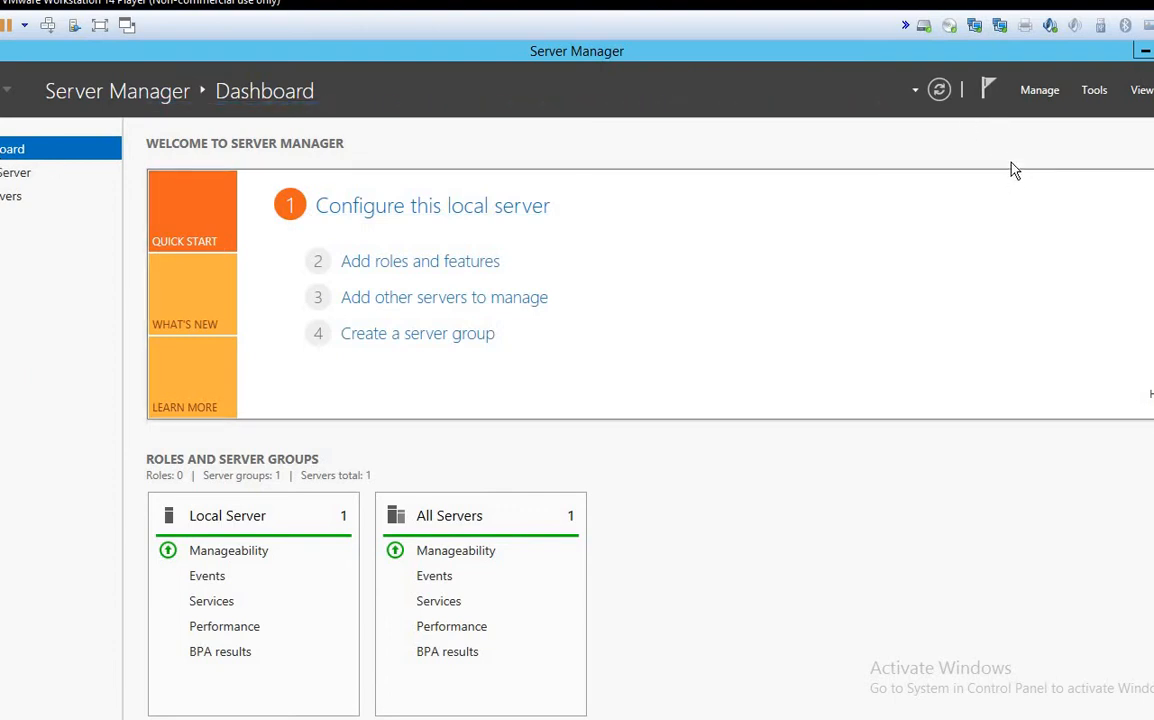
click(1036, 91)
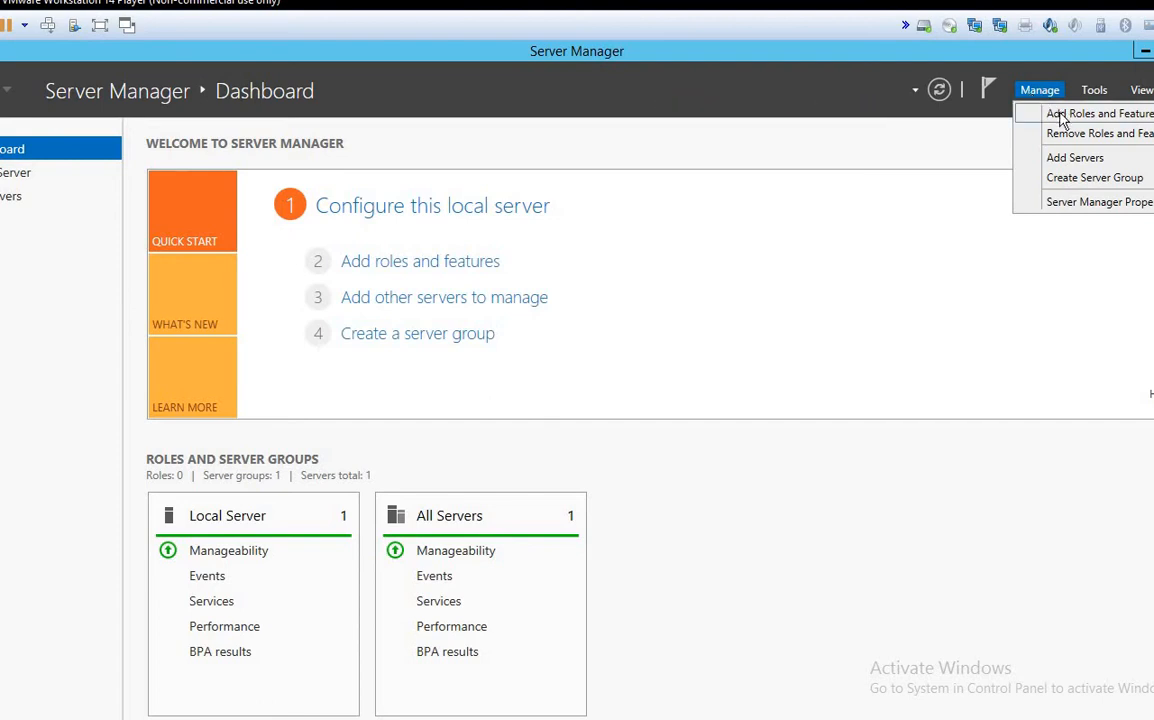
click(1063, 118)
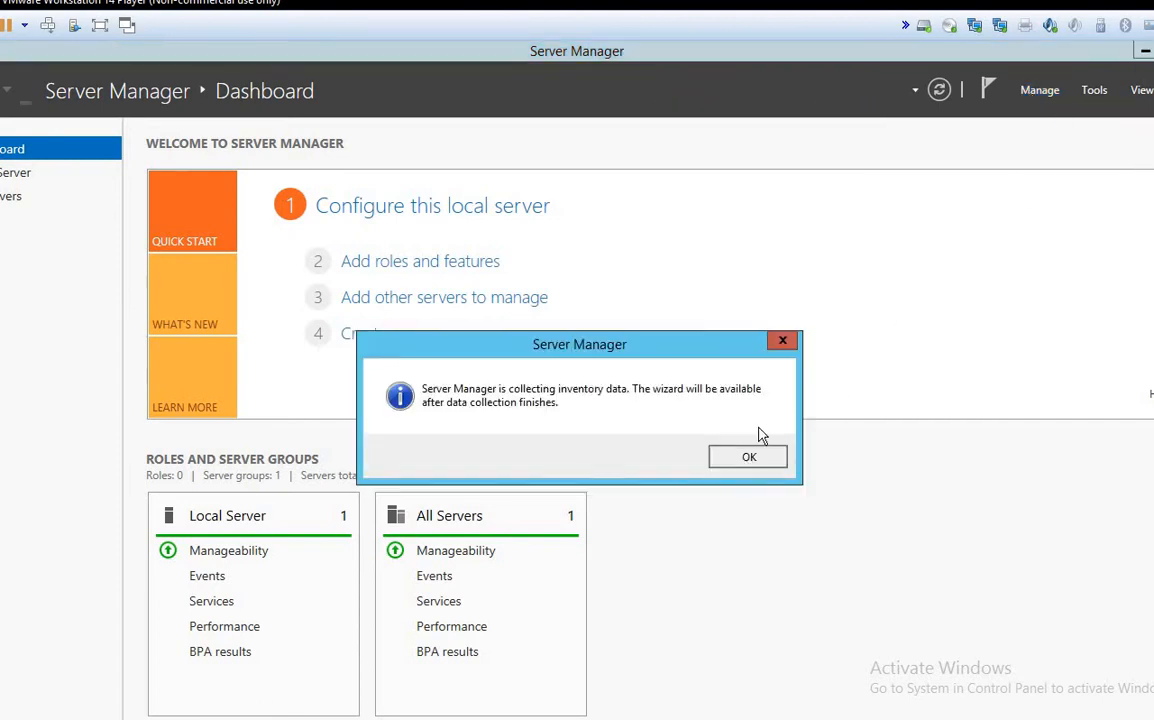
click(752, 456)
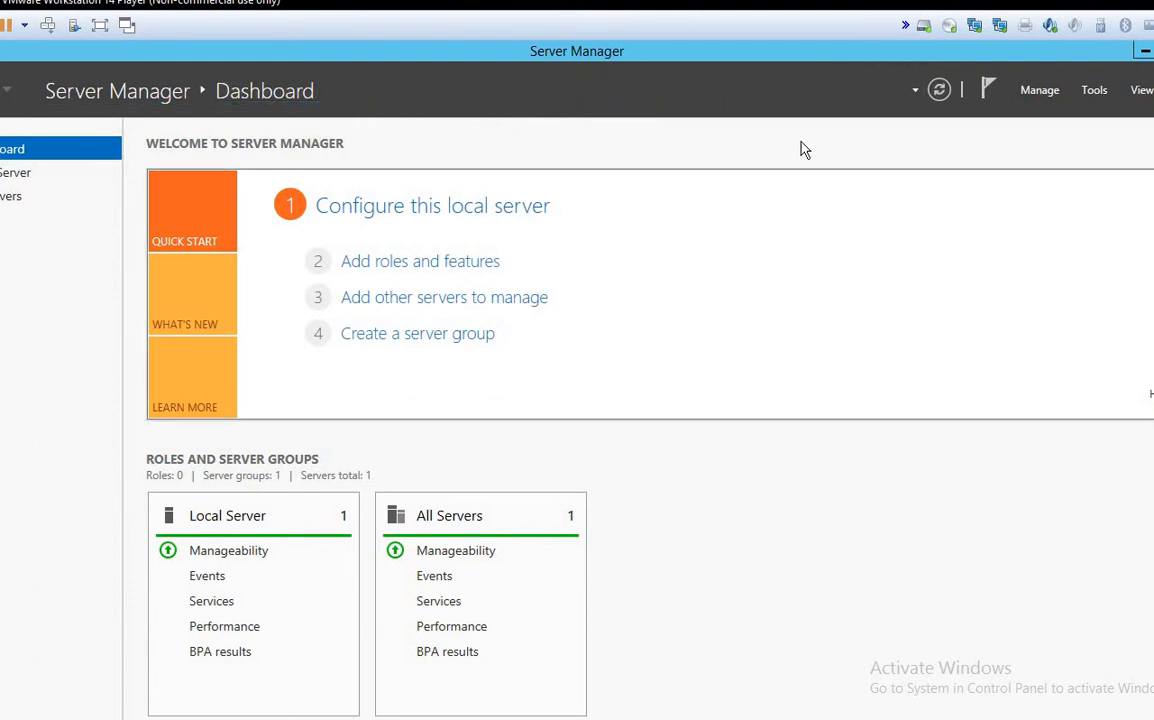
Step: Relaunch the wizard and continue past Before You Begin with Role-based installation
click(1045, 92)
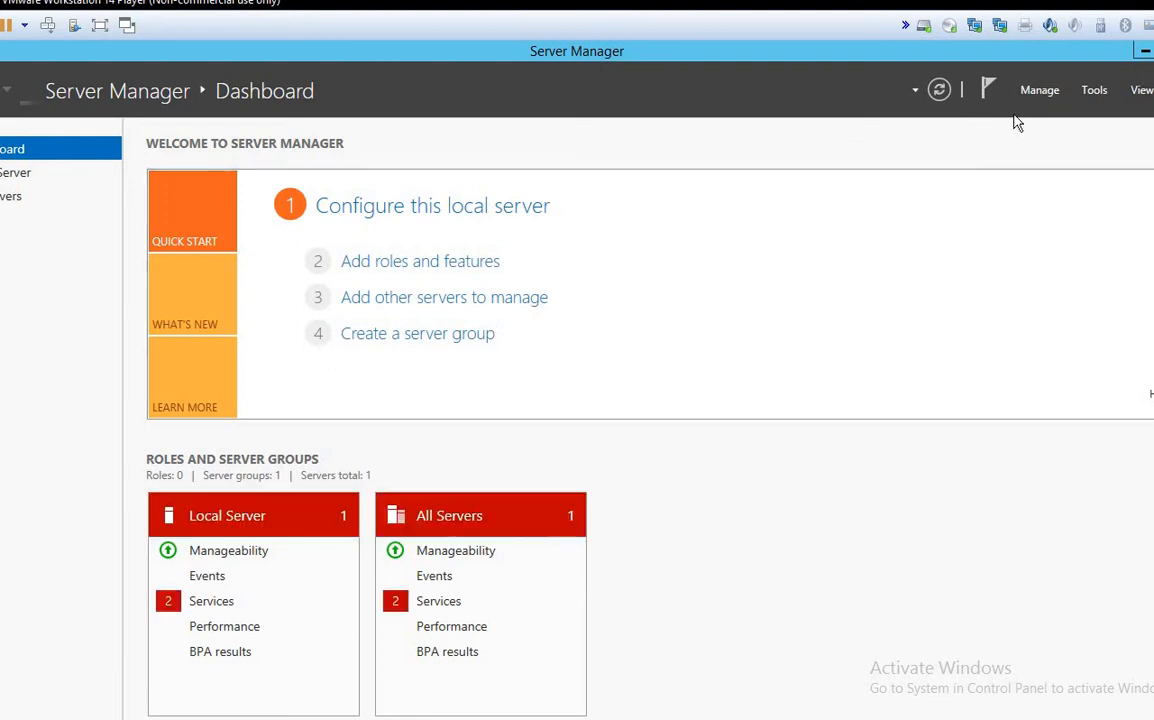
click(1033, 116)
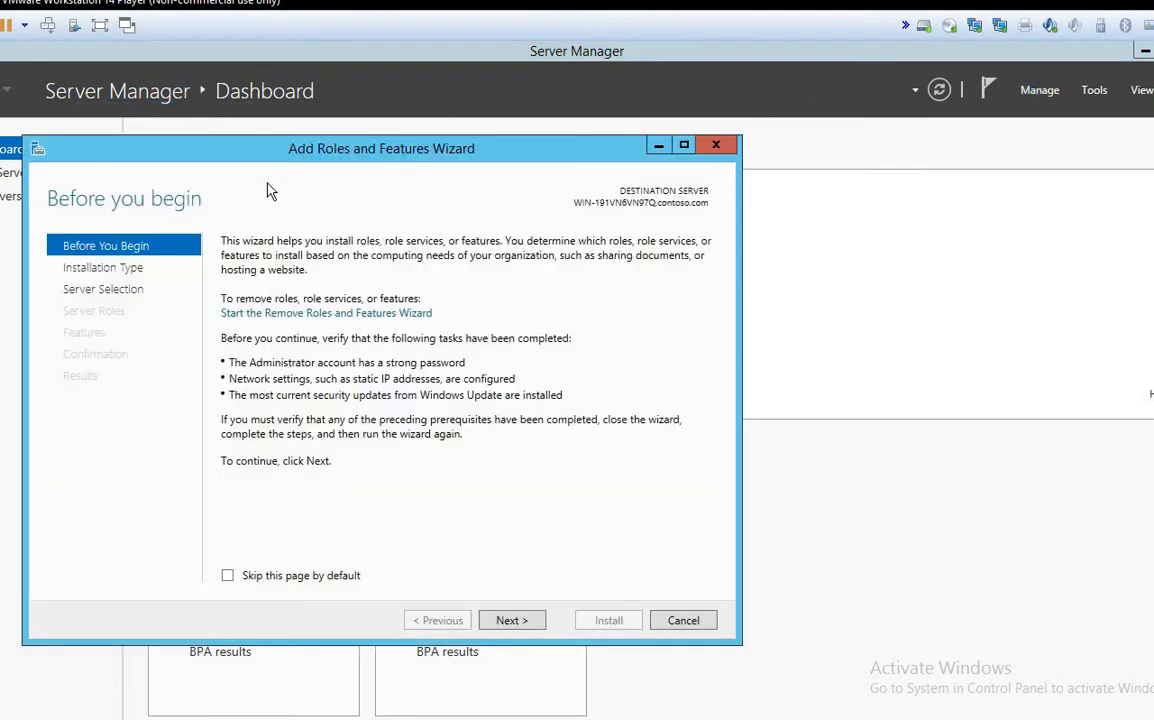
drag(320, 150, 380, 107)
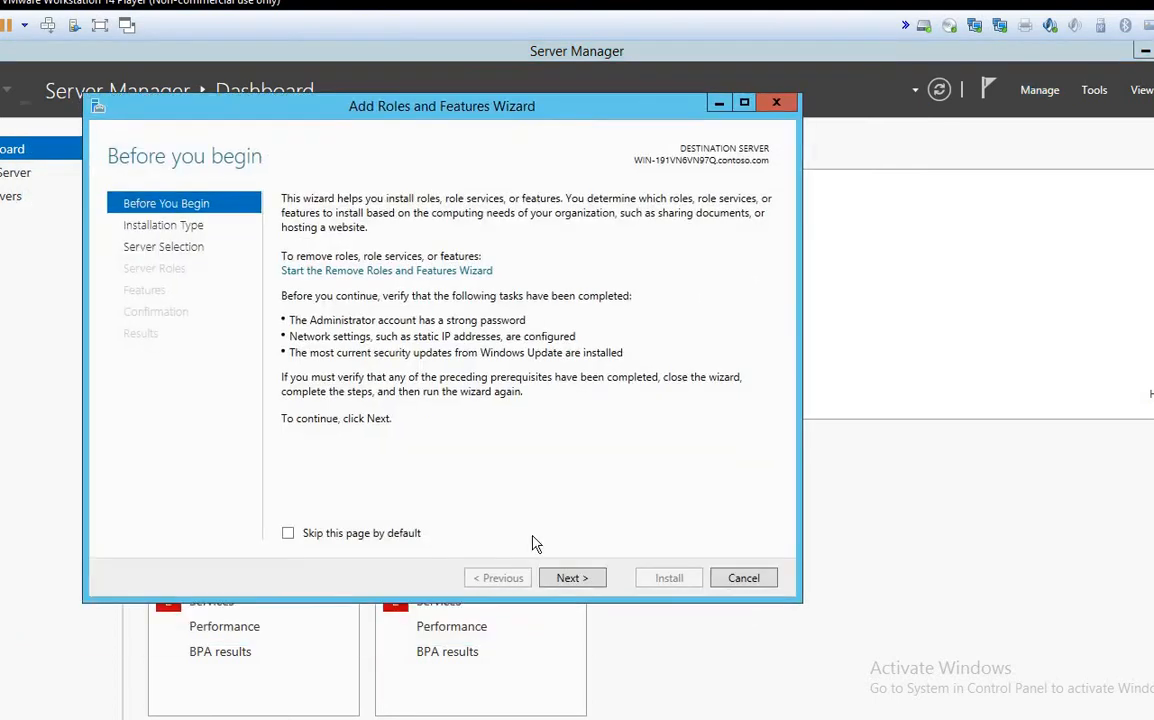
click(572, 578)
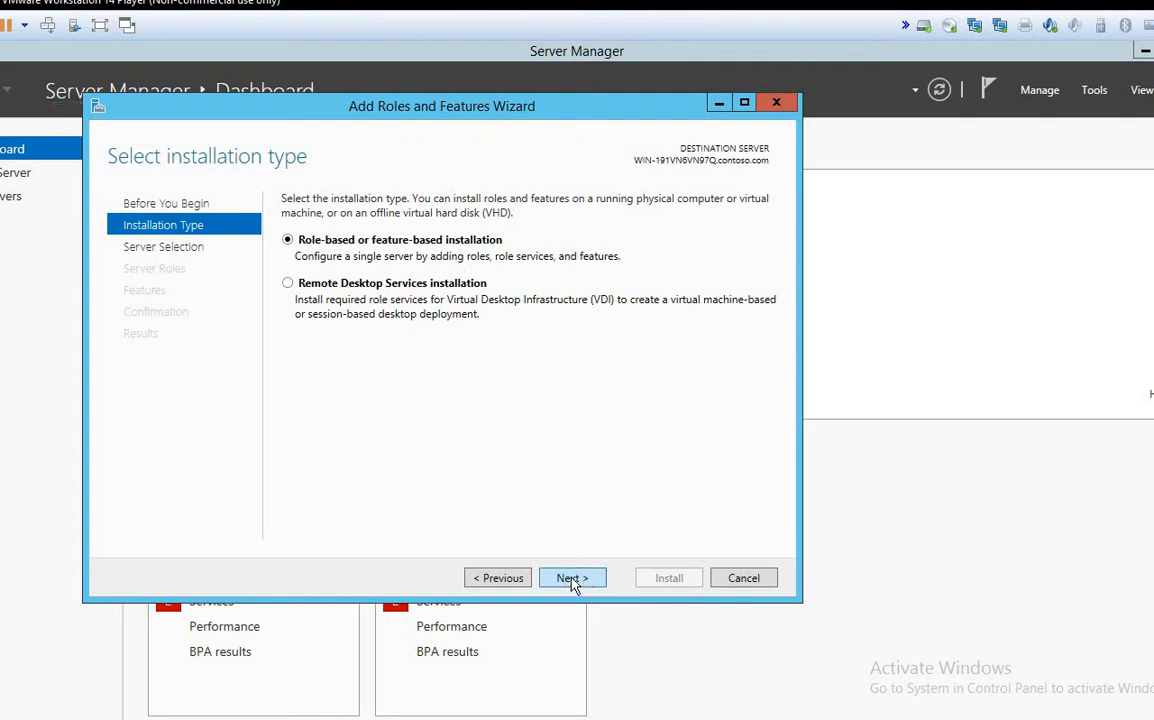
key(Return)
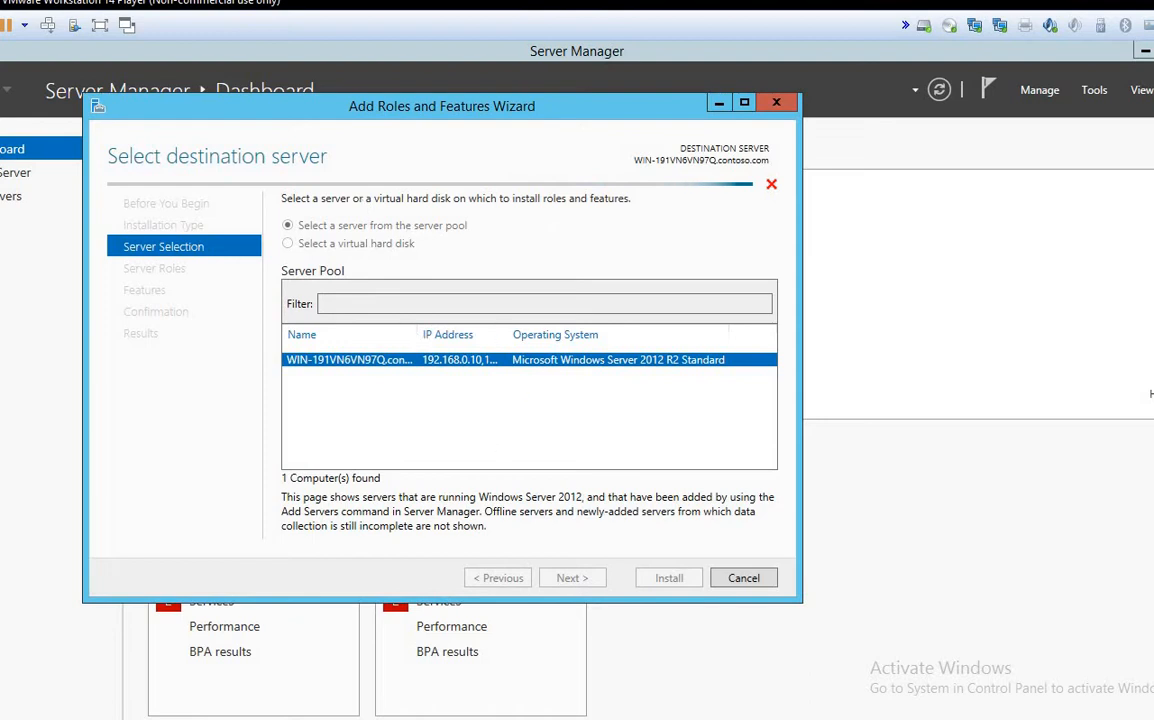
Step: Dismiss the domain administration rights warning and close Active Directory Users and Computers
click(708, 697)
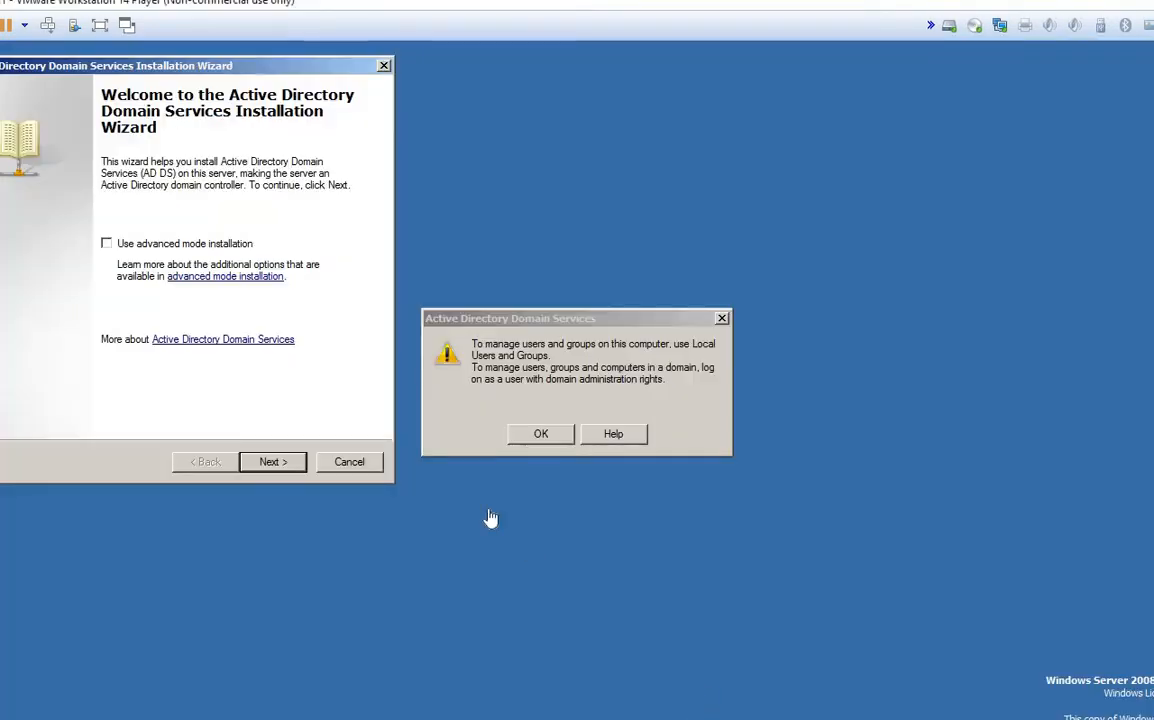
click(540, 434)
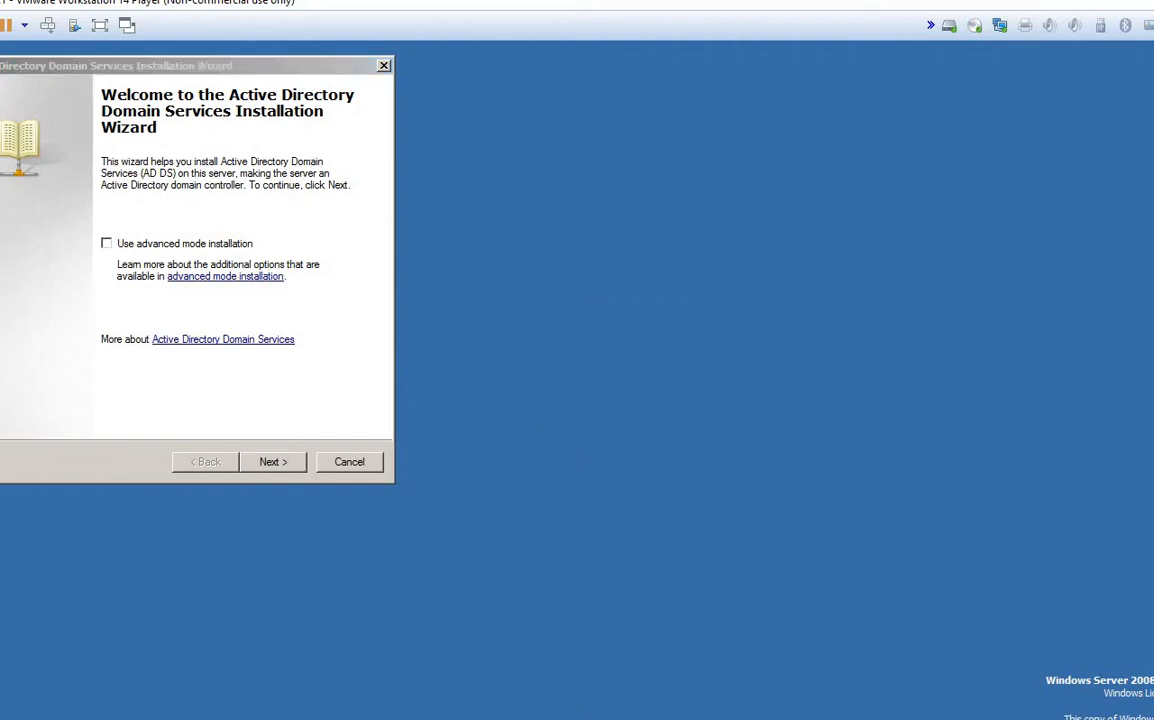
drag(152, 67, 610, 103)
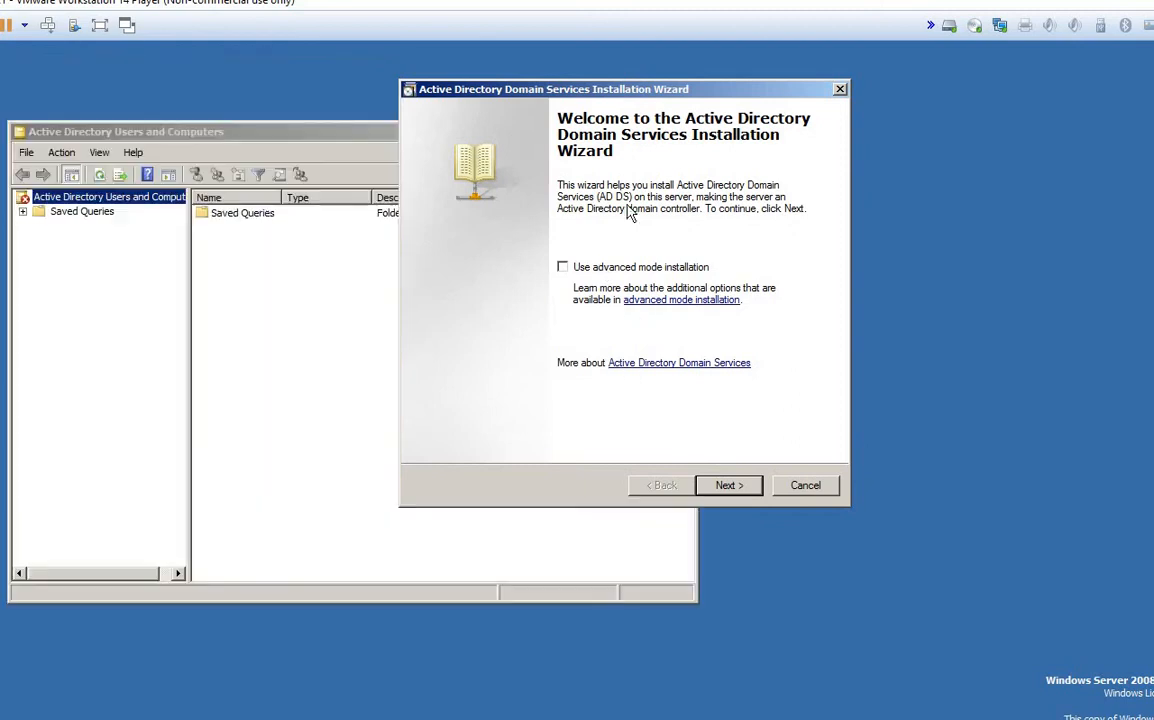
right_click(288, 135)
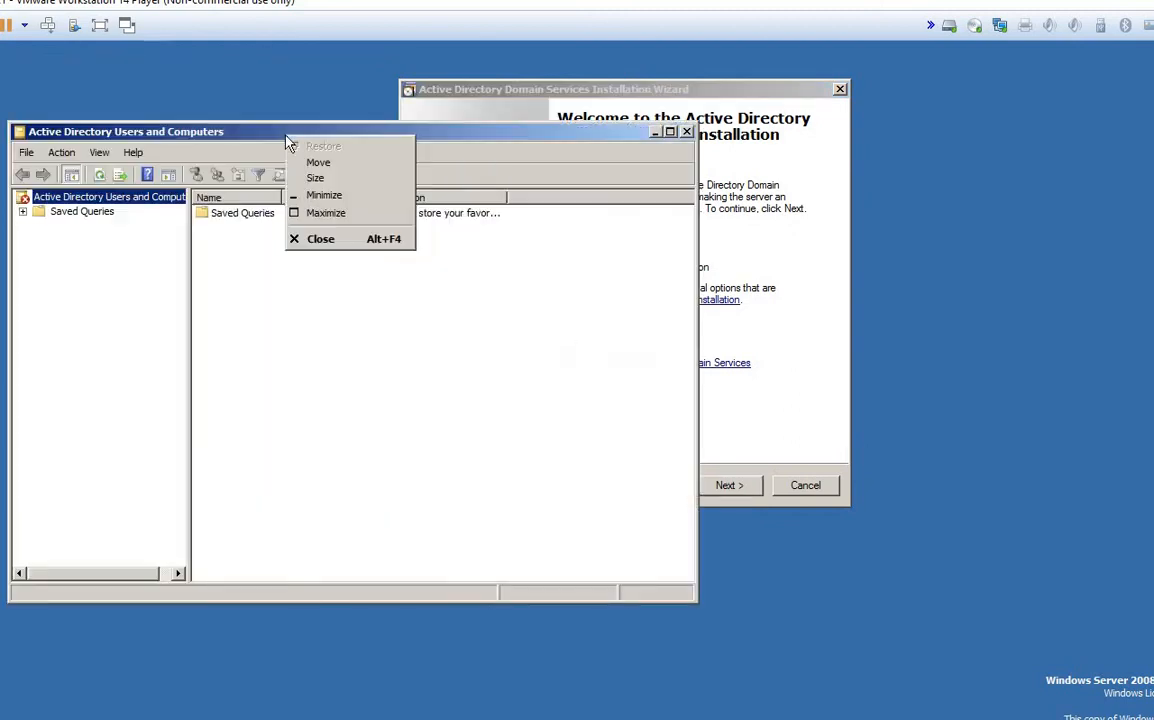
click(316, 240)
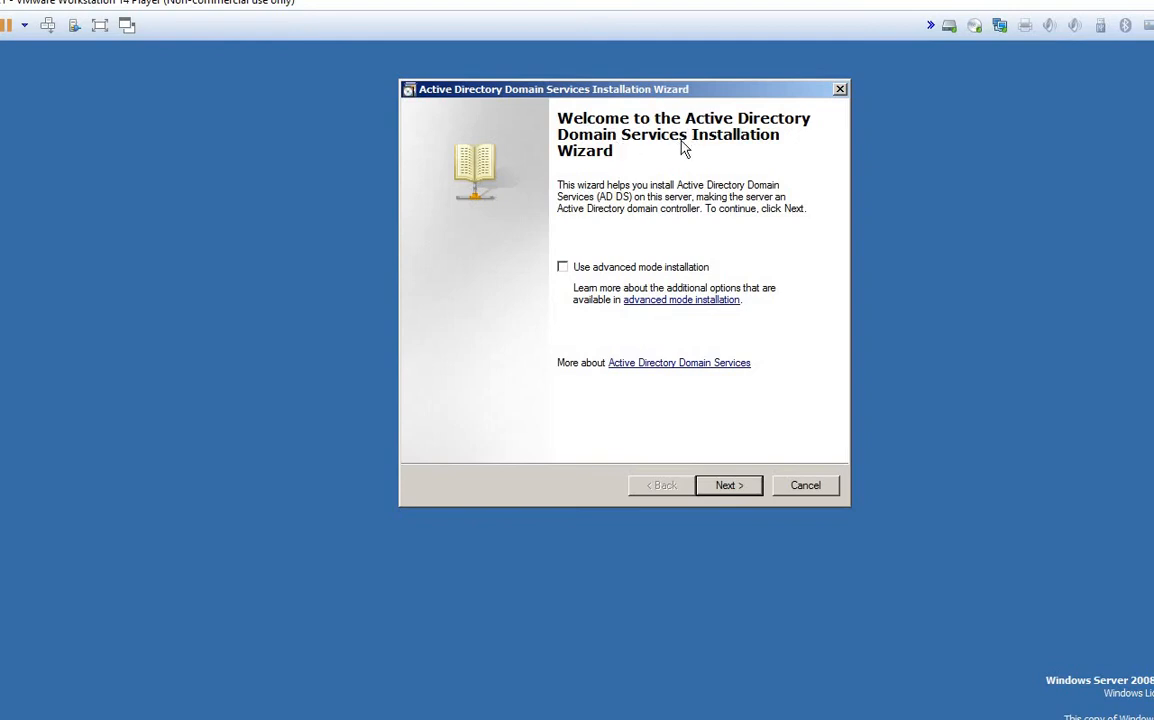
Step: Advance the AD DS Installation Wizard past the welcome and Operating System Compatibility pages
click(721, 493)
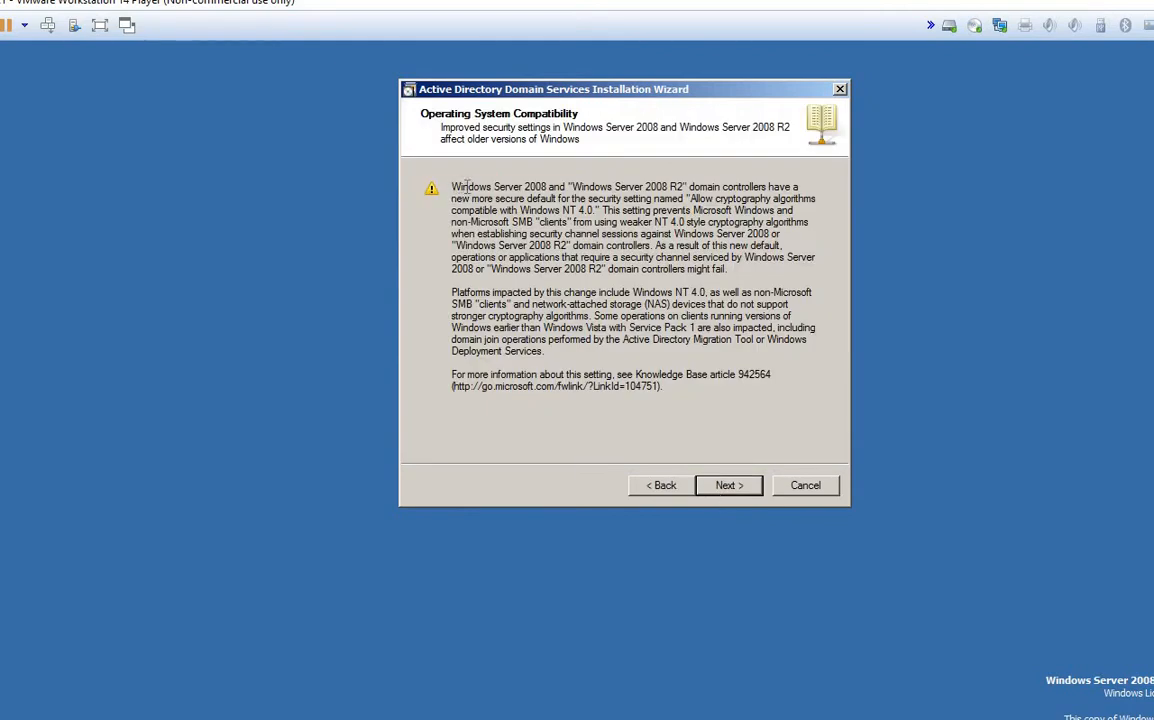
drag(466, 186, 750, 463)
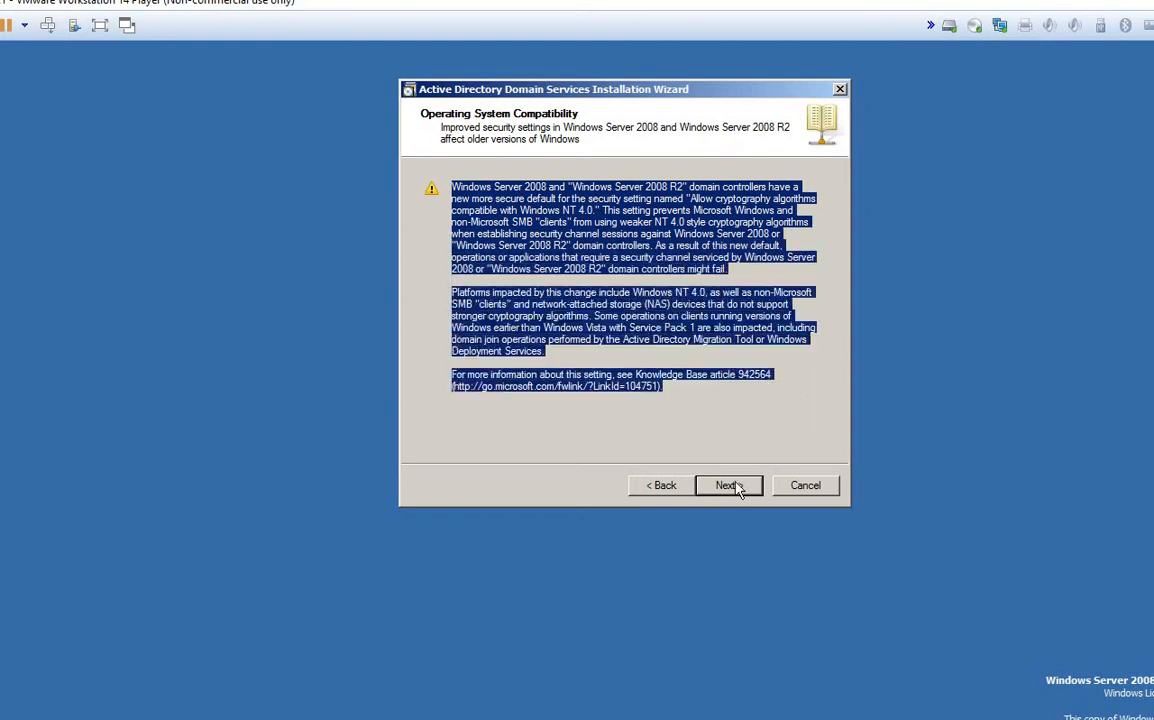
click(728, 485)
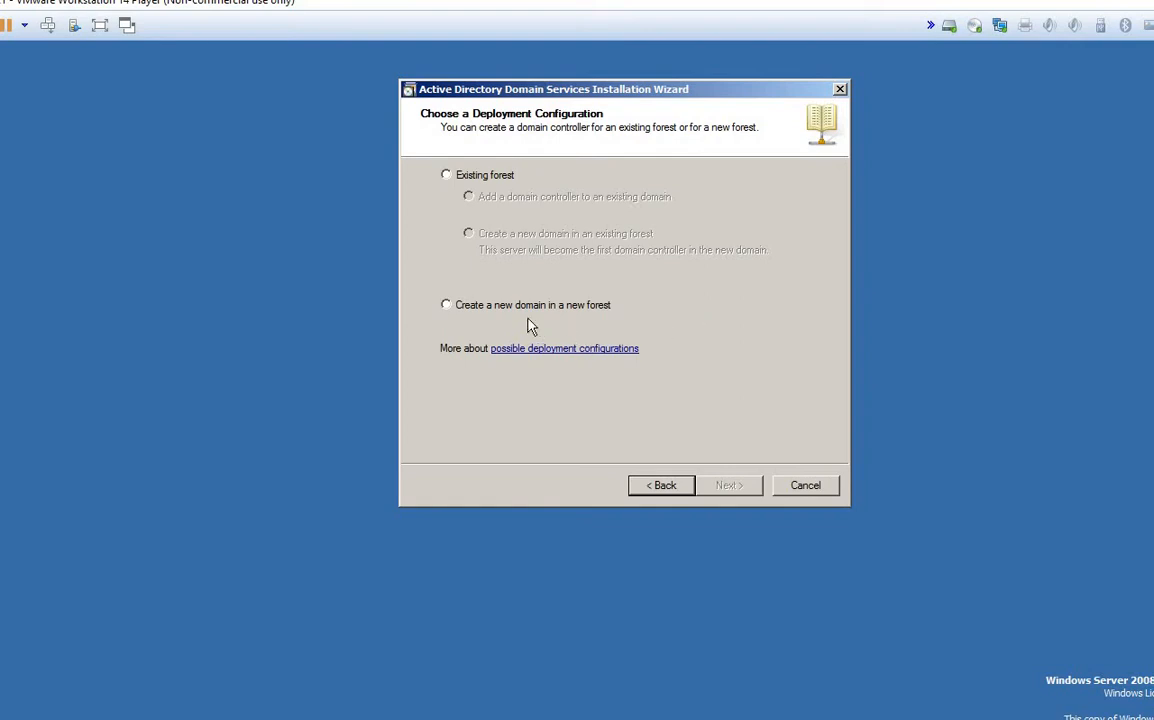
Step: After glancing at the MAXDC1 and Contoso wizards, select Existing forest in the Server 2008 AD DS wizard
click(455, 315)
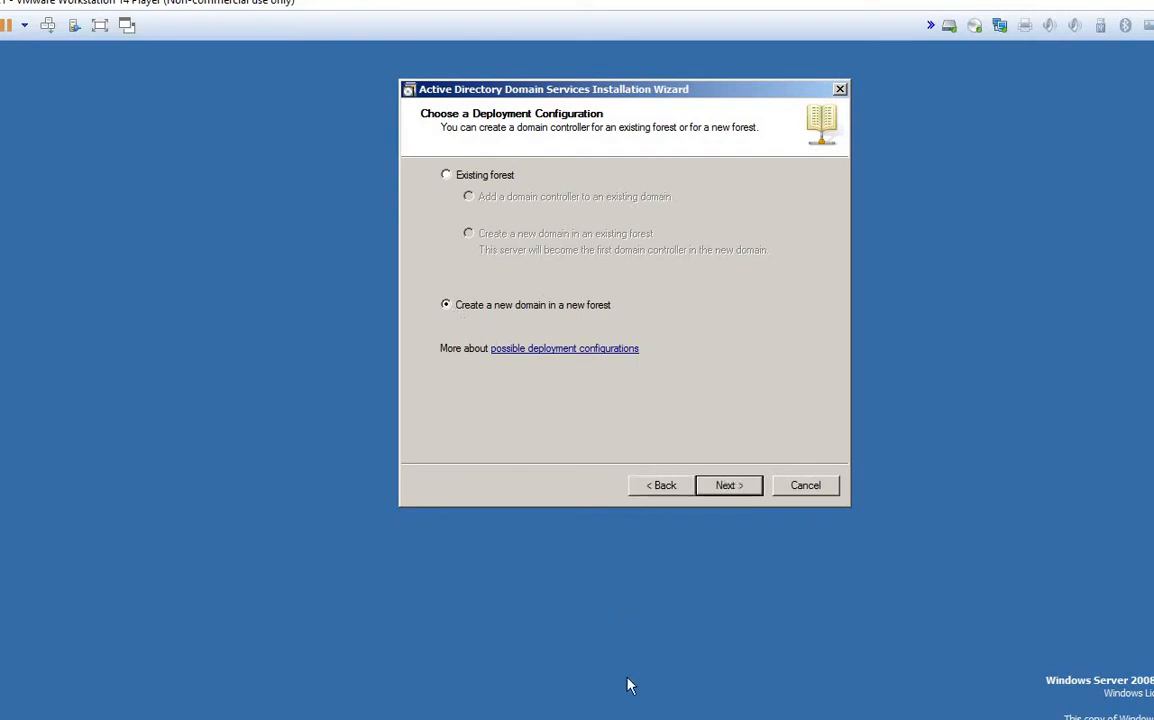
mouse_move(612, 712)
click(465, 592)
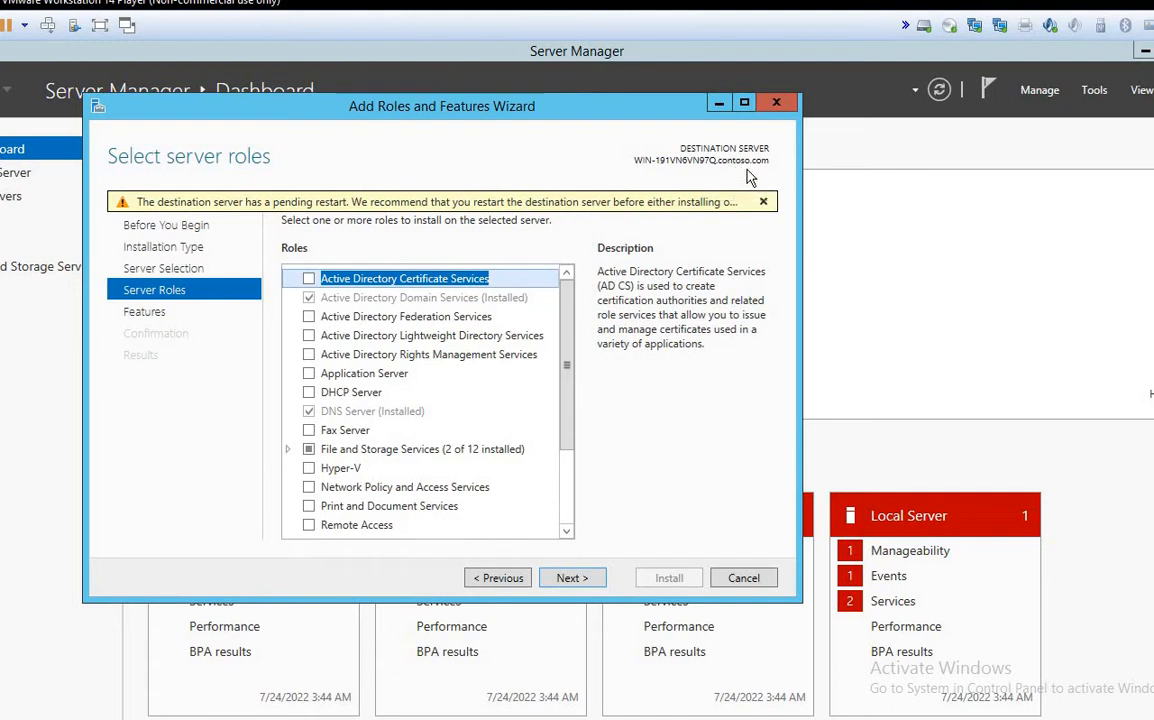
mouse_move(612, 714)
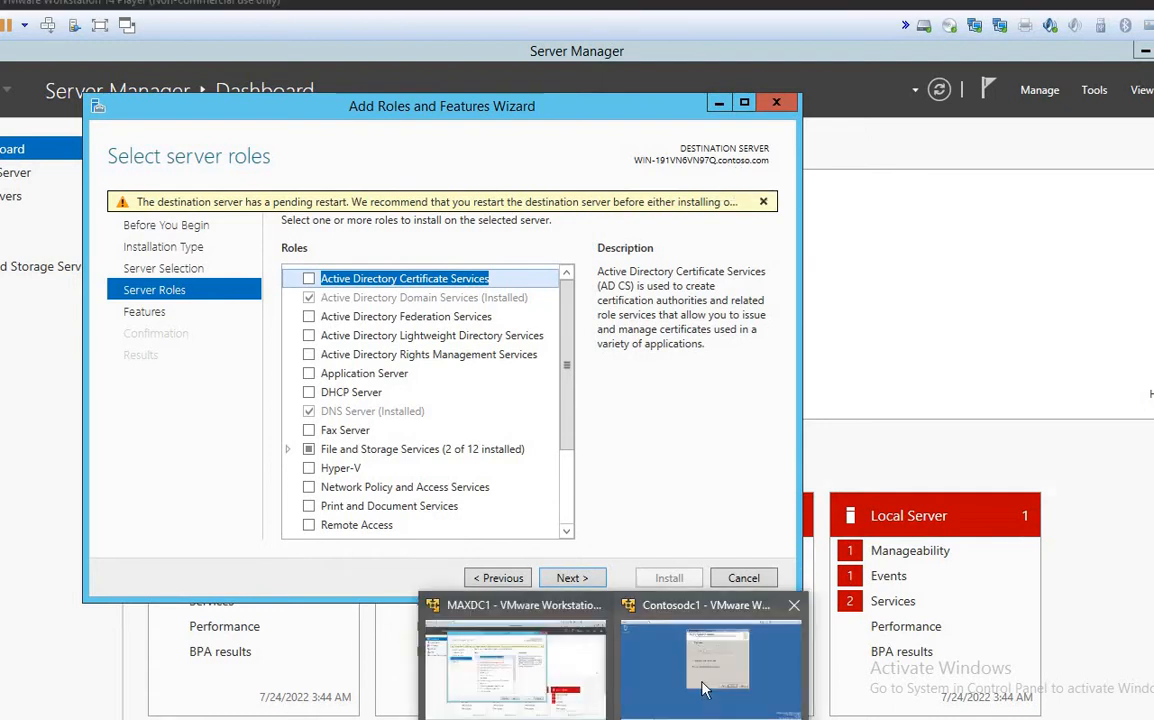
click(703, 690)
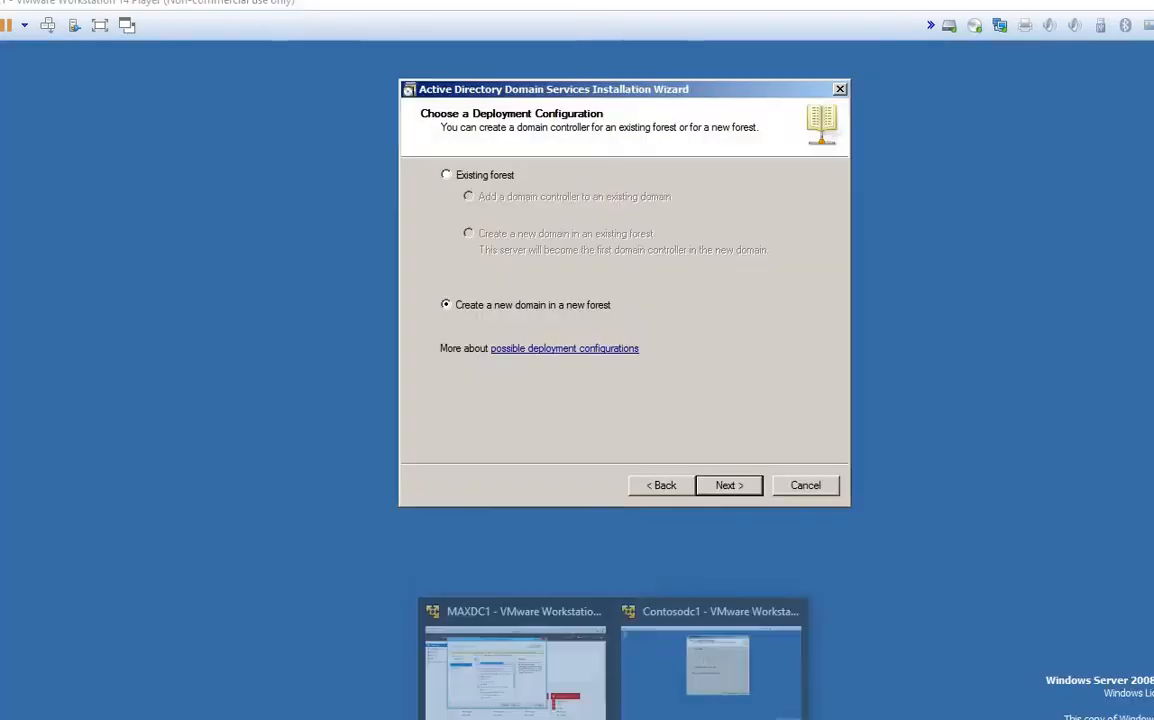
click(476, 627)
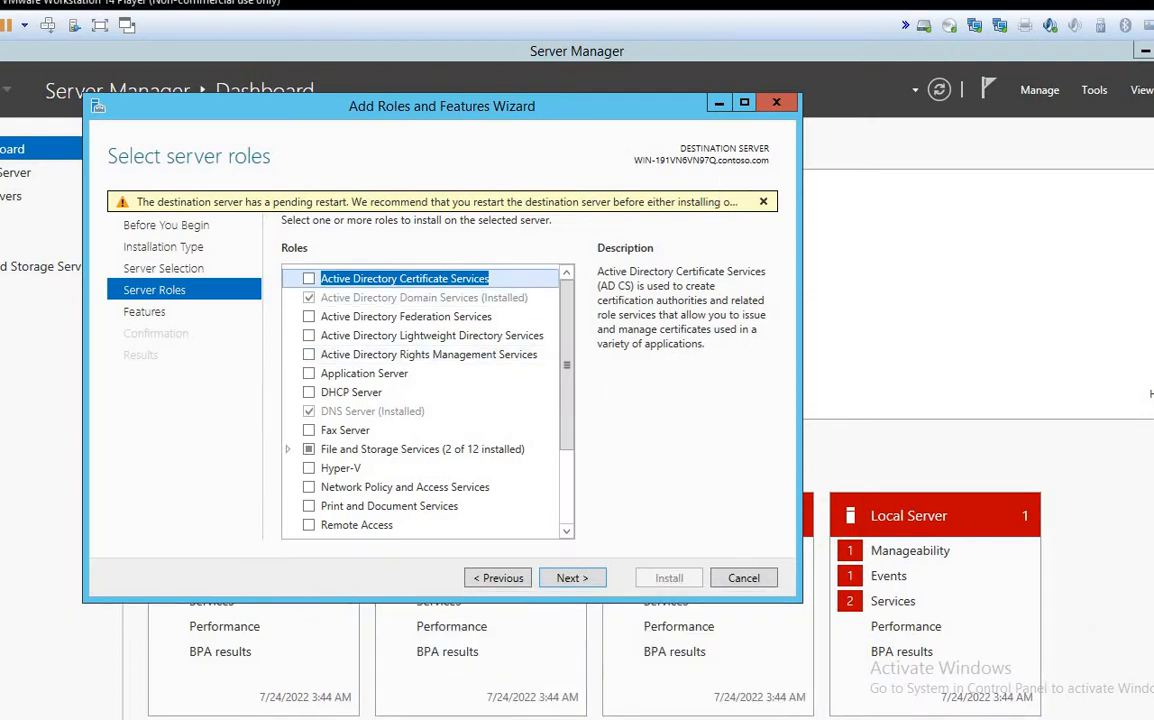
mouse_move(612, 714)
click(667, 690)
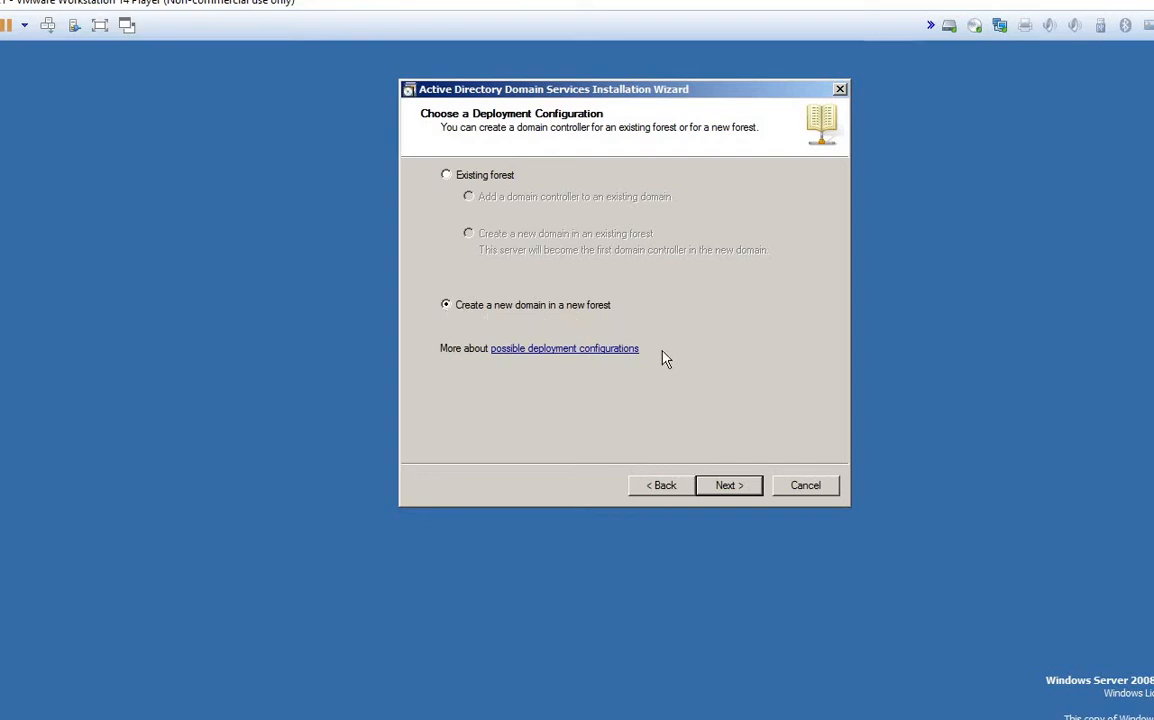
click(447, 177)
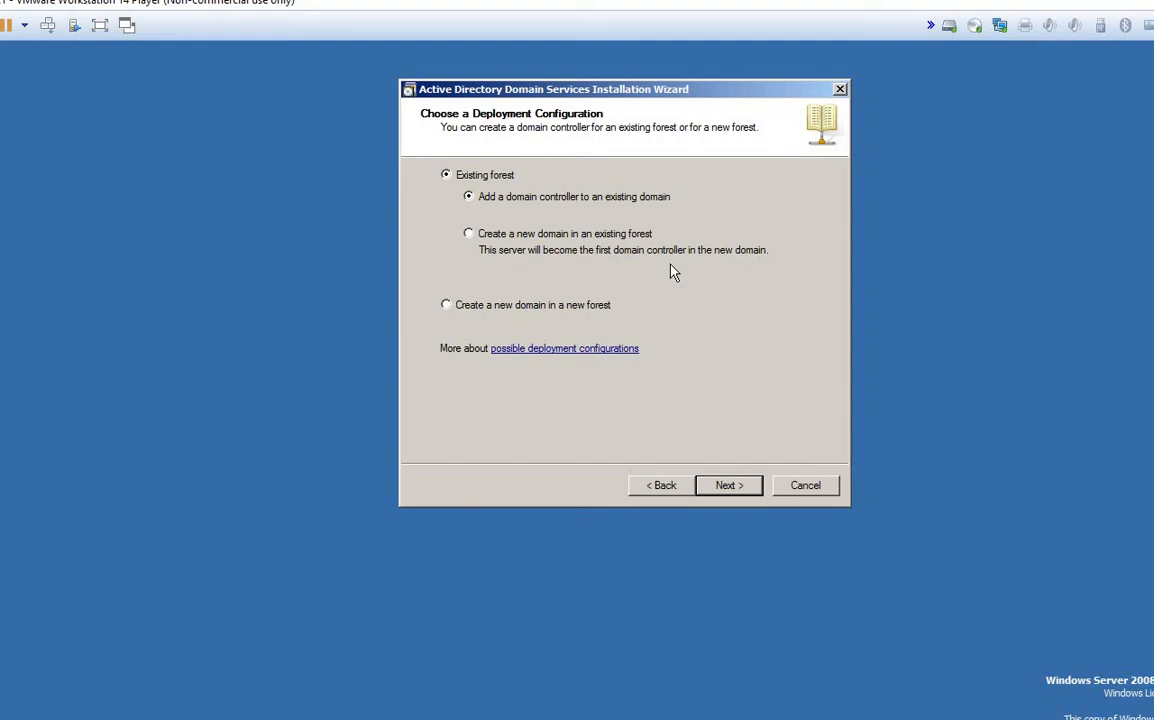
Step: Get past the blank administrator password error and choose 'Add a domain controller to an existing domain'
click(575, 240)
click(733, 487)
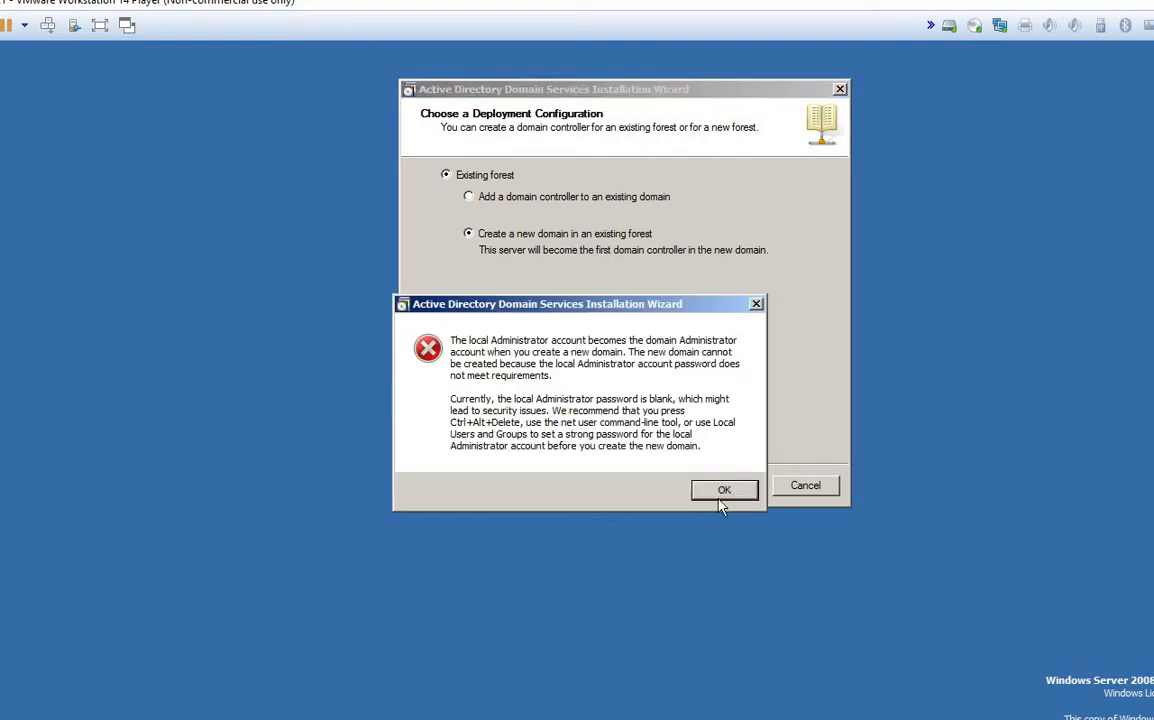
click(724, 493)
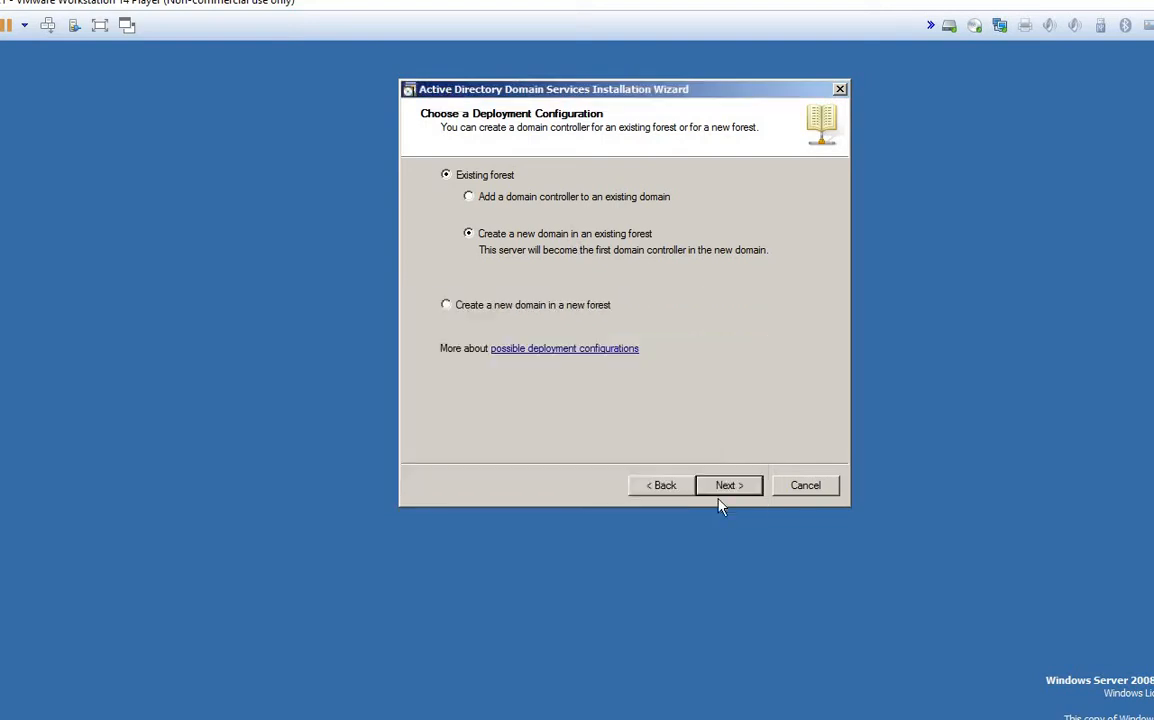
click(469, 234)
click(503, 199)
key(Return)
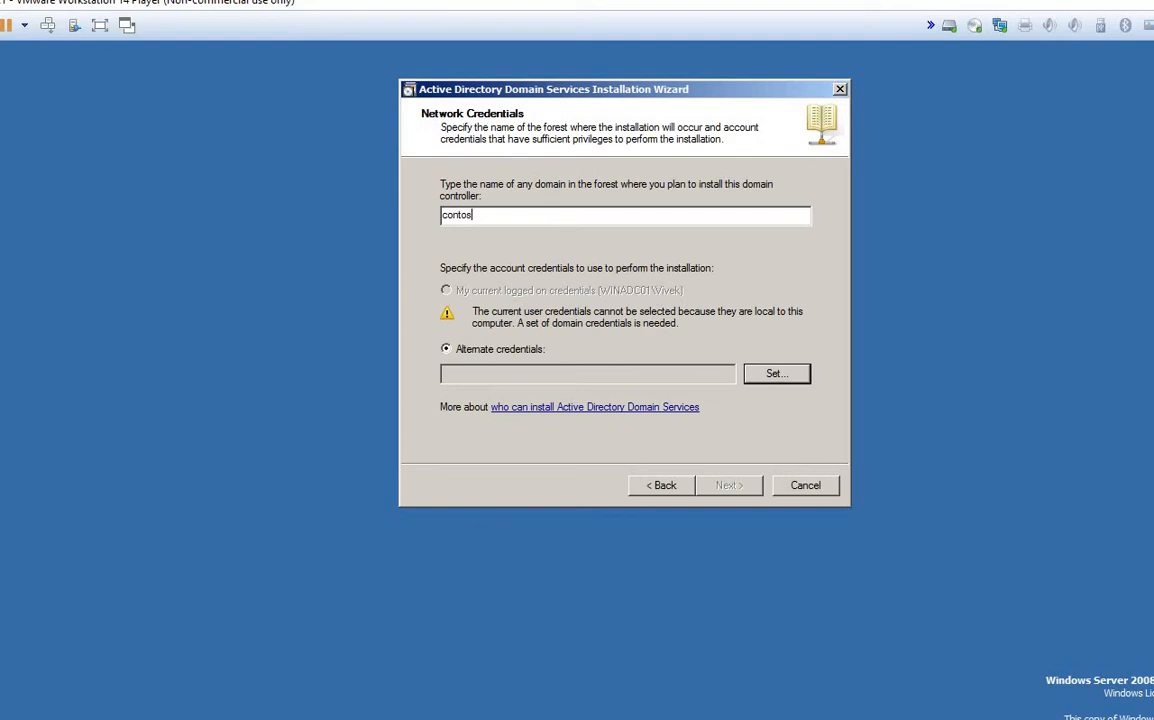
Step: Enter contoso.com as the domain and set the domain administrator user name and password as credentials
text(.com.com)
click(759, 377)
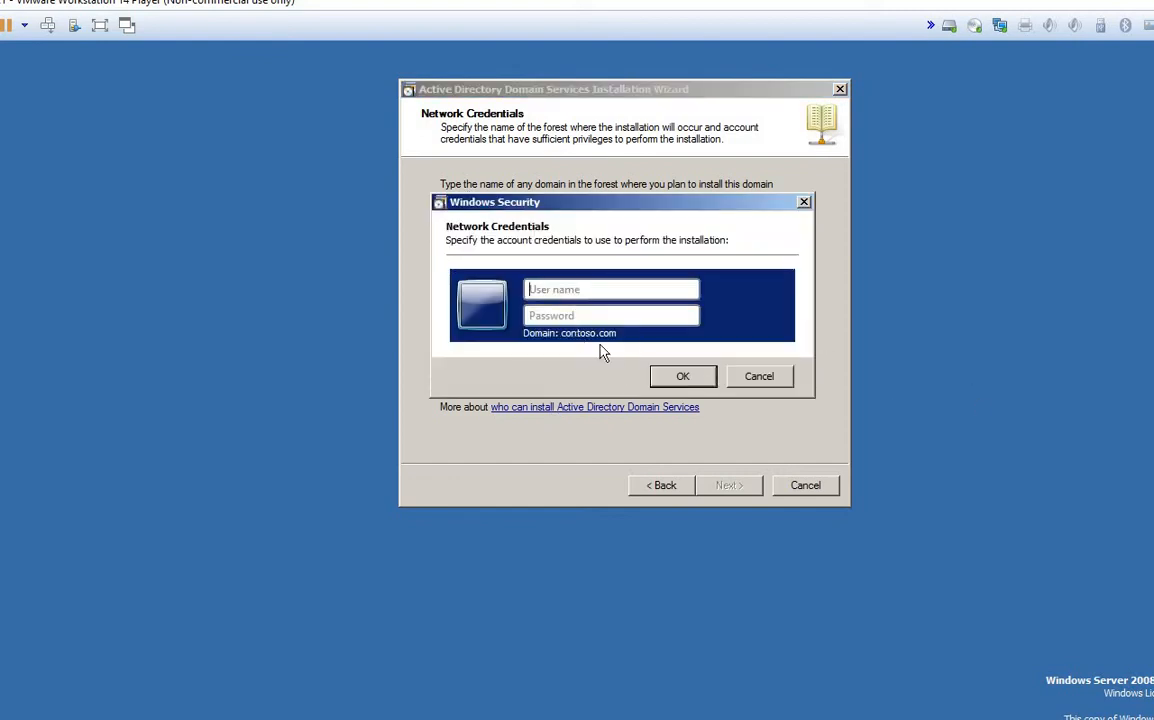
text(admini••••••)
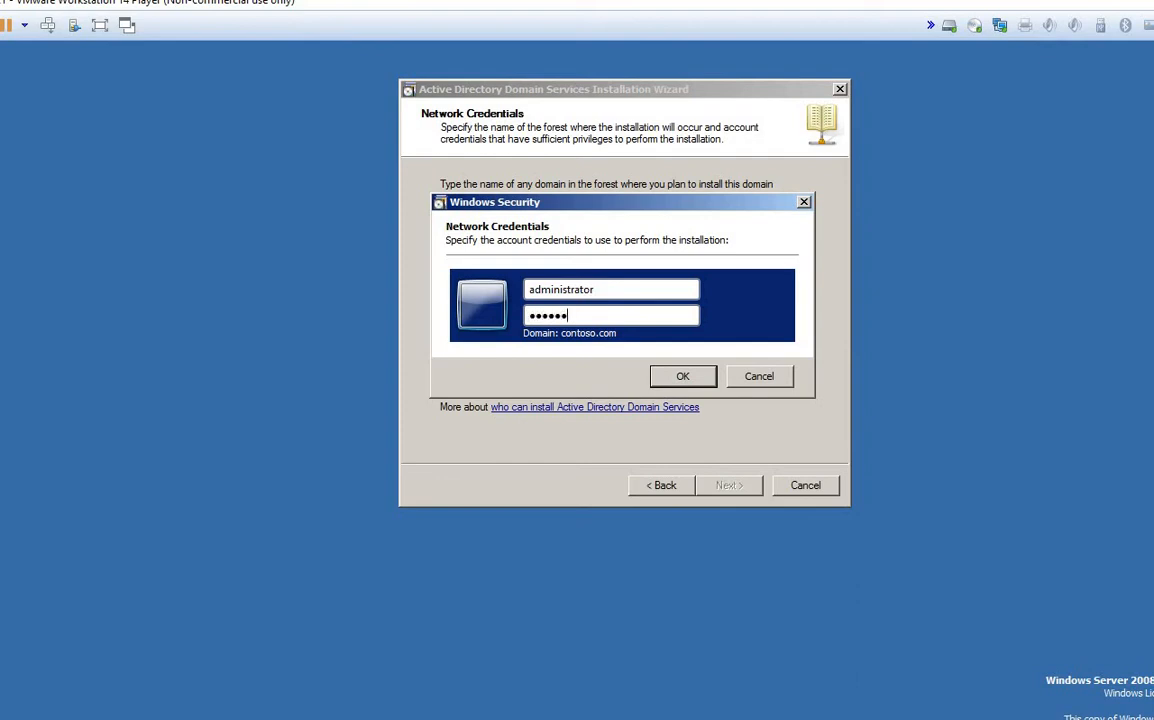
text(•••)
key(Return)
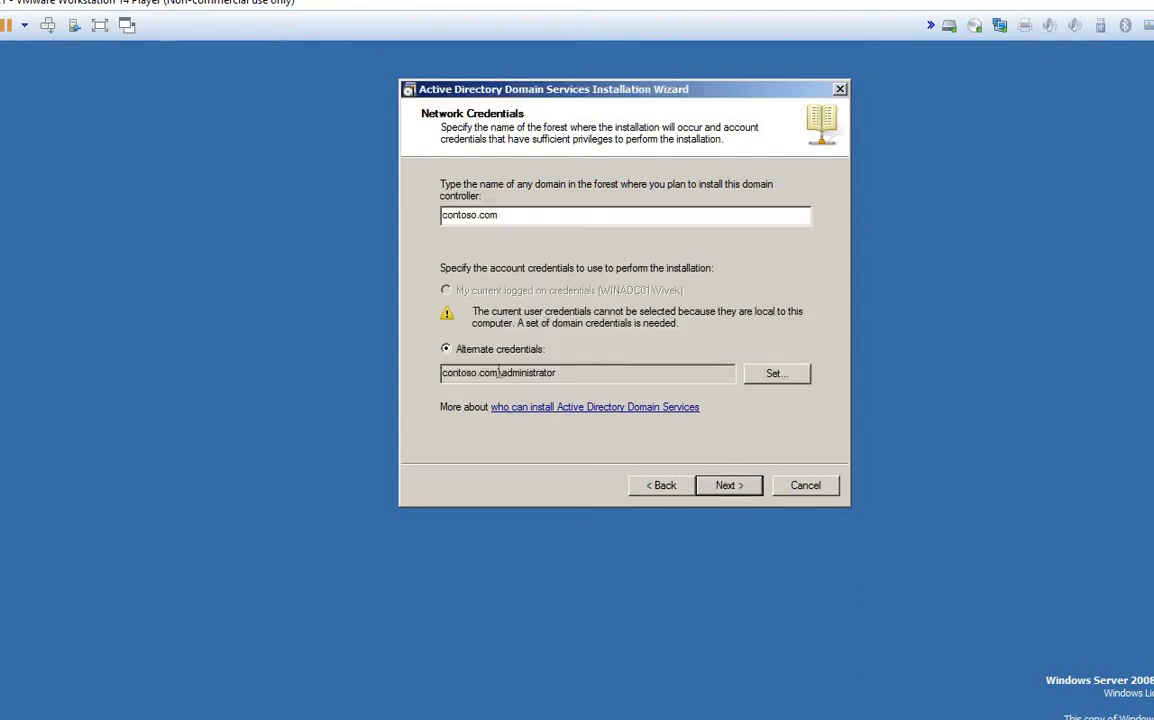
click(728, 486)
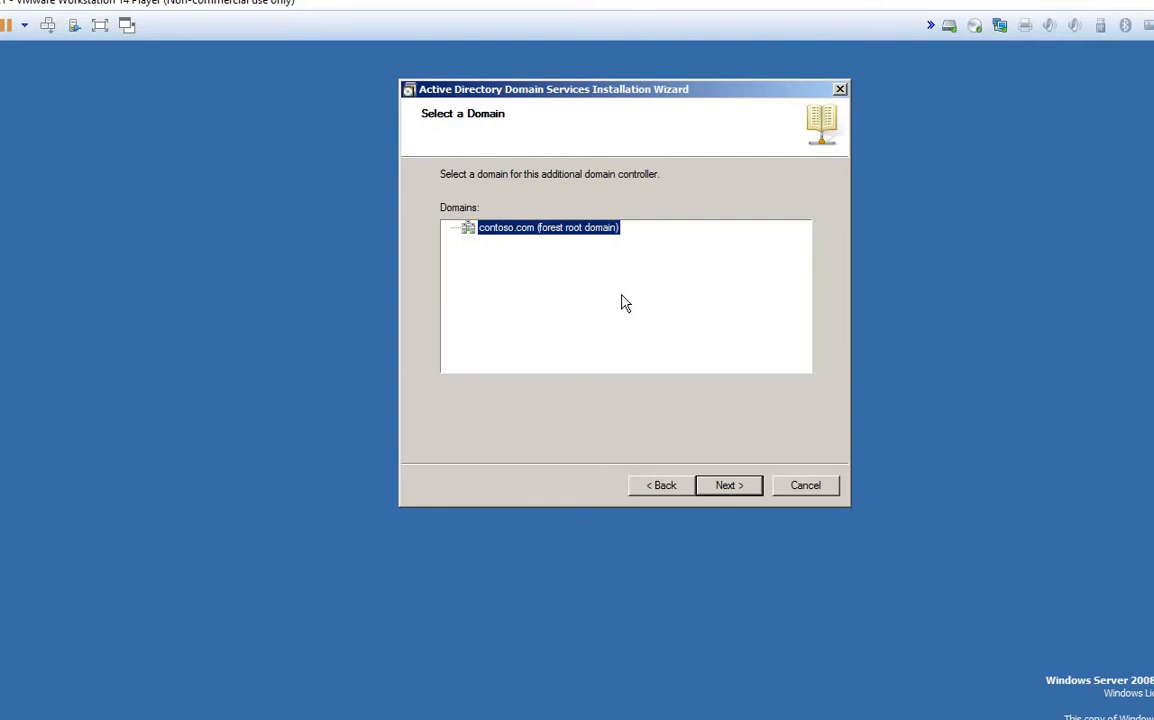
Step: Return to Network Credentials, retype the administrator password, dismiss the logon failure error, and open Computer
click(728, 487)
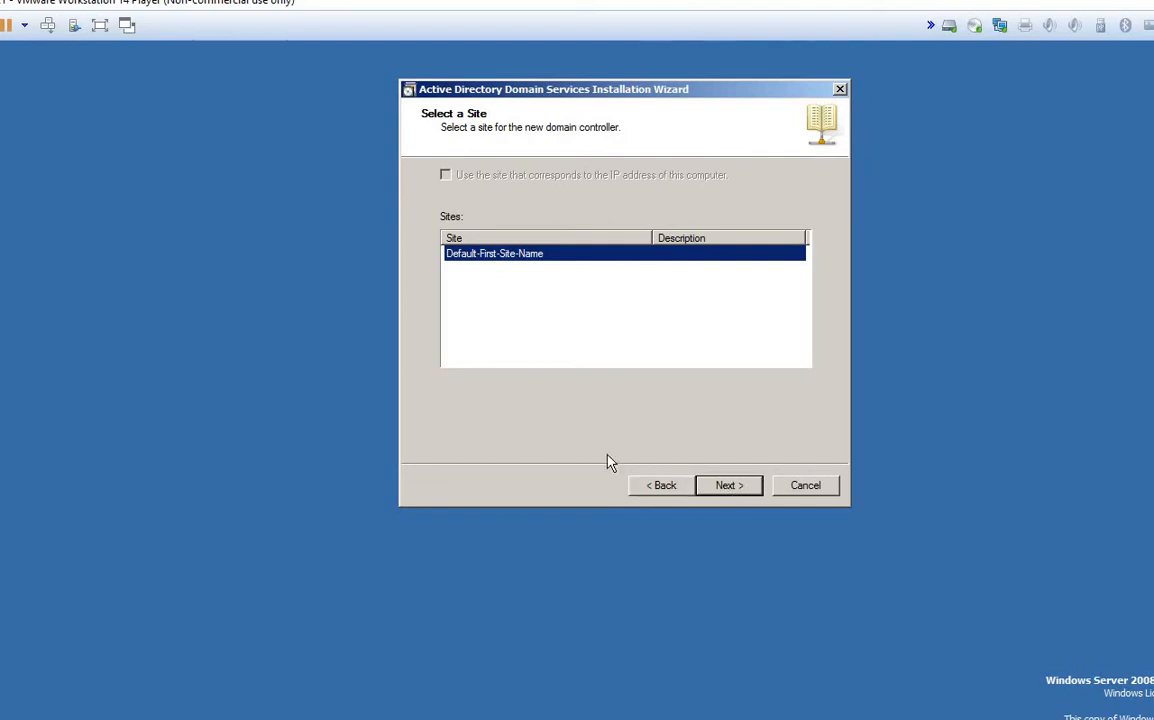
click(646, 494)
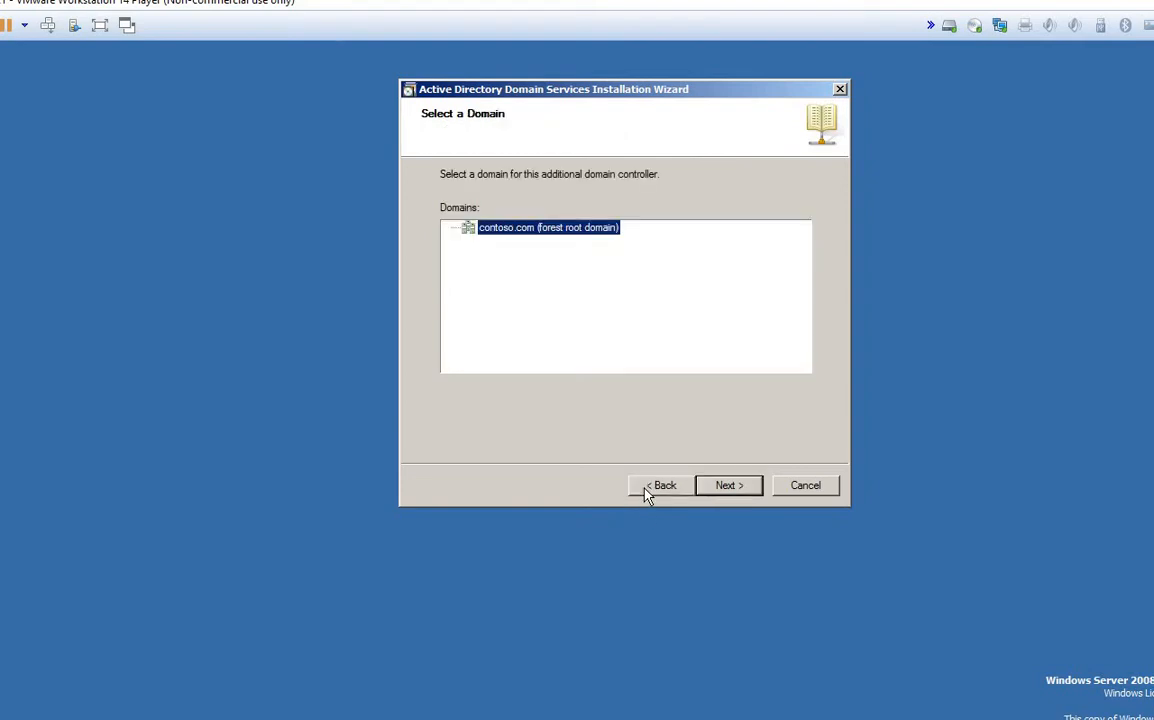
click(646, 494)
click(786, 380)
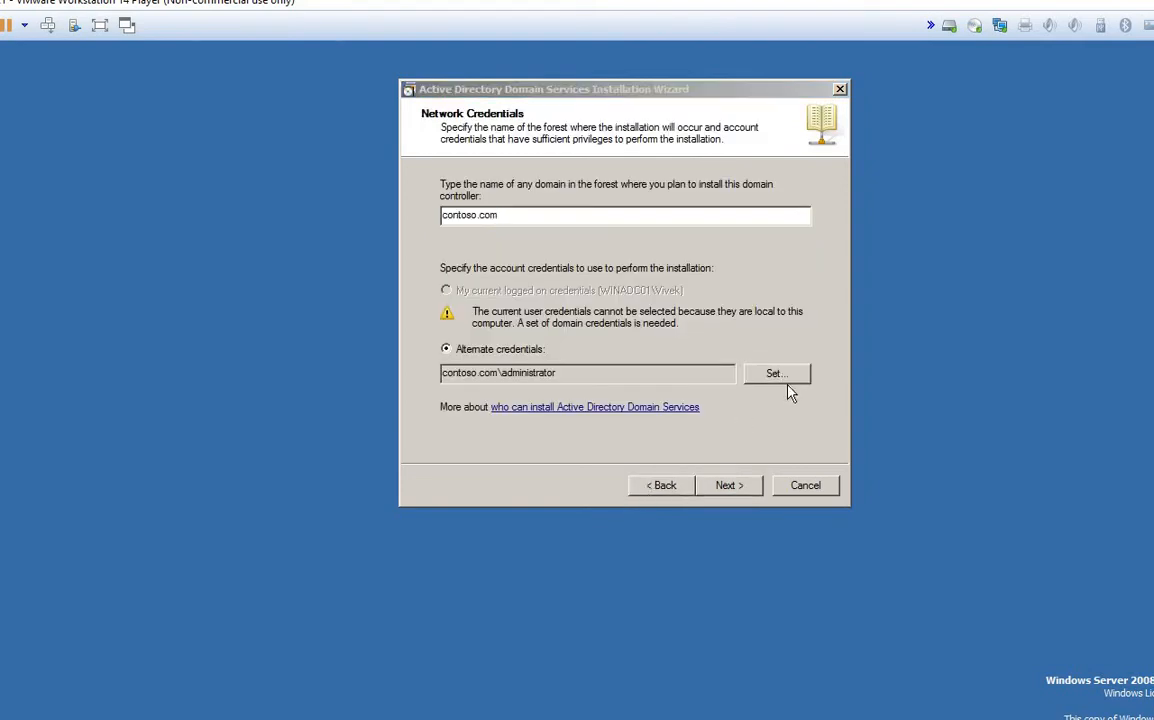
click(572, 283)
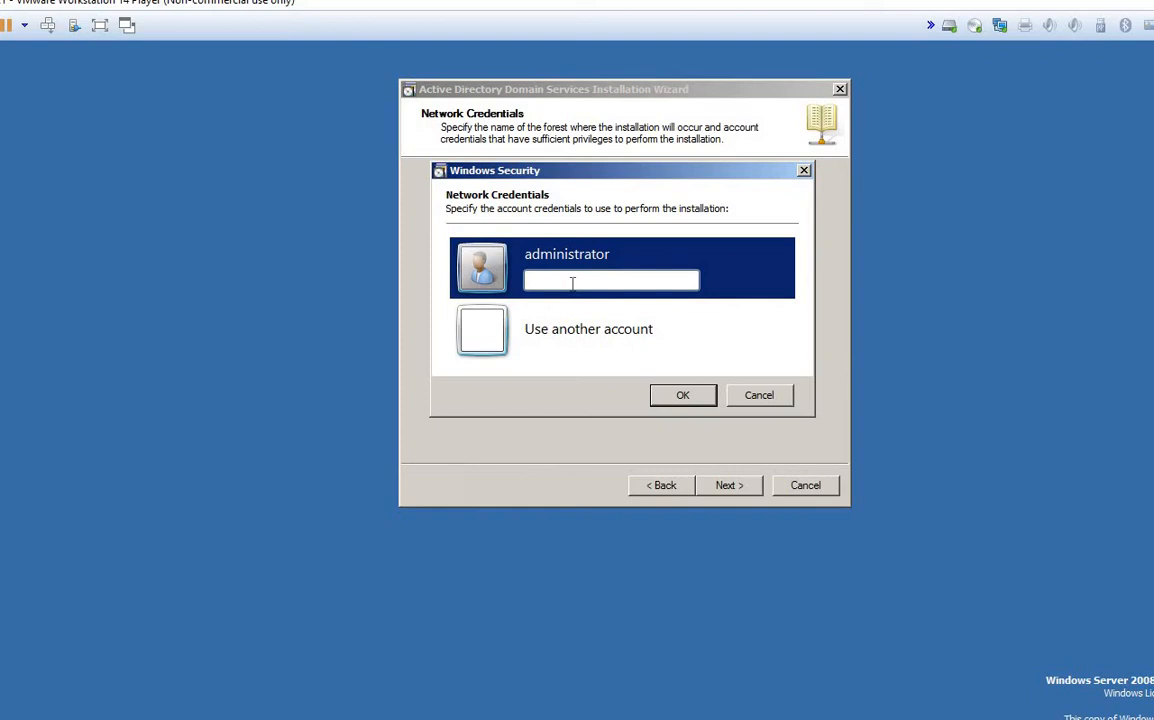
text(P@ssw)
key(Return)
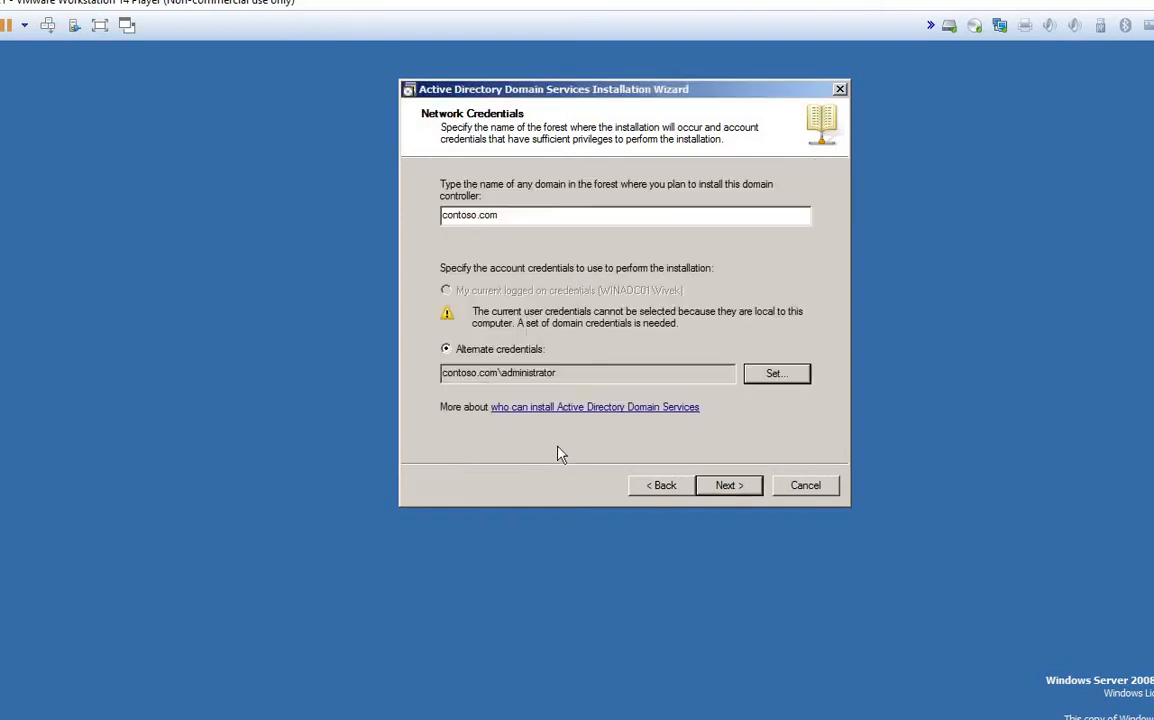
click(723, 487)
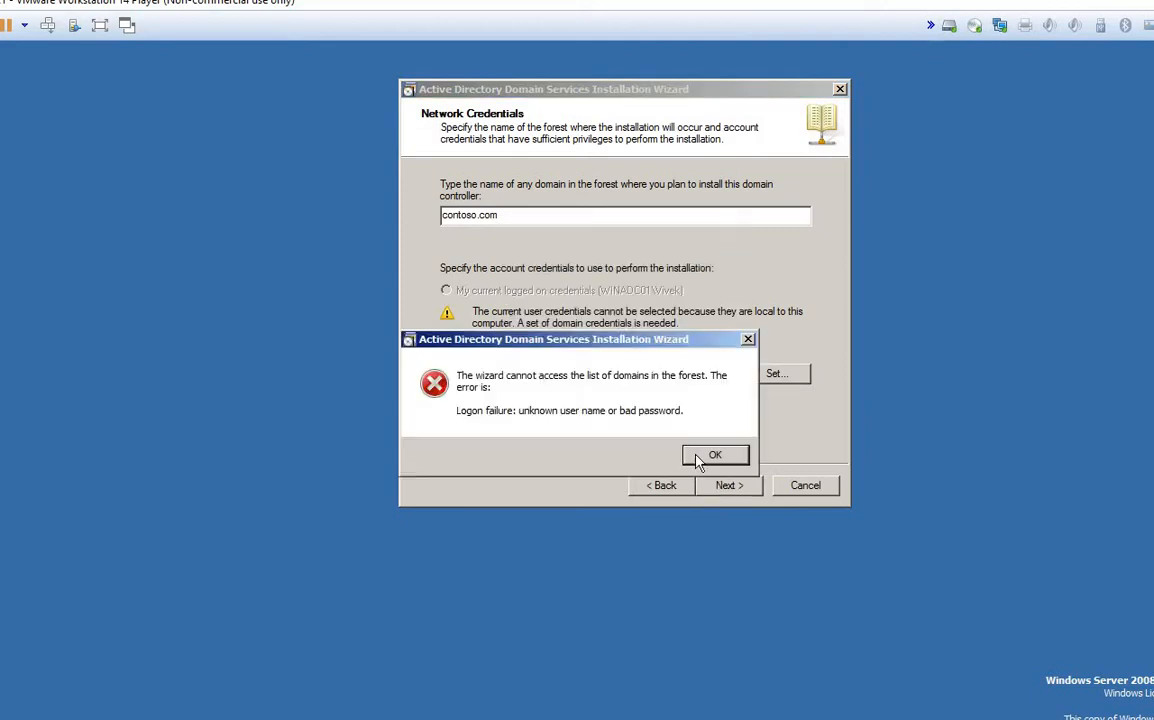
drag(541, 343, 612, 263)
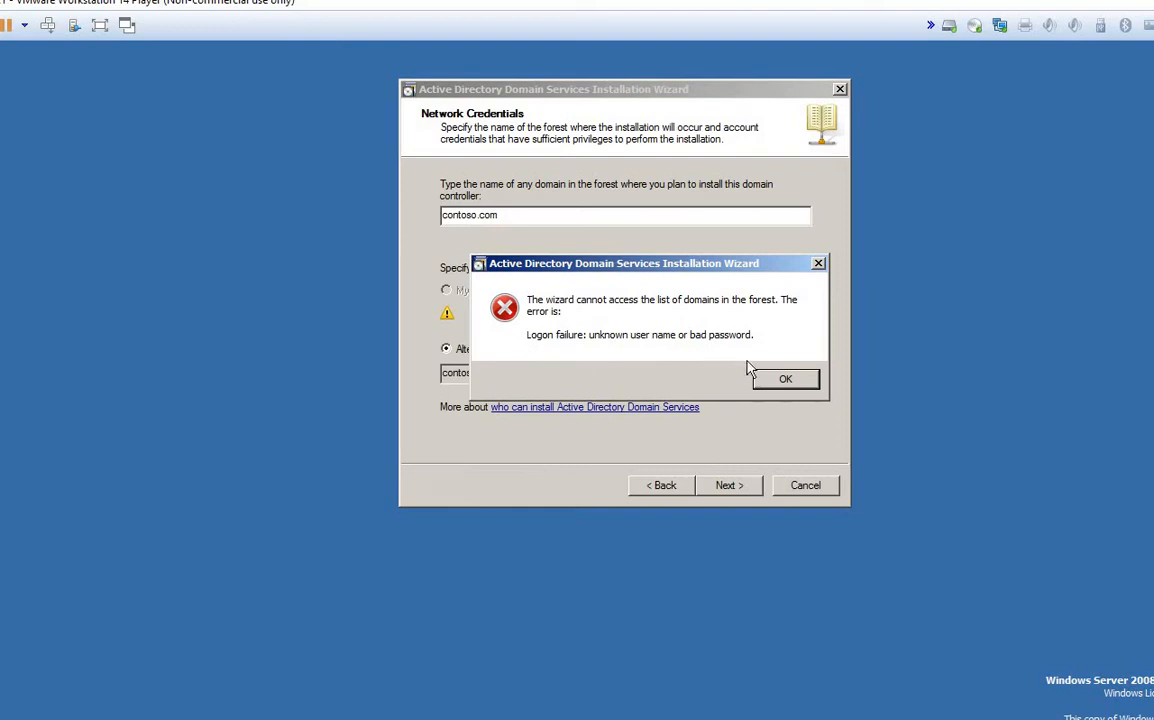
click(772, 386)
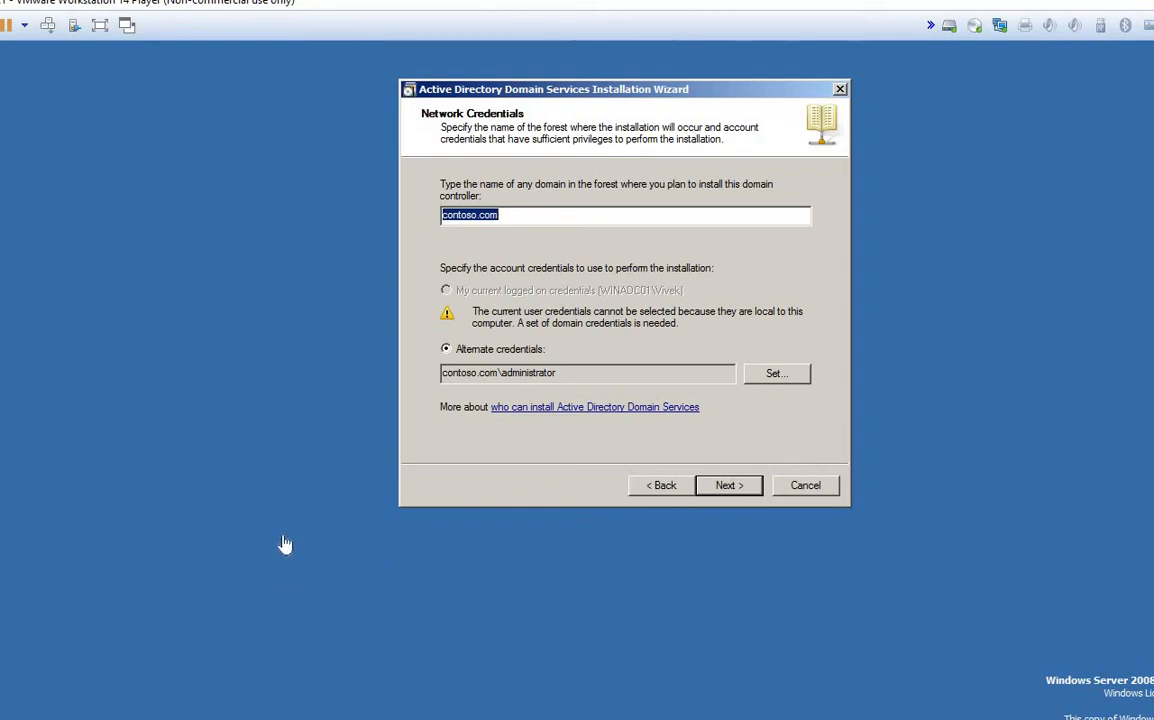
click(3, 717)
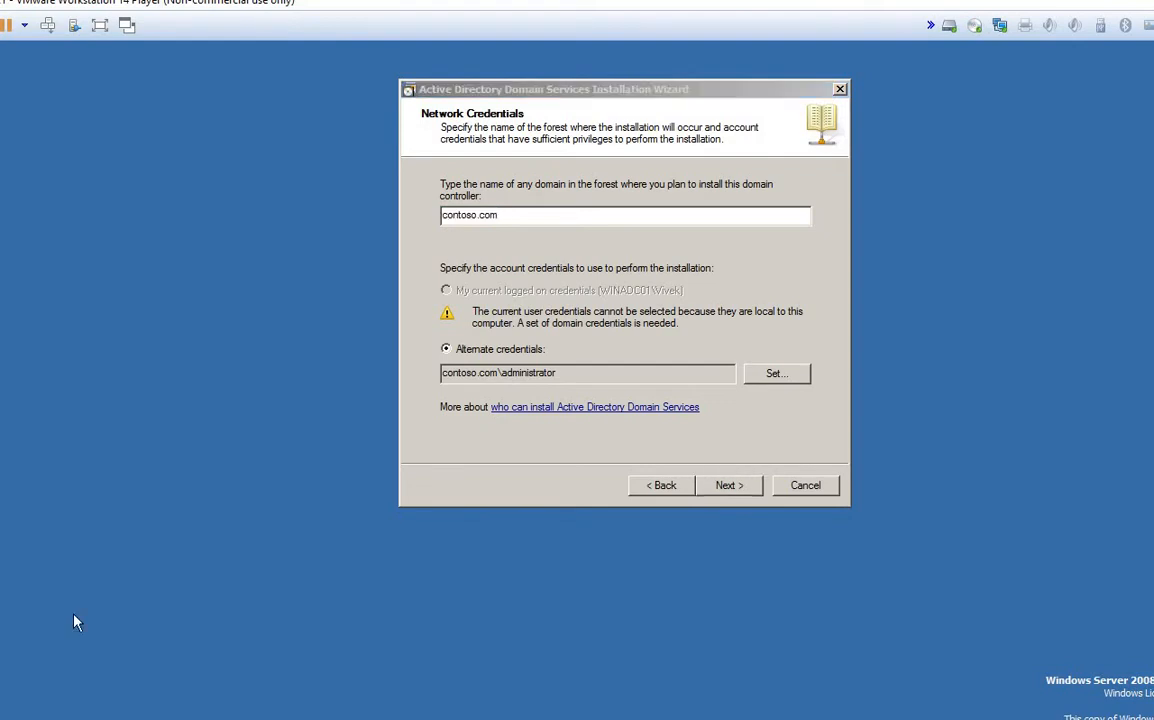
click(209, 476)
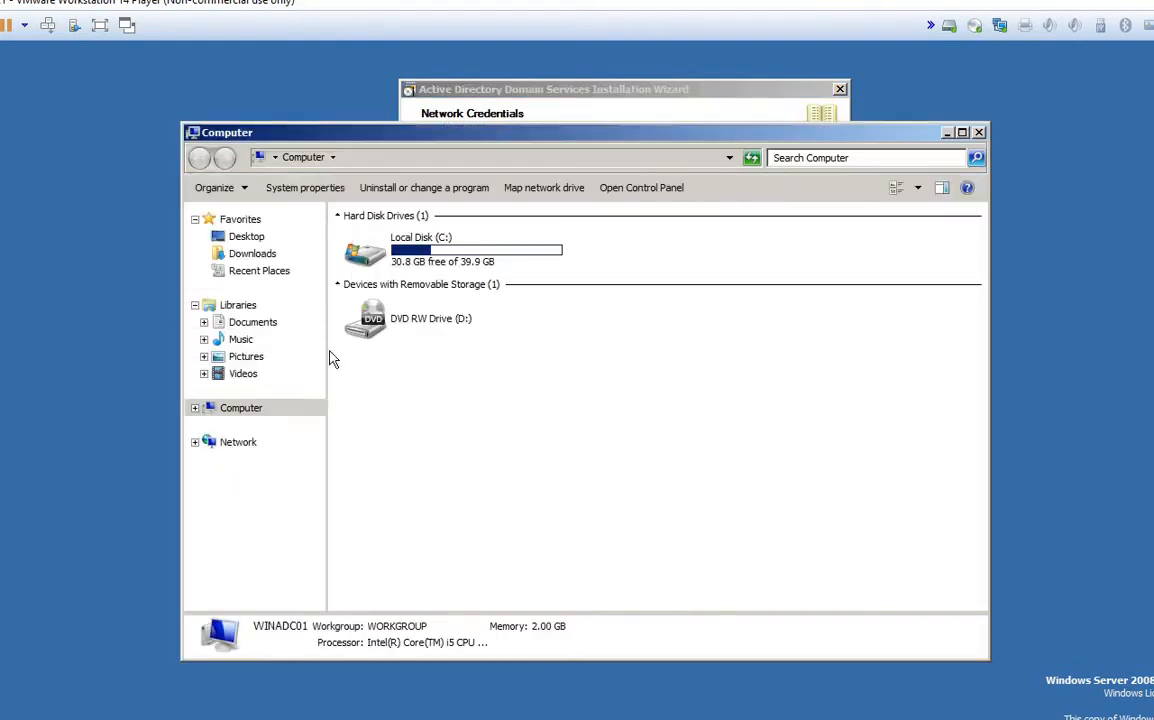
Step: Browse to C:\Windows\debug and open the dcpromoui log in Notepad
double_click(400, 245)
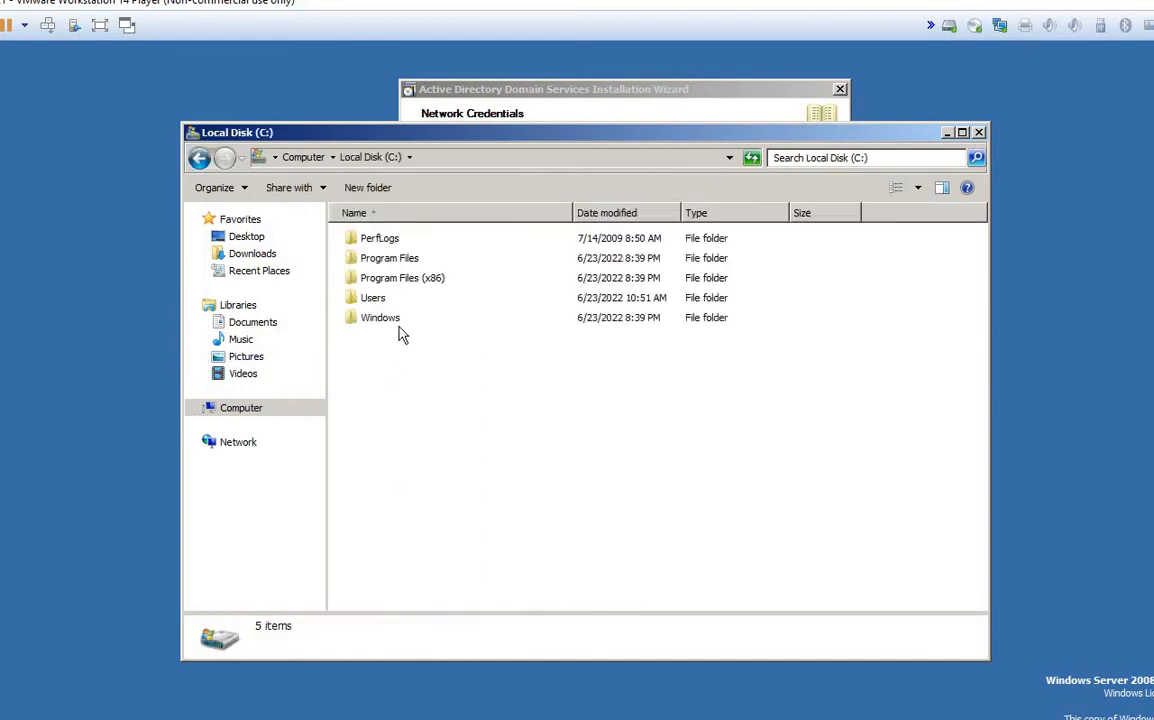
double_click(388, 319)
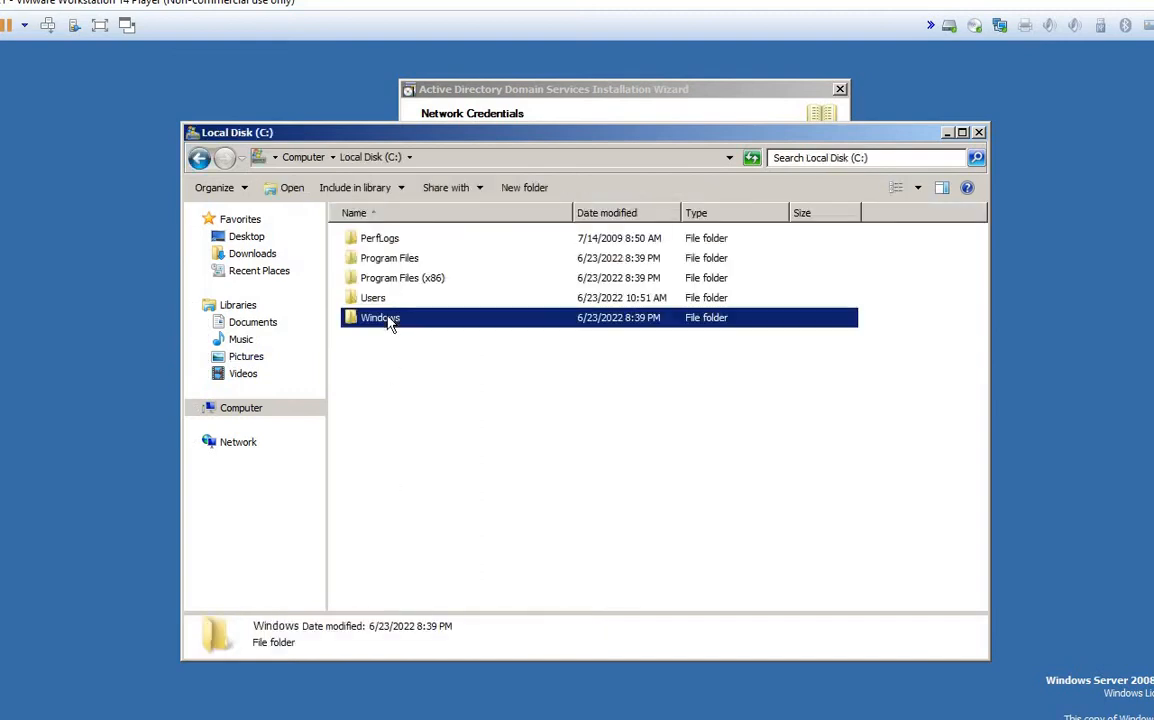
click(390, 323)
key(e)
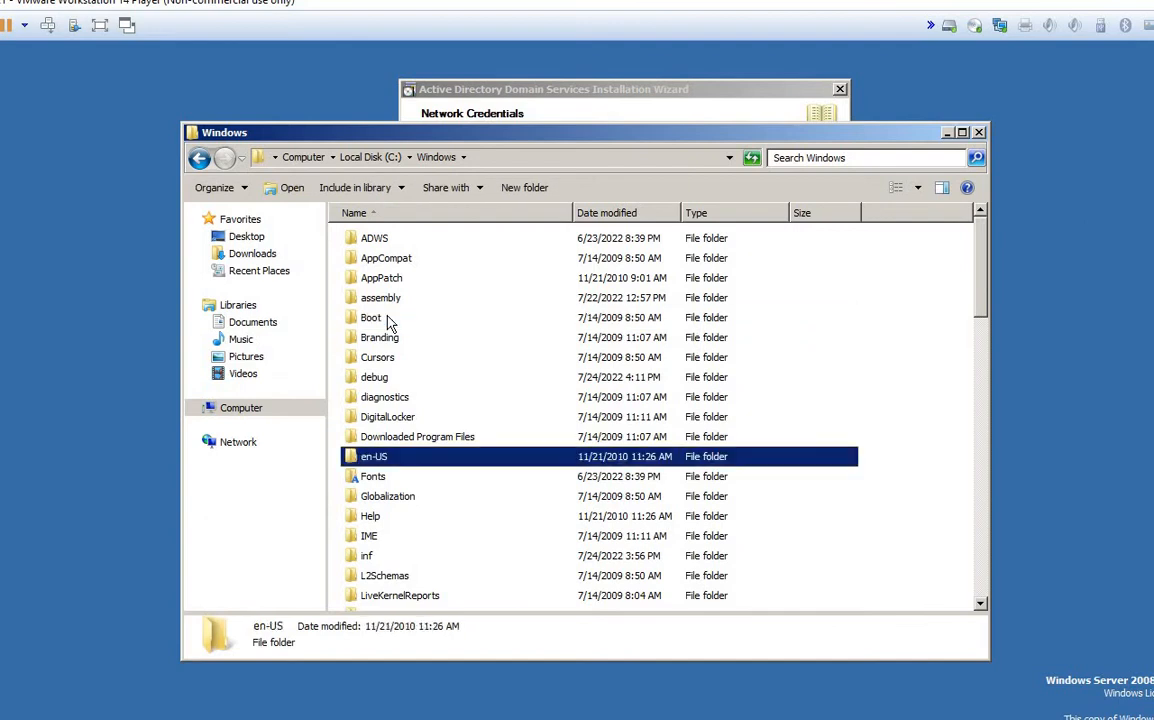
key(BackSpace)
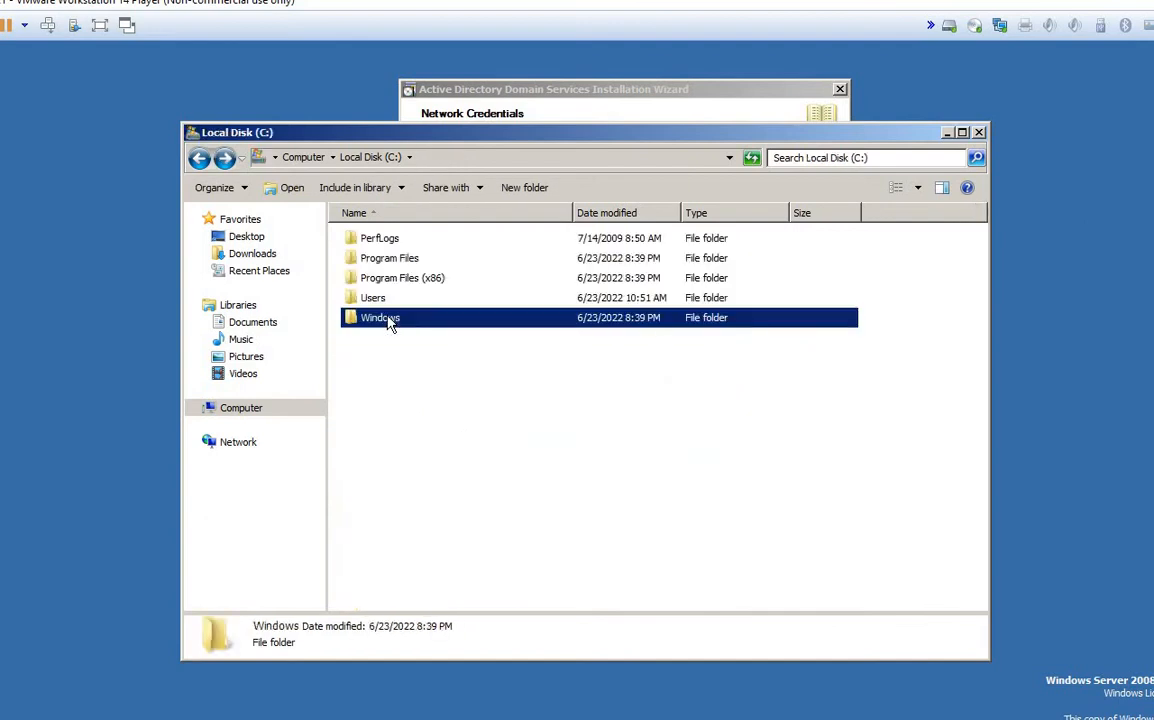
double_click(390, 320)
key(d)
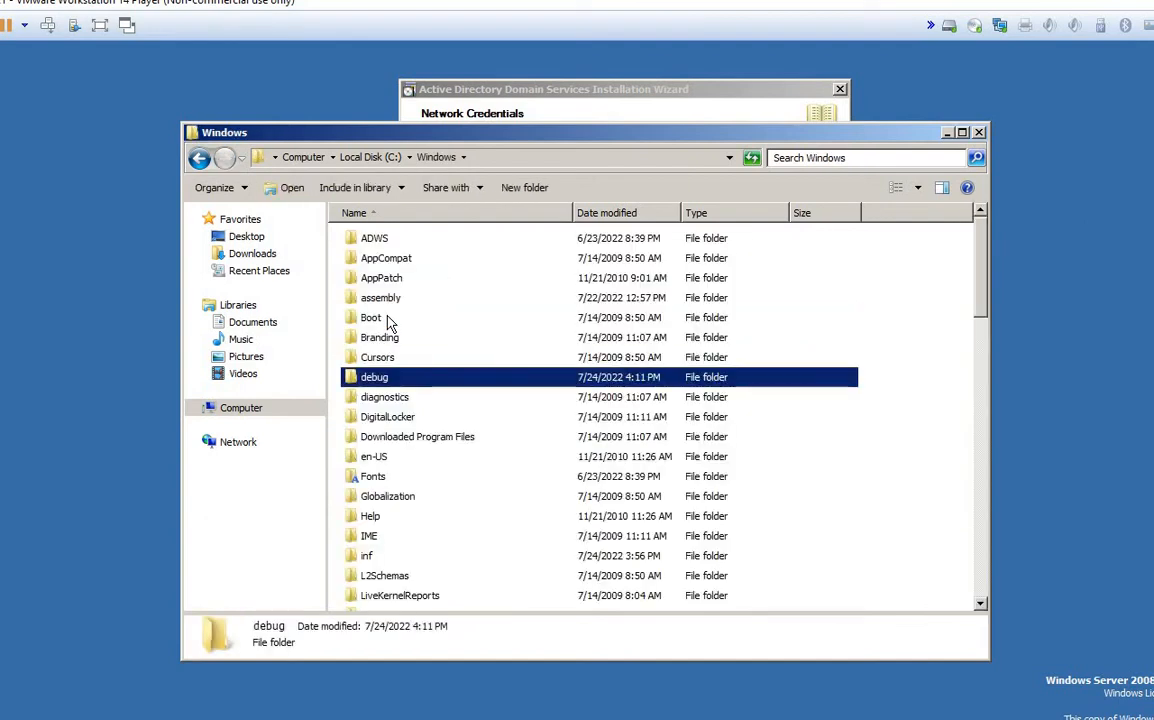
key(Return)
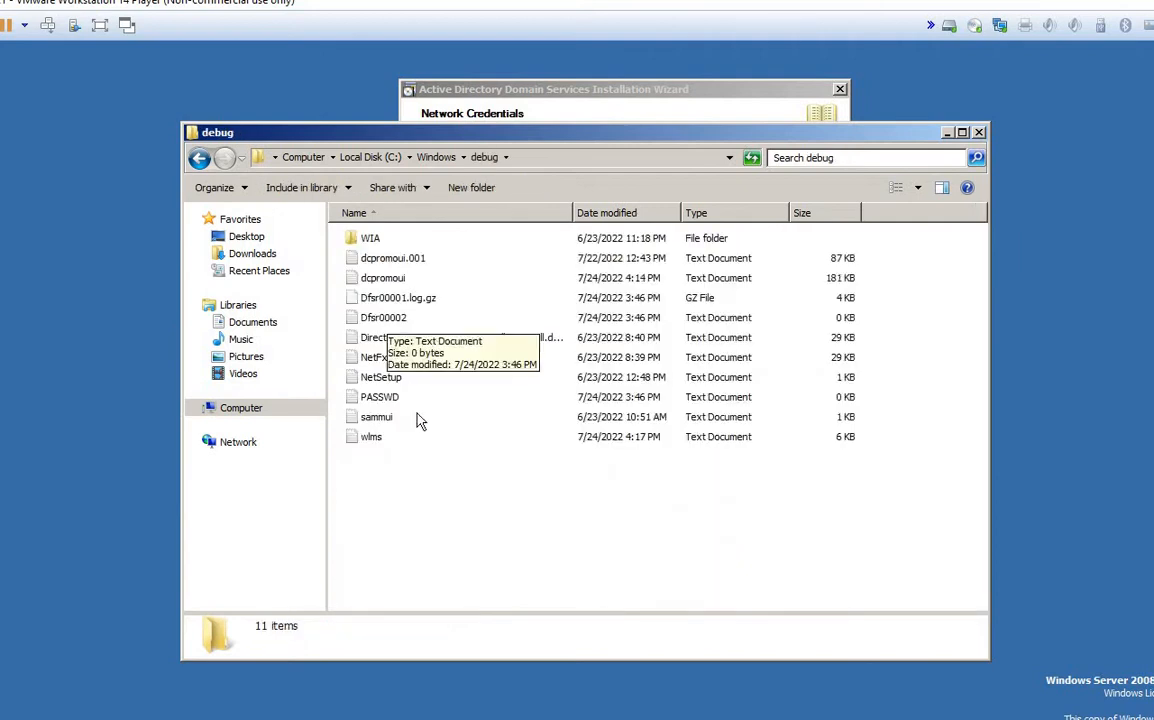
double_click(388, 281)
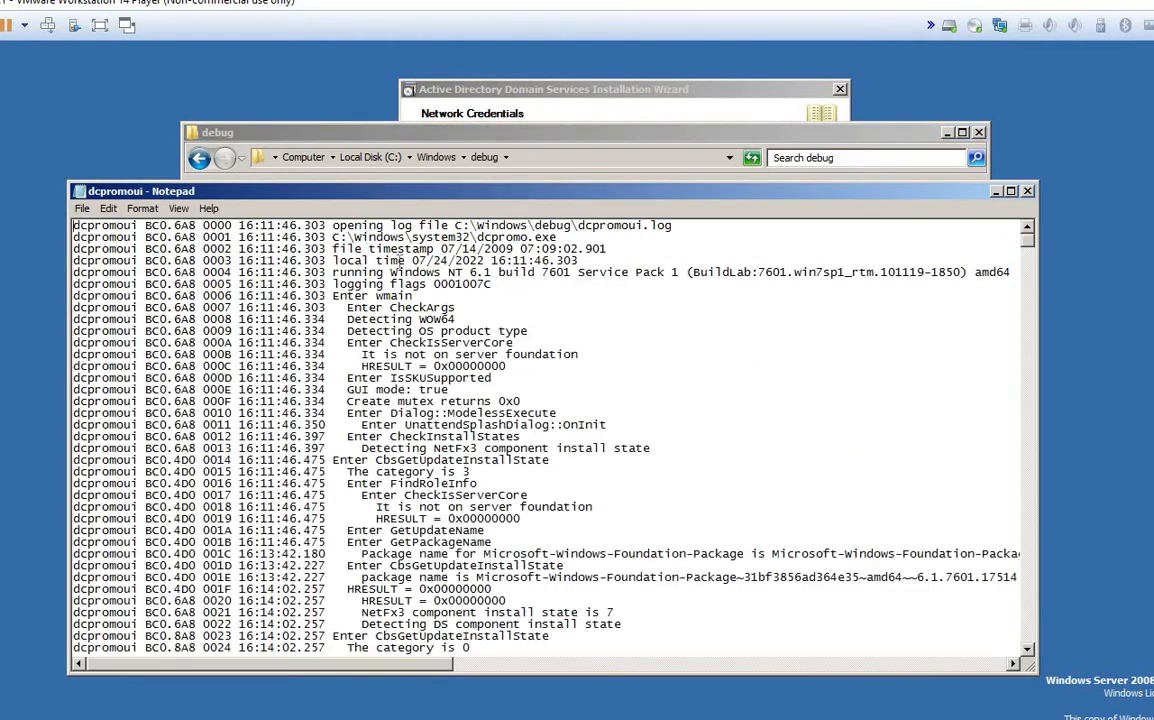
Step: Maximize the dcpromoui log and highlight the DomainControllerName and domain details near its end
click(1010, 191)
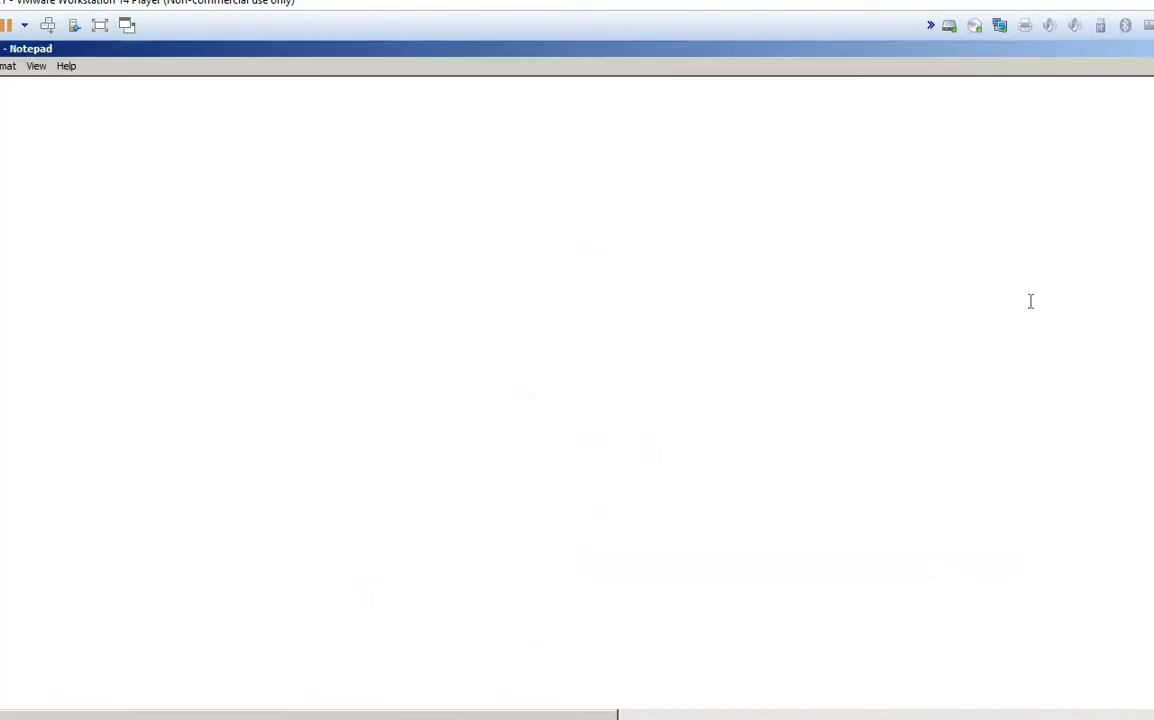
drag(1152, 105, 1152, 684)
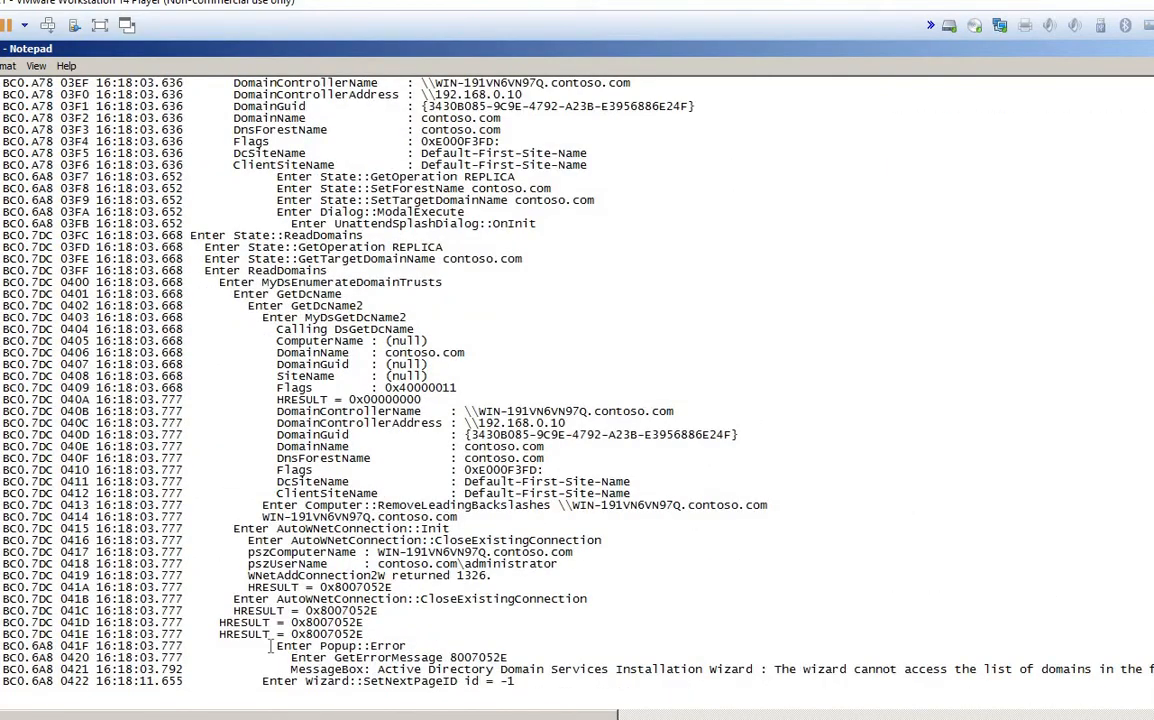
drag(270, 646, 412, 650)
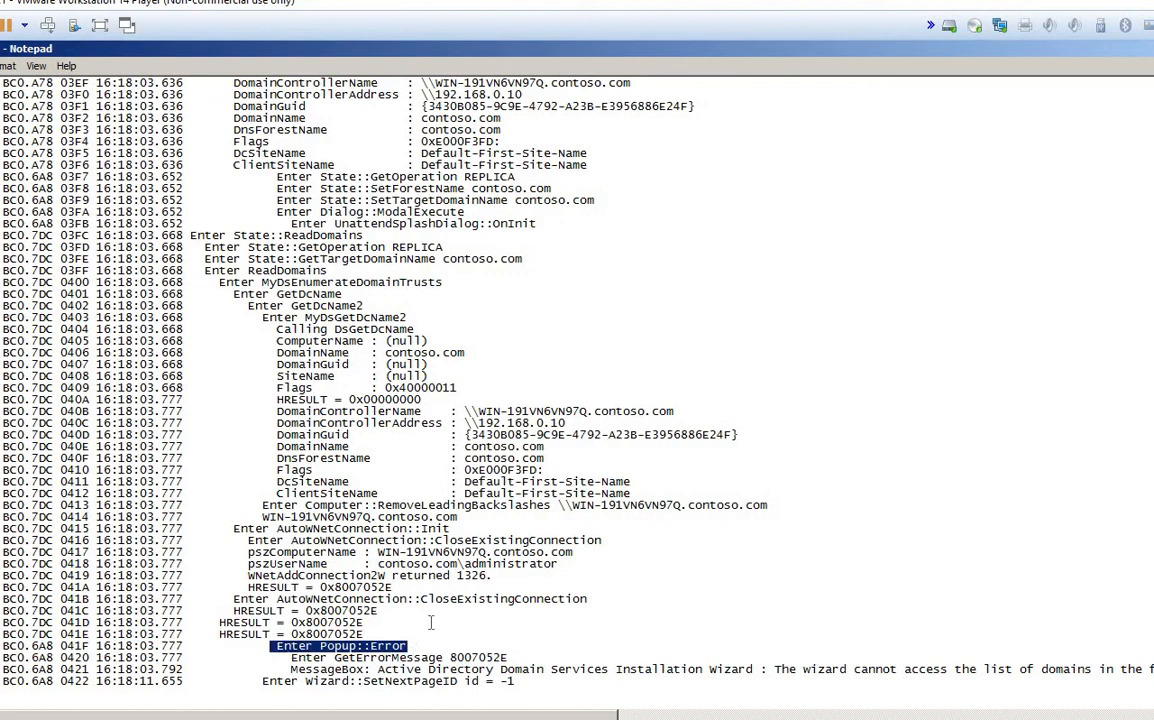
drag(282, 411, 678, 413)
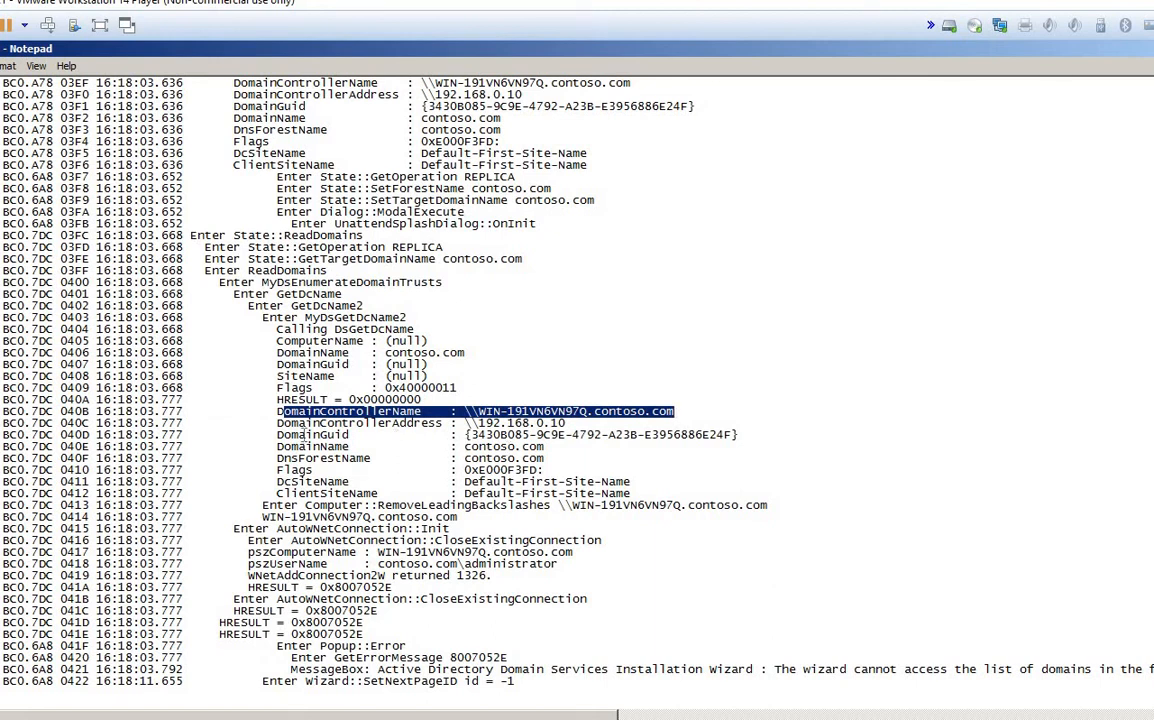
drag(277, 435, 791, 502)
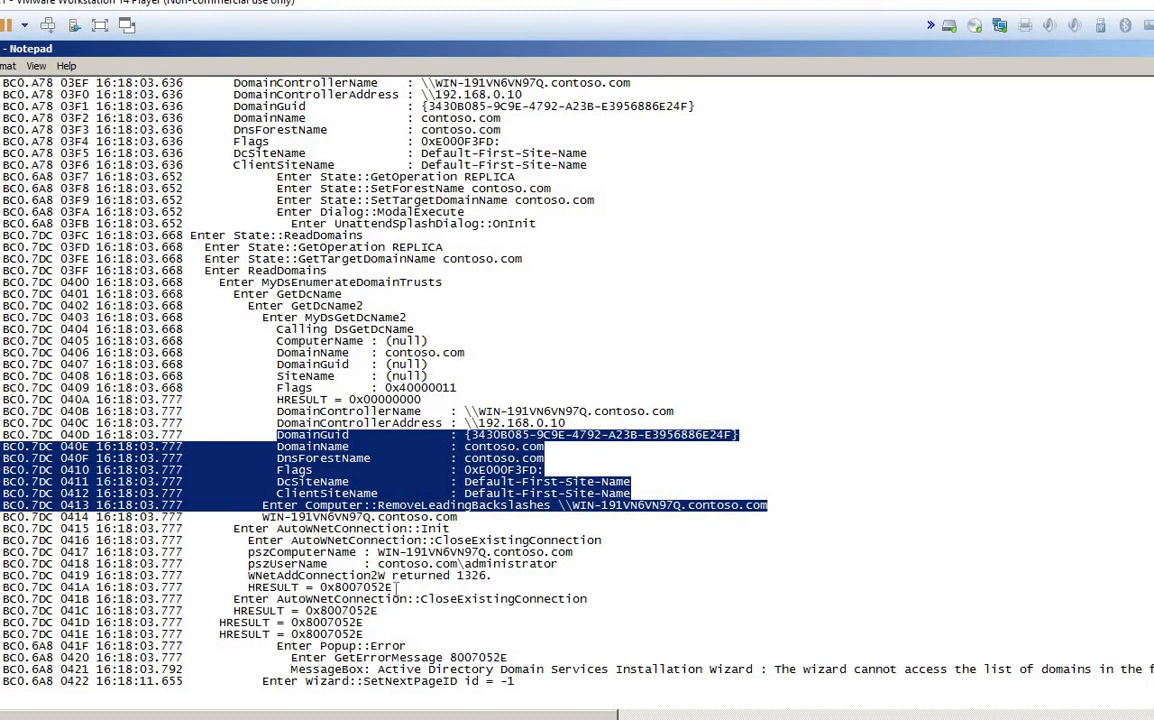
Step: Select the 'WNetAddConnection2W returned 1326' line and the 'GetErrorMessage 8007052E' text
drag(248, 576, 487, 571)
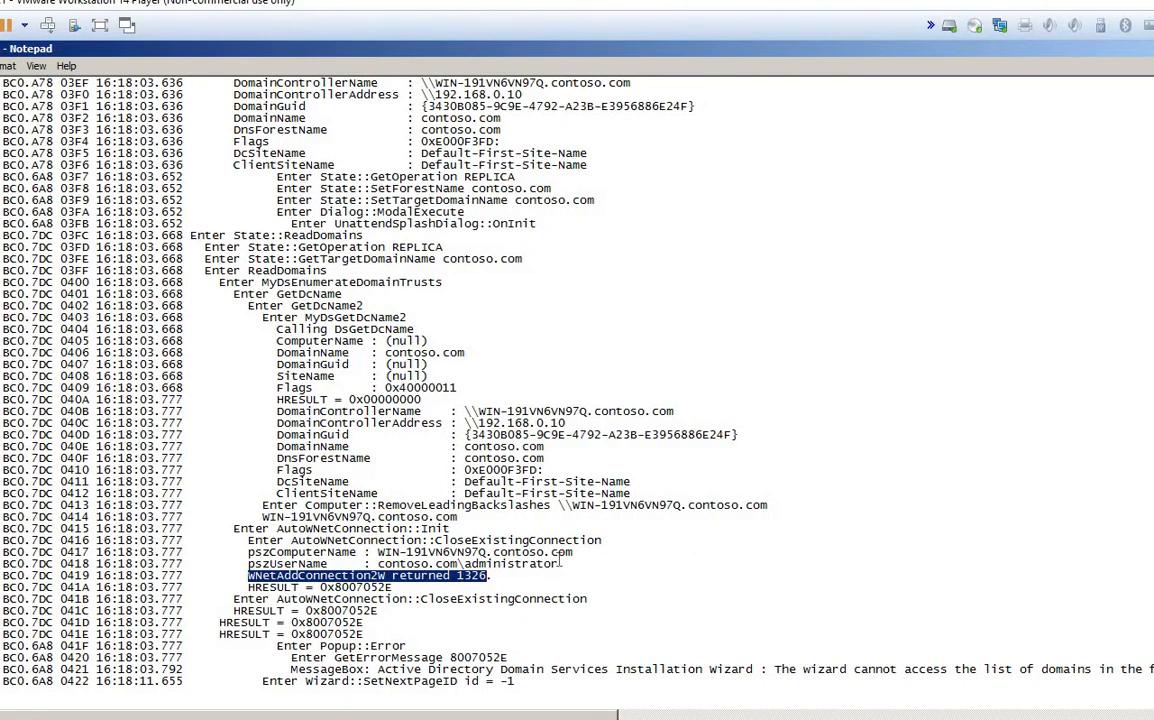
drag(560, 565, 2, 541)
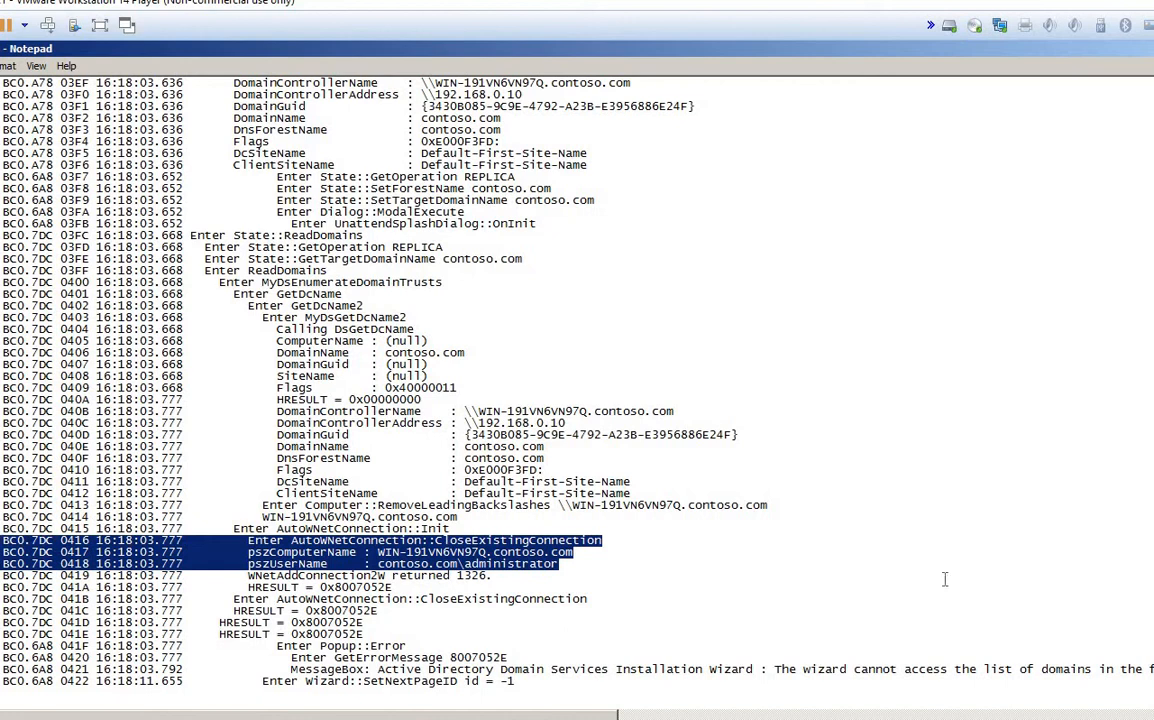
drag(481, 576, 246, 584)
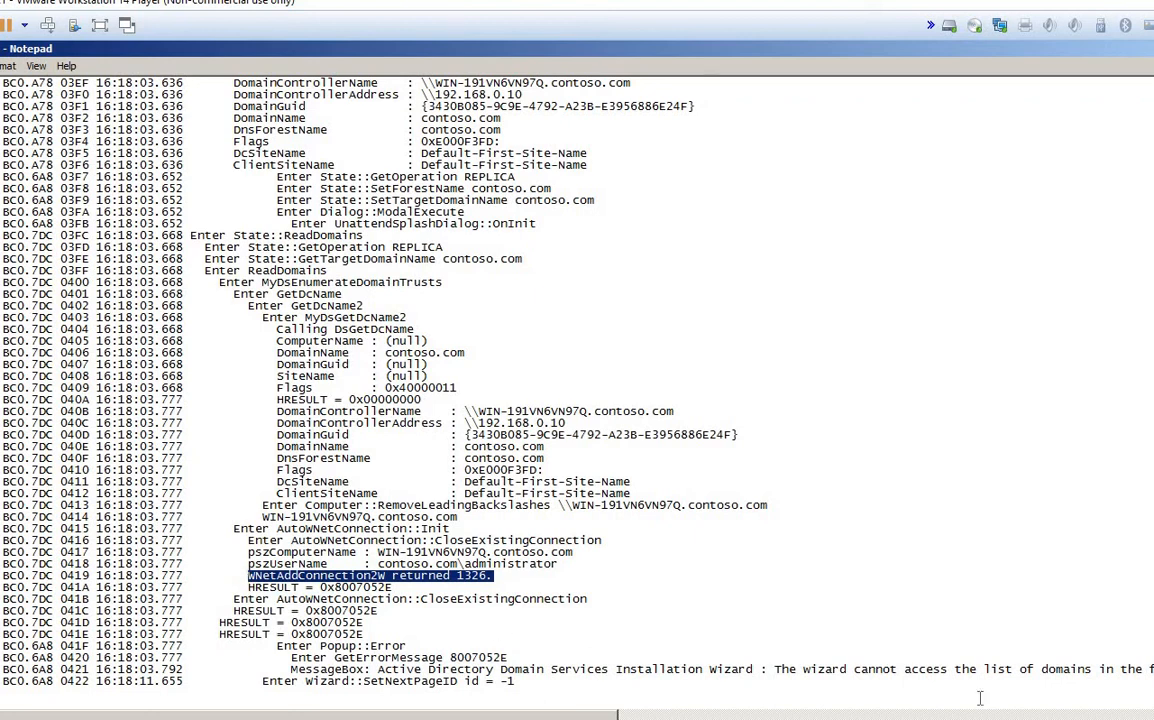
drag(1146, 668, 1150, 657)
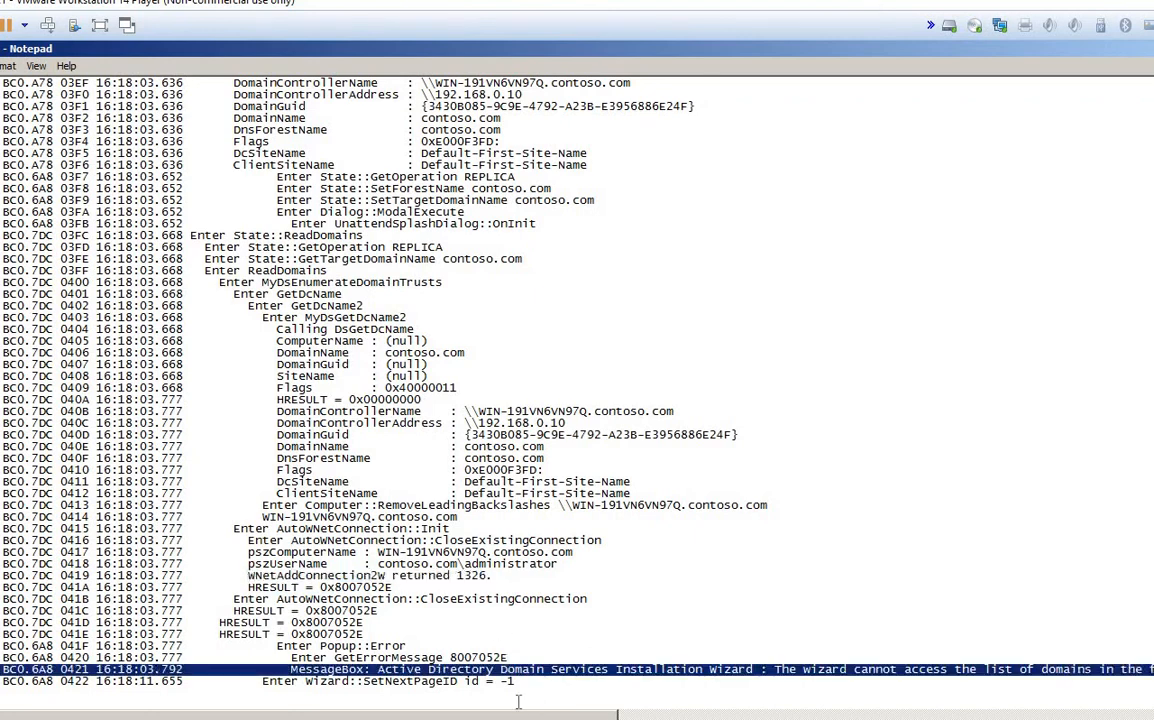
drag(270, 647, 411, 645)
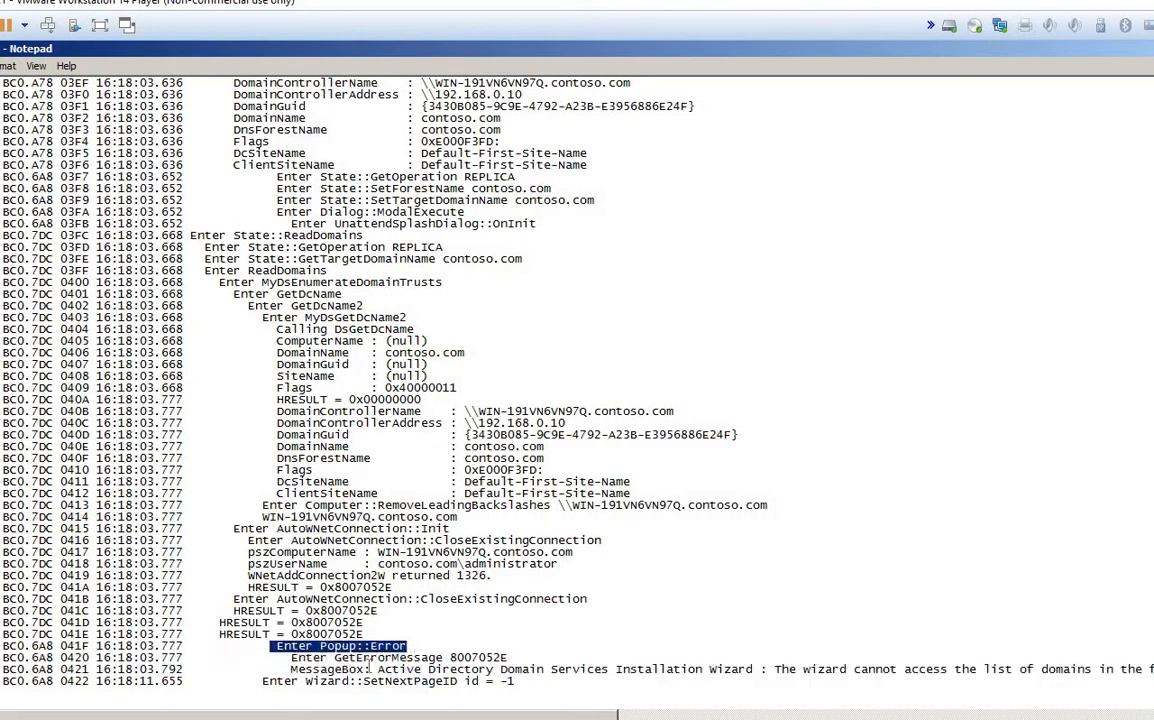
drag(278, 658, 336, 658)
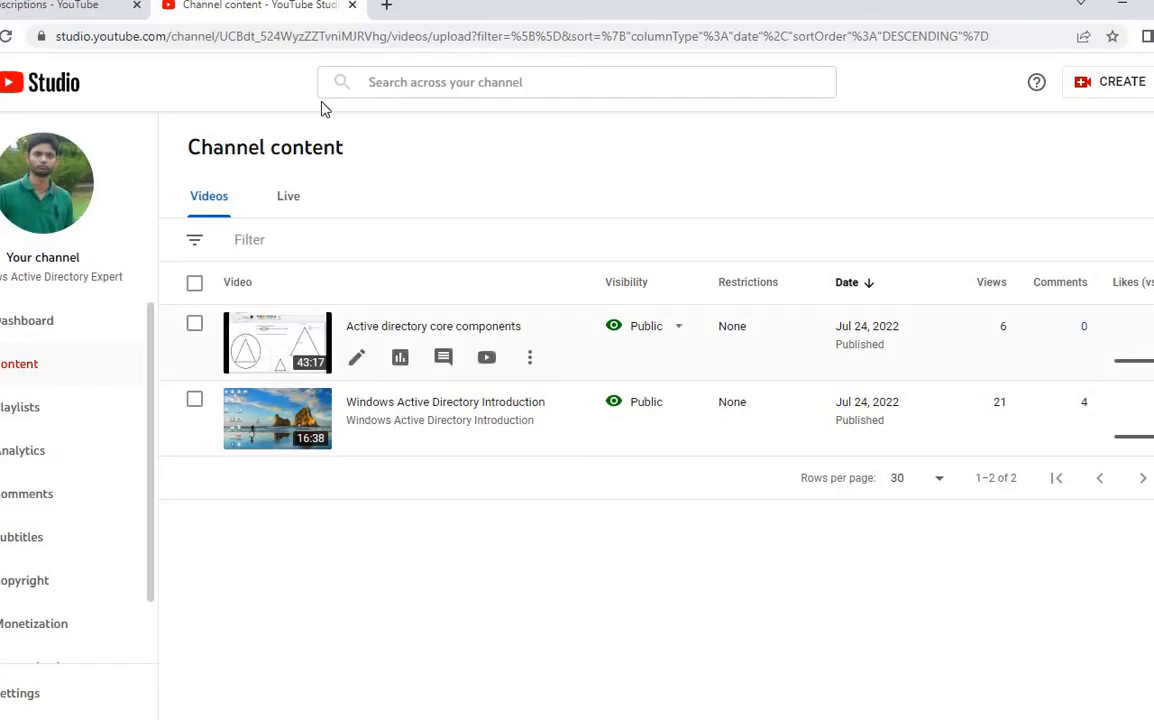
Step: Try loading Google in a new Chrome tab and close the resulting privacy error tab
key(ctrl+t)
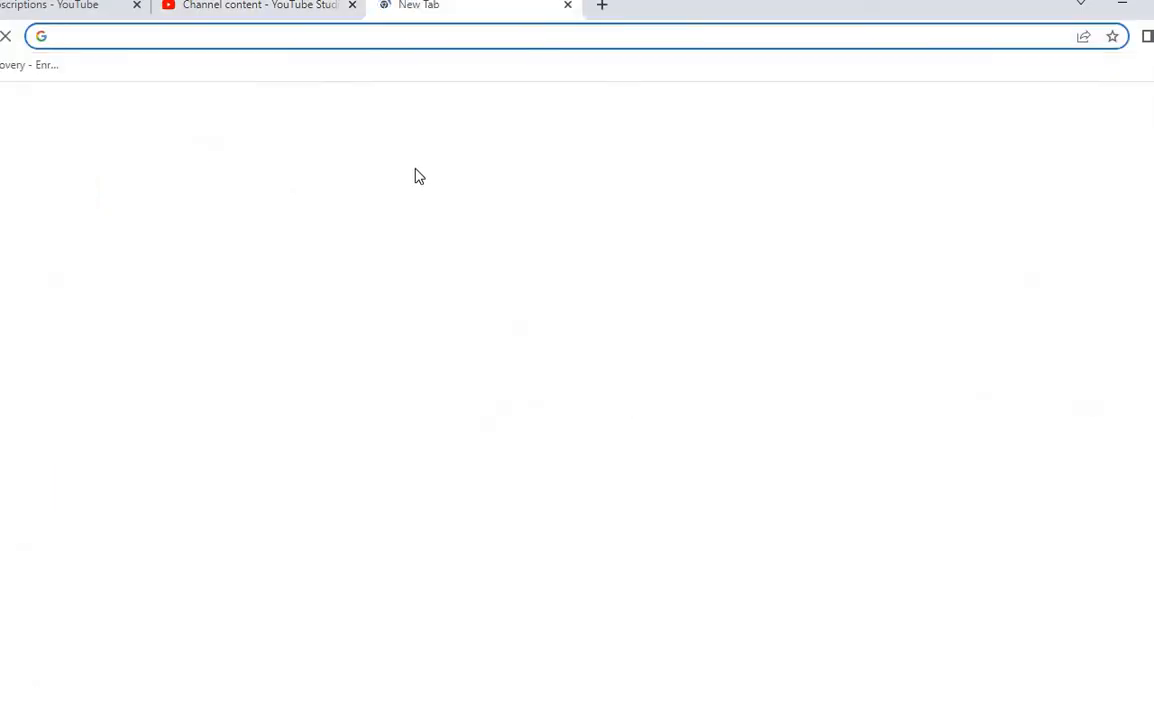
text(googl)
key(Return)
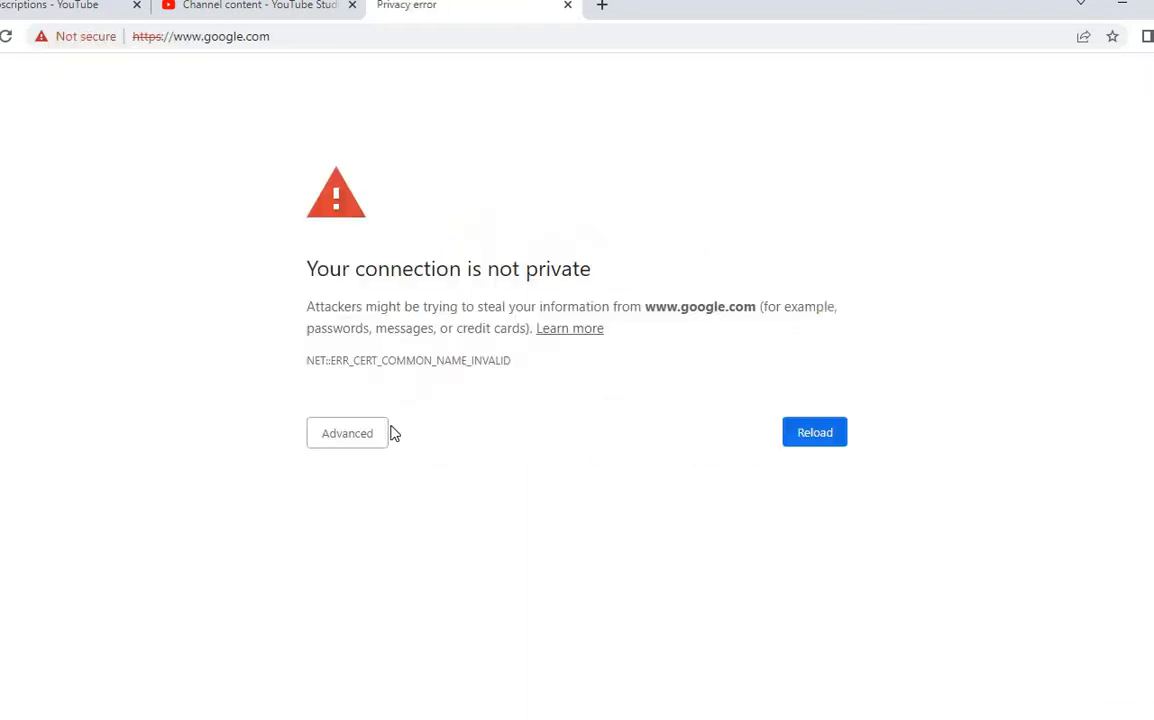
click(566, 6)
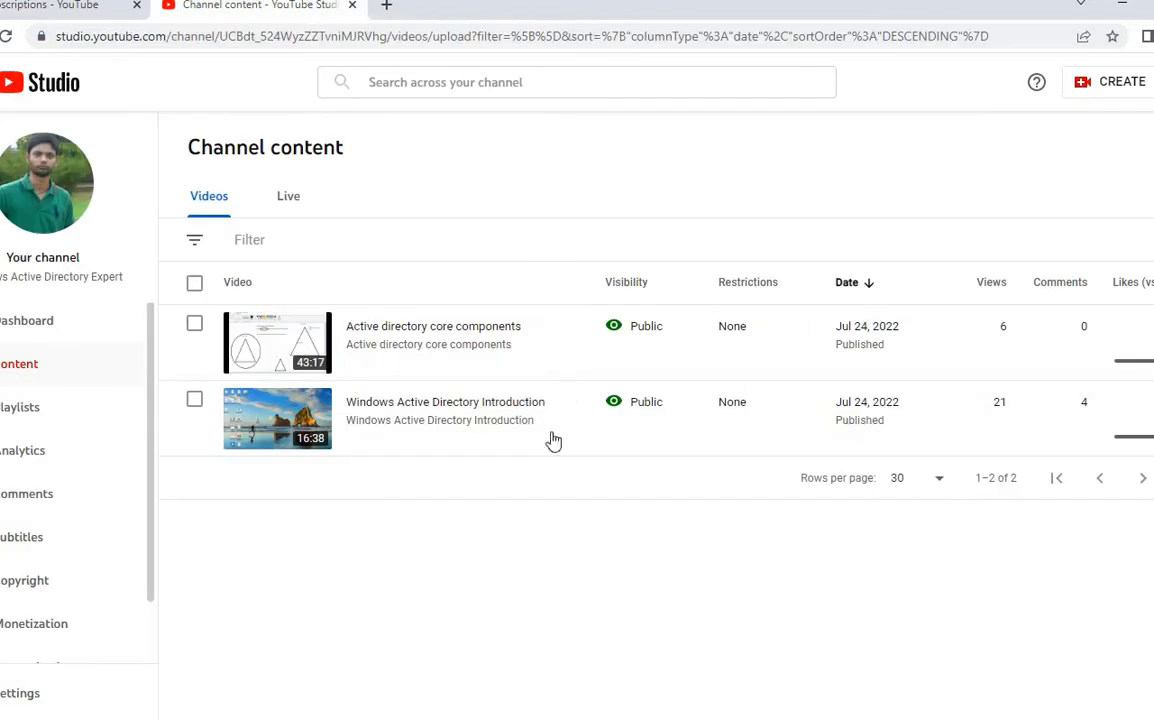
Step: Go to bing.com in a new tab and paste 'GetErrorMessage 8007052E' into its search box
click(388, 6)
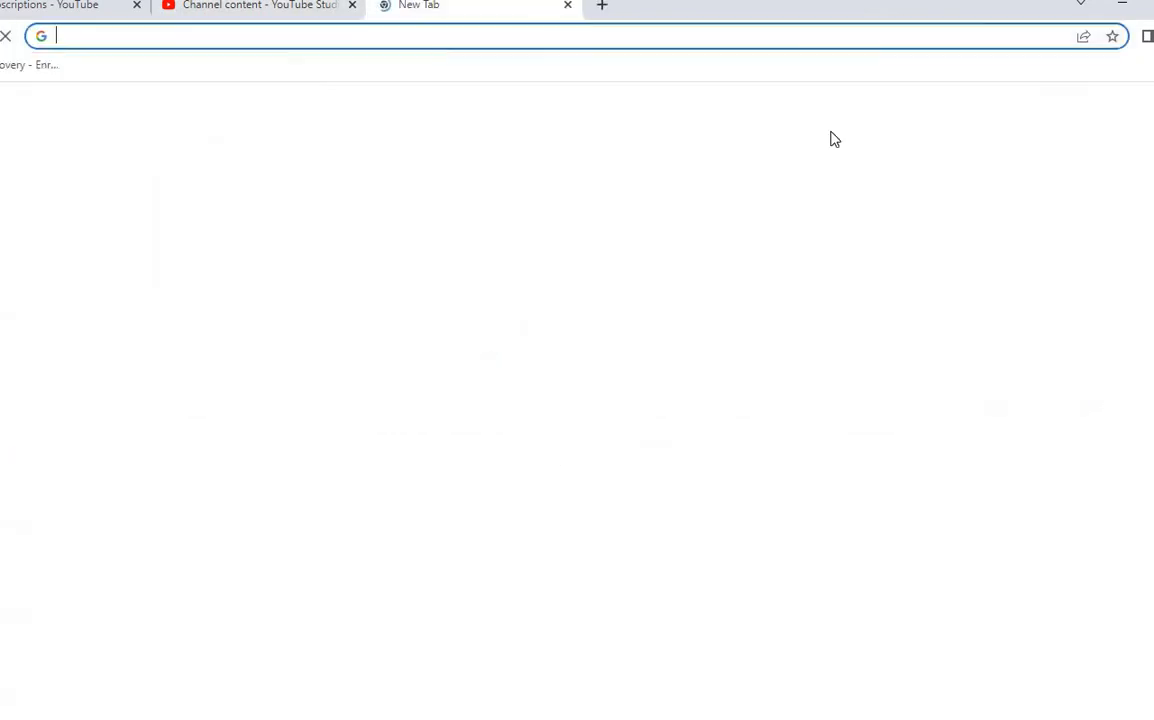
click(388, 40)
text(bi)
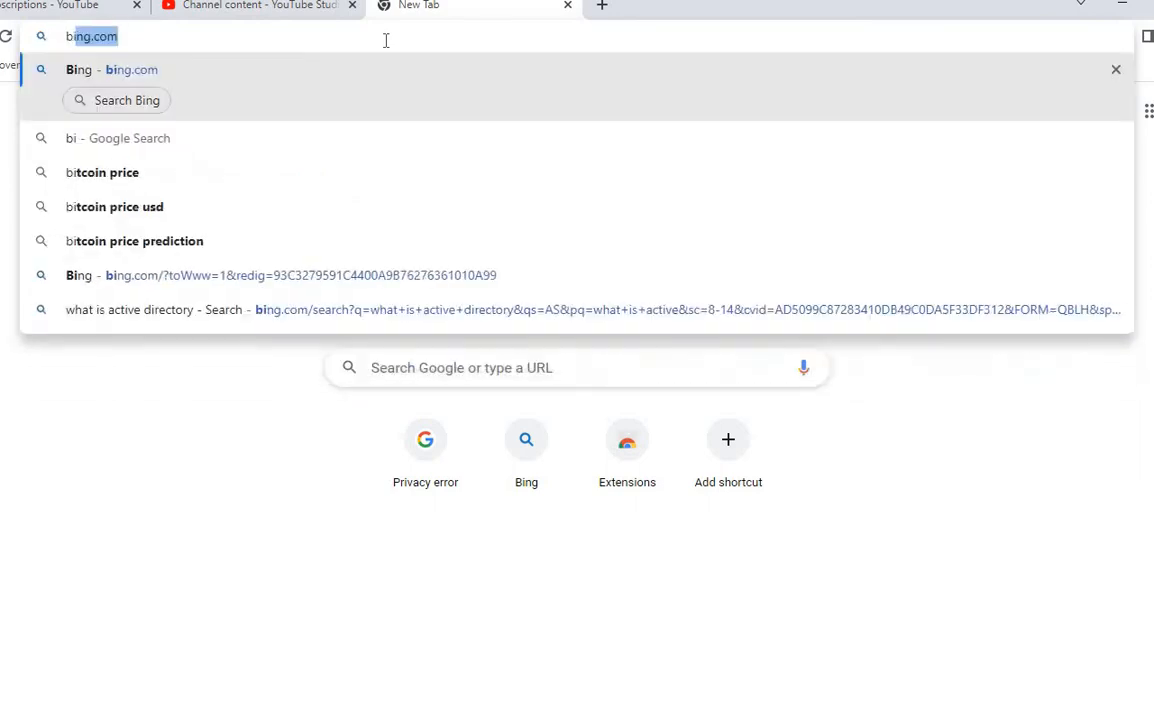
text(ng.com)
key(Return)
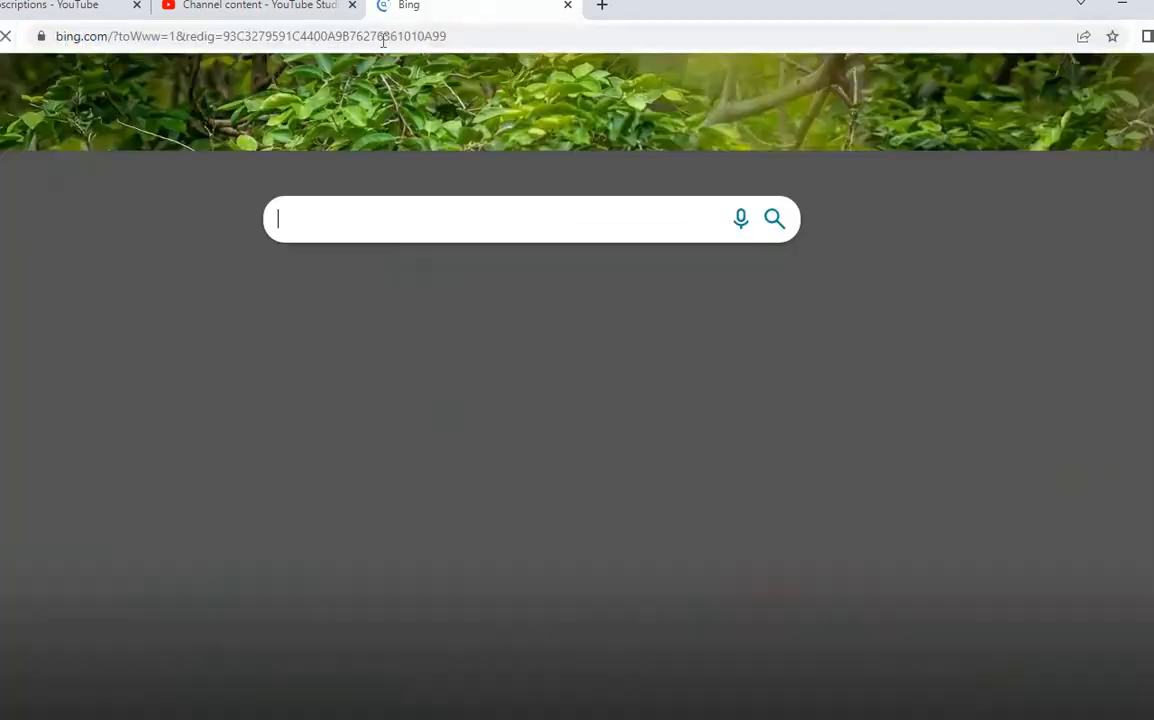
text(GetErrorMessage 8007052E)
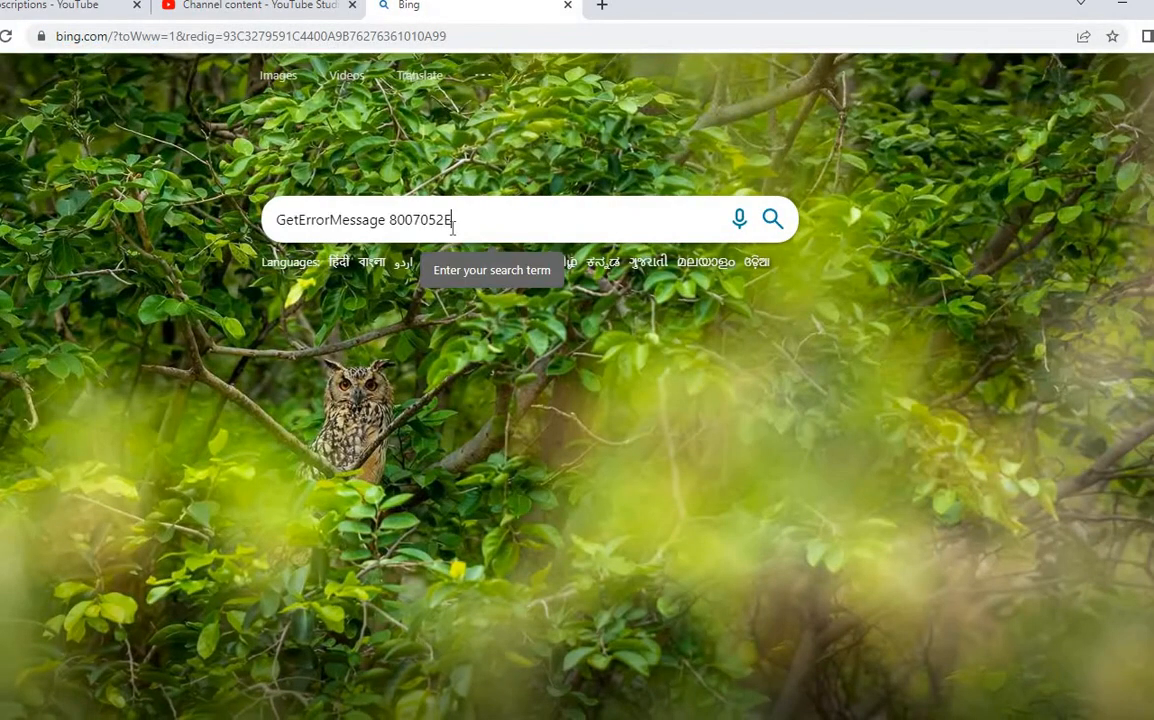
key(Return)
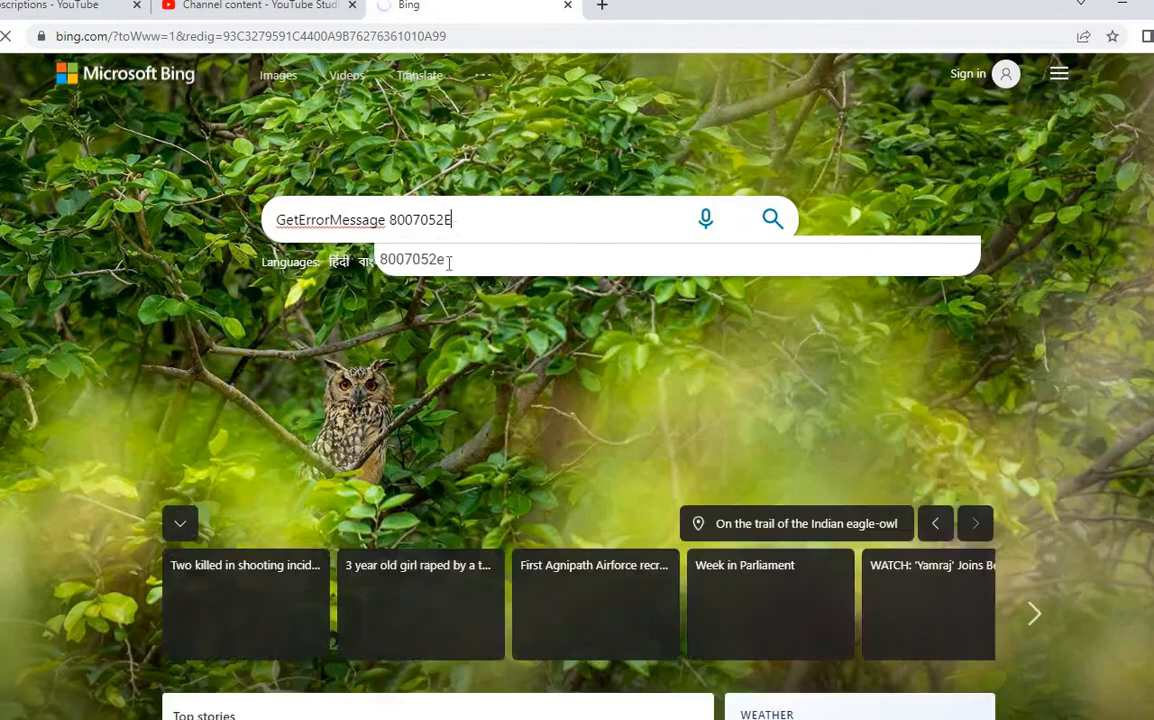
Step: Search Bing for GetErrorMessage 8007052E and highlight the top result's username-typo suggestion
click(771, 219)
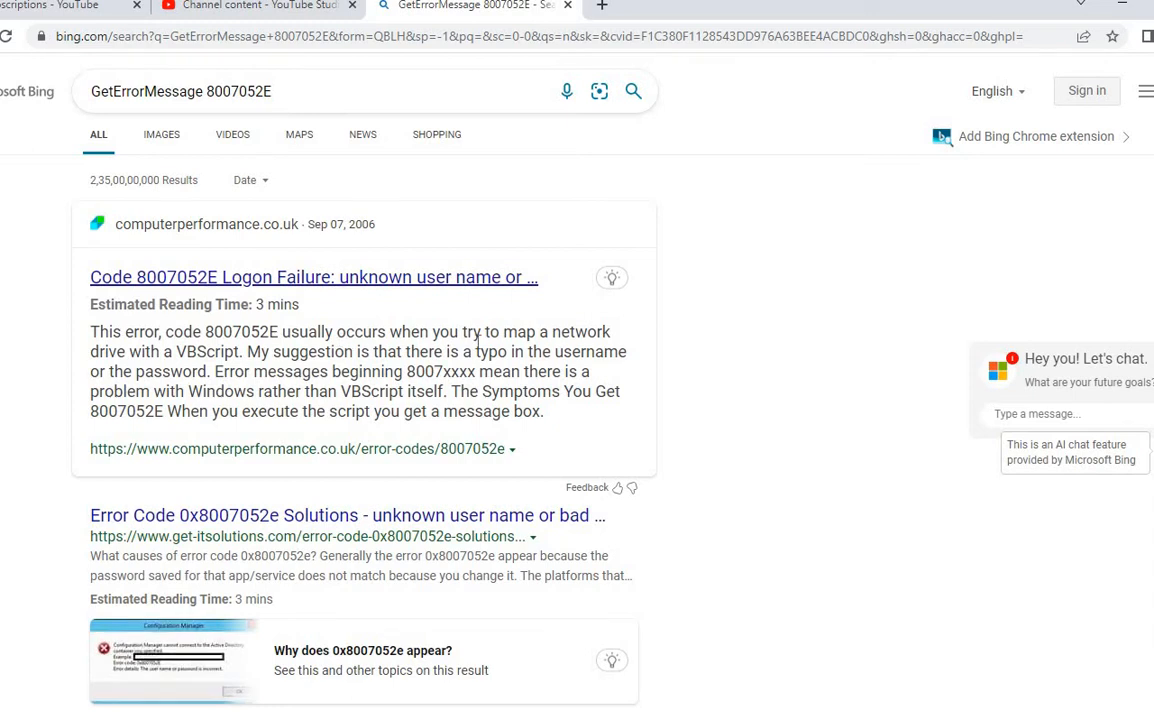
drag(152, 357, 552, 352)
scroll(399, 456, down, 3)
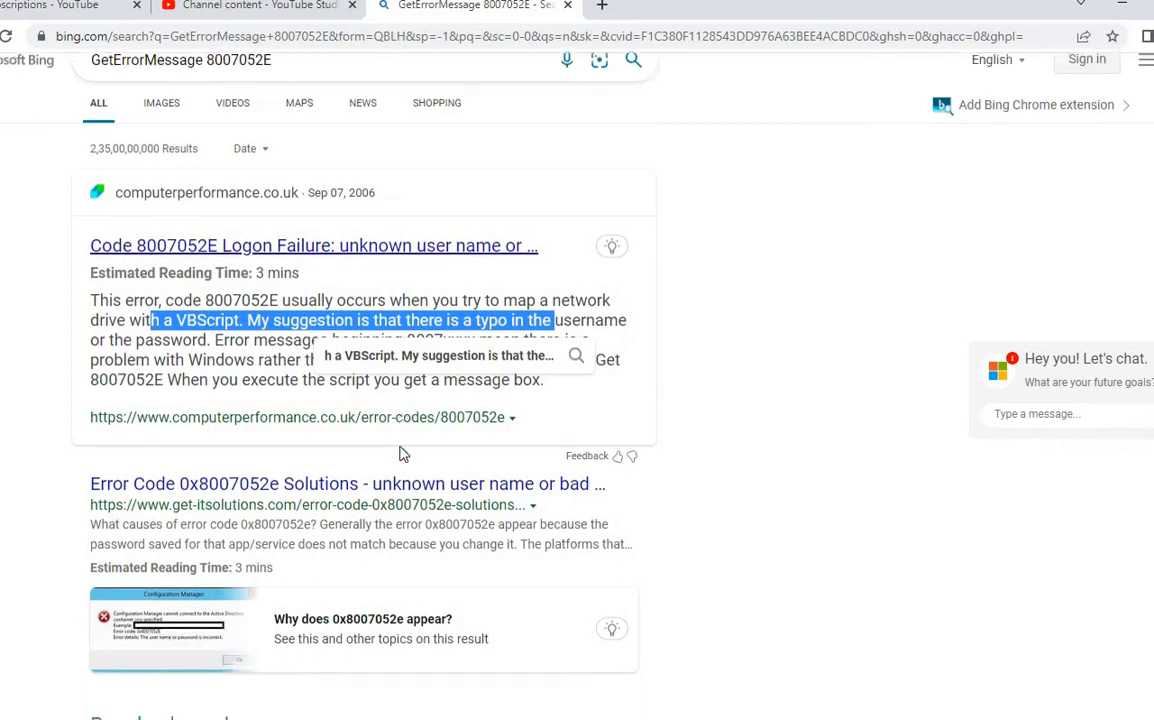
scroll(245, 495, down, 3)
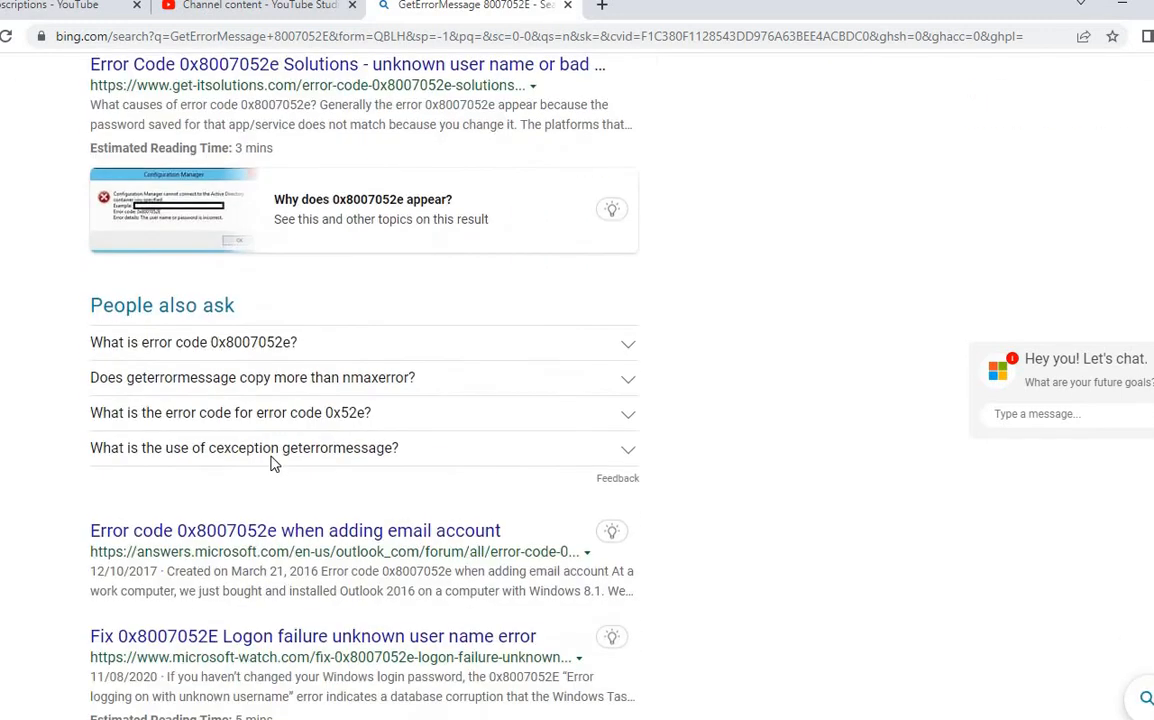
Step: Expand 'What is error code 0x8007052e?' and highlight its unknown user name or bad password explanation
click(258, 342)
drag(388, 369, 586, 389)
click(268, 366)
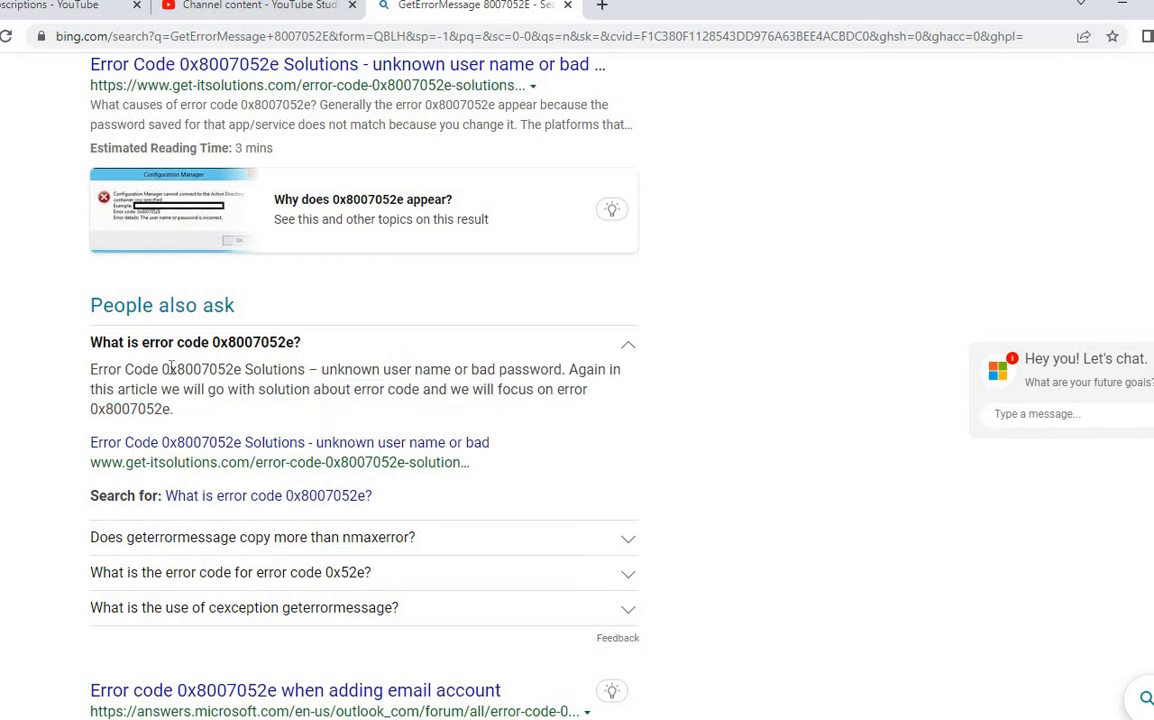
drag(161, 369, 238, 374)
drag(237, 374, 598, 452)
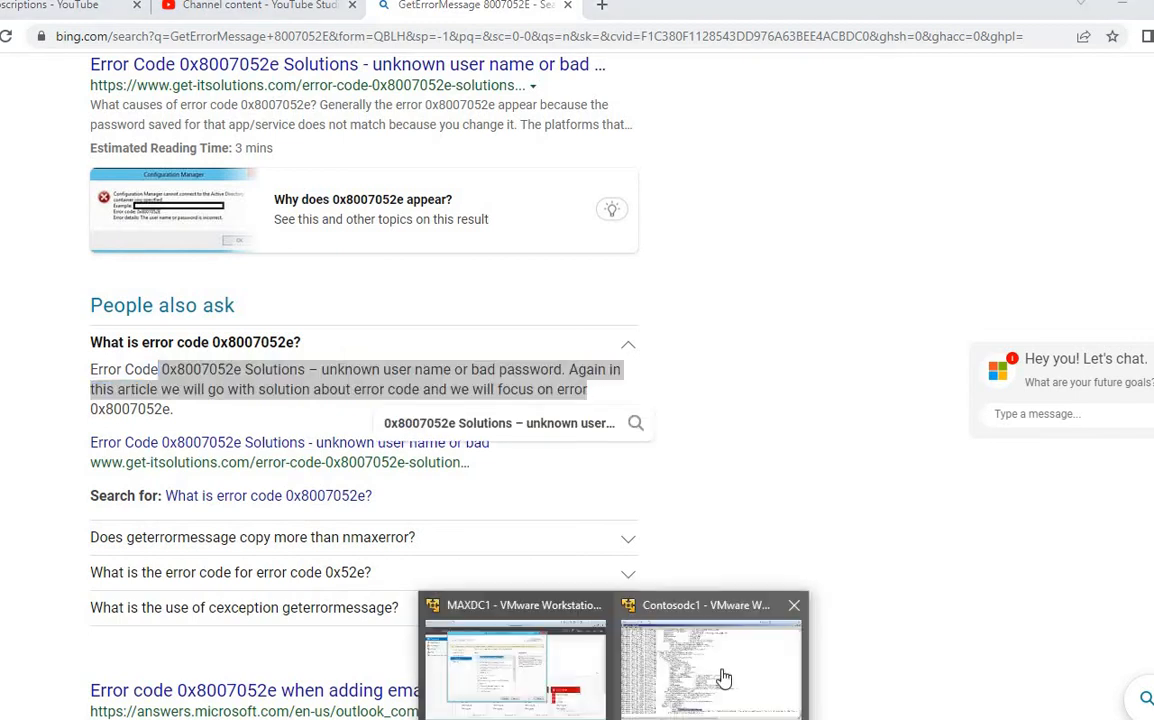
Step: Return to the VM, scroll back up through the dcpromoui log, and close Notepad
click(724, 683)
scroll(507, 607, up, 20)
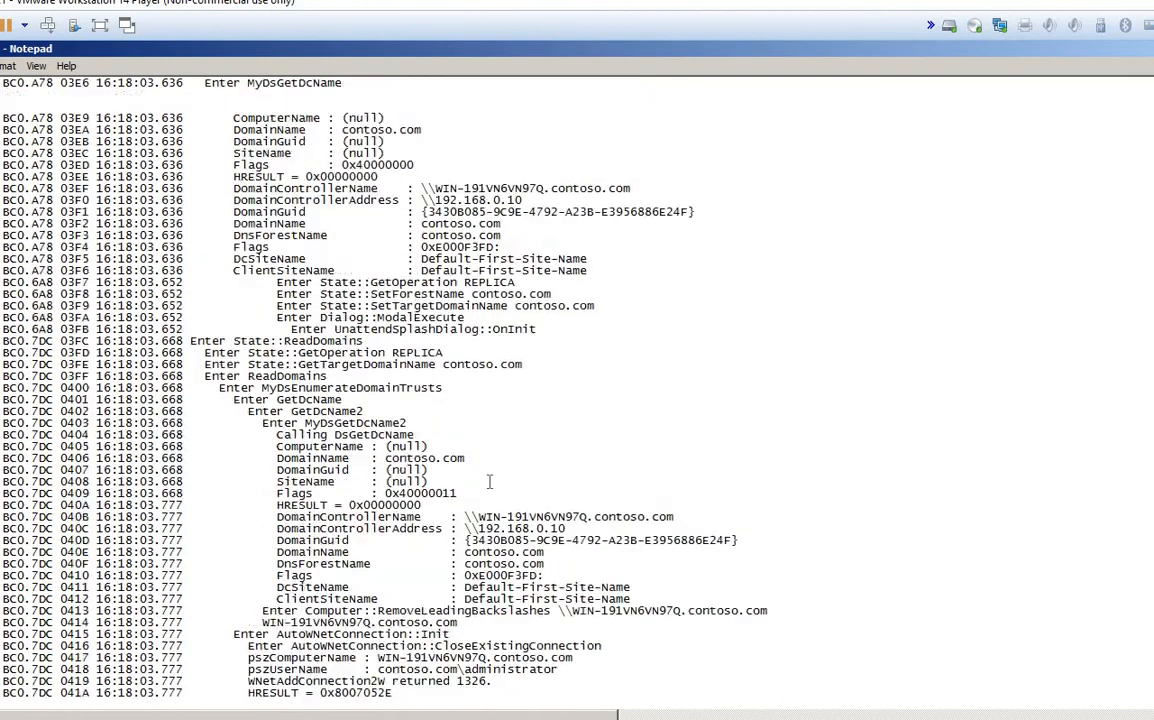
scroll(497, 470, up, 20)
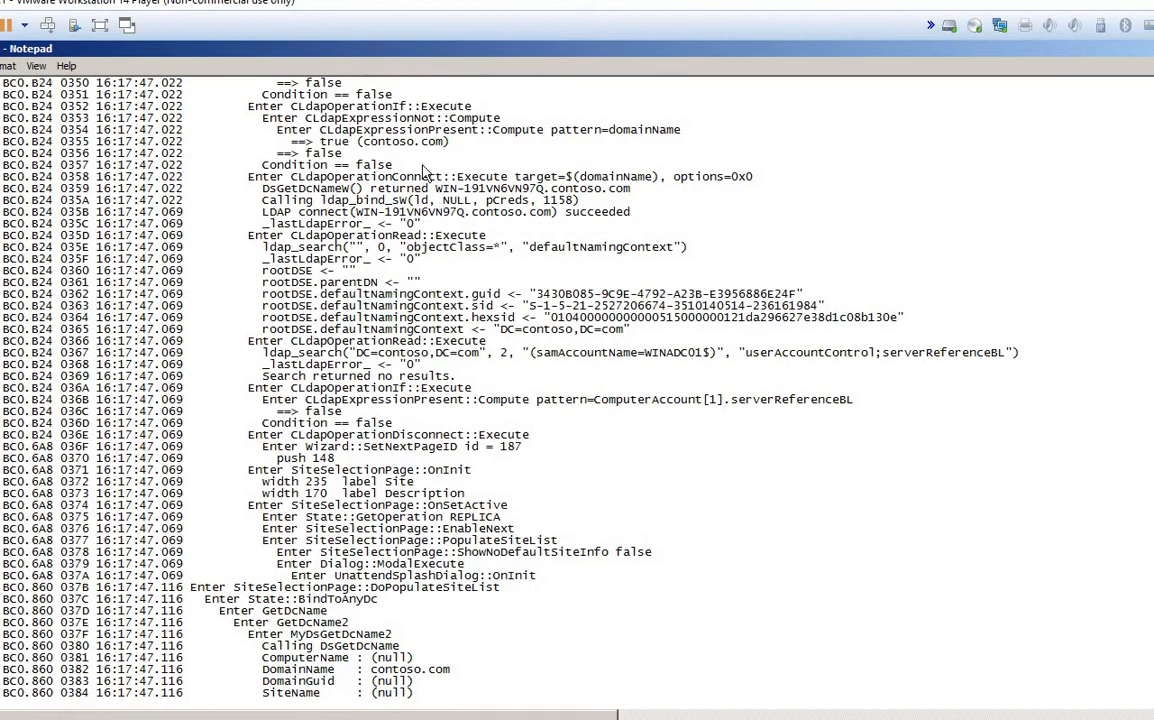
key(alt+F4)
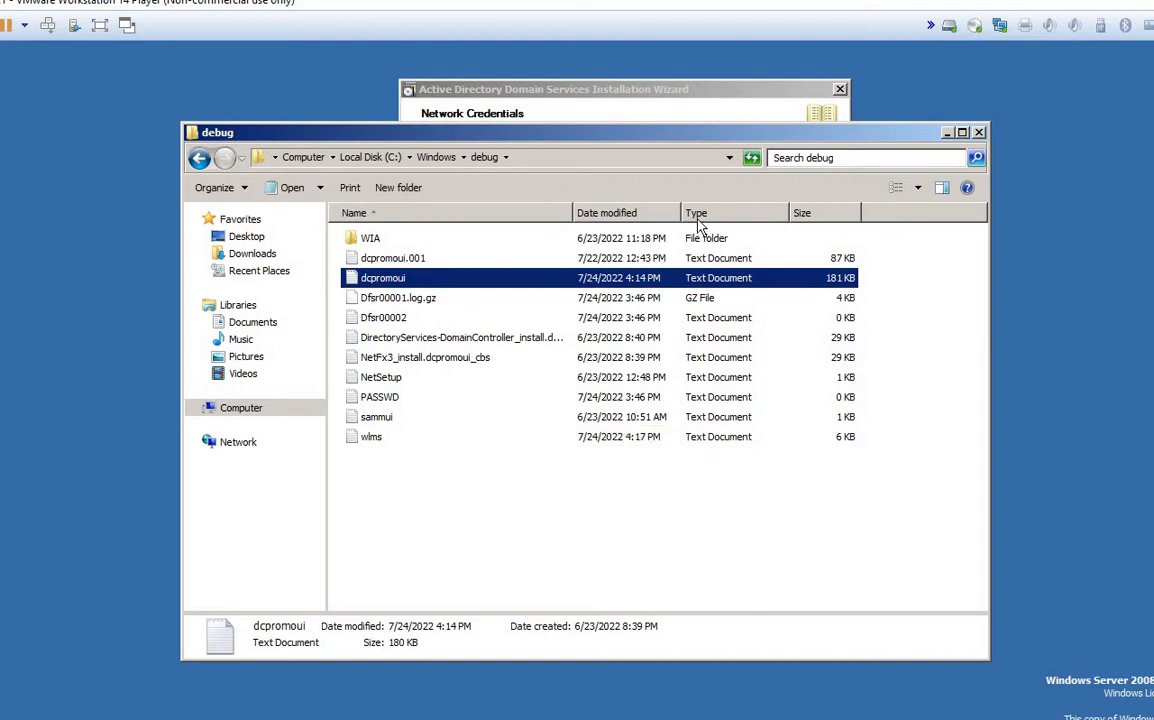
Step: Re-enter the administrator password, then accept contoso.com as the domain and Default-First-Site-Name as the site
click(947, 133)
click(775, 374)
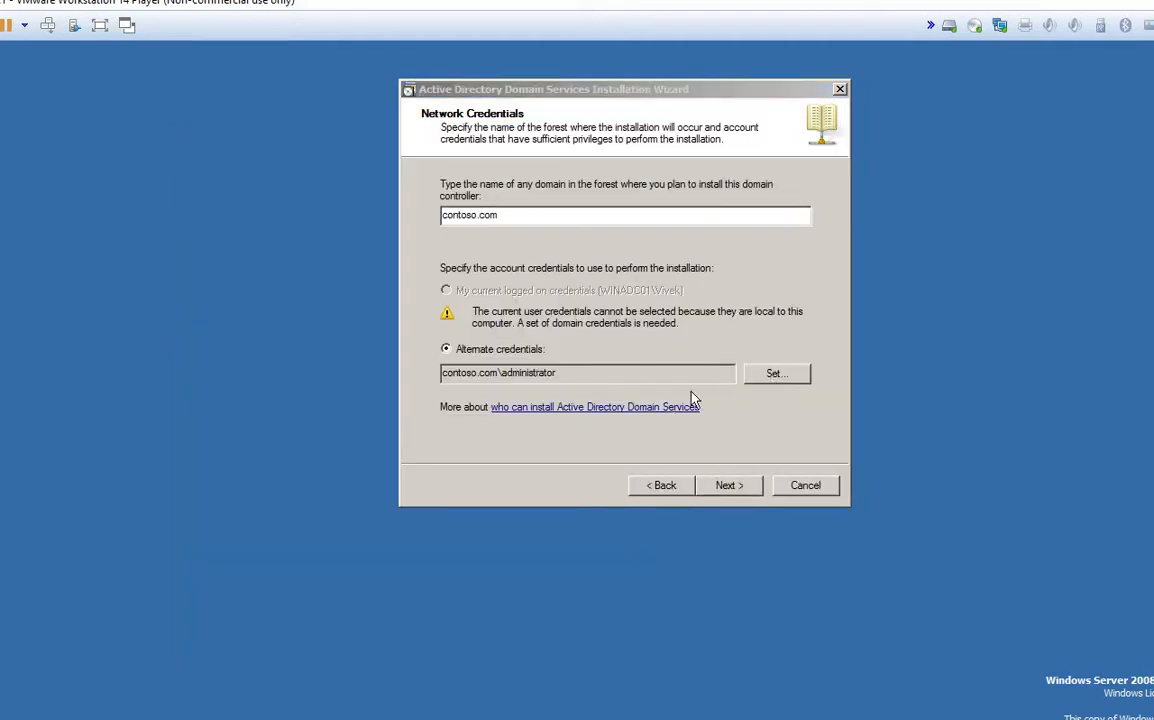
text(Password1)
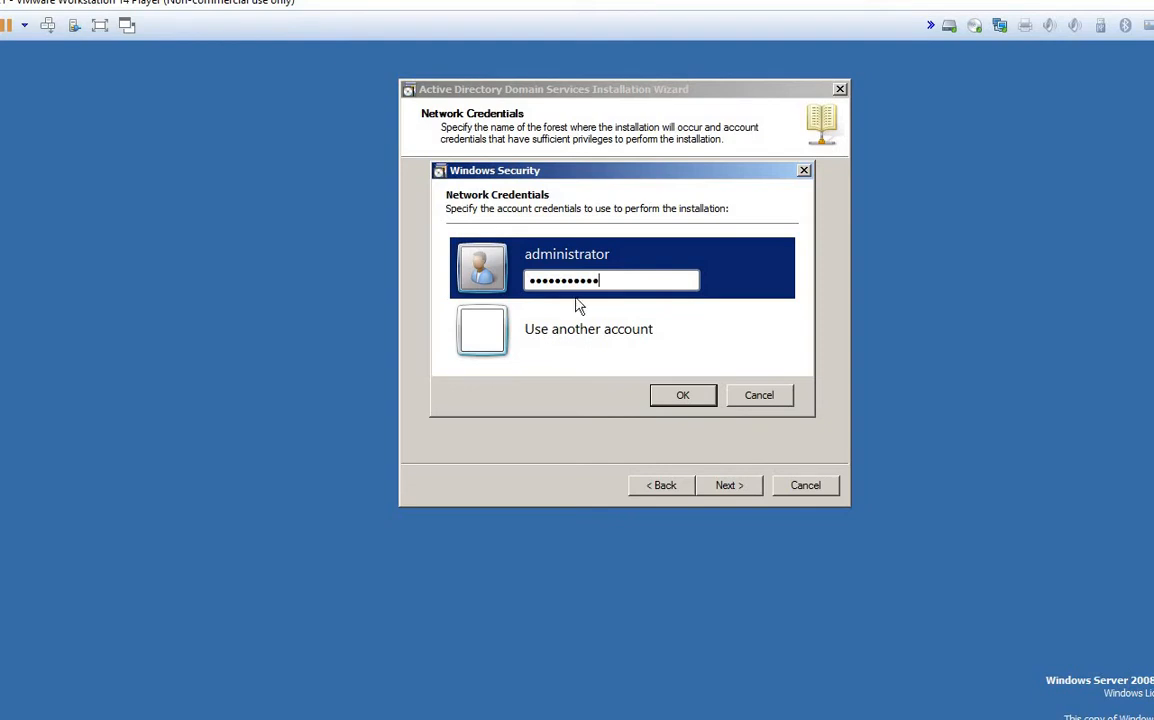
key(Return)
click(724, 486)
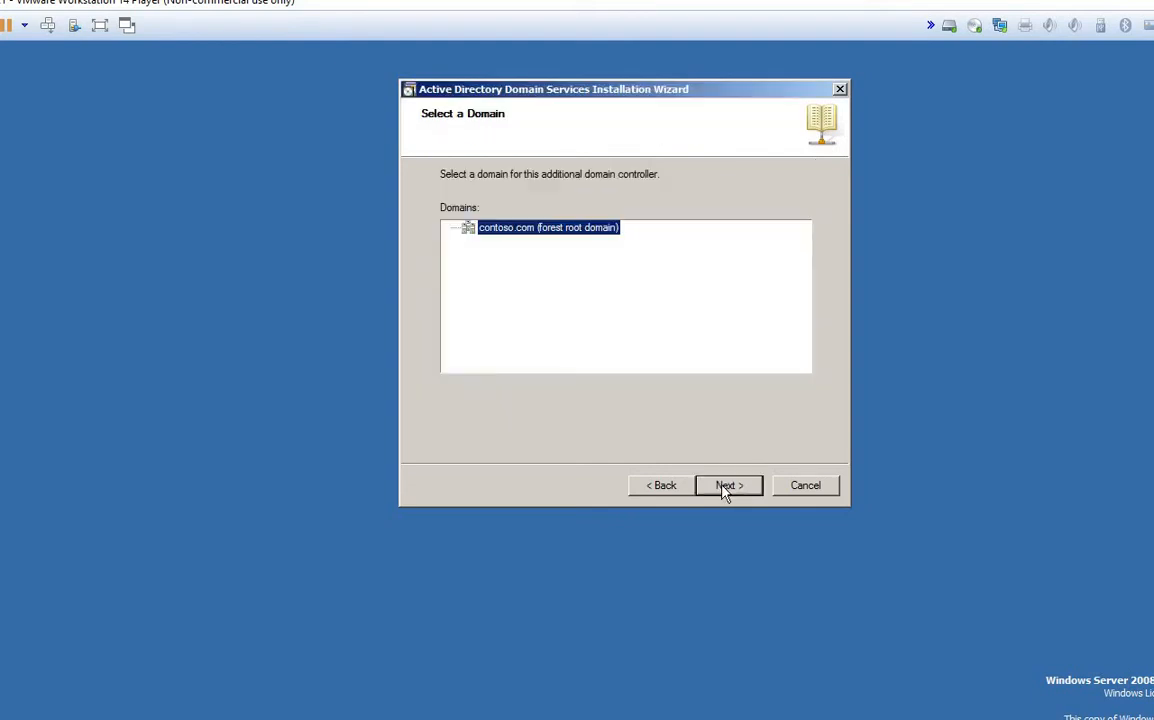
click(724, 486)
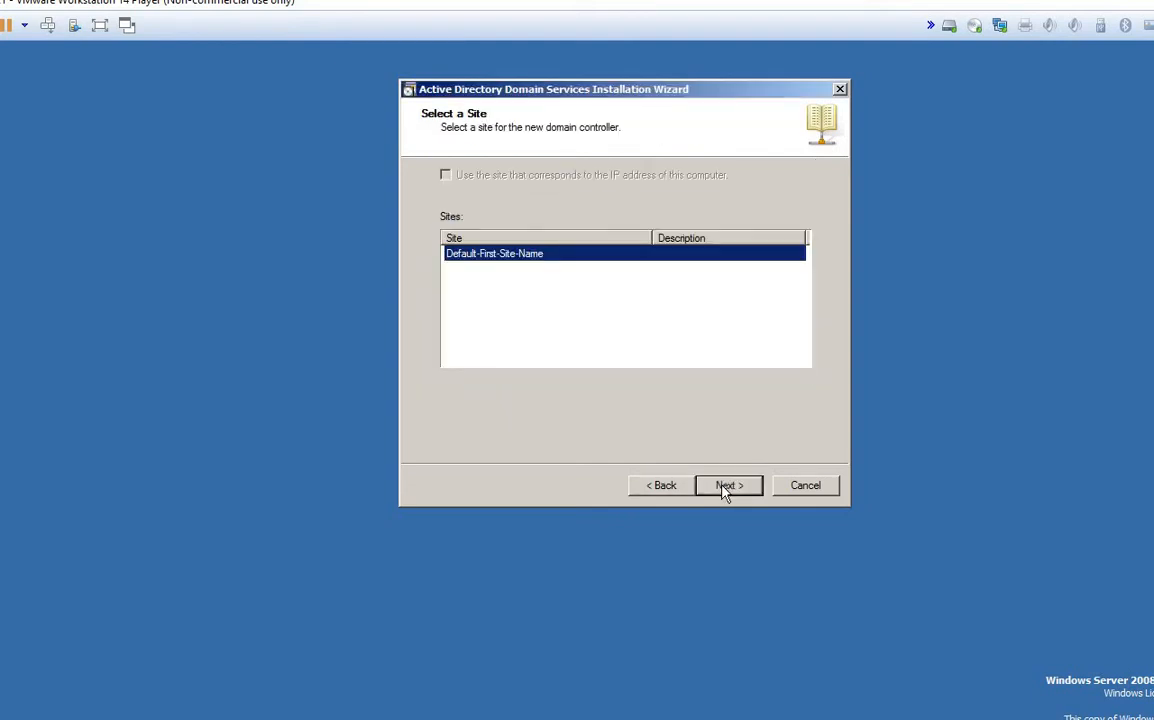
click(724, 486)
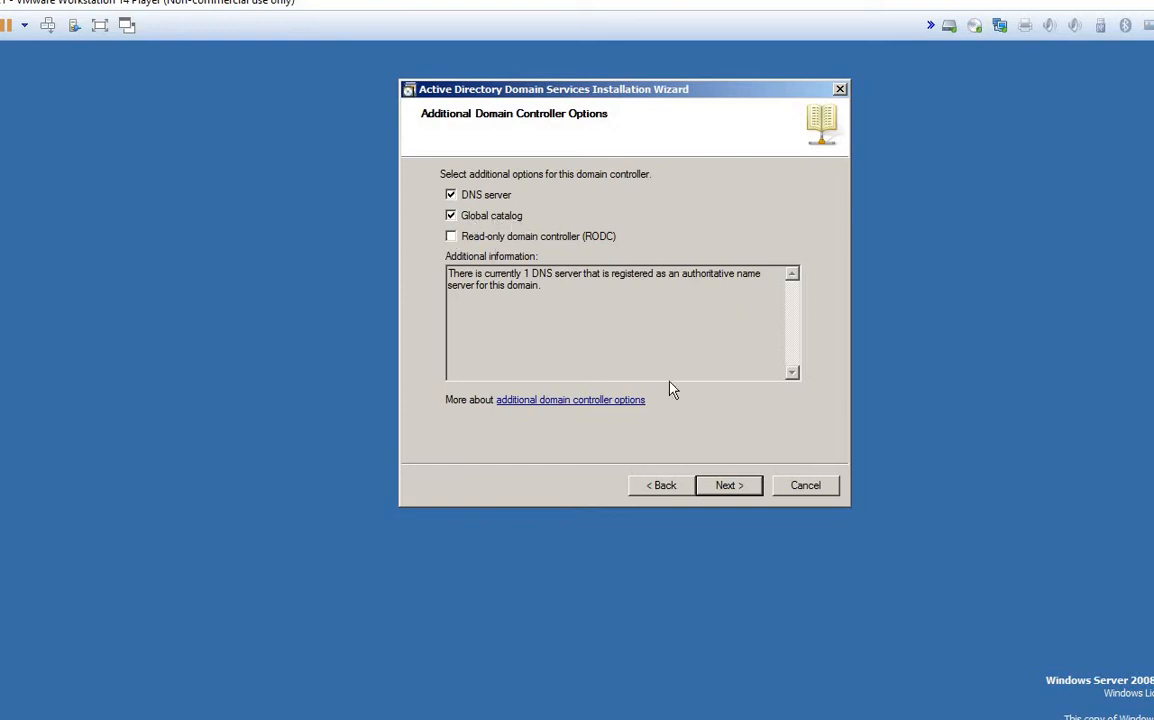
Step: Accept the default additional domain controller options and confirm the DNS delegation warning
click(728, 490)
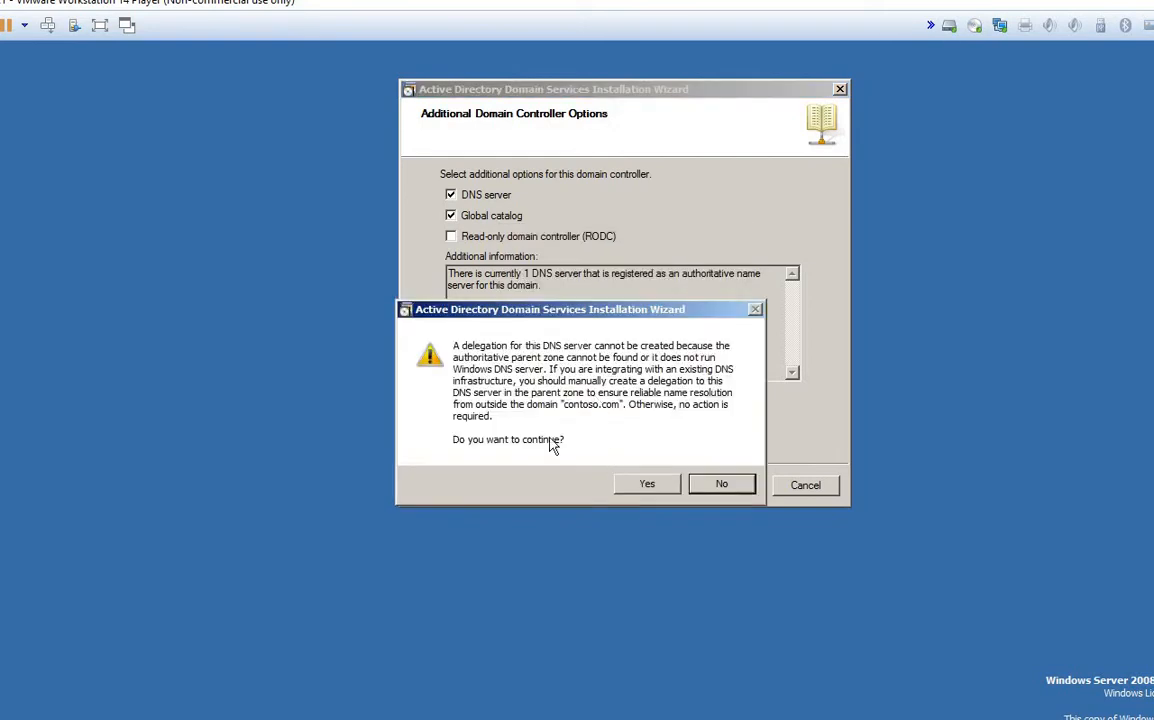
click(647, 484)
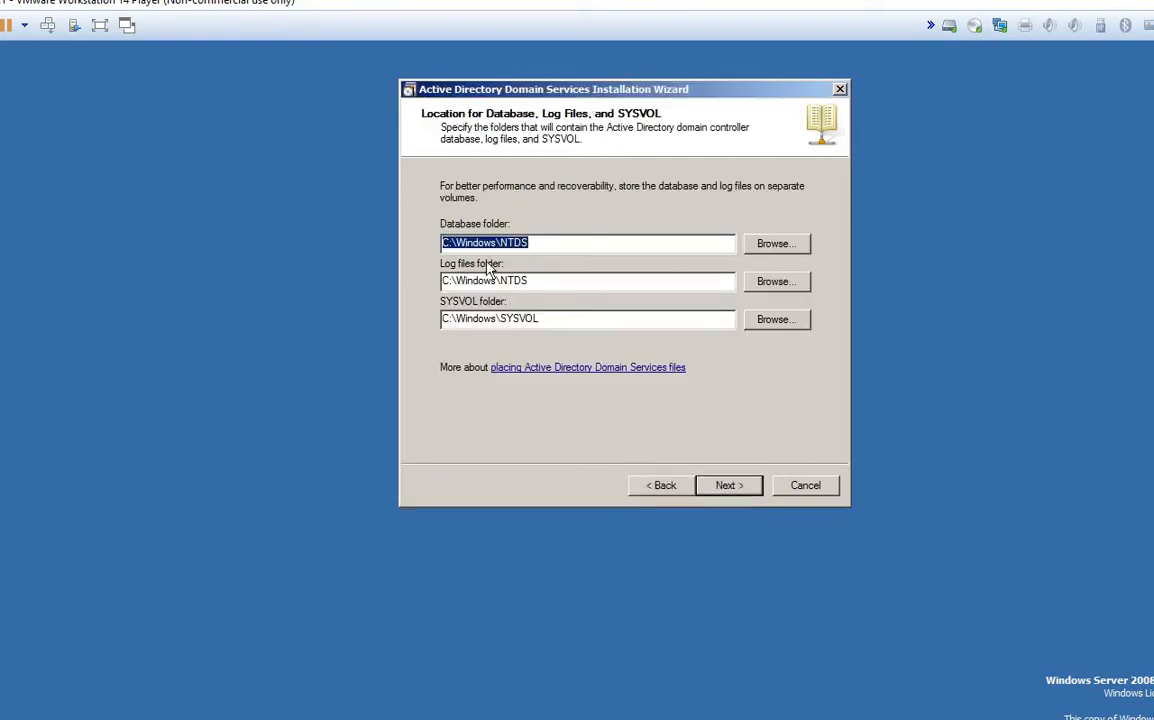
drag(562, 92, 533, 87)
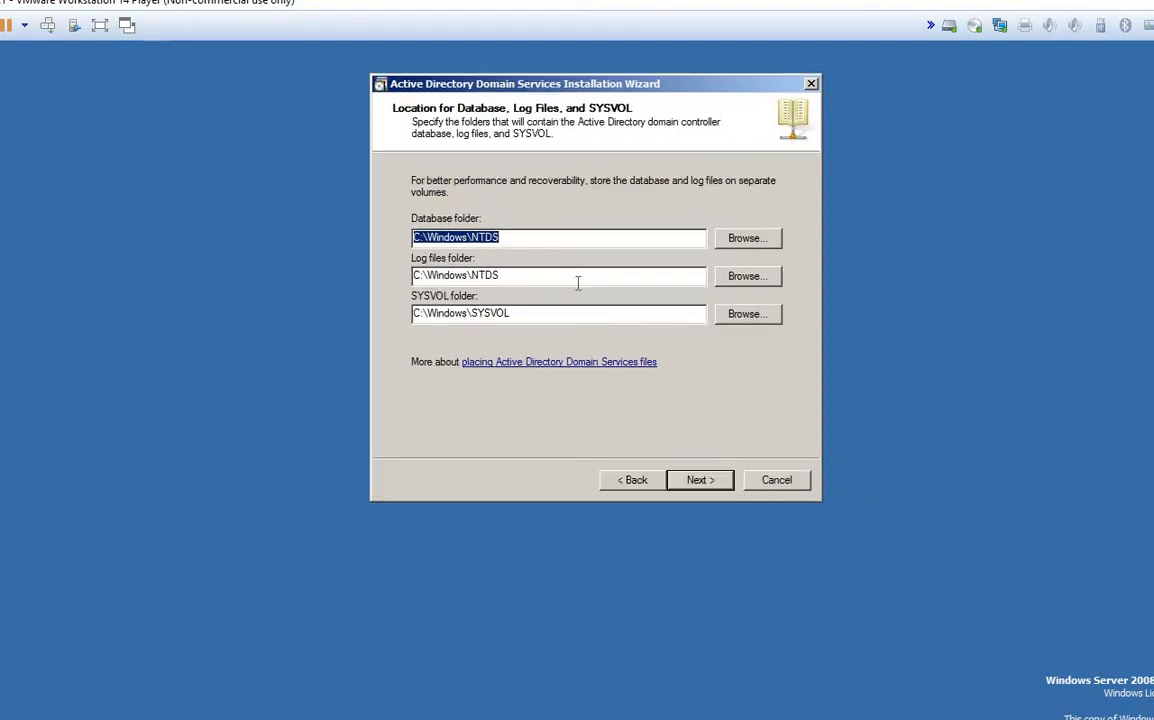
click(503, 238)
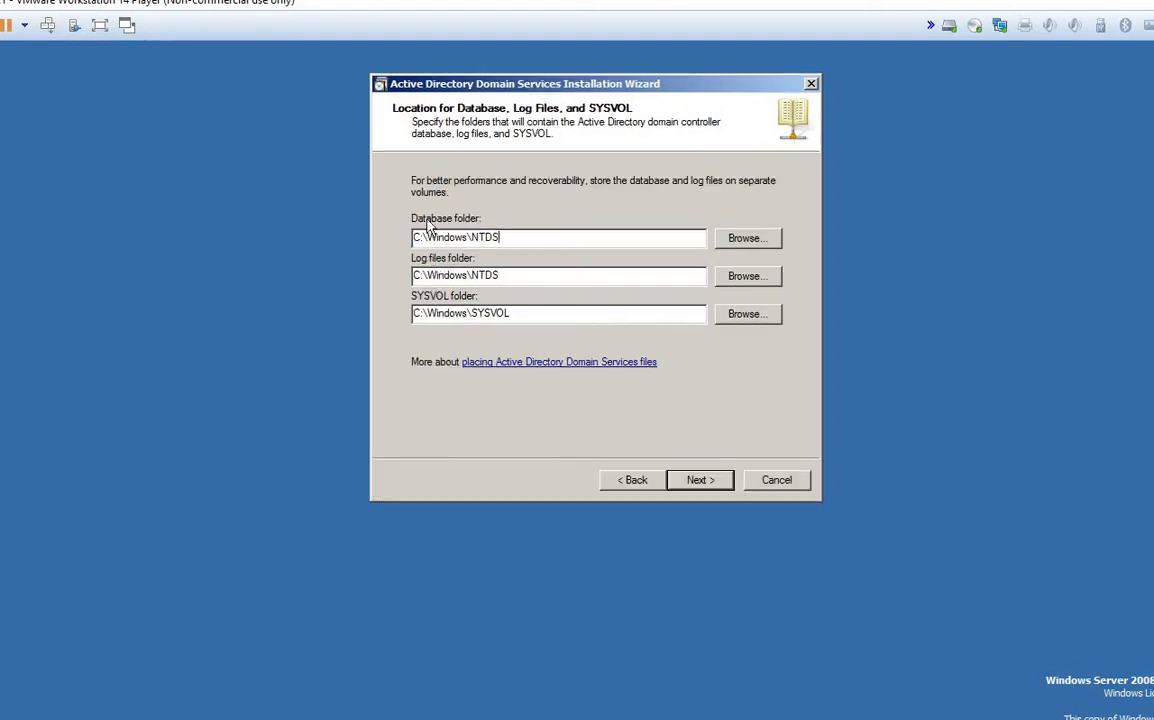
double_click(503, 238)
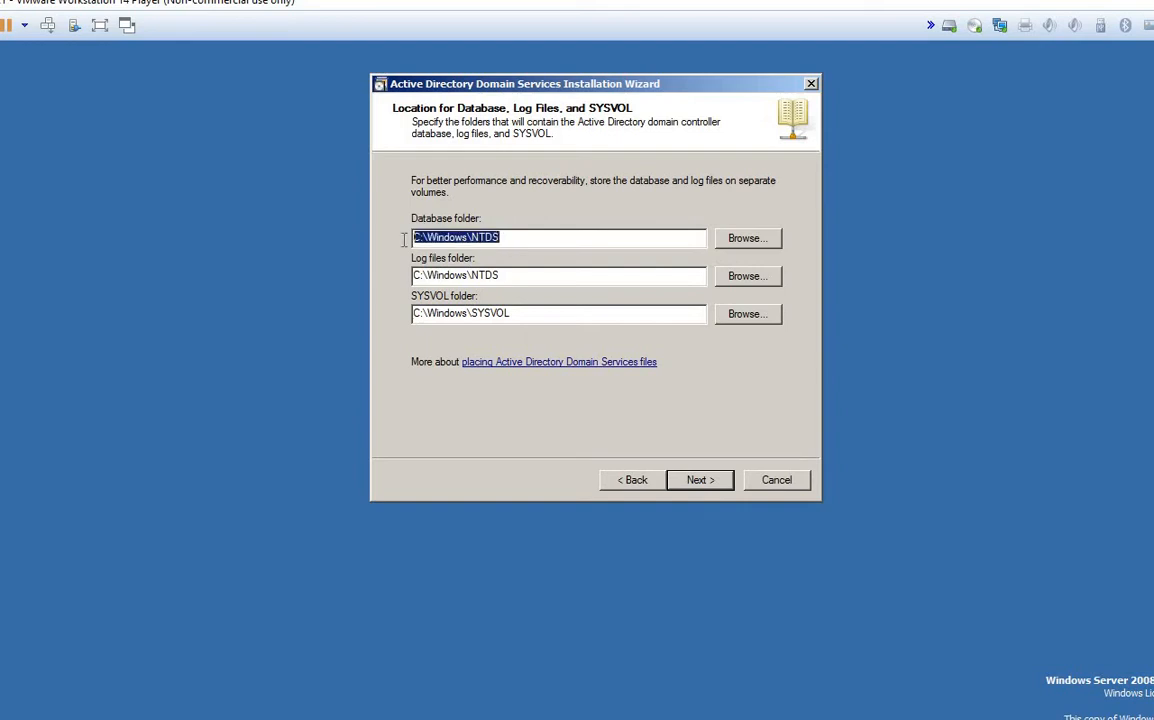
click(526, 238)
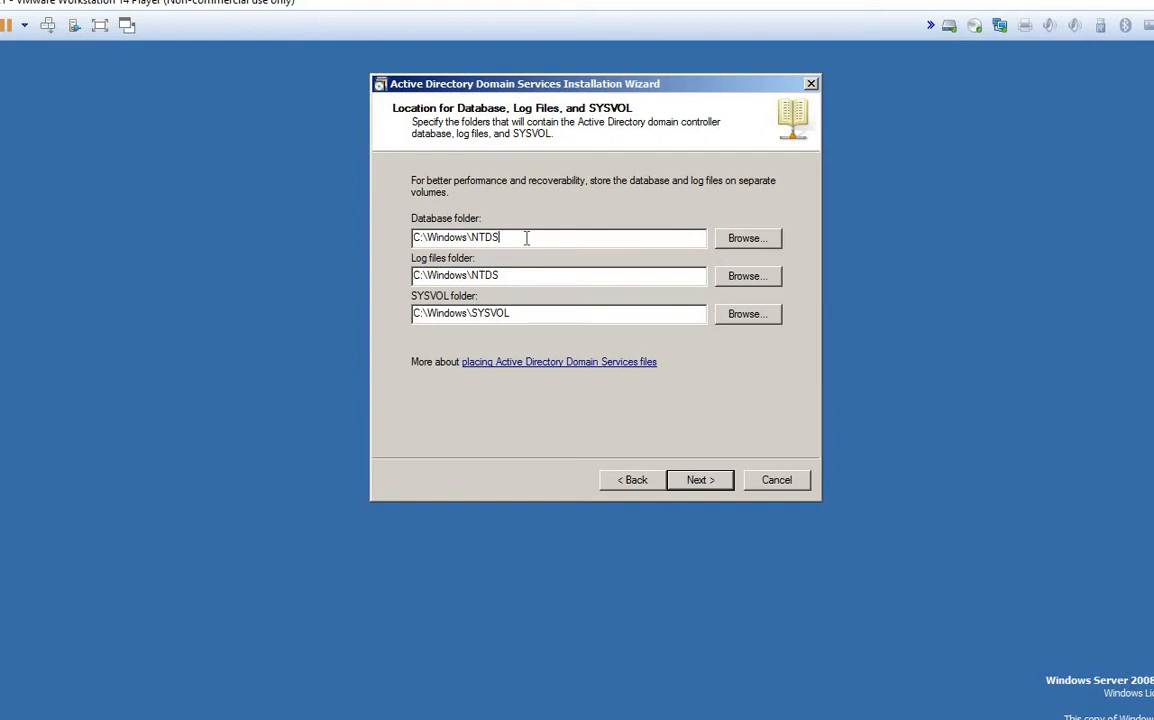
drag(526, 238, 389, 237)
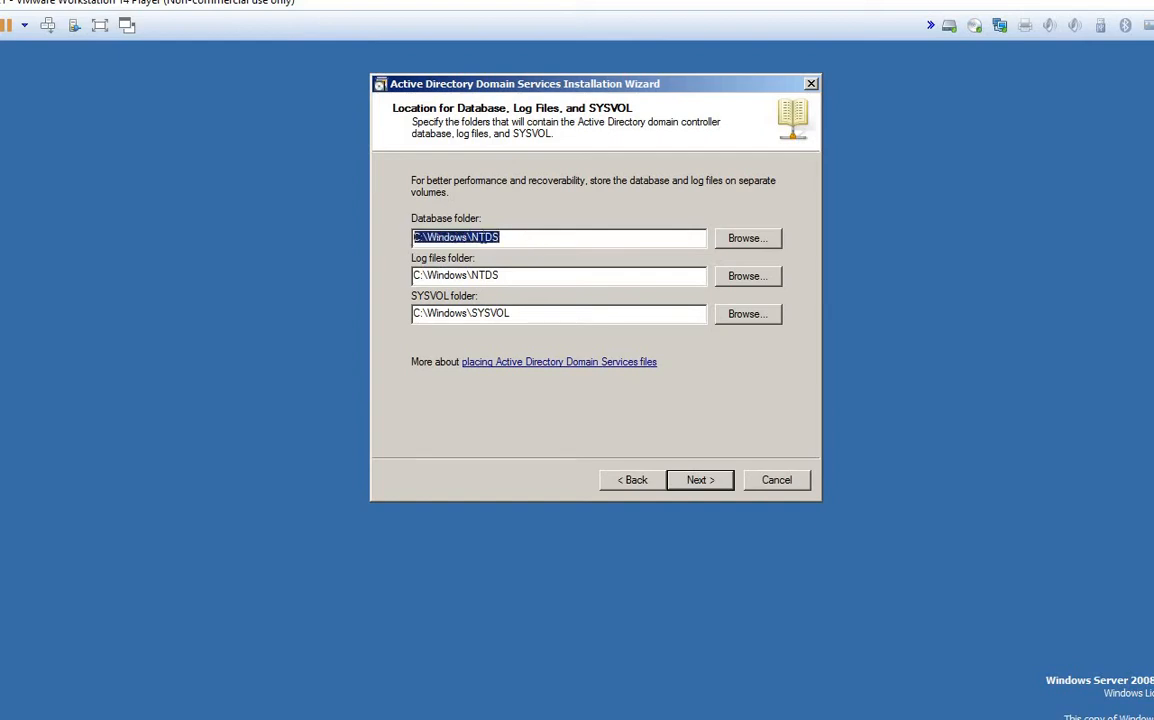
drag(516, 242, 400, 238)
drag(520, 275, 381, 275)
drag(453, 314, 348, 316)
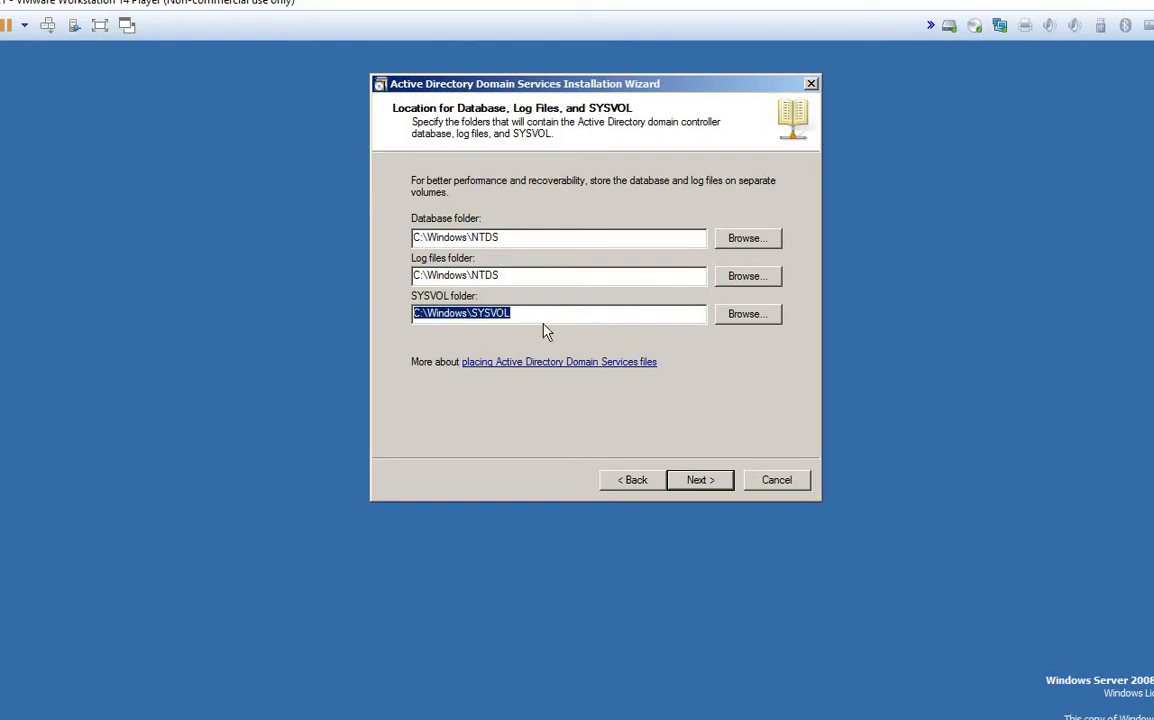
click(416, 318)
double_click(416, 318)
click(527, 314)
double_click(439, 316)
drag(530, 312, 389, 312)
click(523, 315)
drag(512, 314, 404, 315)
click(525, 240)
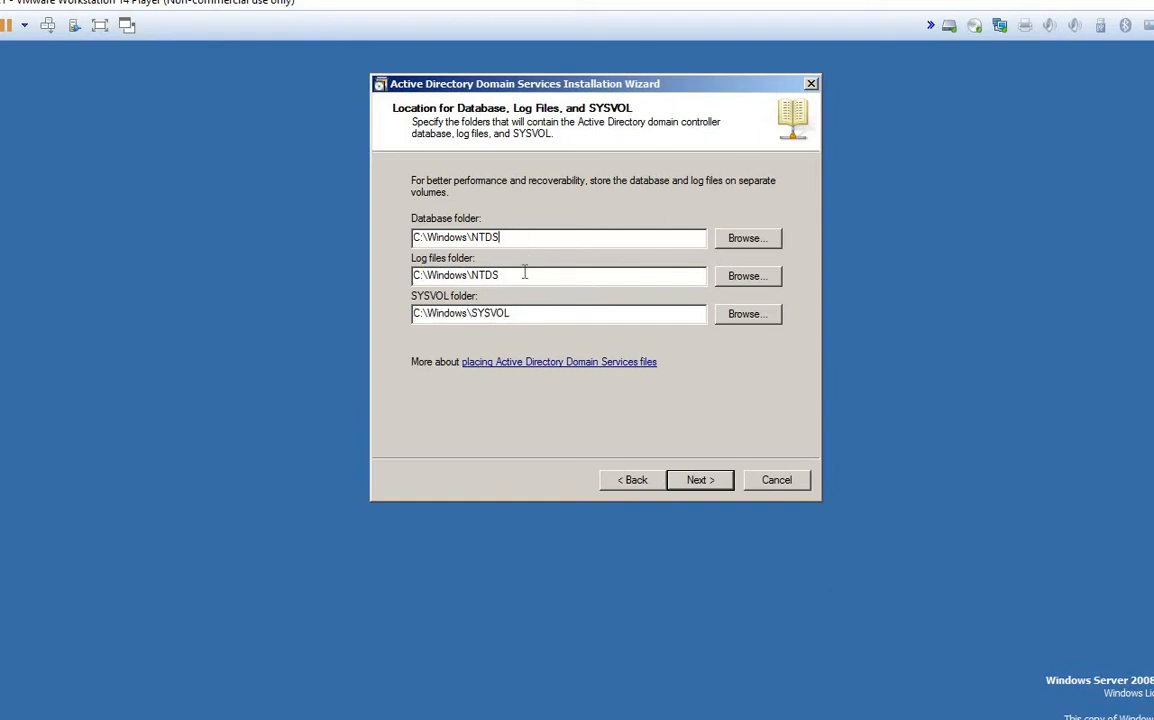
click(524, 274)
Step: Step back from the Restore Mode page to review the Database, Log files and SYSVOL folder paths
click(700, 487)
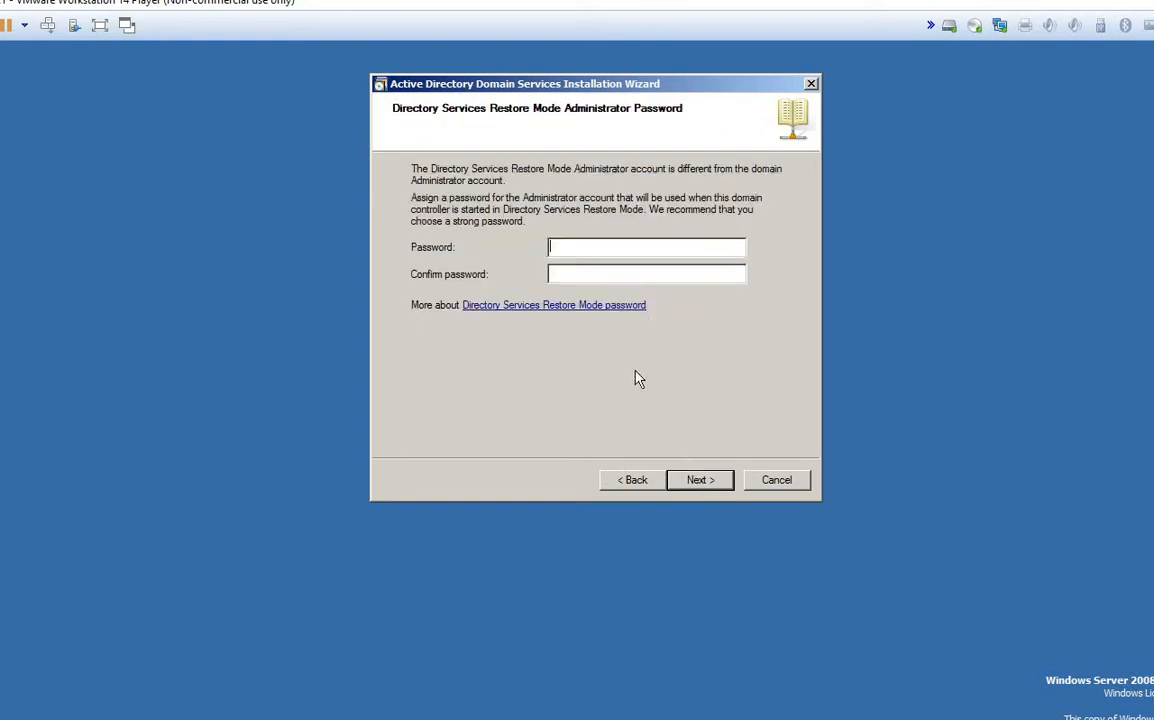
click(613, 487)
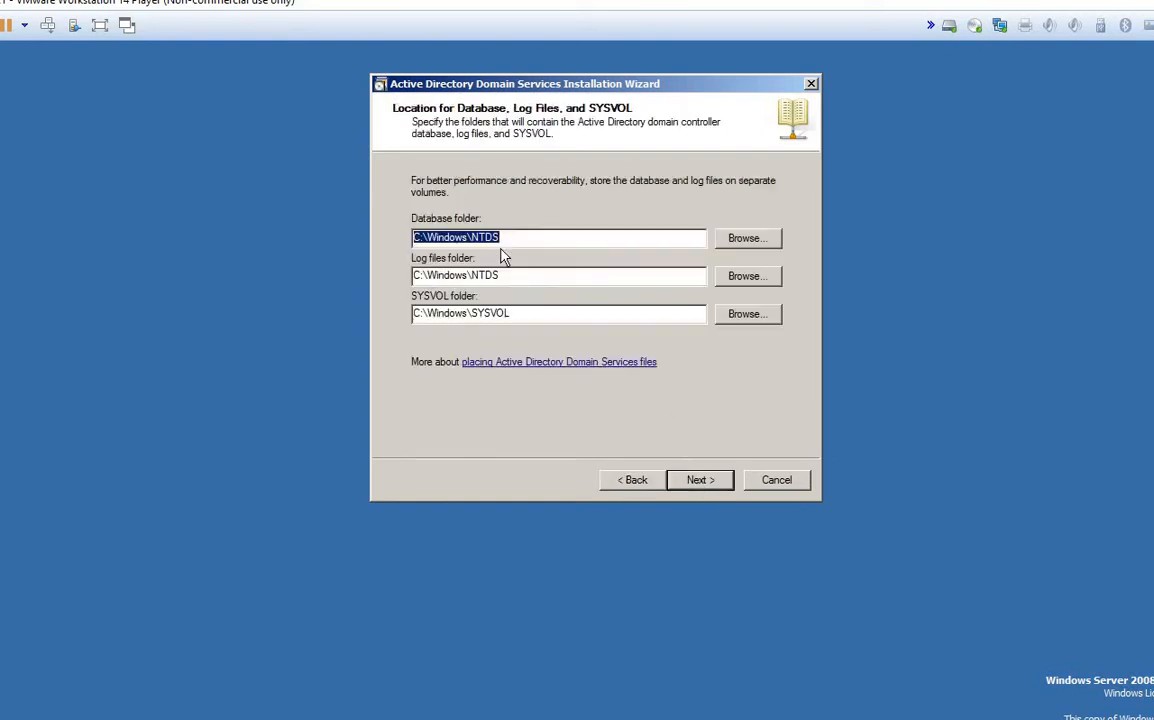
click(512, 280)
double_click(421, 242)
double_click(418, 277)
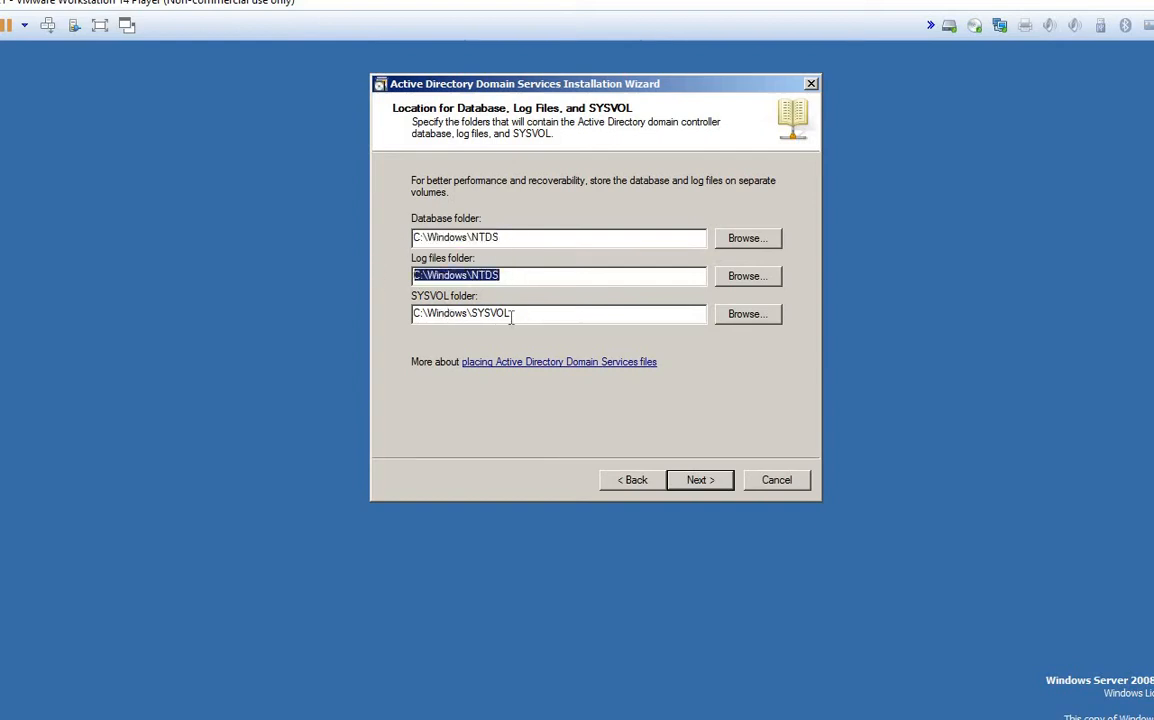
drag(511, 313, 437, 313)
drag(351, 322, 351, 322)
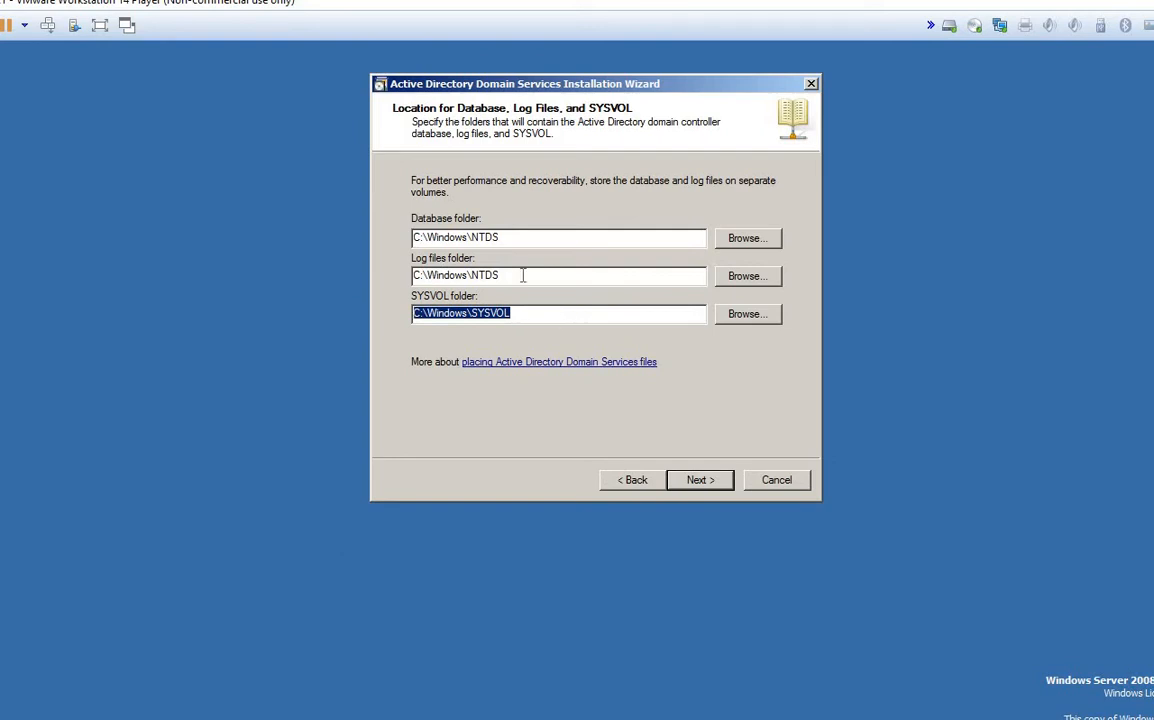
click(510, 239)
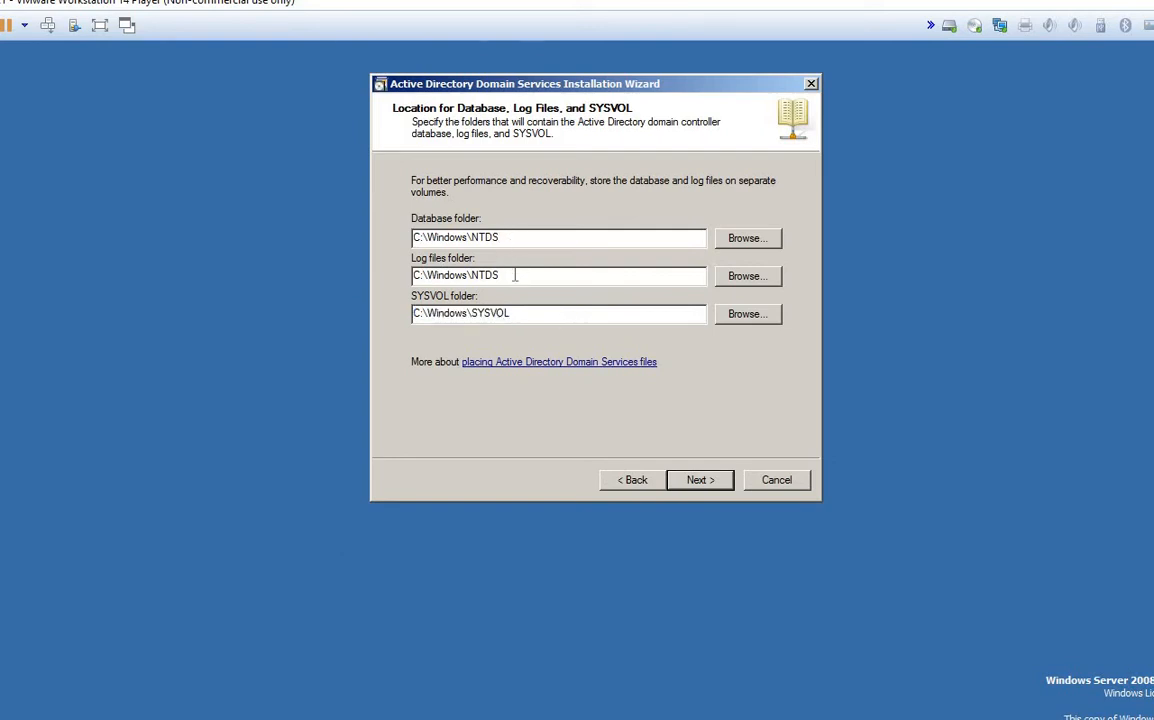
Step: Recheck the Log and Database paths, advance to the Restore Mode password page, and return to Paint
click(515, 276)
click(528, 237)
click(696, 482)
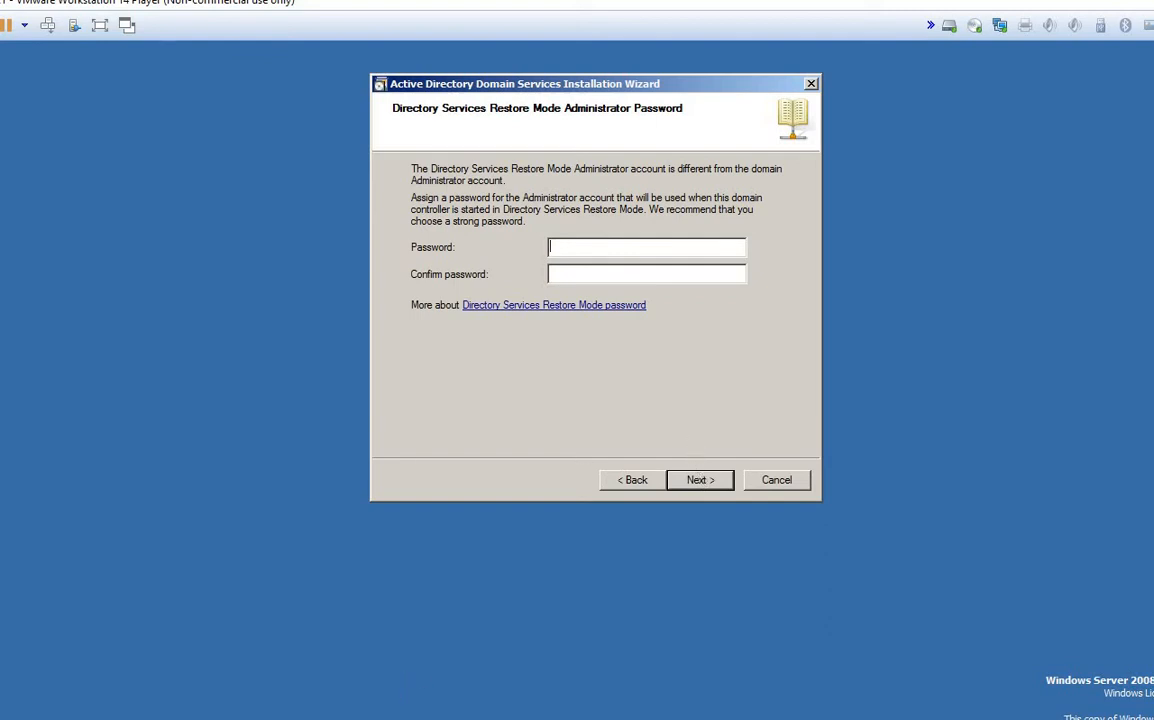
click(632, 622)
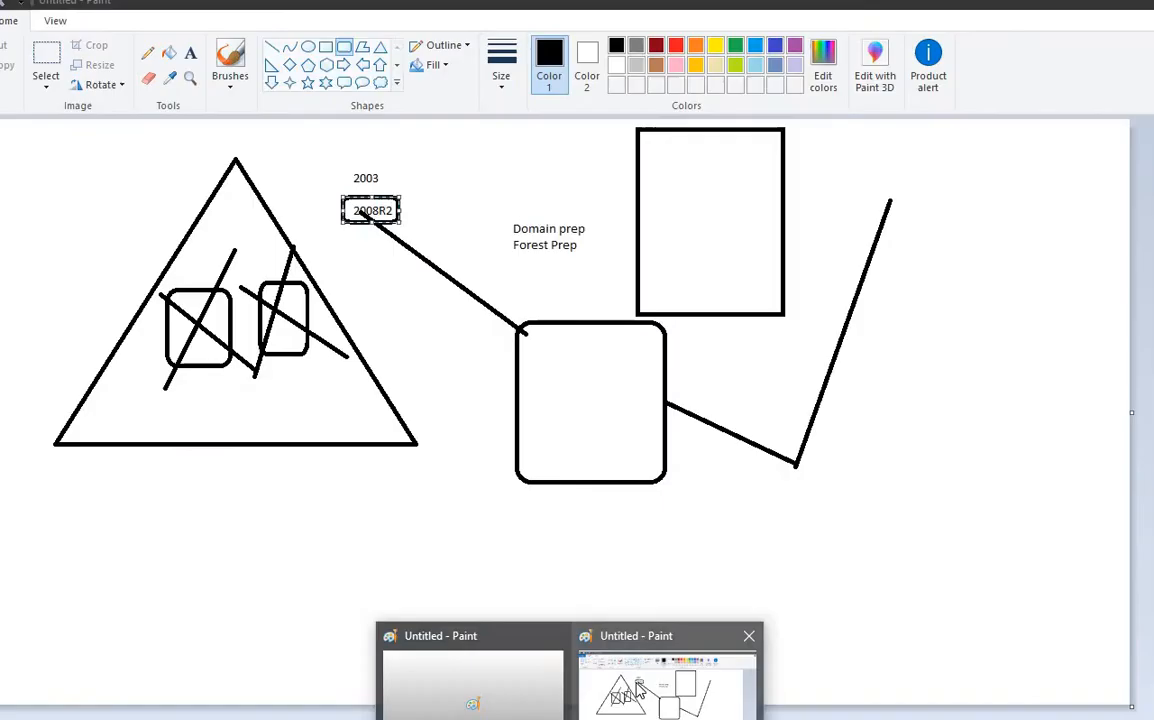
Step: Select everything on the Paint canvas and delete the old 2008R2 diagram
click(909, 352)
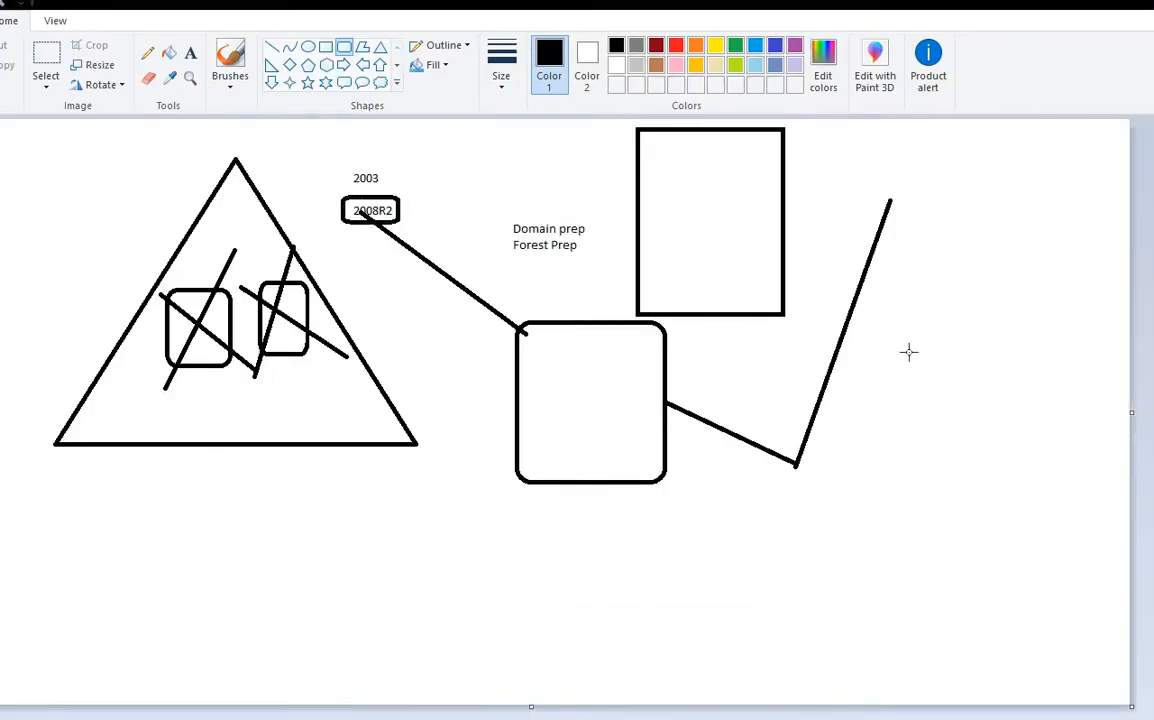
key(ctrl+a)
key(Delete)
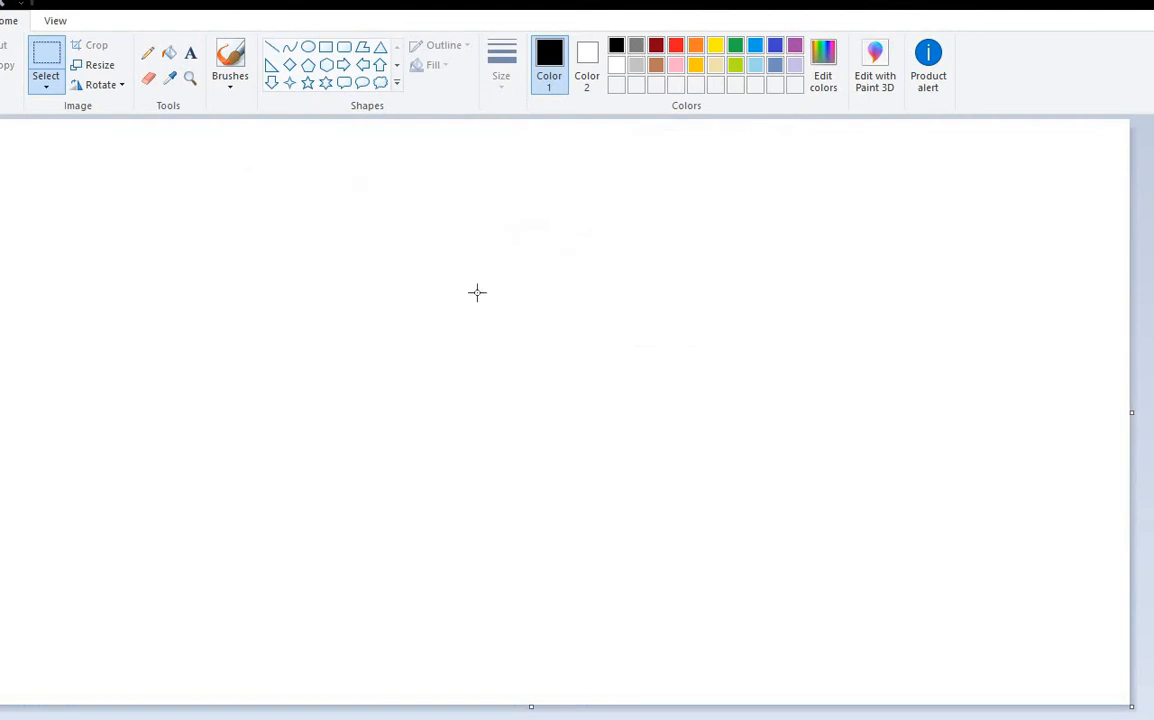
Step: Add a text box near the top reading 'DSRM' and widen it
click(190, 52)
drag(414, 157, 812, 265)
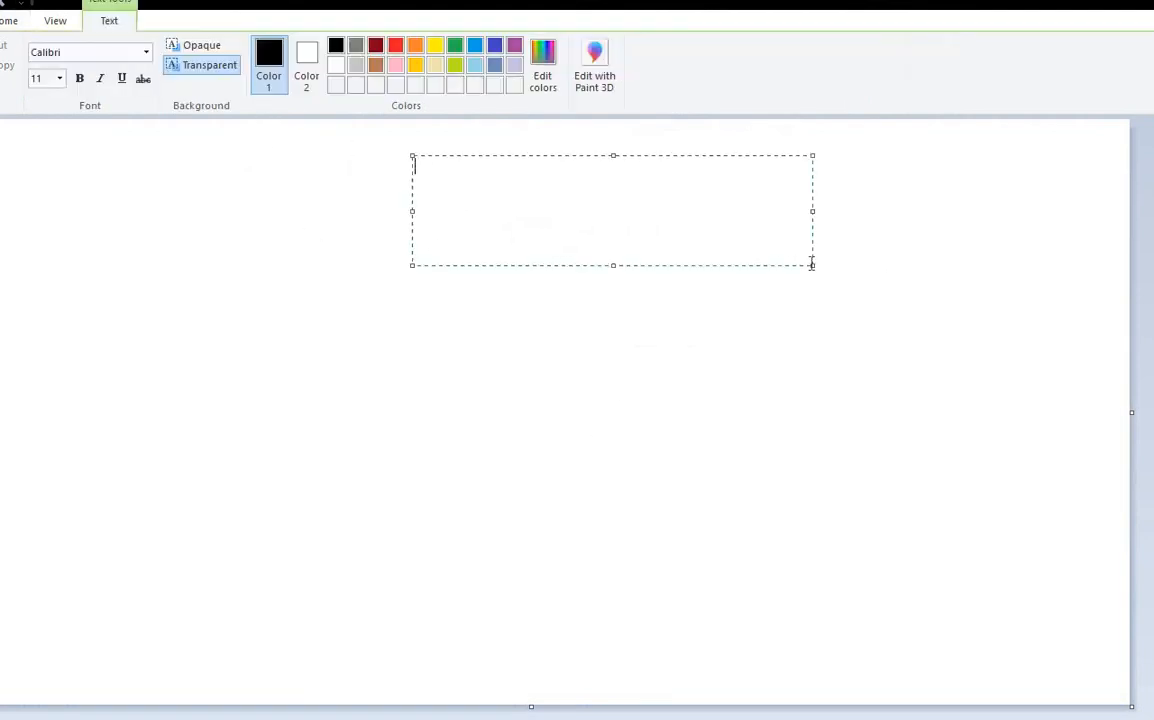
text(DSRM)
drag(812, 266, 855, 308)
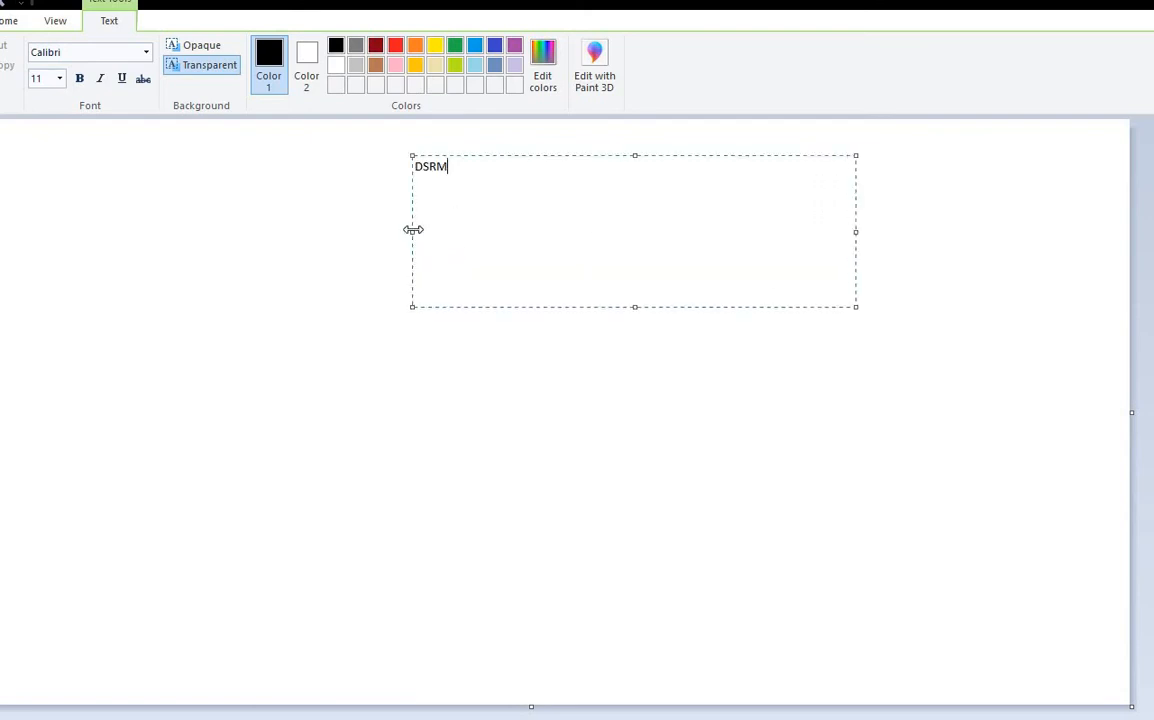
drag(413, 229, 340, 230)
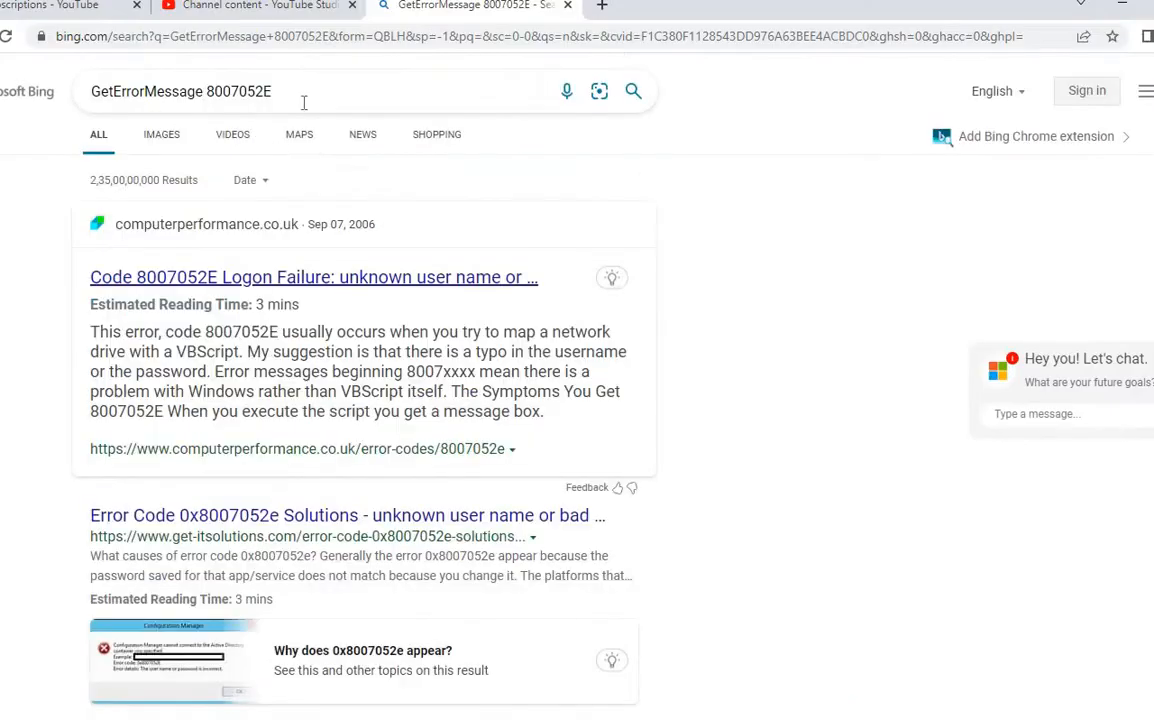
Step: Search Bing for the DSRM full form
key(ctrl+shift+Left)
key(ctrl+shift+Left)
text(DSR)
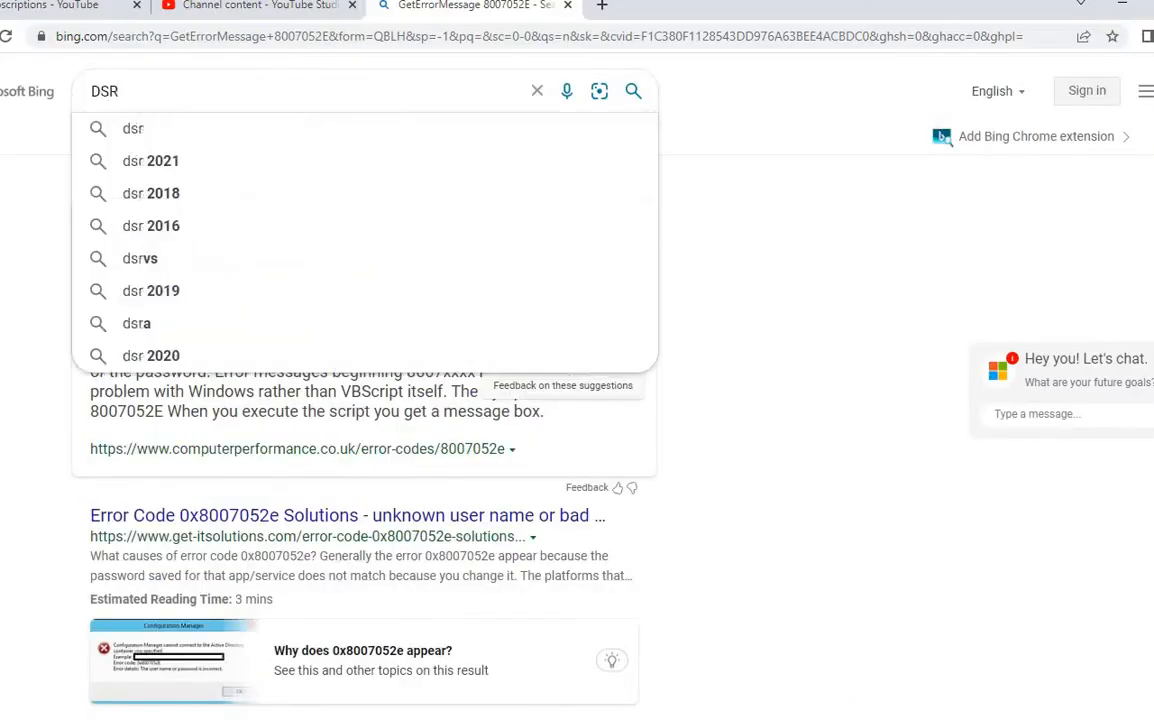
text(M full)
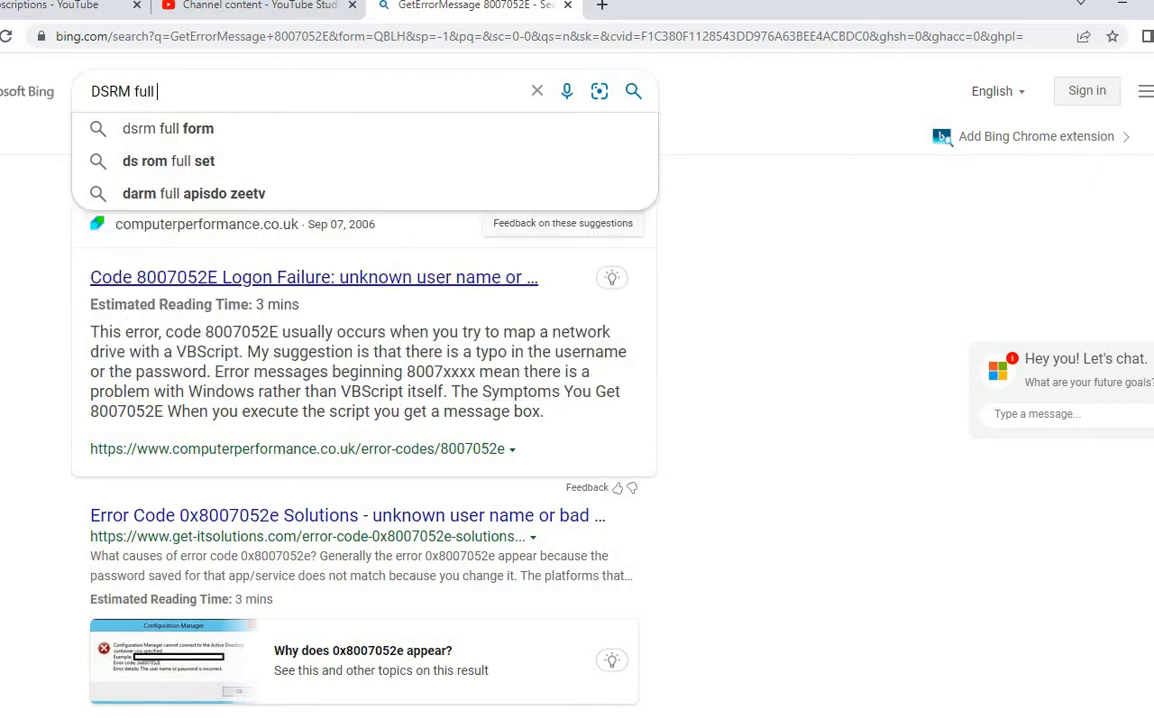
key(Down)
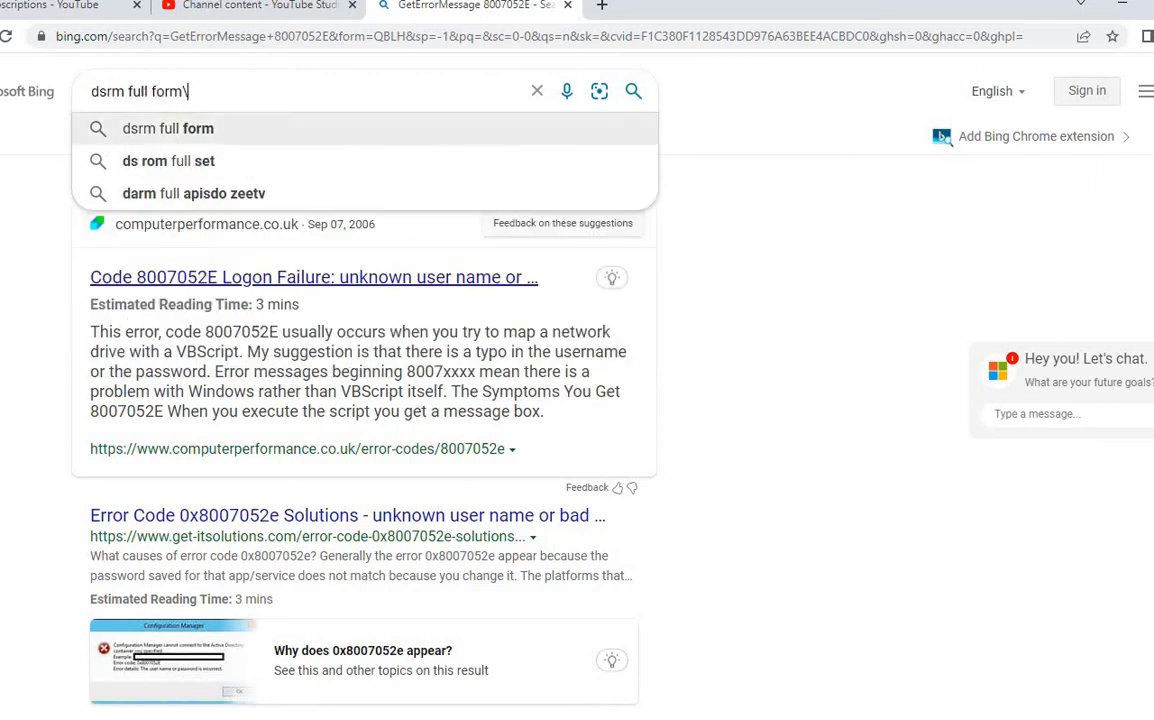
key(Return)
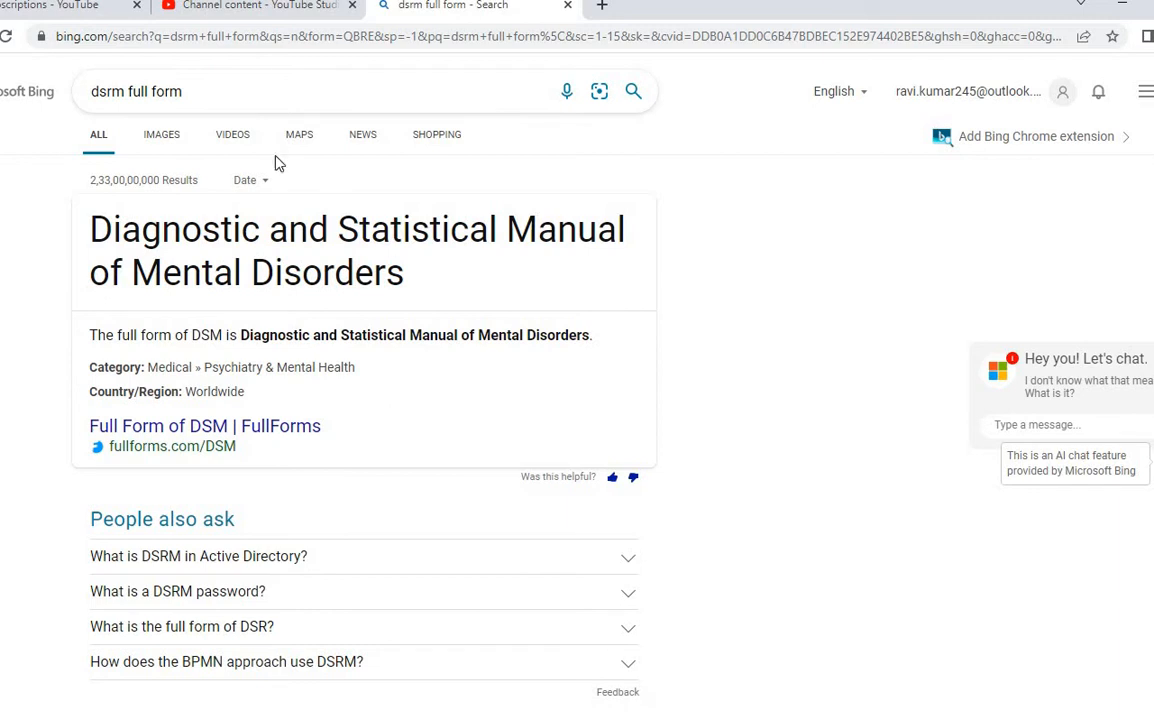
Step: Refine the search to 'for active directoty', read the DSRM answer, and return to Paint
click(226, 90)
text(f)
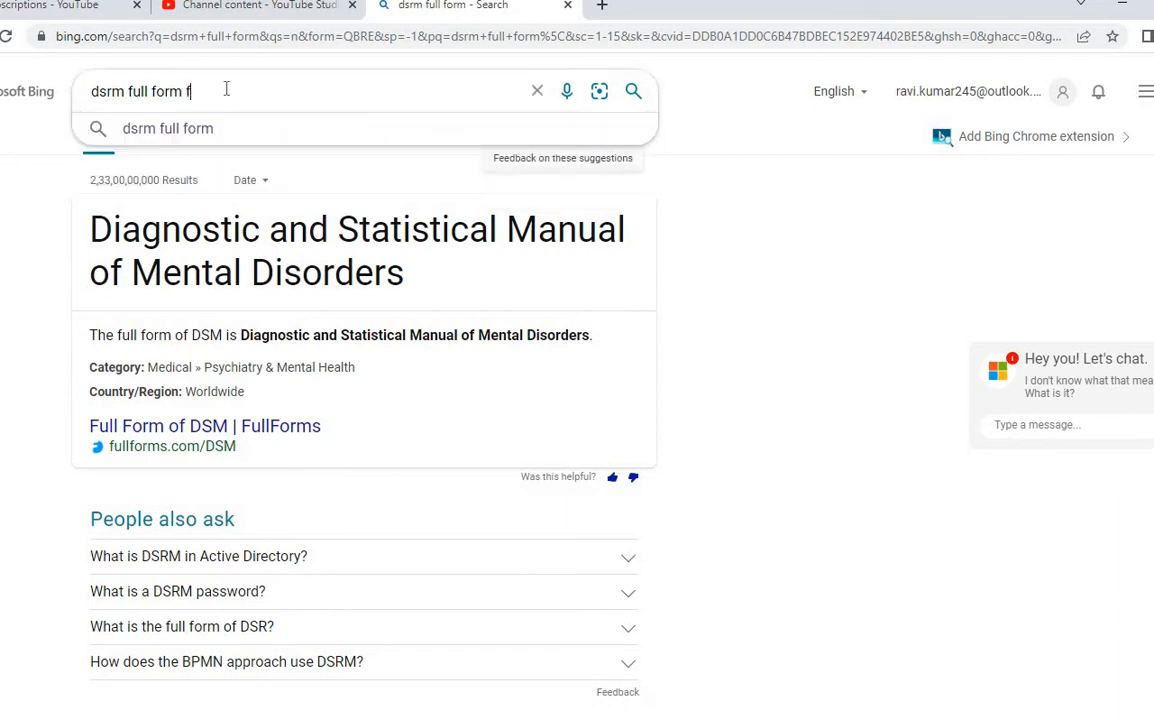
text(or active directoty)
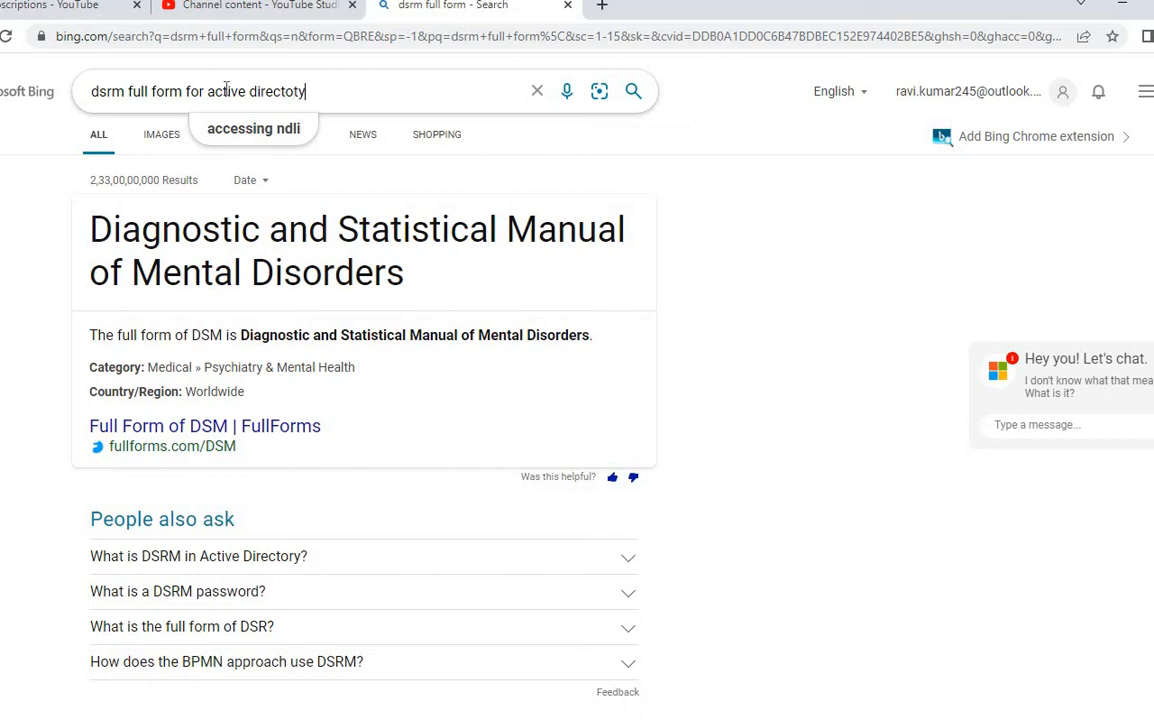
key(Return)
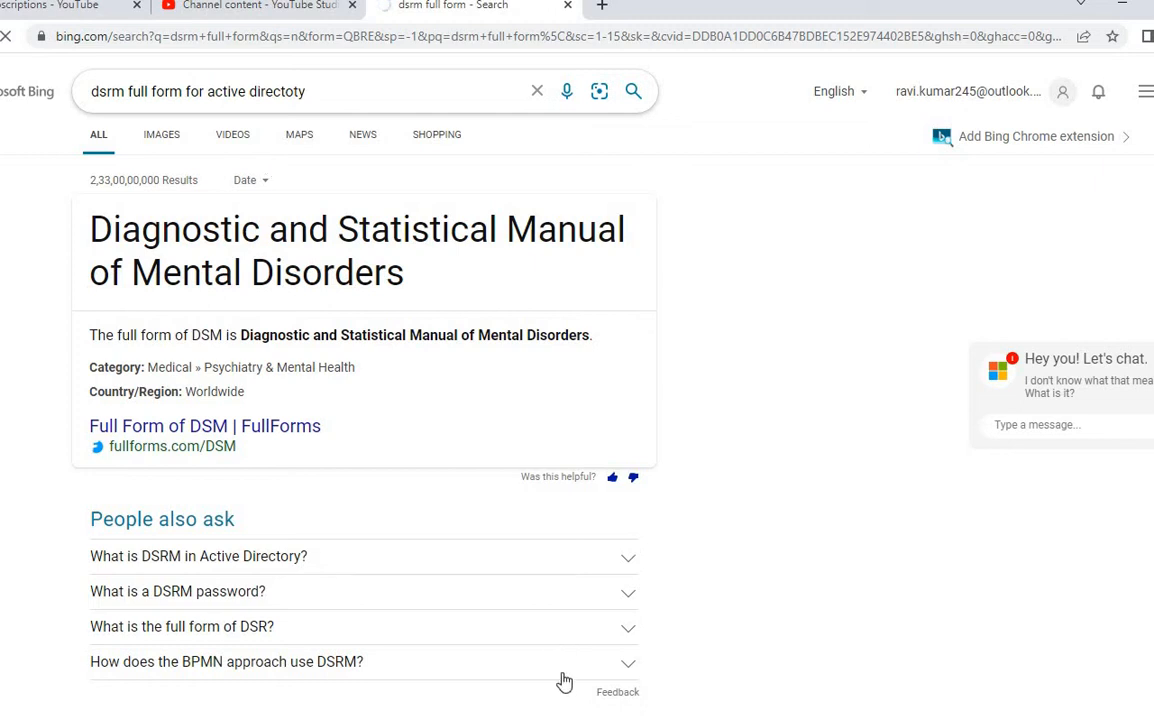
click(553, 569)
scroll(550, 620, down, 2)
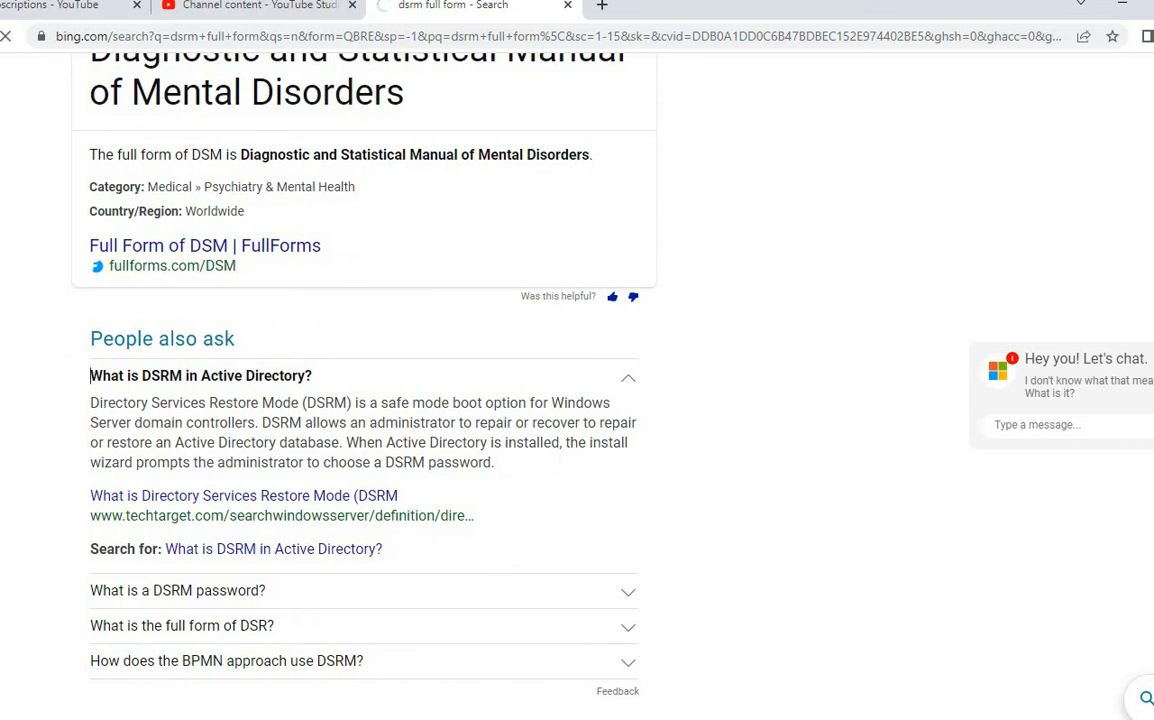
click(680, 698)
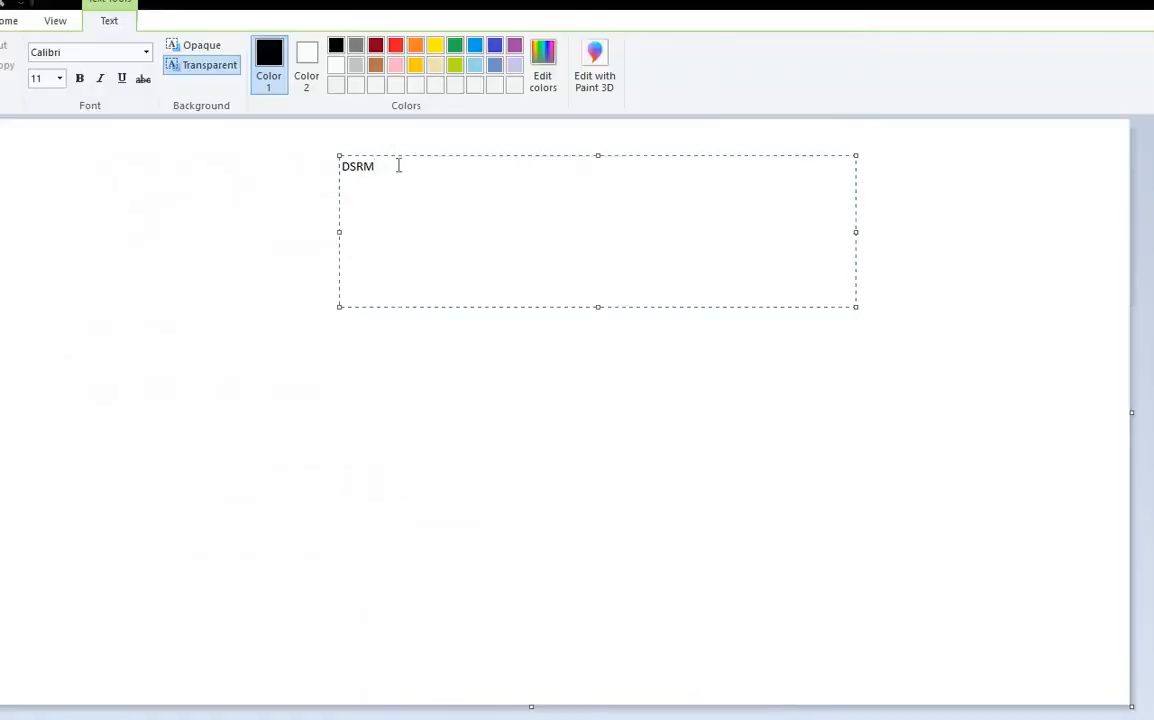
Step: Add a capitalised 'Password' line under the DSRM label
key(Return)
key(Return)
text(password)
key(Return)
click(349, 200)
key(BackSpace)
text(P)
drag(380, 166, 341, 166)
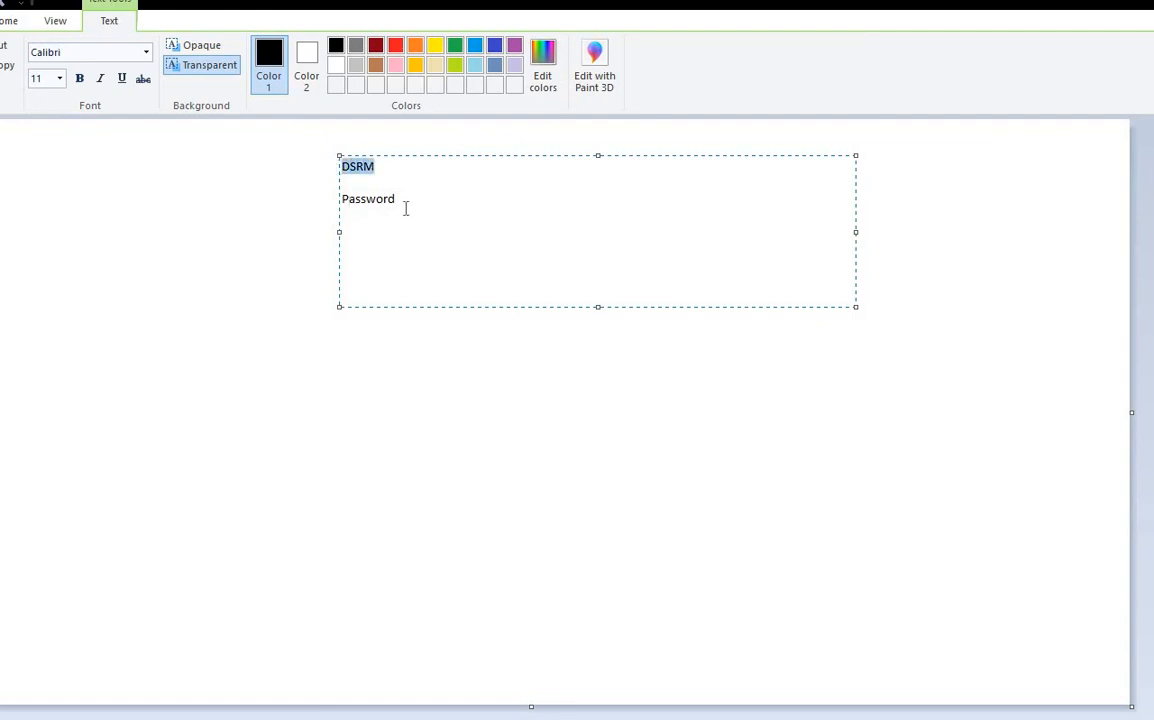
drag(398, 199, 268, 198)
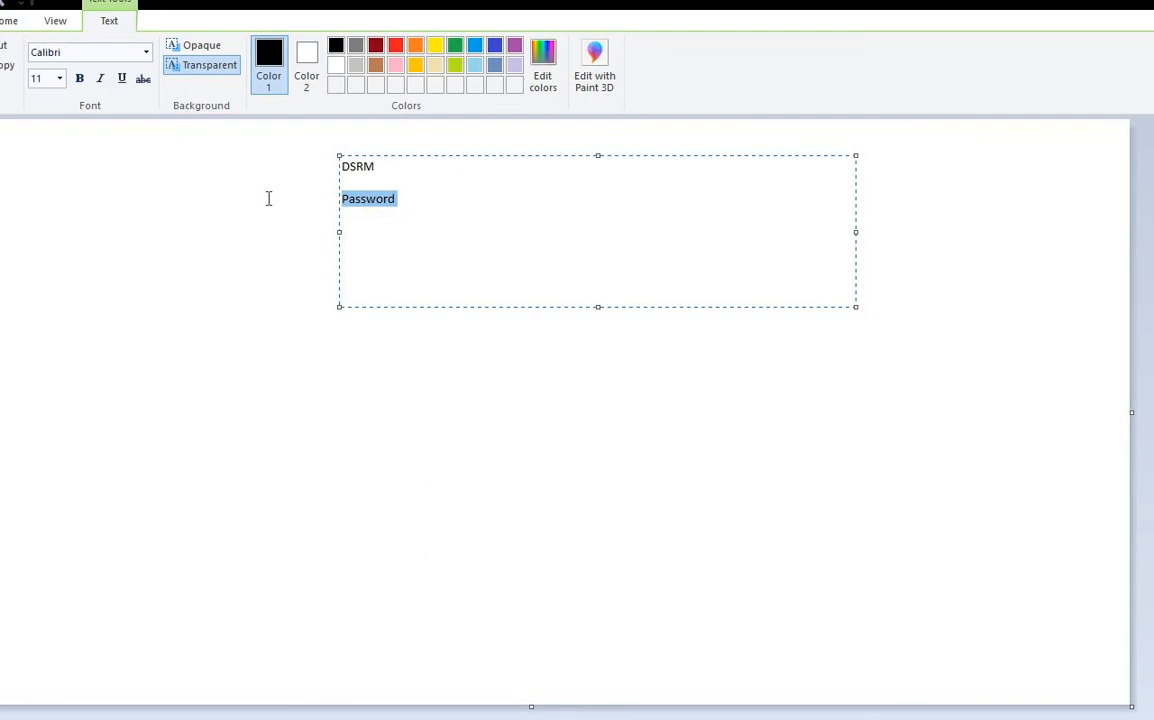
click(434, 446)
Step: Draw a large triangle right of the labels with a rounded rectangle inside it
click(380, 46)
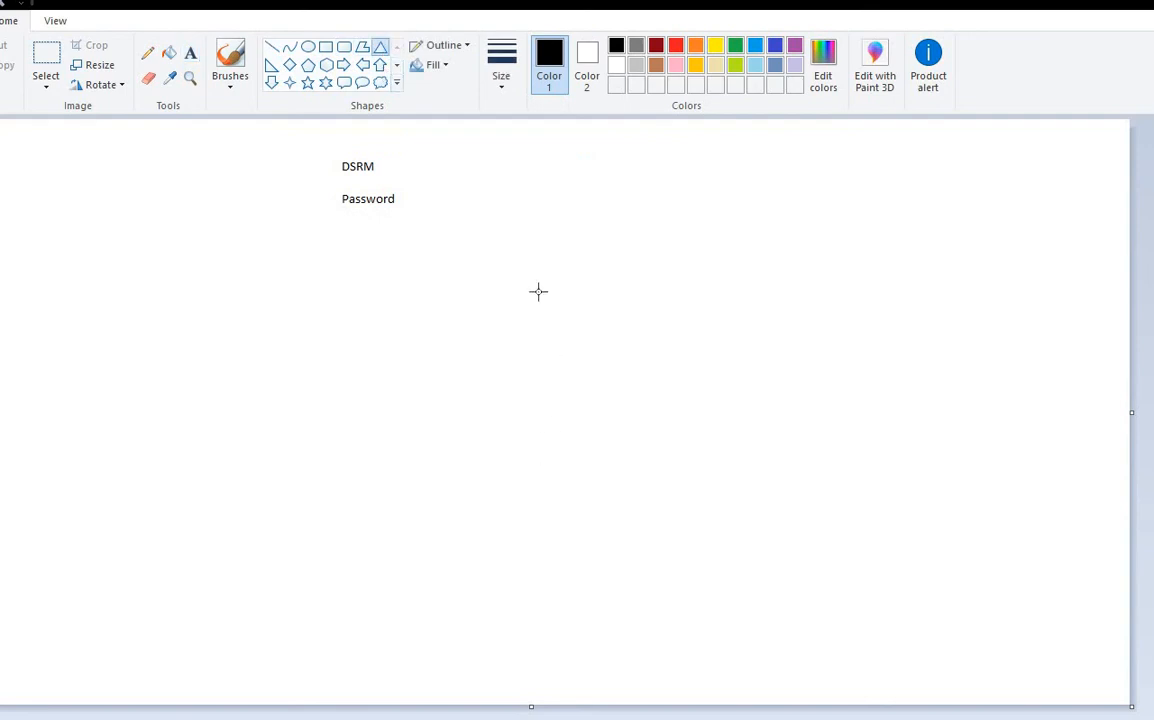
drag(523, 153, 857, 473)
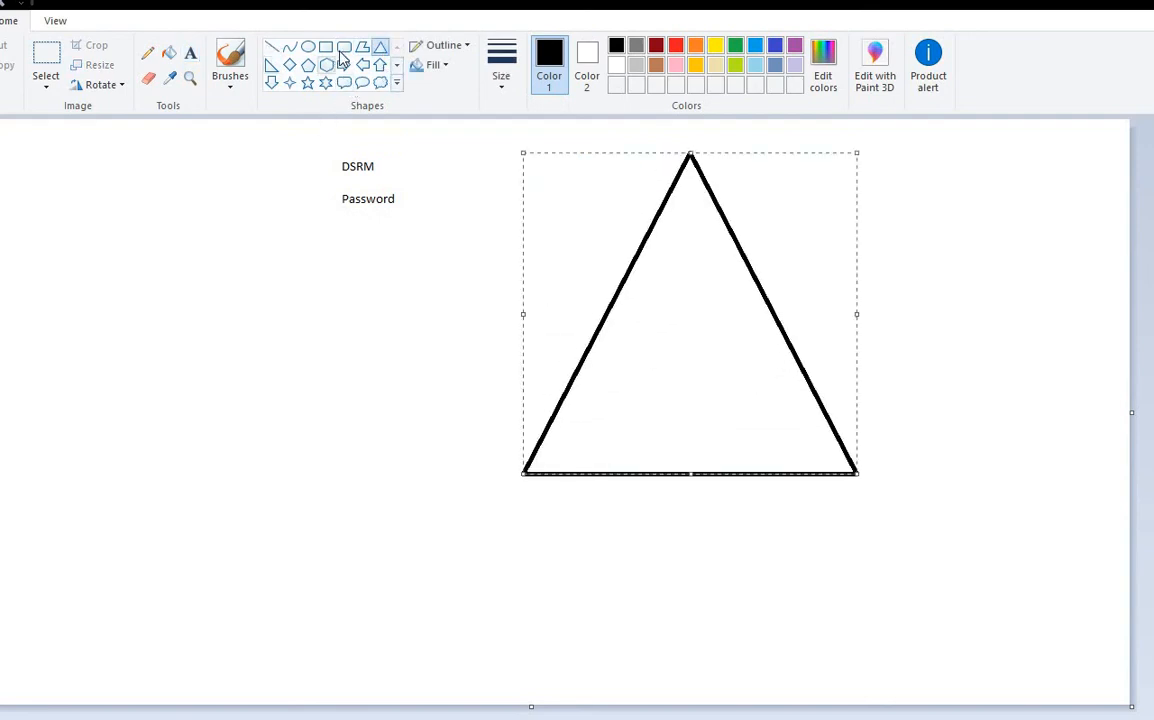
click(344, 47)
drag(677, 322, 774, 452)
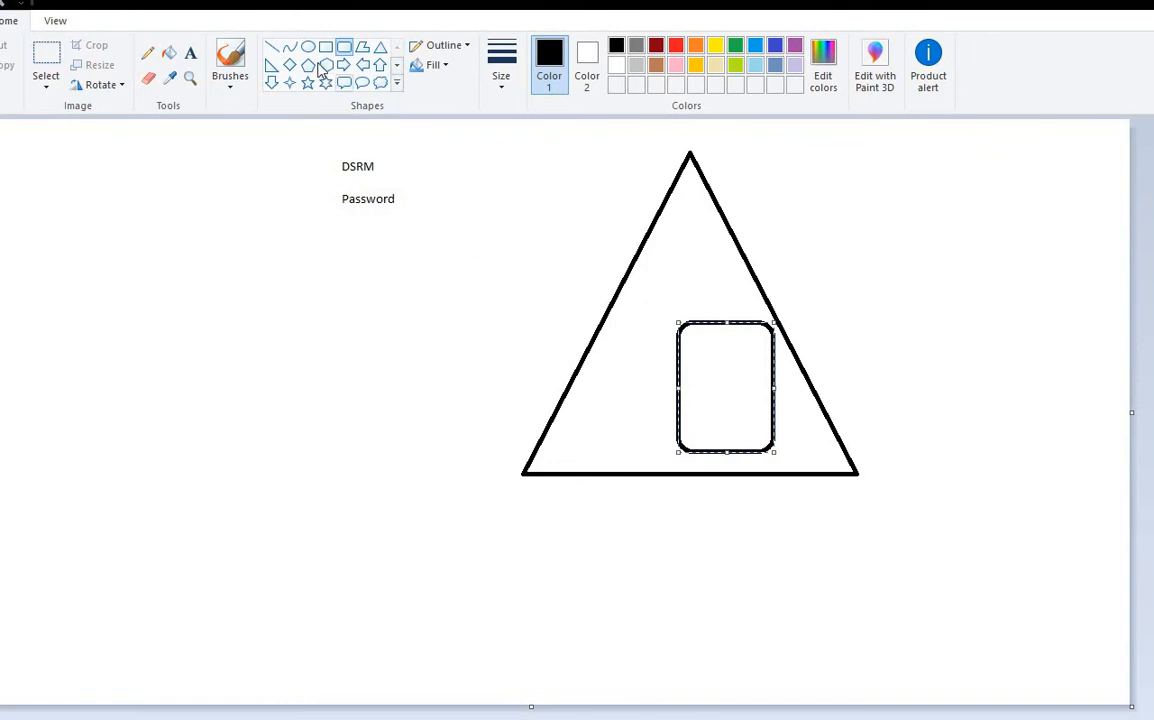
Step: Type the note 'administrator has been deleted the critical OU' beside the triangle
click(190, 53)
mouse_move(812, 311)
mouse_down()
mouse_move(1034, 406)
mouse_move(1084, 388)
mouse_up()
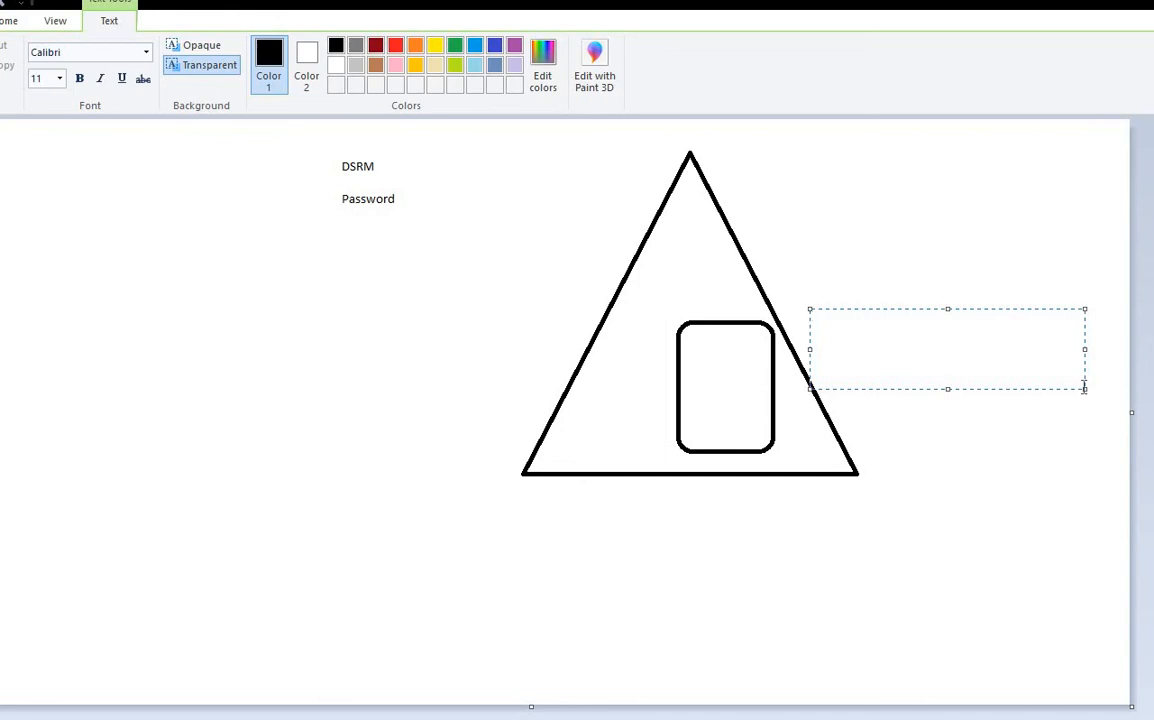
text(administa)
key(BackSpace)
text(rator have)
key(BackSpace)
key(BackSpace)
key(BackSpace)
key(BackSpace)
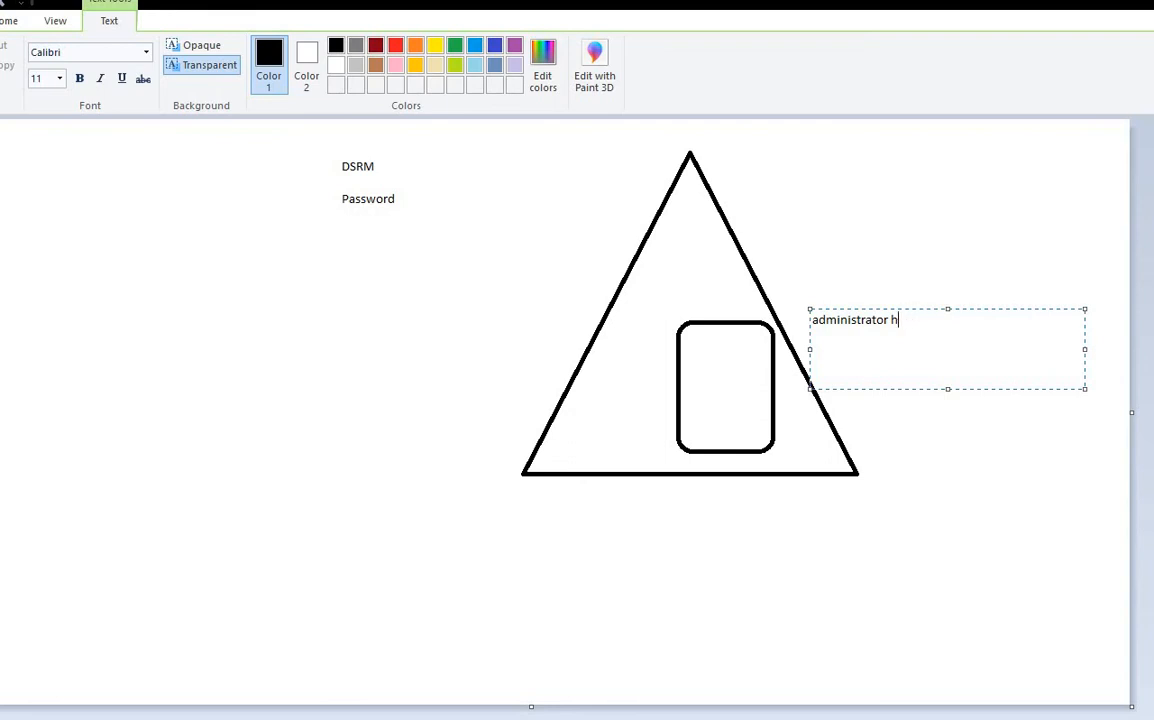
text(has been deleted via)
key(BackSpace)
key(BackSpace)
key(BackSpace)
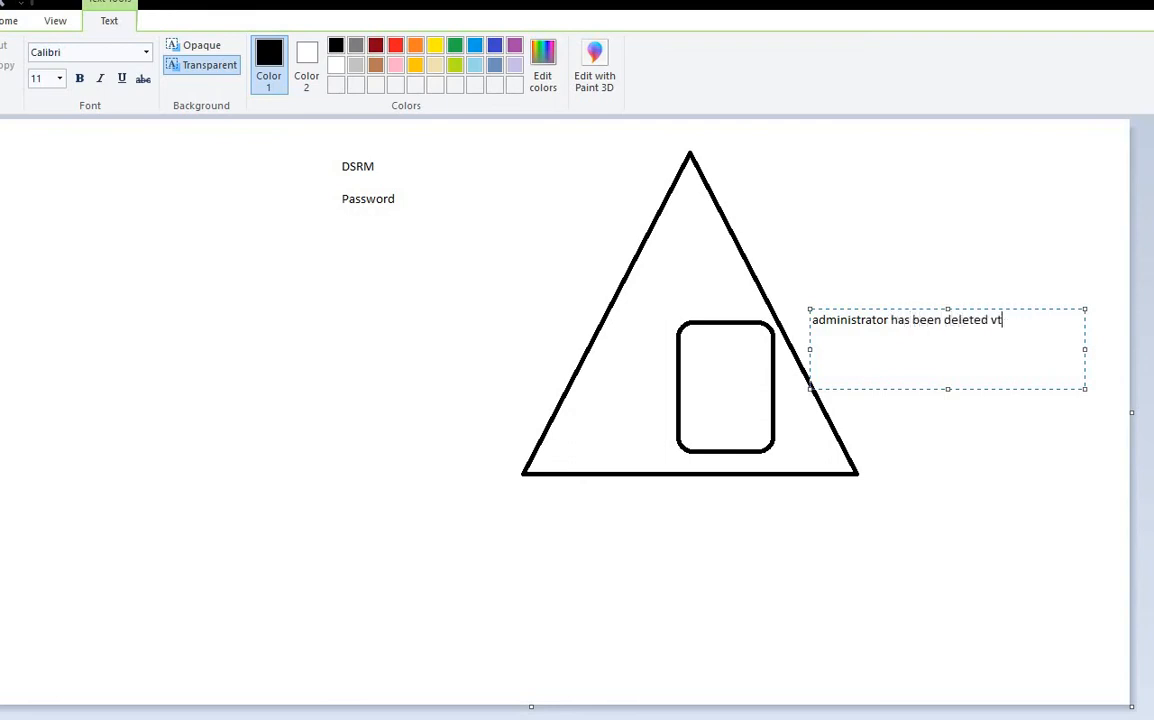
text(the critica;l)
key(BackSpace)
key(BackSpace)
text(l OU)
key(Return)
Step: Capitalise 'Administrator' in the note and commit the text to the canvas
click(814, 320)
key(Delete)
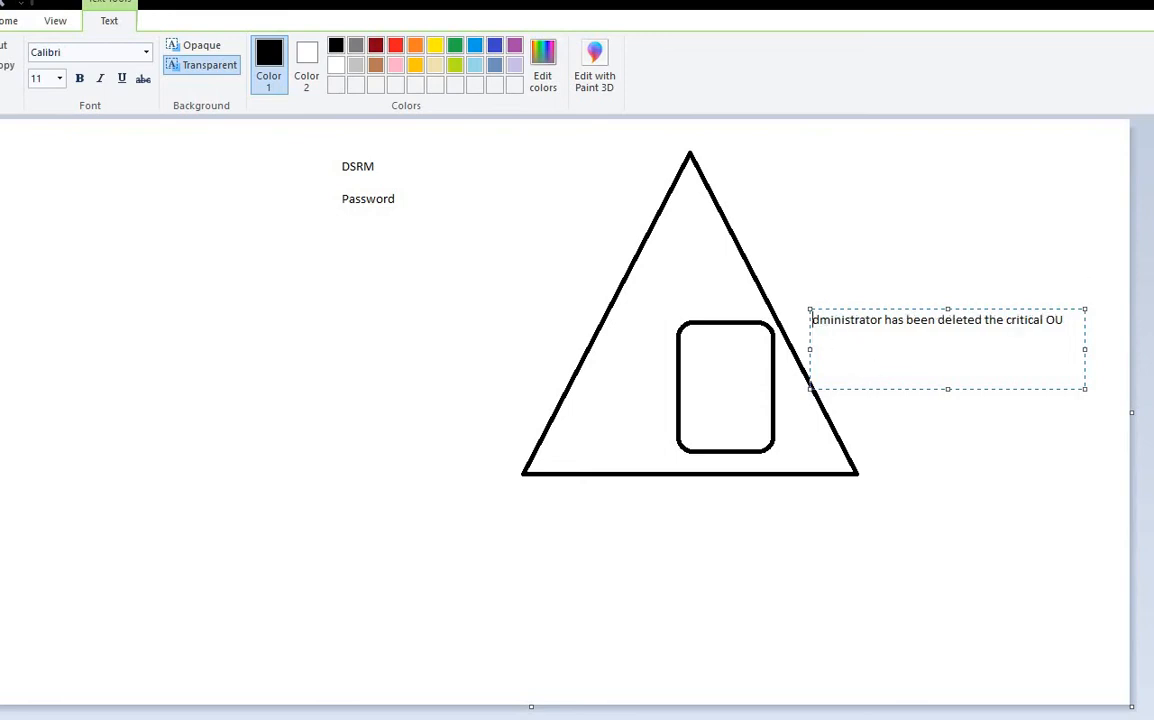
text(A)
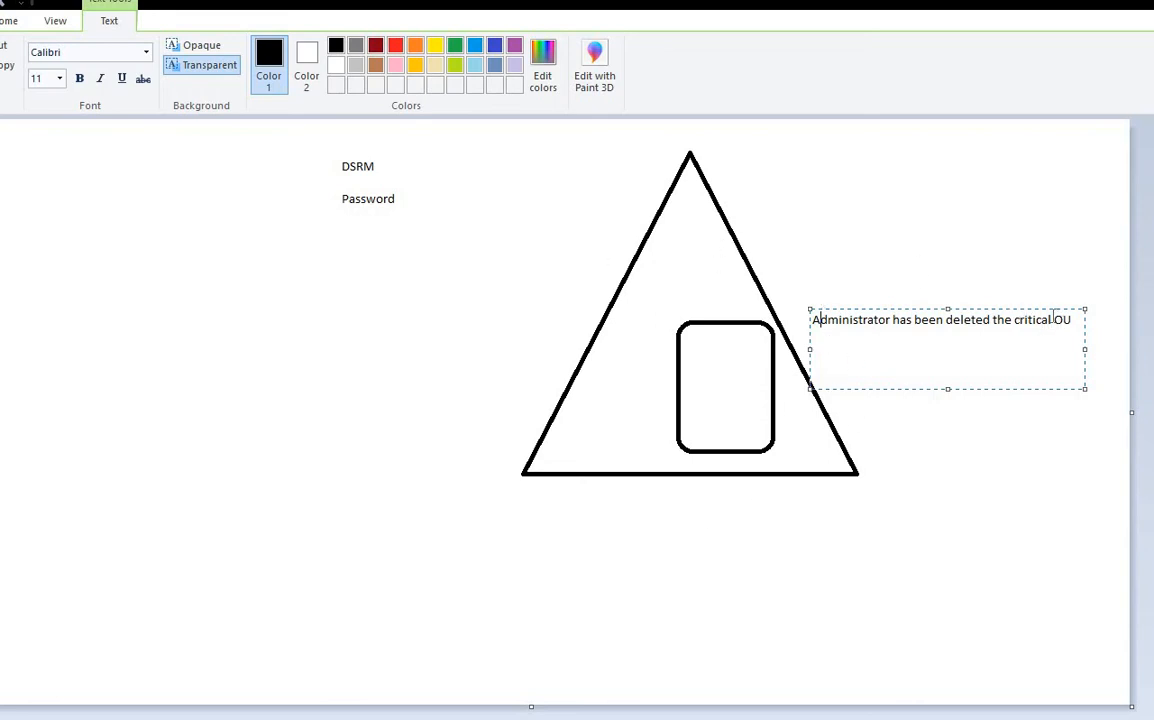
drag(1050, 318, 814, 326)
click(957, 367)
drag(1073, 320, 755, 312)
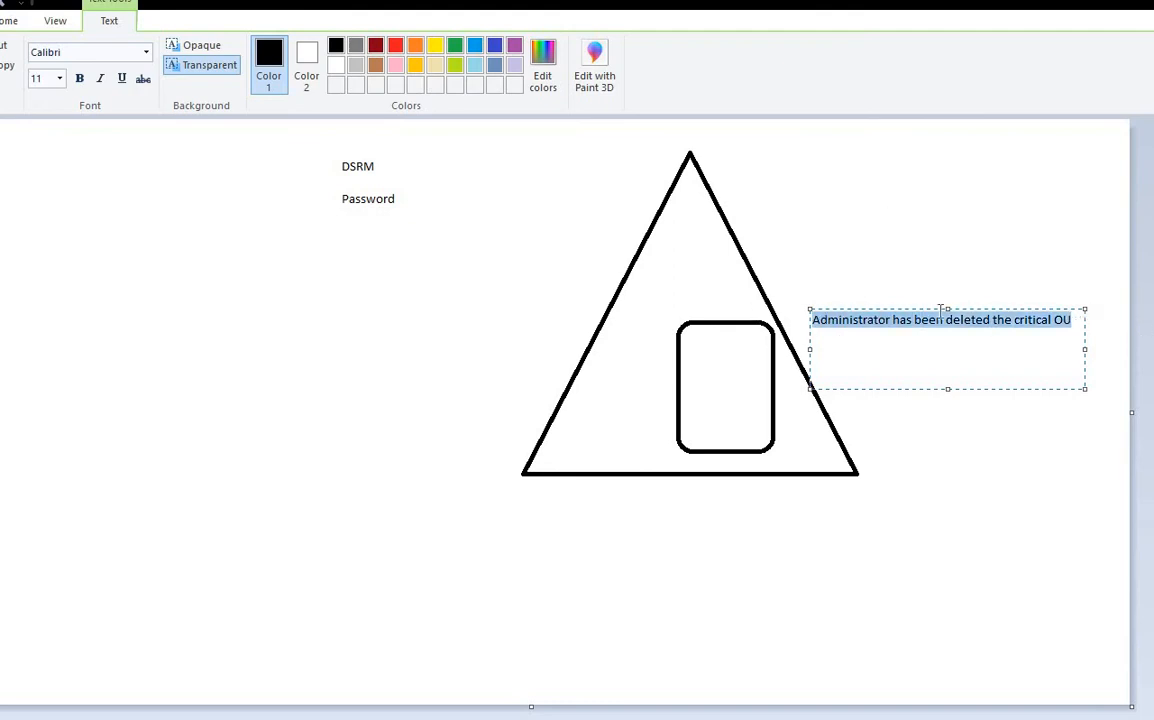
click(617, 203)
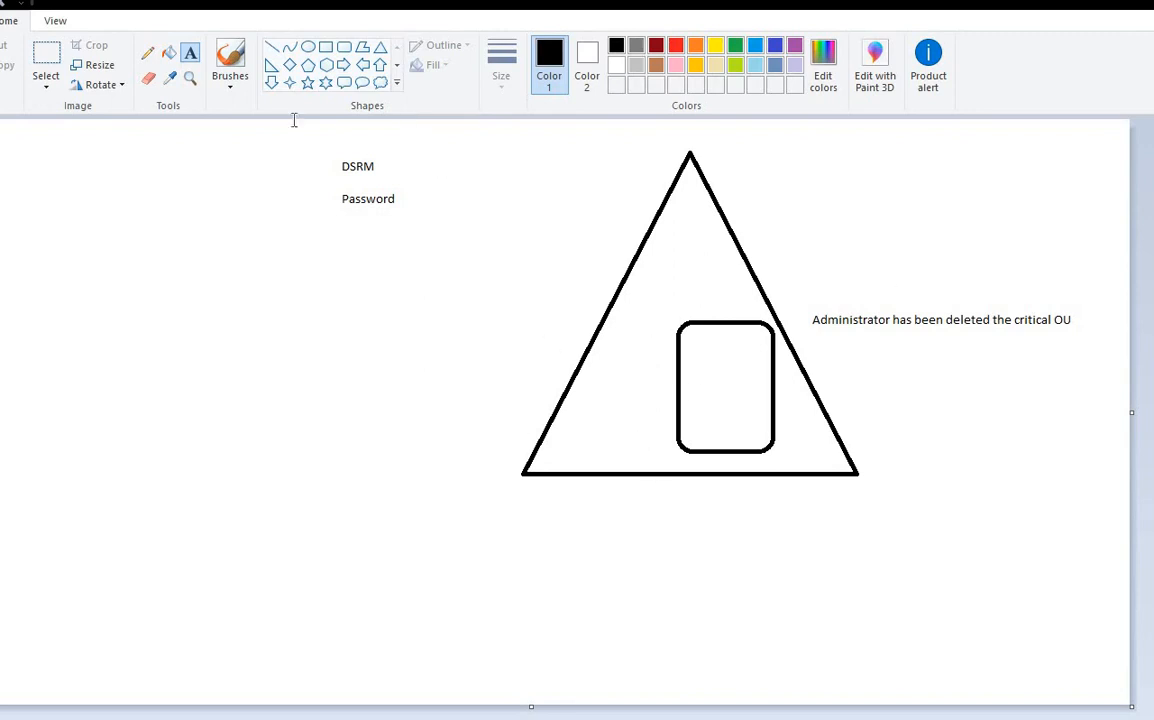
Step: Draw a line from the rounded rectangle to the top left and place a text box there
click(278, 53)
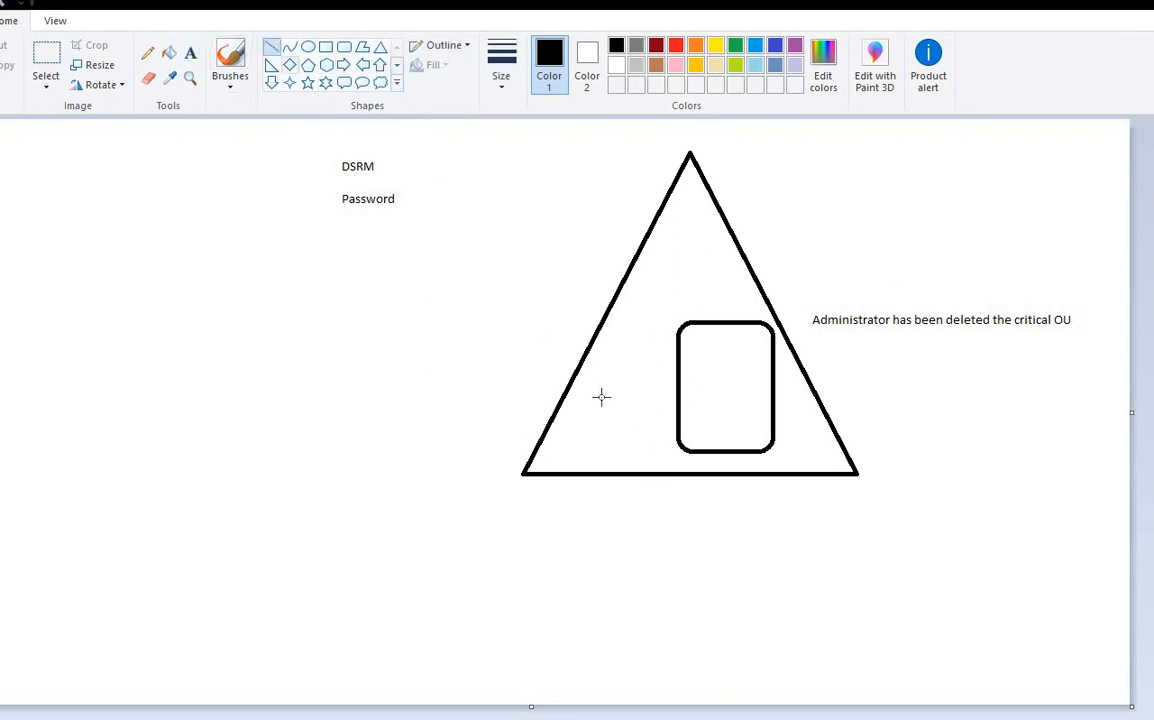
drag(677, 368, 149, 201)
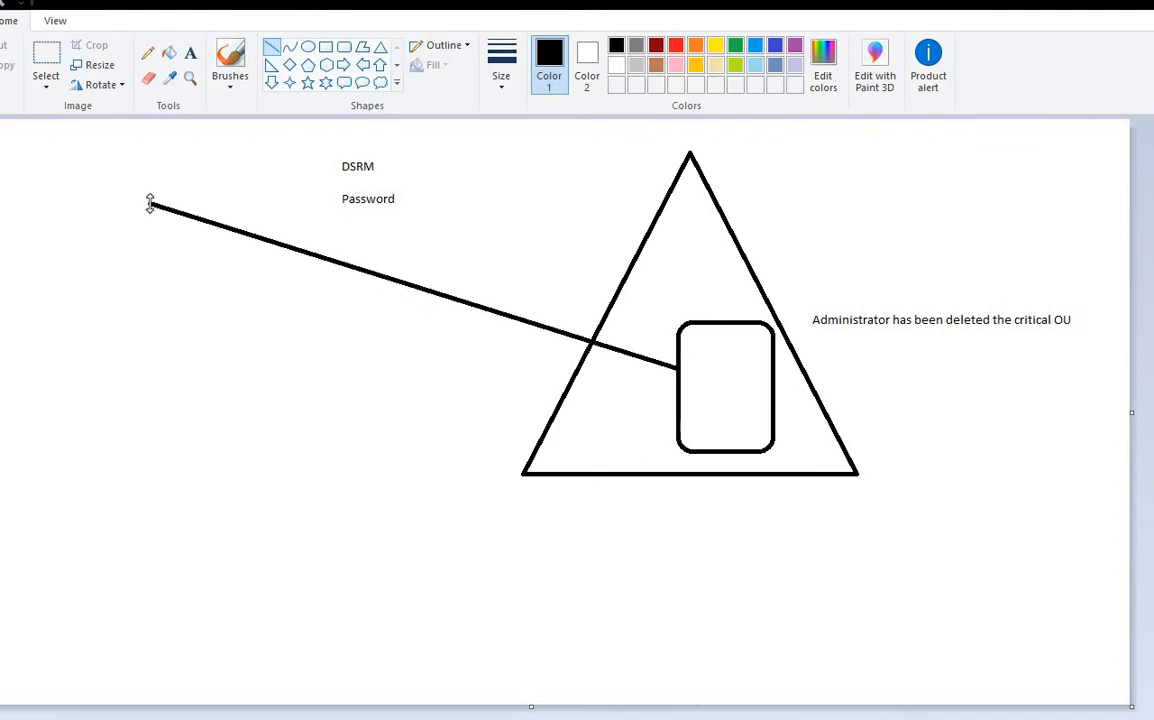
click(190, 52)
drag(14, 151, 223, 217)
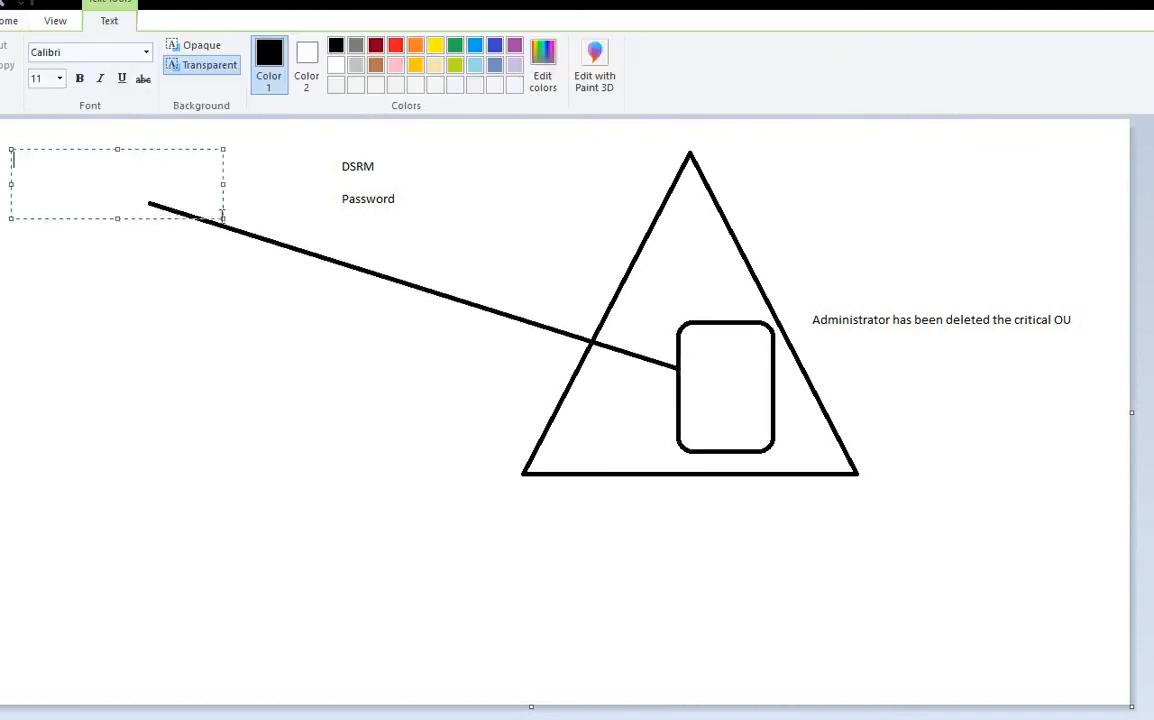
Step: Type 'SSB' and 'System State backup' on two lines, enlarging the box downward
text(SB)
key(BackSpace)
text(SB)
key(Return)
text(Systrm)
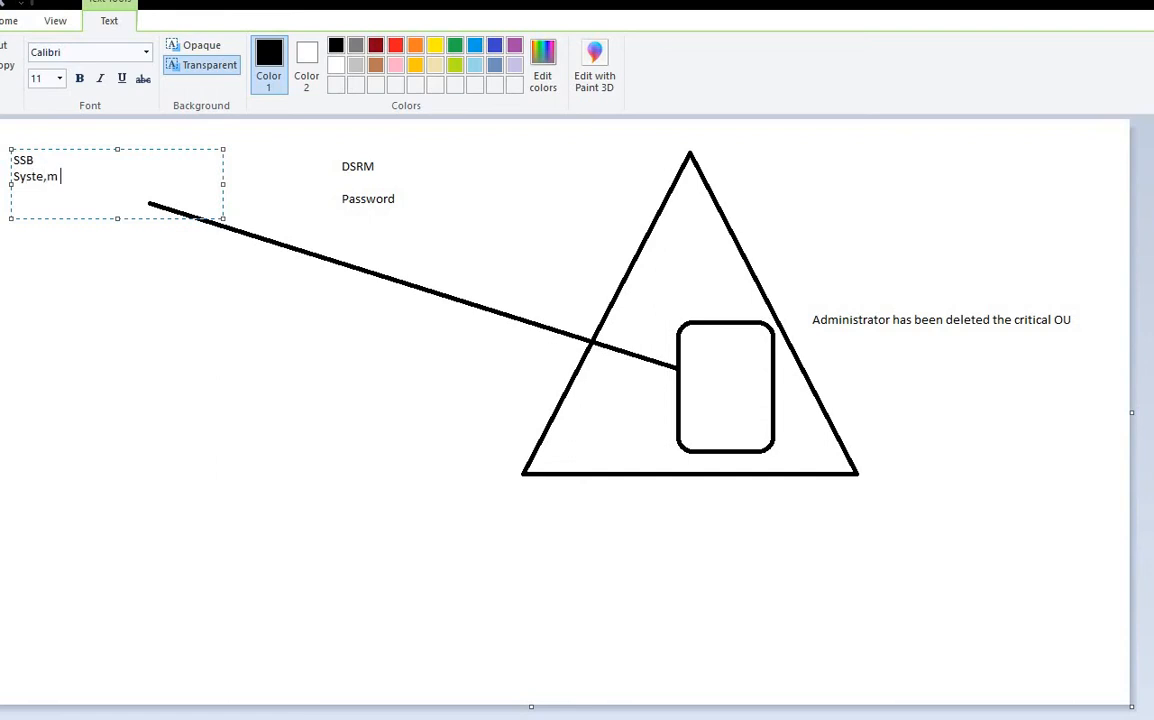
key(BackSpace)
key(BackSpace)
key(BackSpace)
text(em State backup)
drag(120, 217, 116, 318)
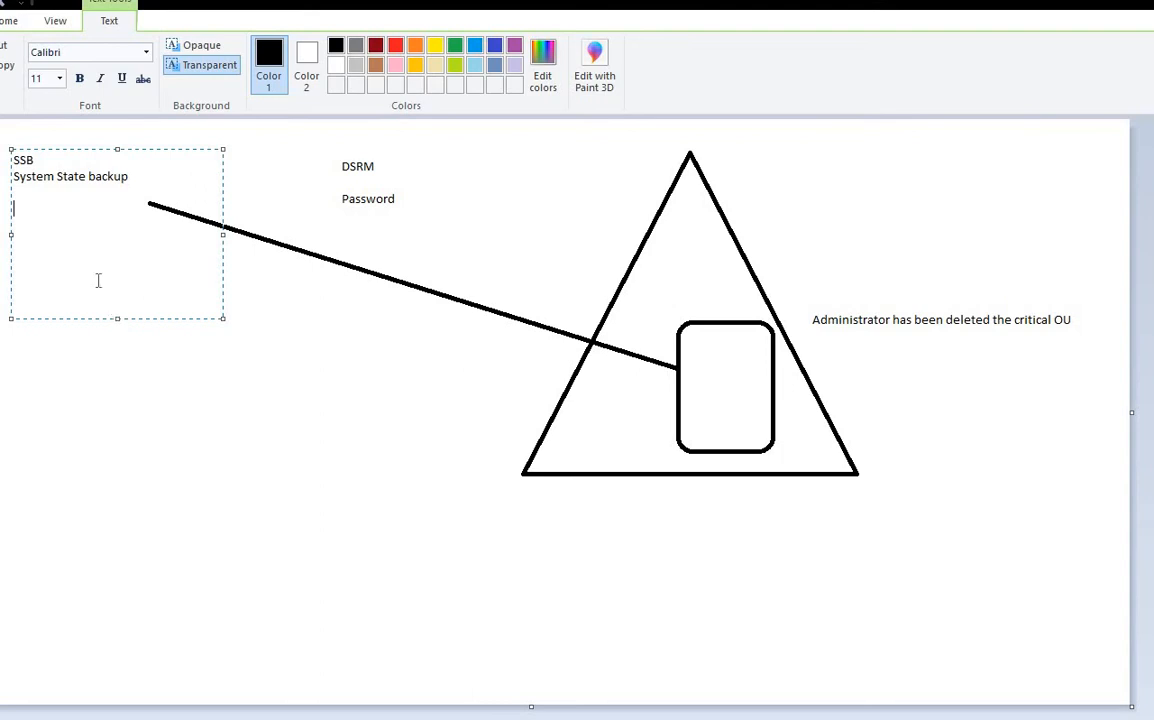
drag(131, 176, 7, 175)
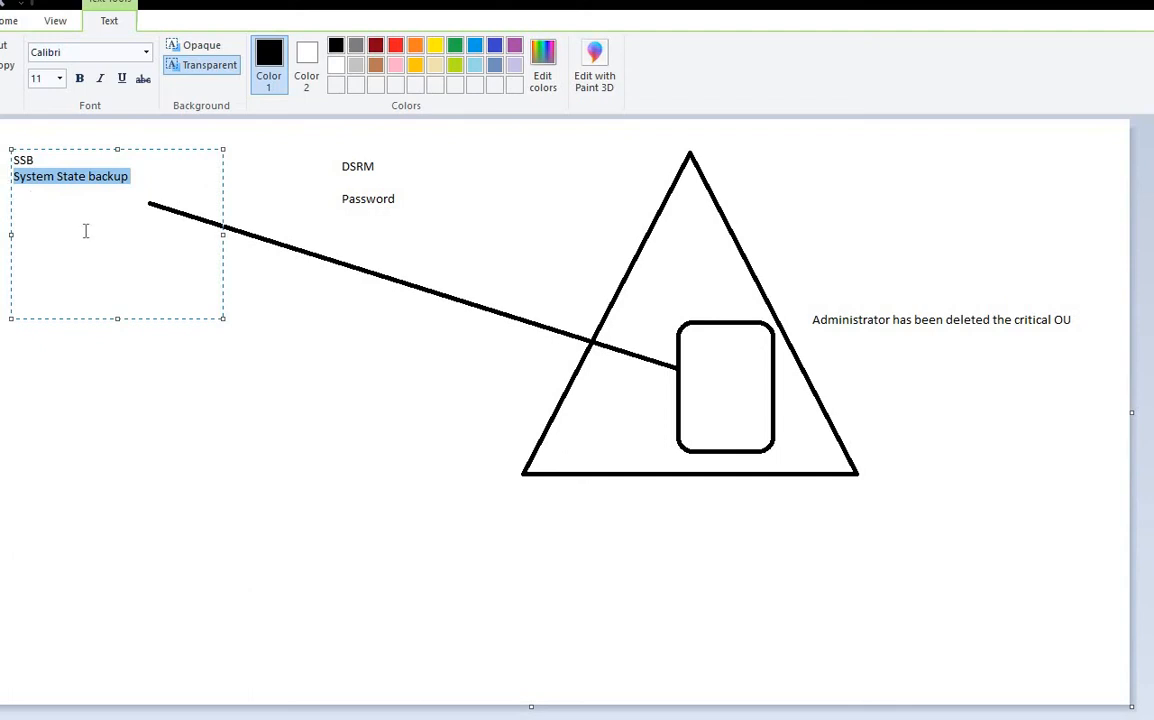
click(128, 195)
click(122, 177)
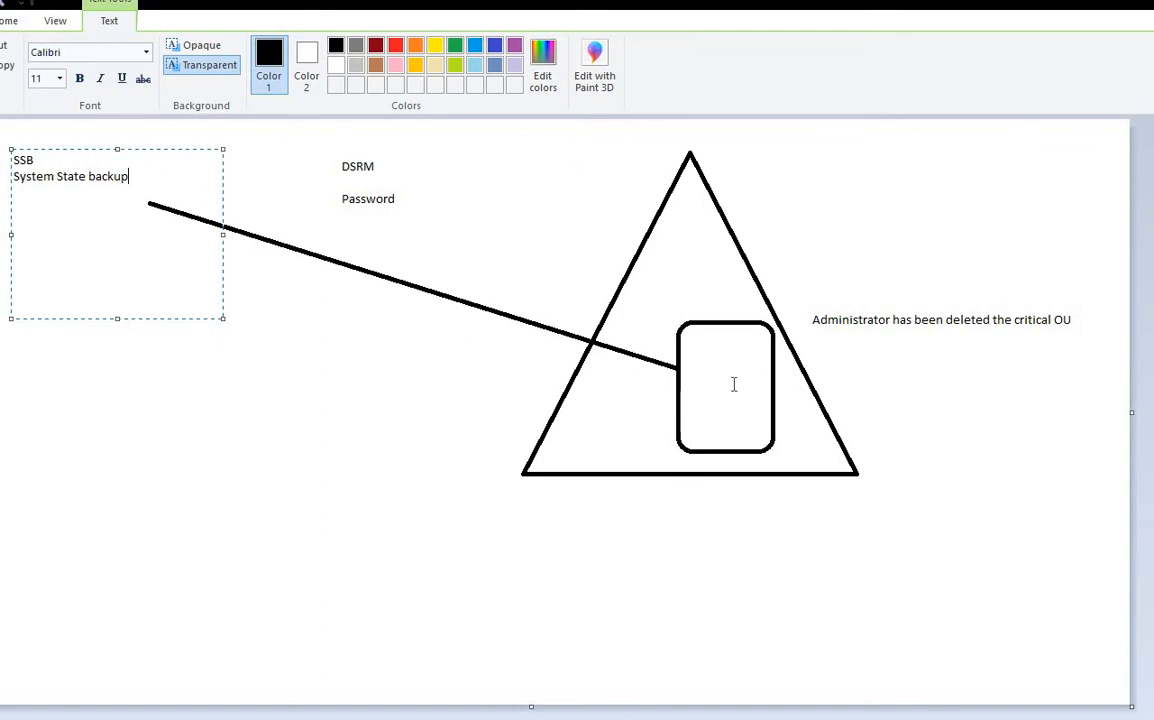
drag(806, 308, 1086, 345)
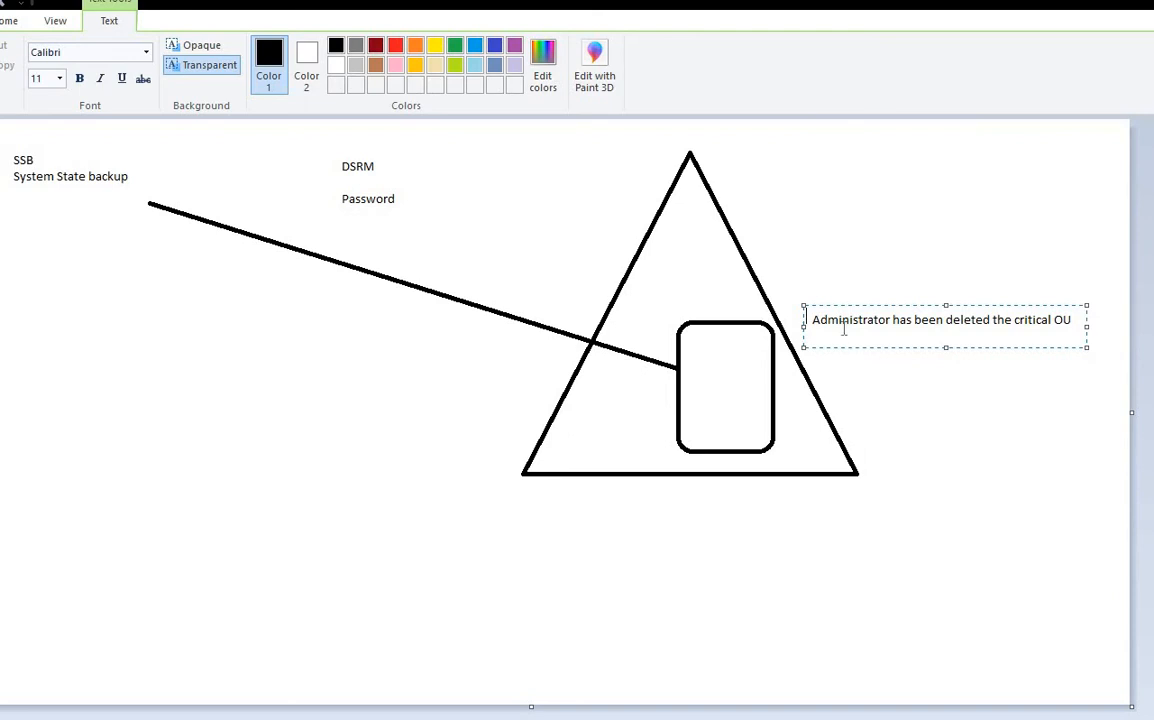
click(816, 288)
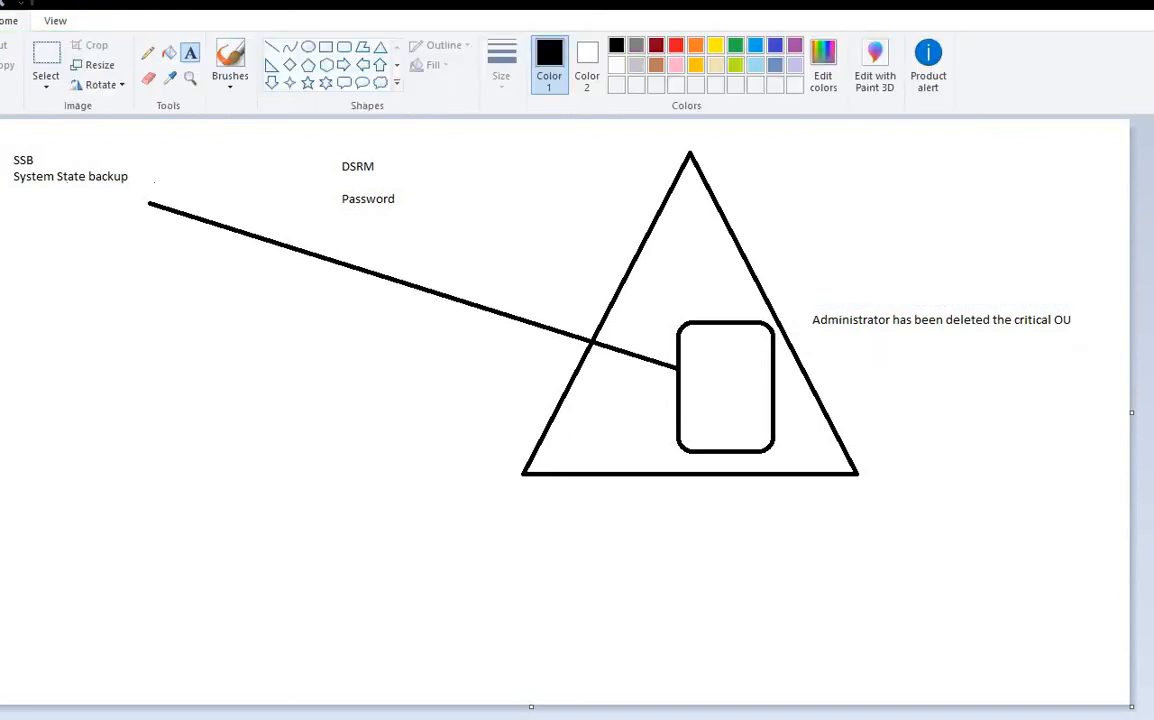
drag(154, 182, 1, 138)
click(223, 270)
drag(148, 188, 5, 136)
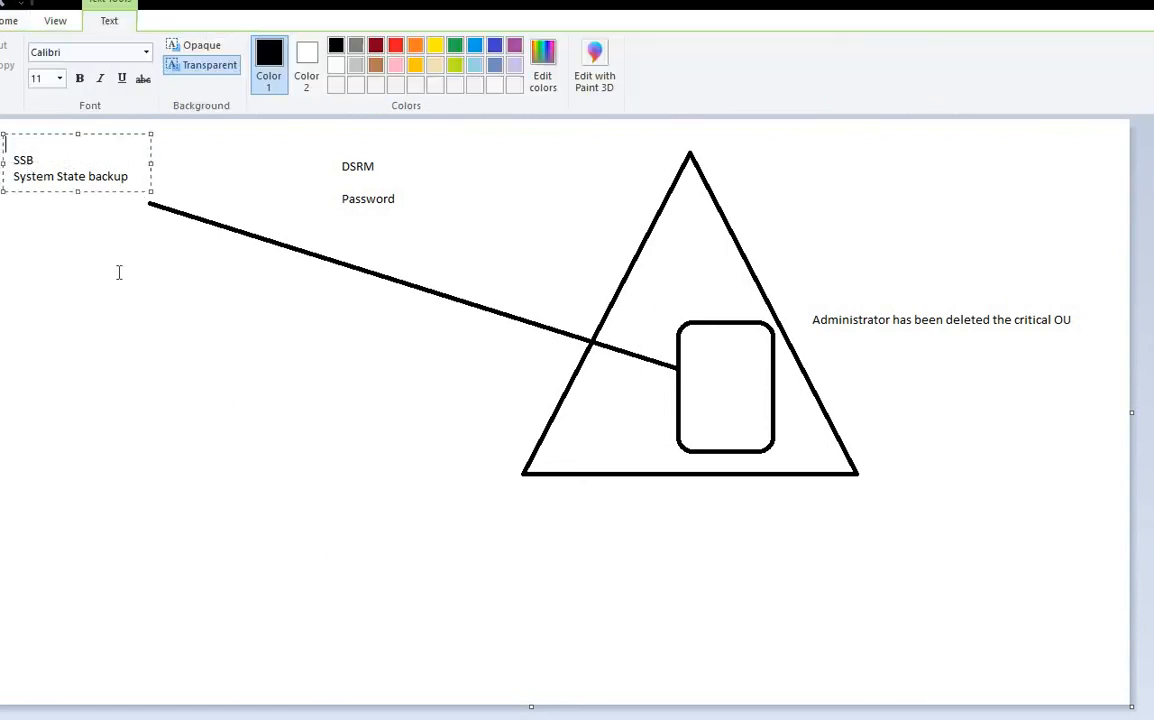
click(118, 272)
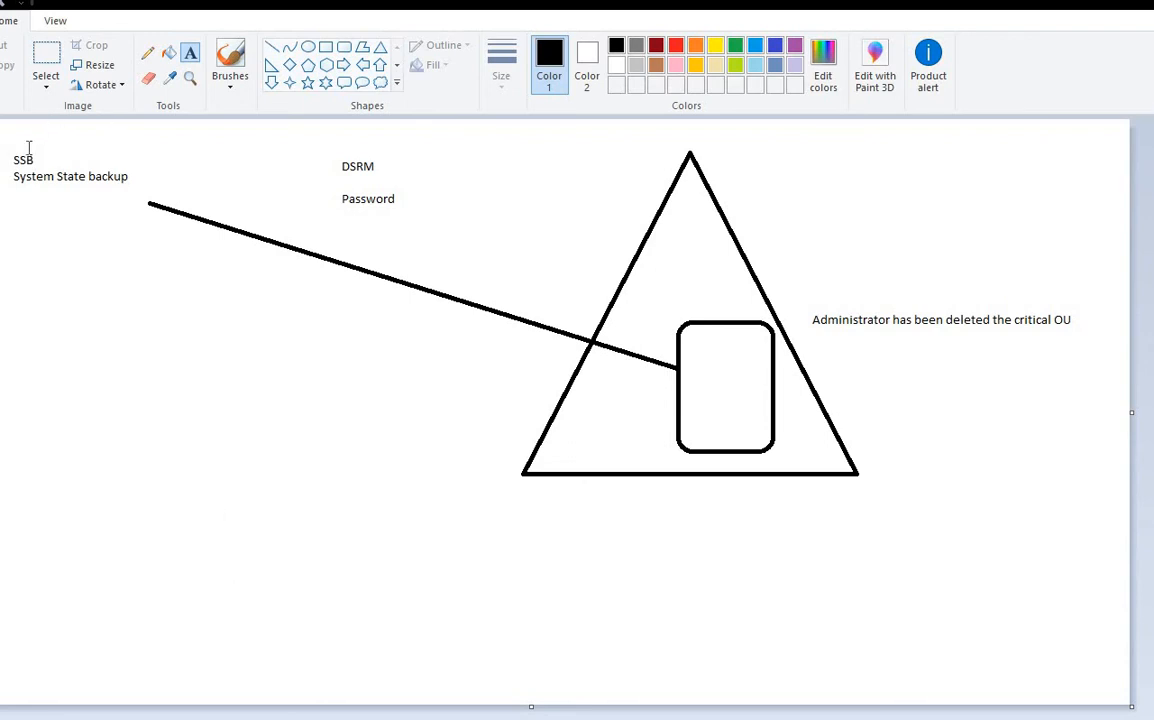
drag(13, 150, 175, 185)
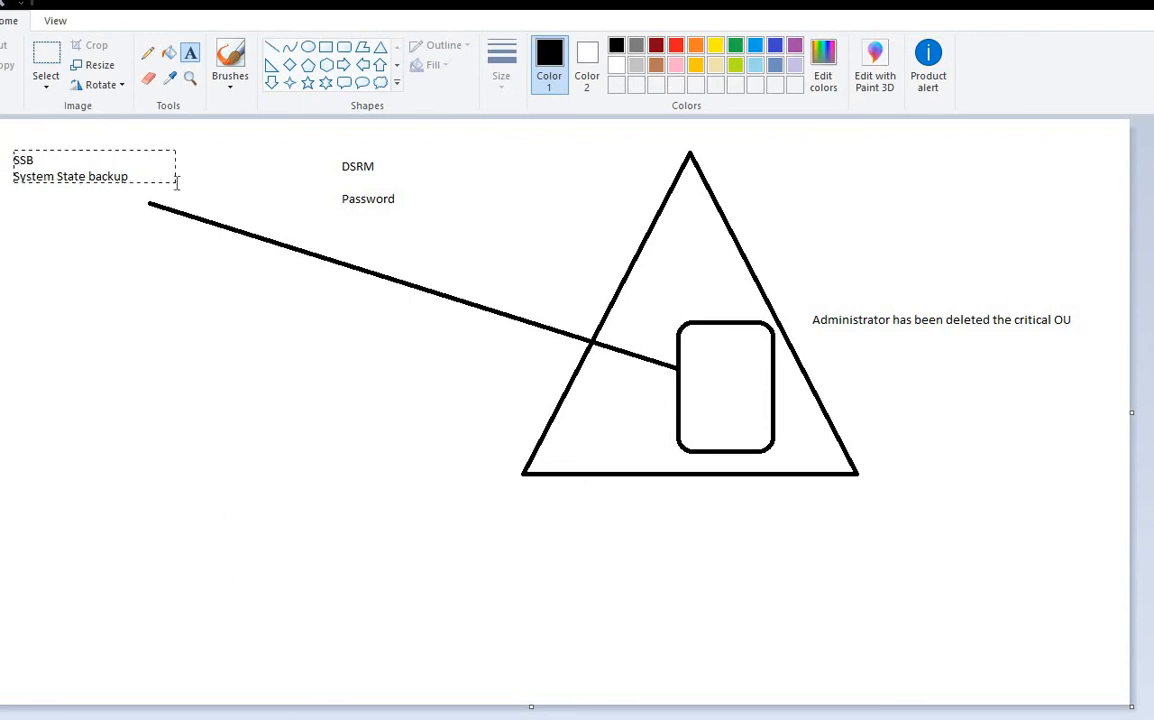
click(131, 277)
click(271, 47)
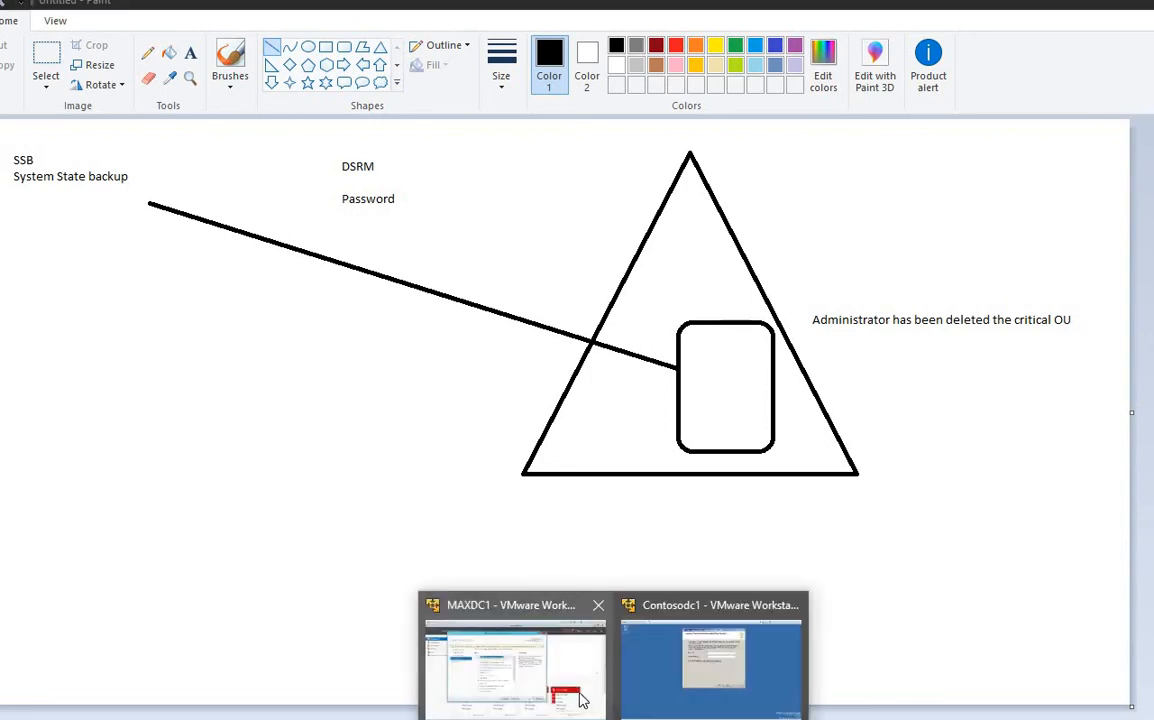
Step: In the VM, launch msconfig from the Run box
click(527, 640)
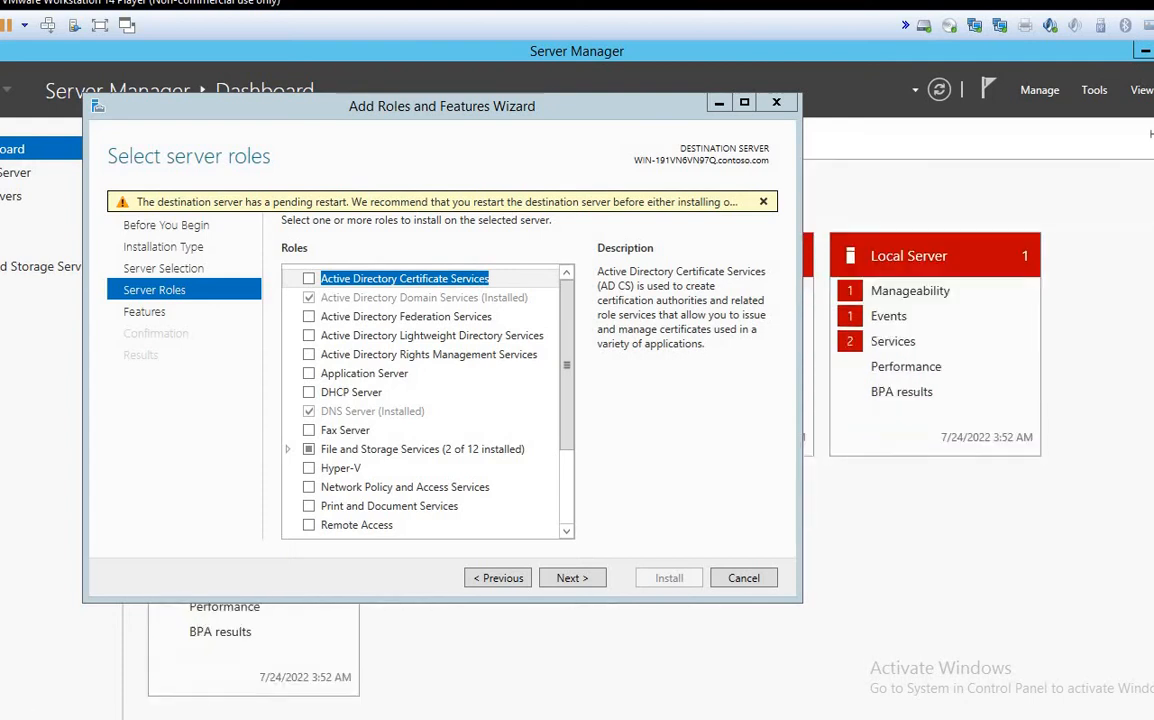
key(super+x)
text(r)
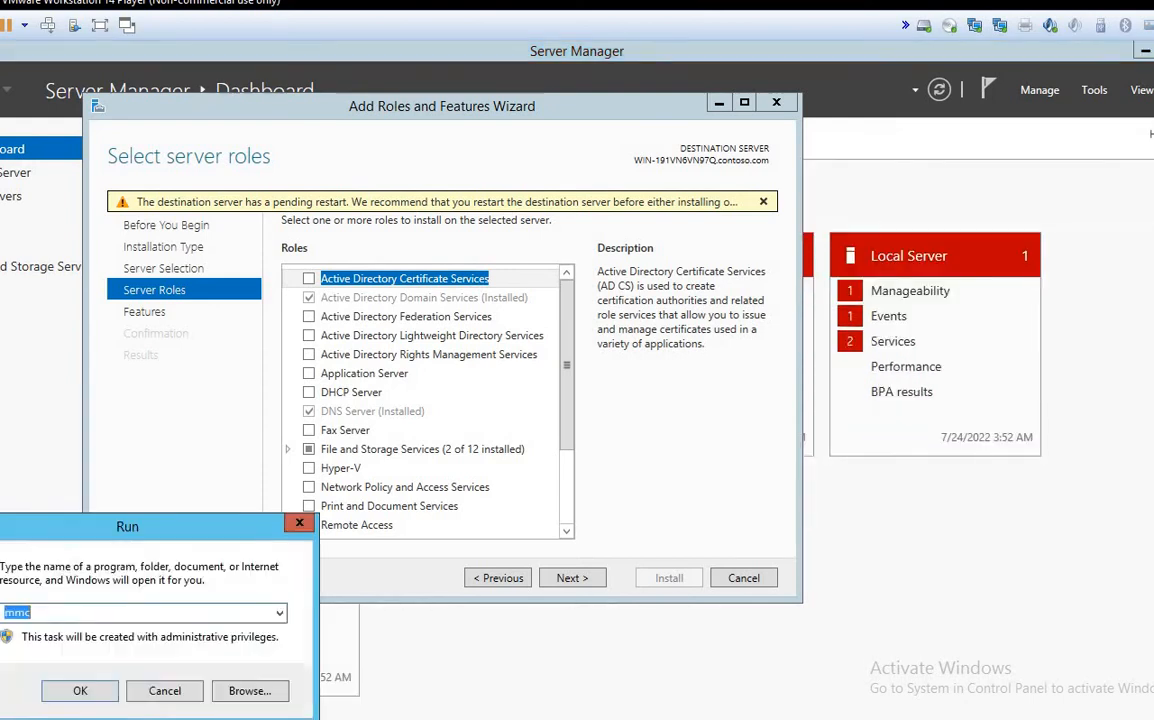
text(msconfig)
key(BackSpace)
key(BackSpace)
text(ig)
key(Return)
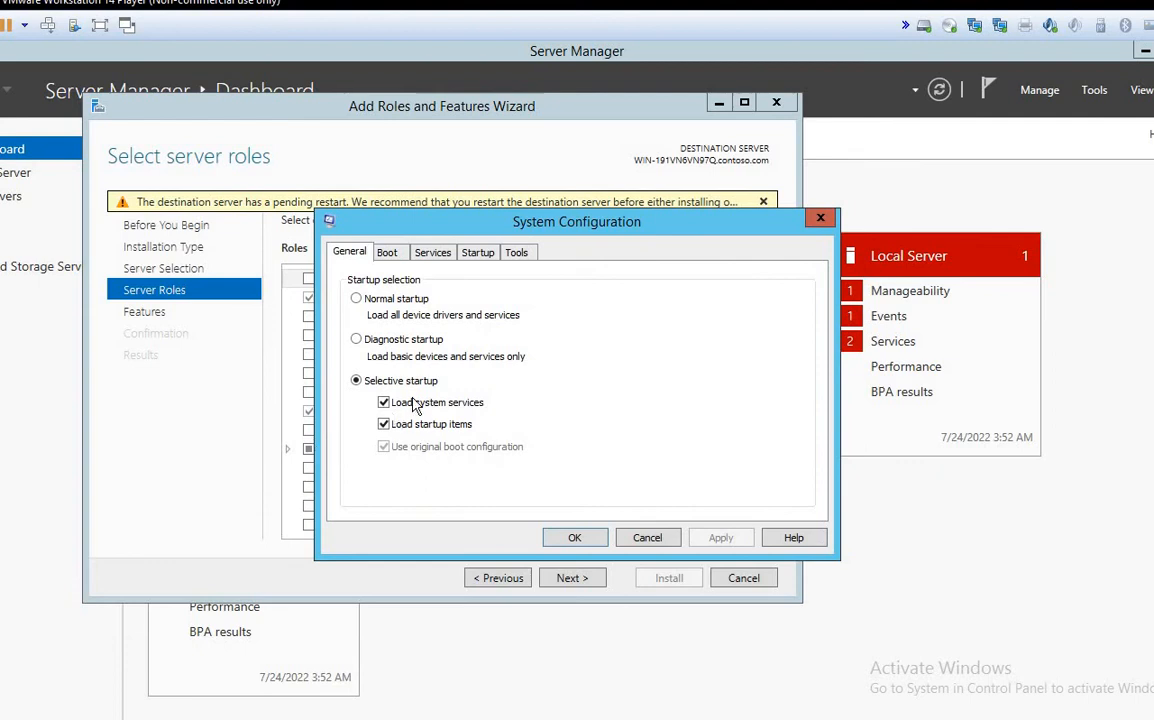
Step: Check the Boot tab's Safe boot Active Directory repair option, cancel, and close the roles wizard
click(385, 252)
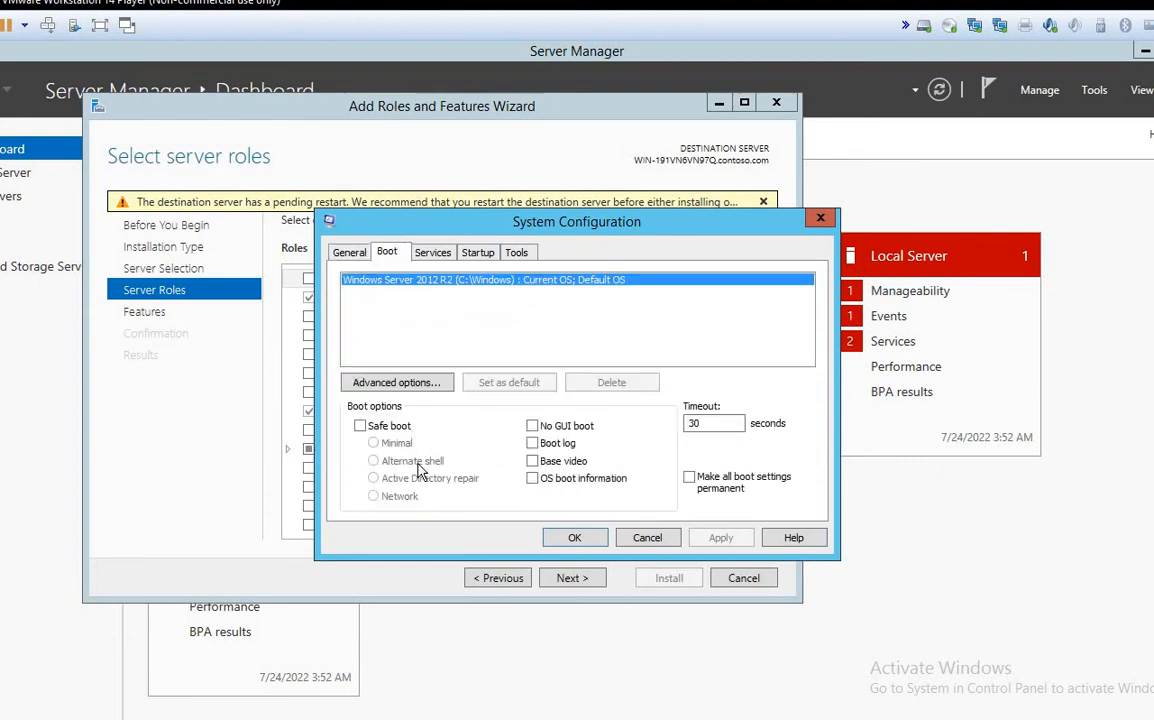
click(388, 426)
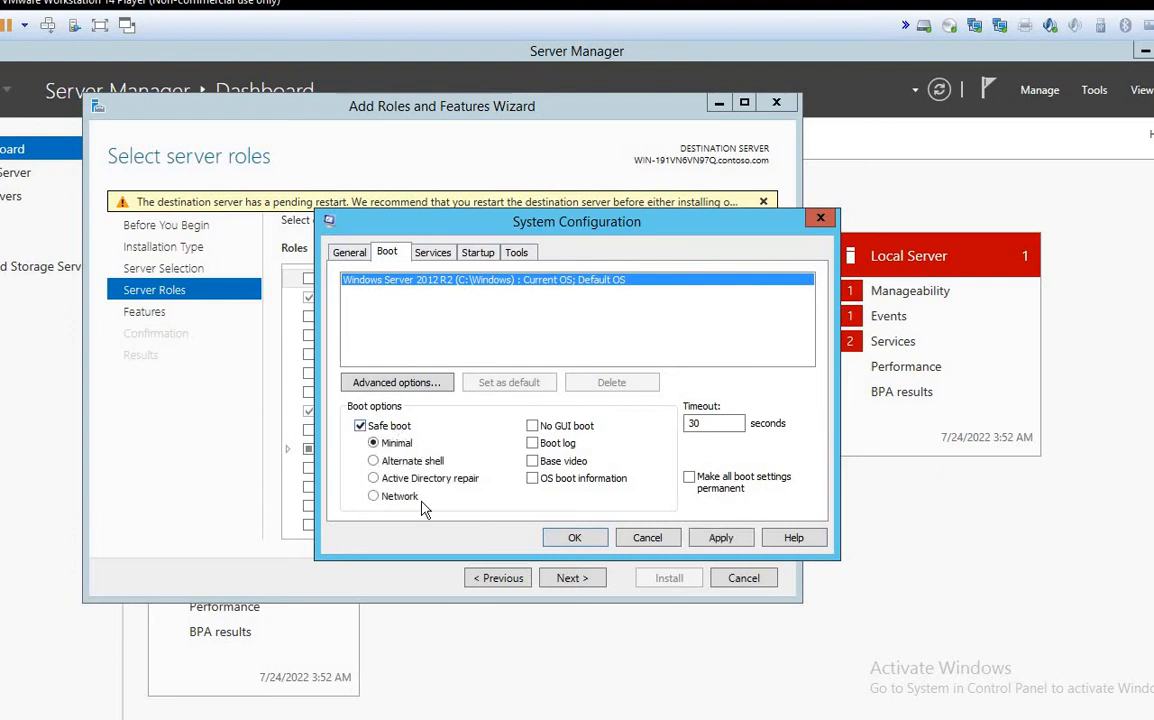
click(373, 479)
click(667, 541)
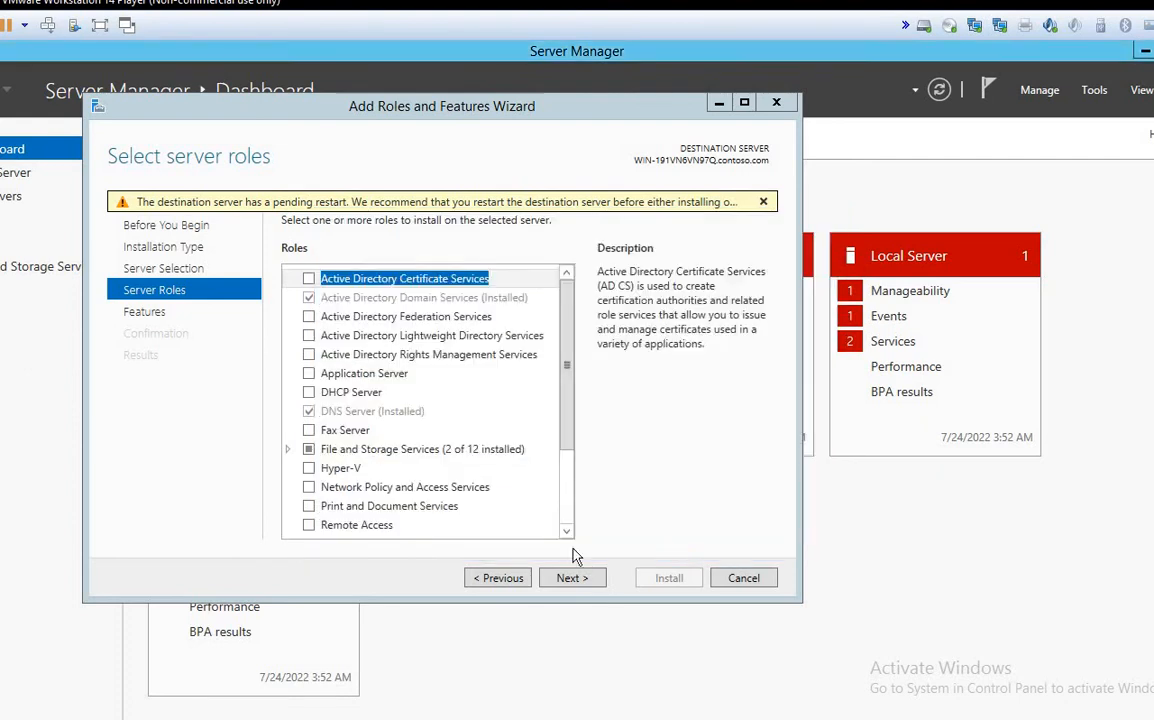
click(743, 578)
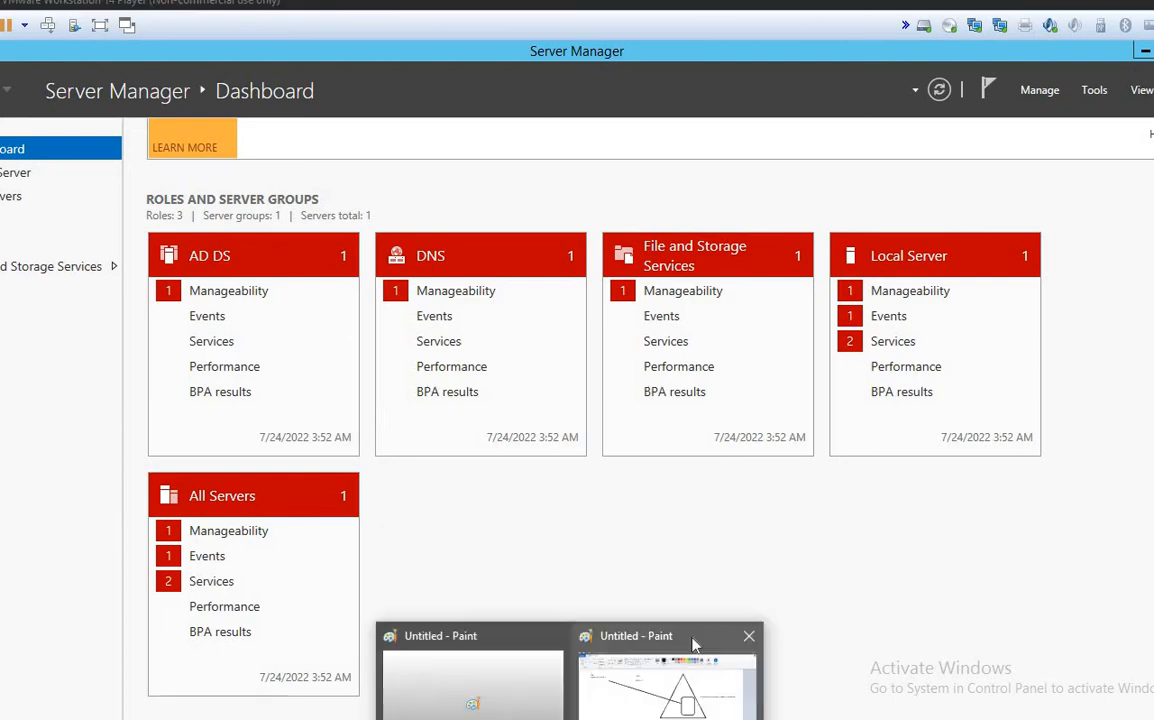
Step: Switch back to the Untitled - Paint window holding the DSRM and SSB diagram
click(690, 643)
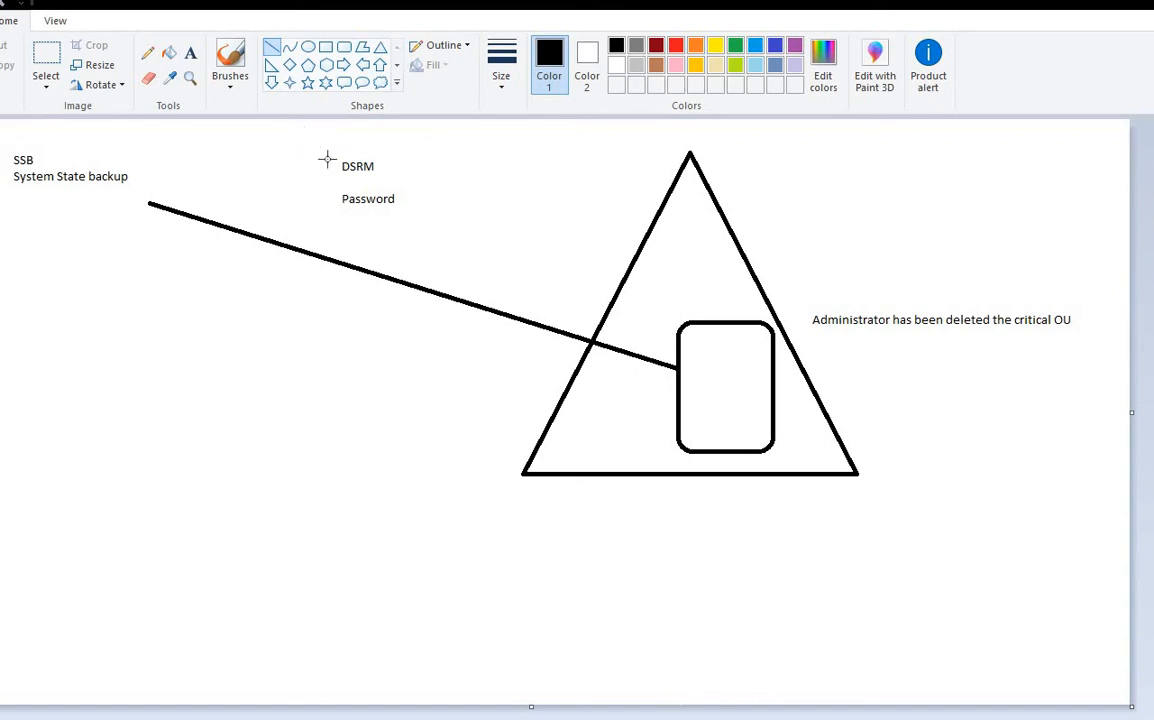
Step: Draw a short line above DSRM, then mark out a new text area beneath the SSB note
mouse_move(306, 134)
mouse_down()
mouse_move(412, 170)
mouse_move(461, 131)
mouse_move(415, 135)
mouse_up()
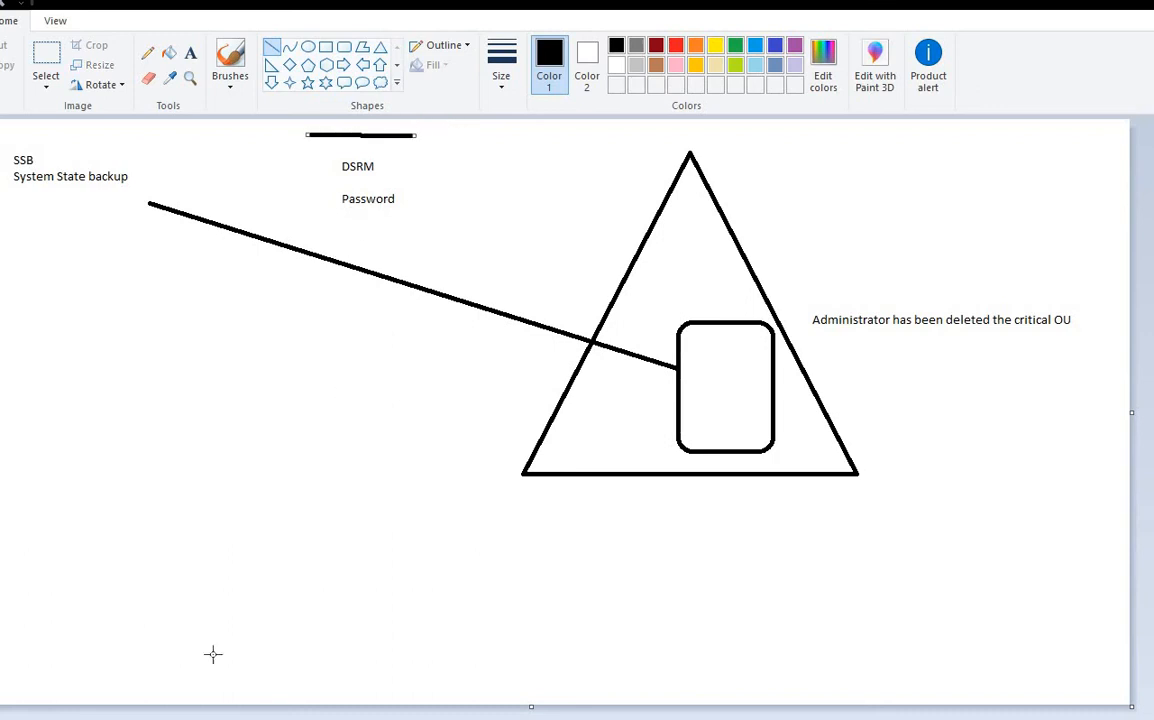
click(190, 55)
drag(321, 149, 463, 217)
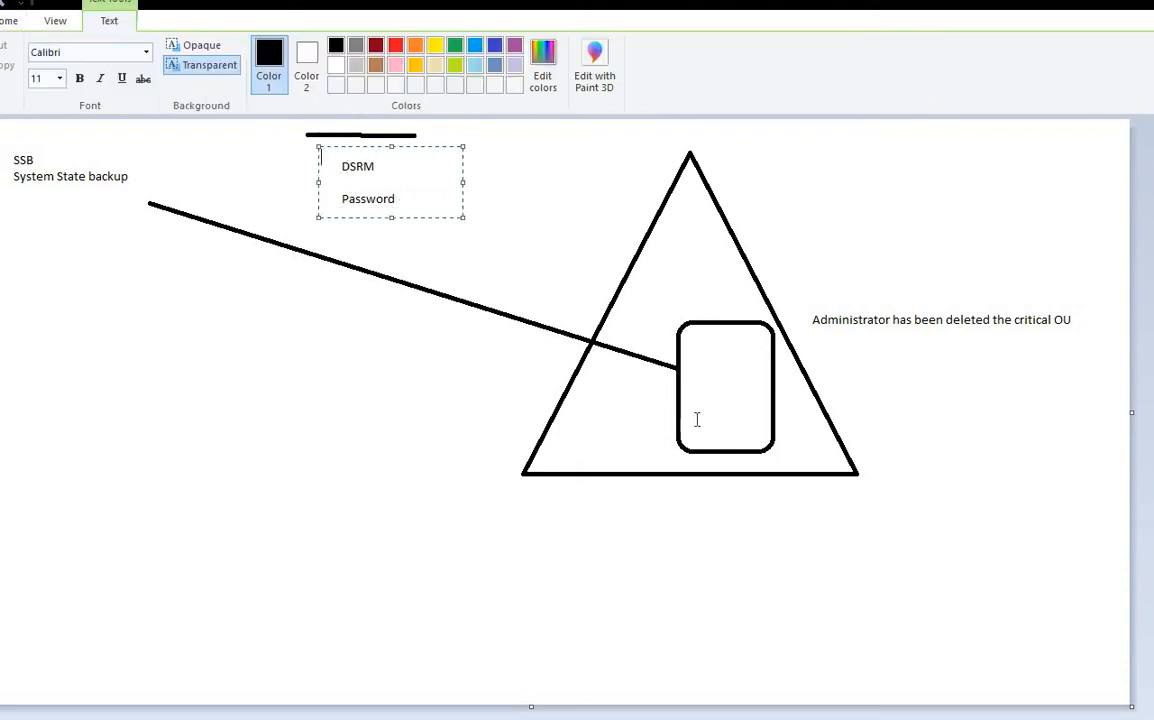
drag(662, 298, 802, 473)
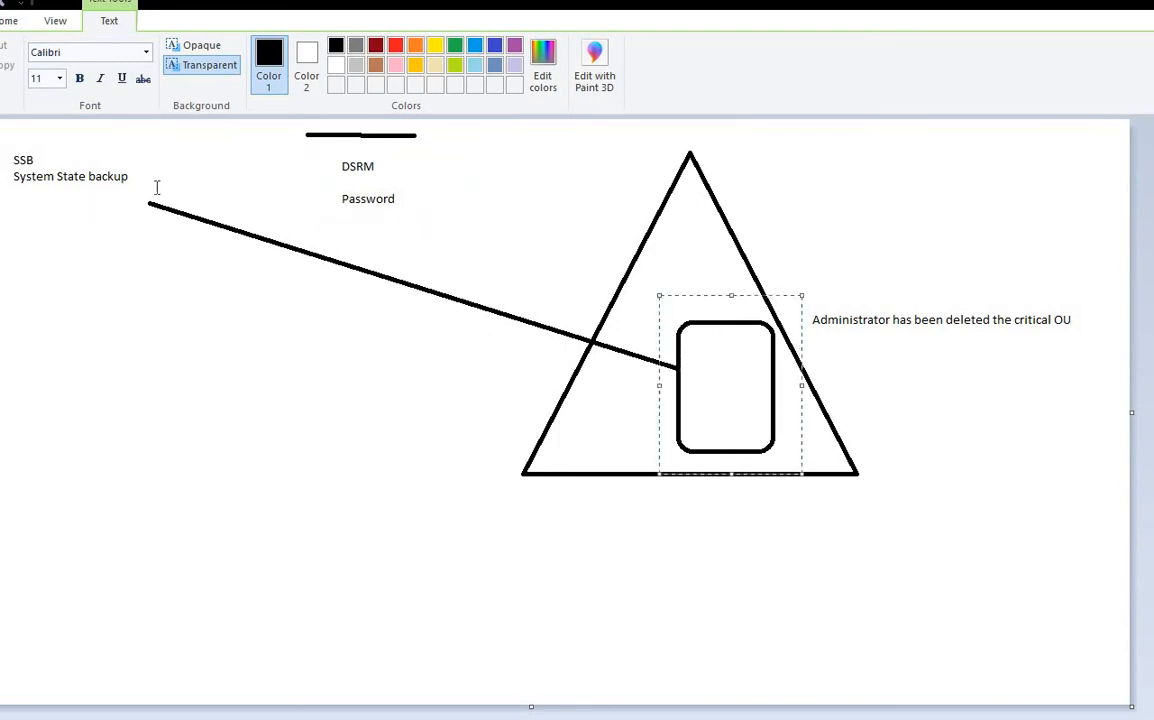
drag(157, 187, 3, 158)
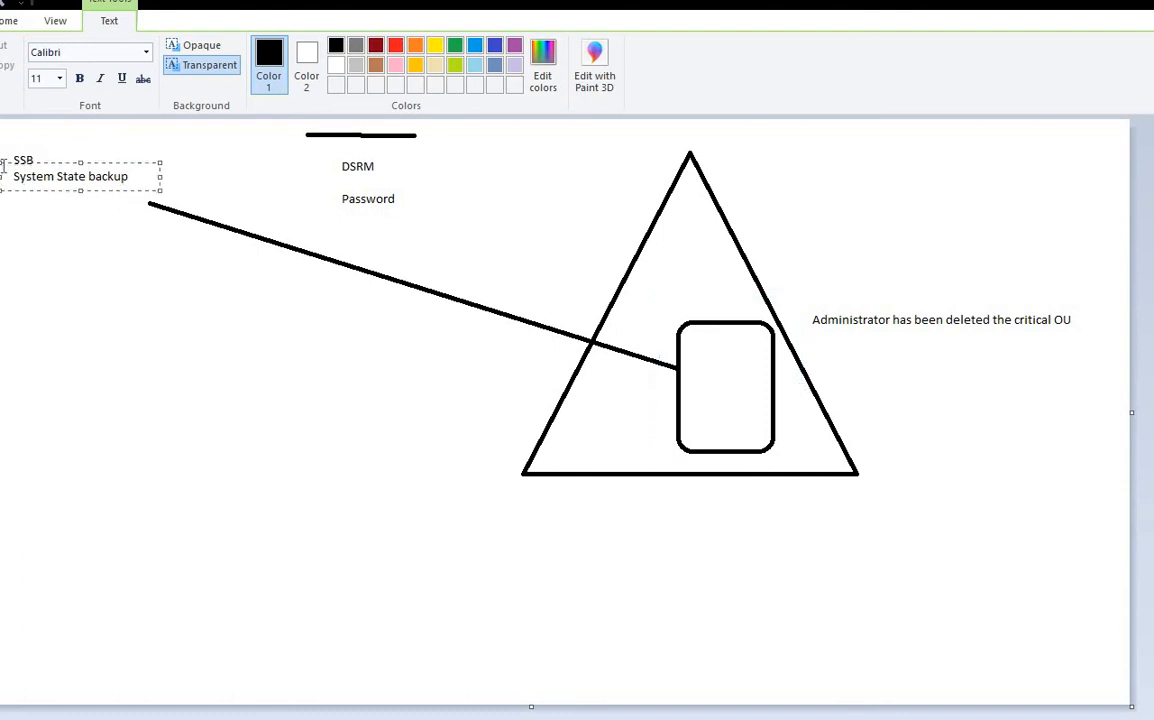
click(55, 21)
drag(31, 240, 366, 331)
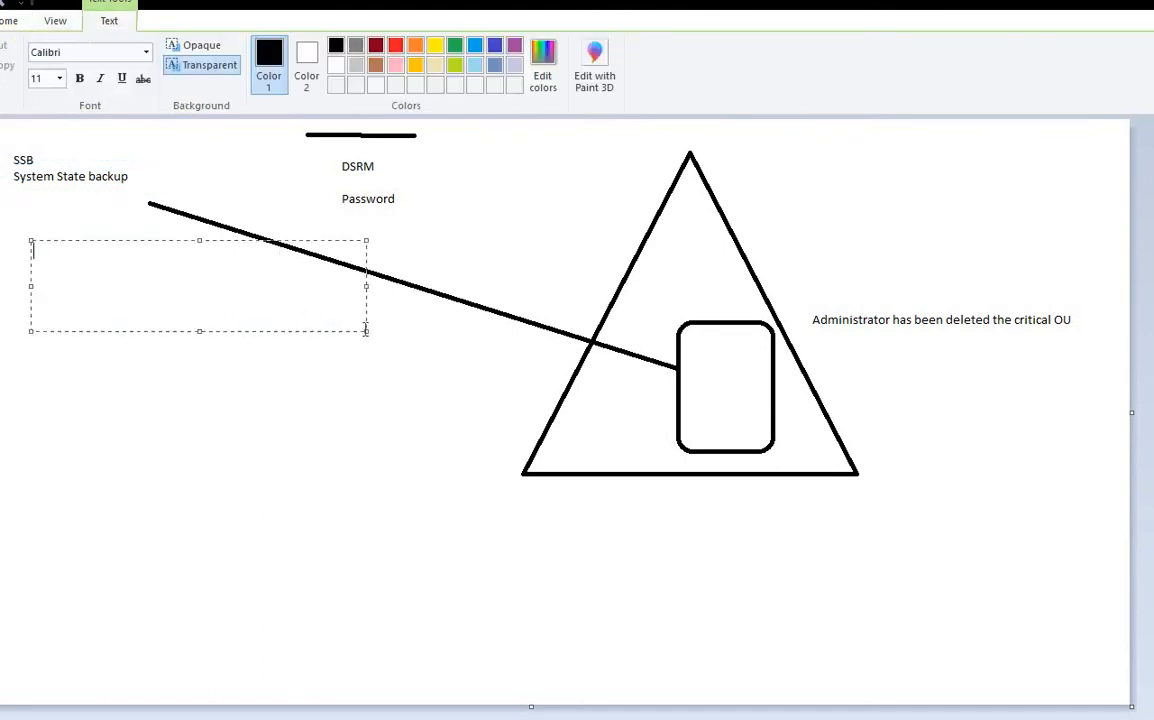
Step: Type the restore types Auth-, Non- and BMR- as a three-line list
text(Auth)
key(Return)
text(Non)
click(73, 255)
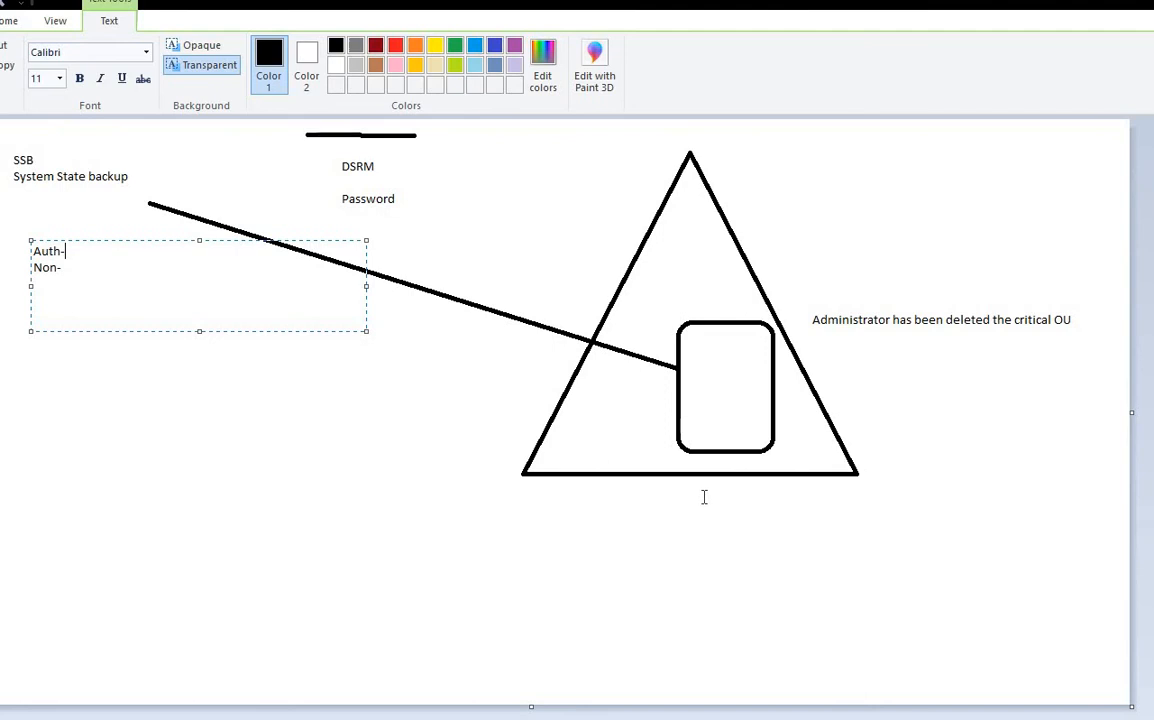
drag(85, 251, 31, 251)
click(85, 251)
drag(32, 251, 82, 265)
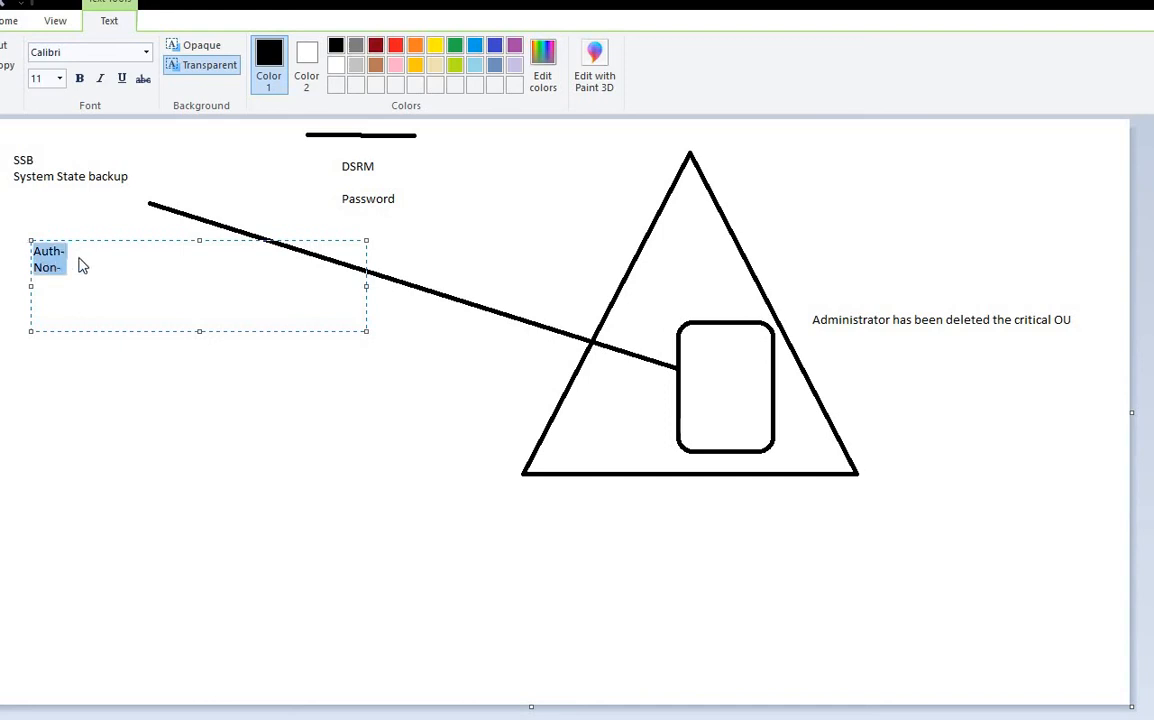
click(80, 250)
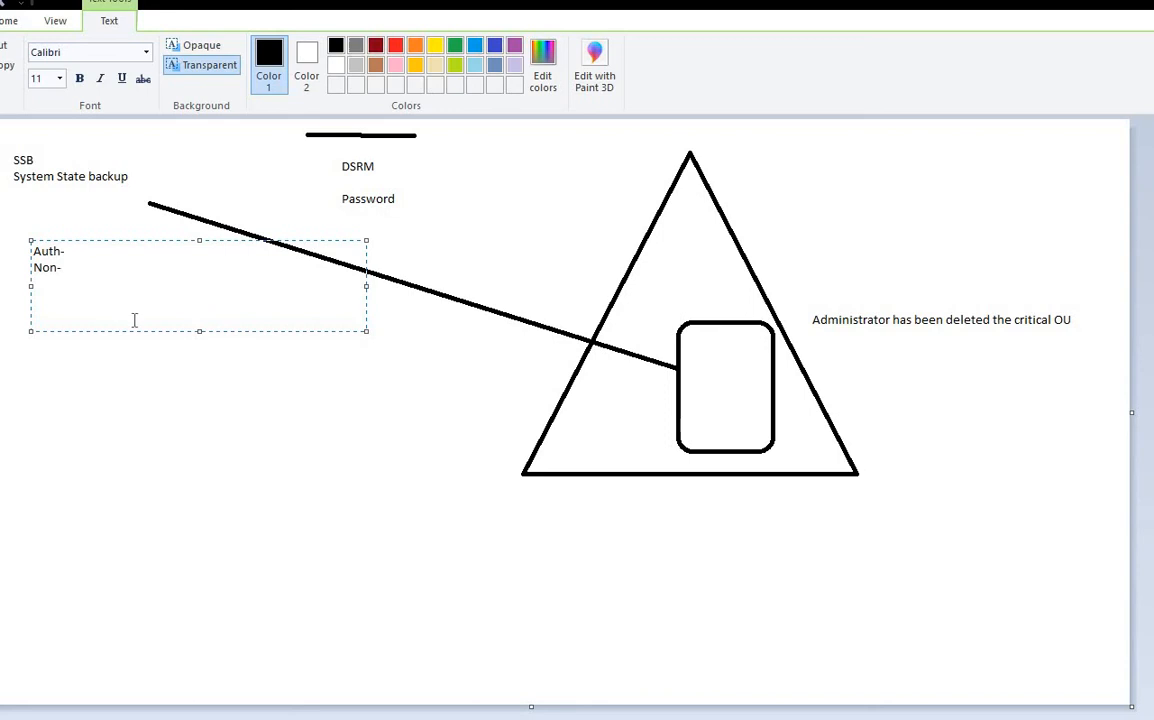
key(Return)
text(BMR-)
Step: Commit the list and drag text areas around System State backup, the Administrator note, and the top left
click(66, 252)
drag(9, 170, 142, 184)
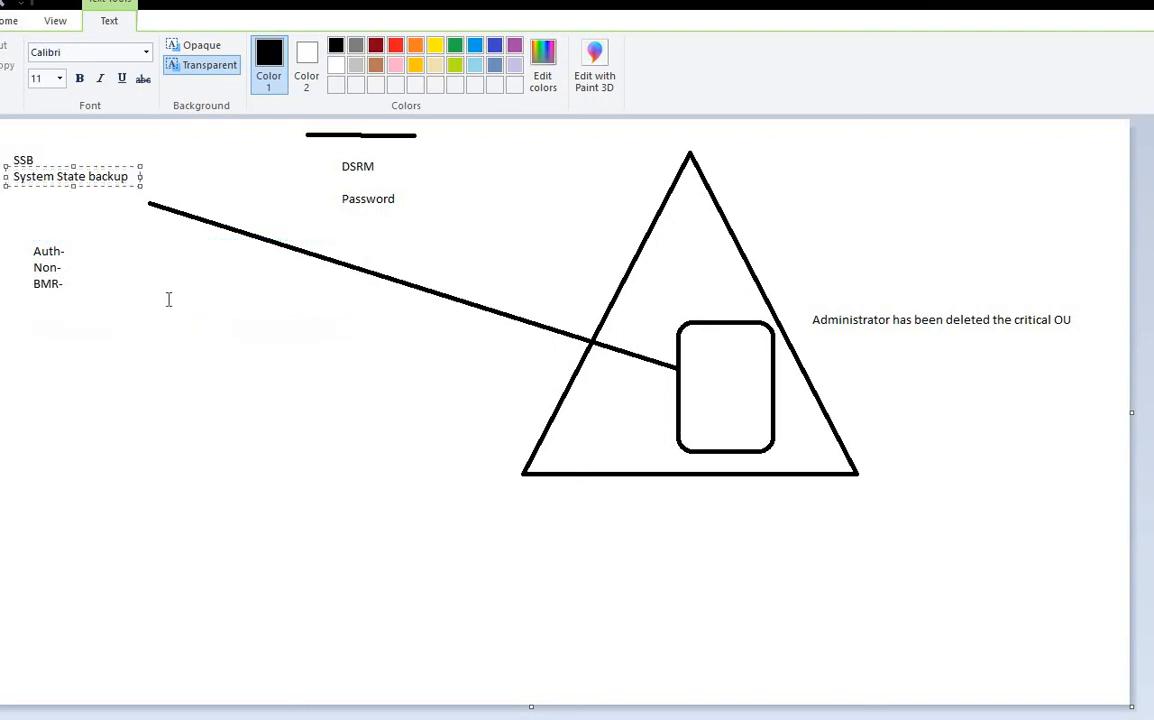
drag(805, 288, 1097, 358)
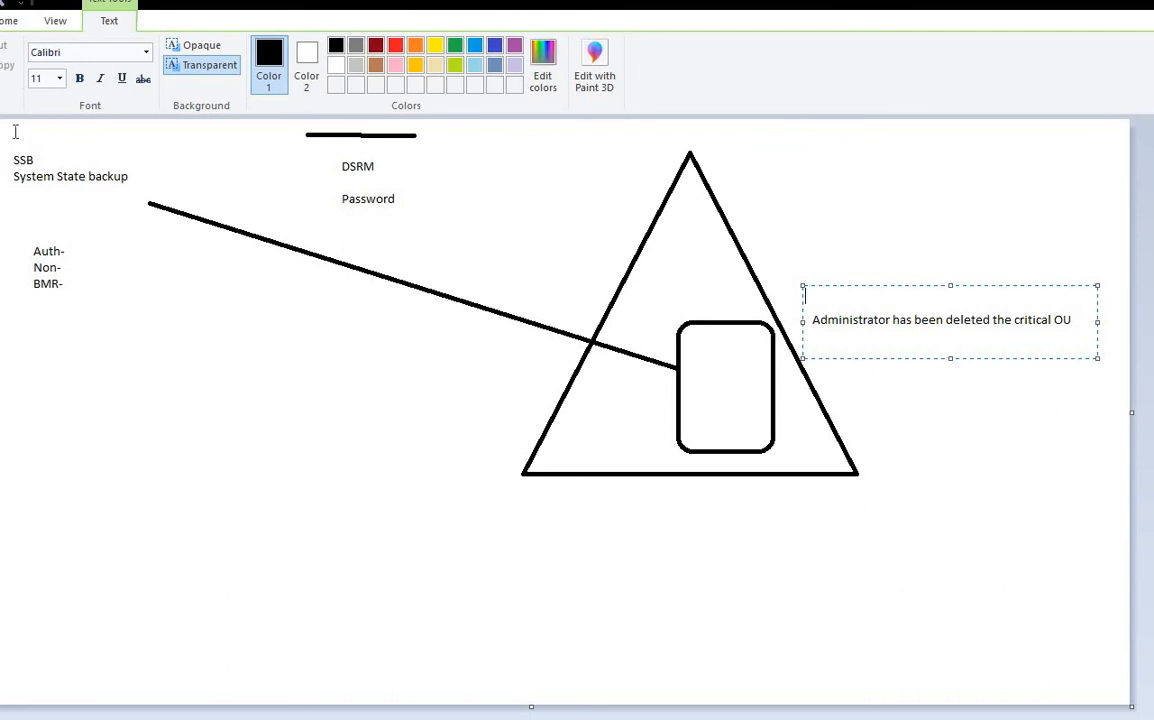
drag(15, 131, 703, 316)
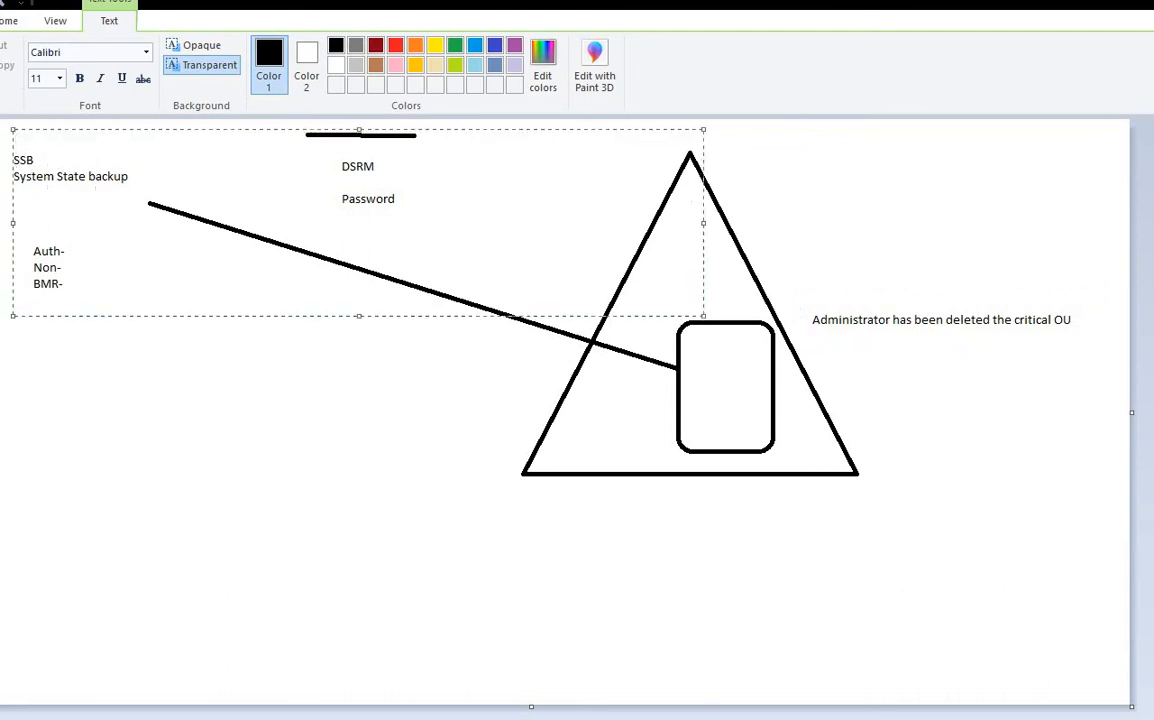
Step: In the Server 2008 VM, enter and confirm the Restore Mode administrator password, reaching the Summary page
click(622, 595)
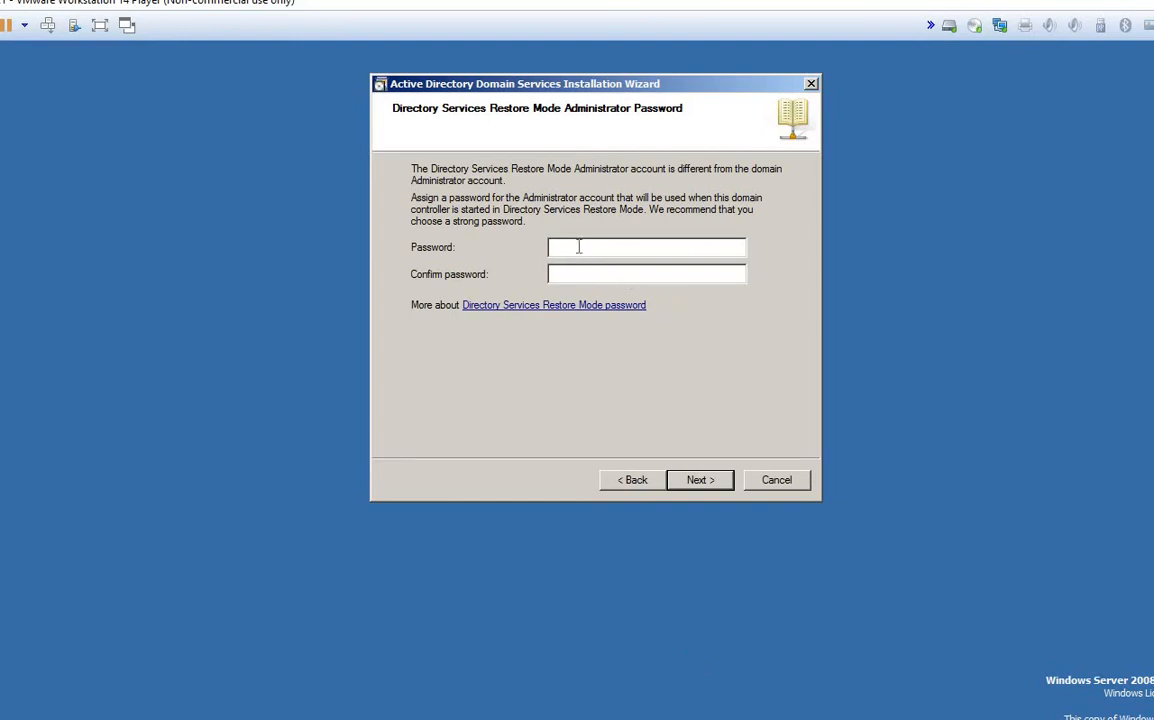
text(P)
text(P@ssw0rd)
text(•••••)
key(BackSpace)
key(BackSpace)
key(BackSpace)
key(BackSpace)
key(BackSpace)
key(BackSpace)
key(BackSpace)
key(BackSpace)
key(BackSpace)
key(BackSpace)
key(BackSpace)
key(BackSpace)
key(BackSpace)
text(P@ssw0rd123)
key(Tab)
text(P@ssw0rd123)
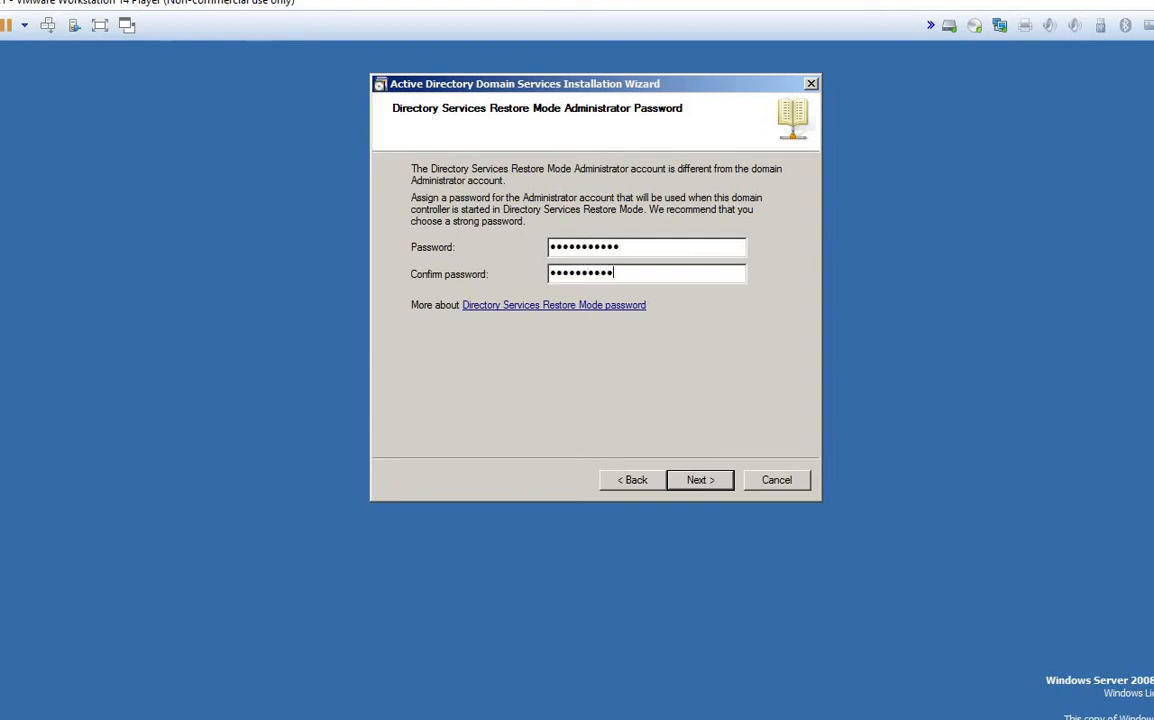
key(Return)
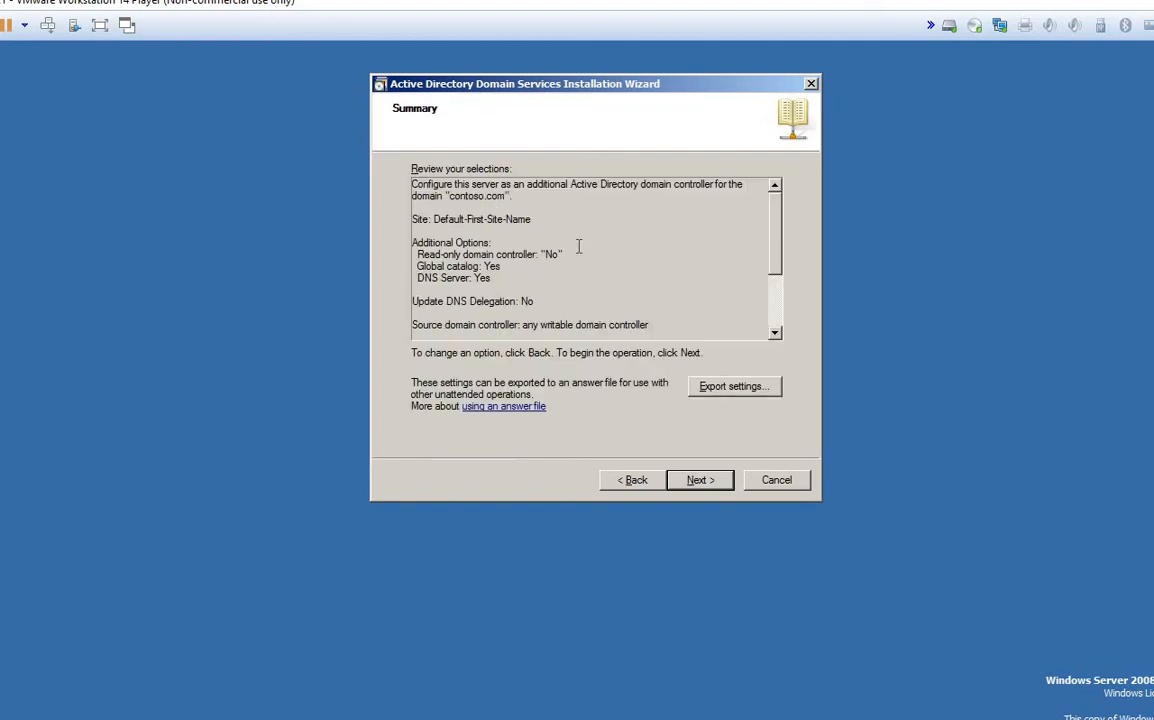
Step: Export the AD DS wizard settings to an answer file named Confi on the desktop
click(727, 392)
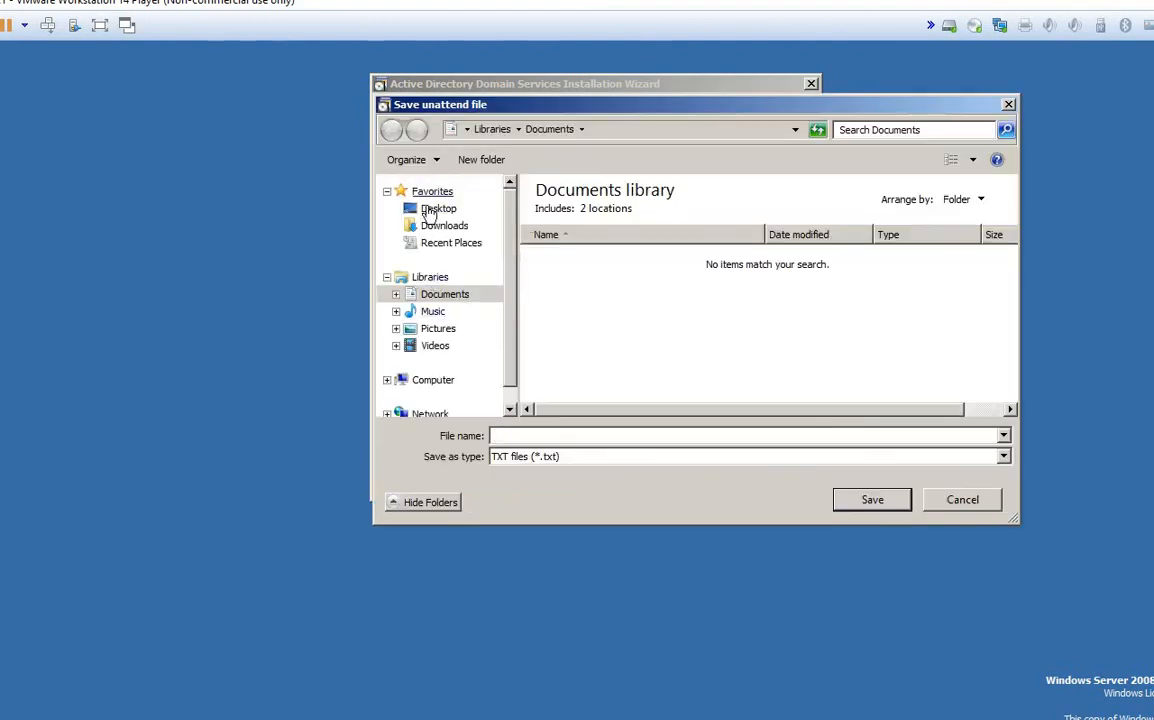
click(430, 210)
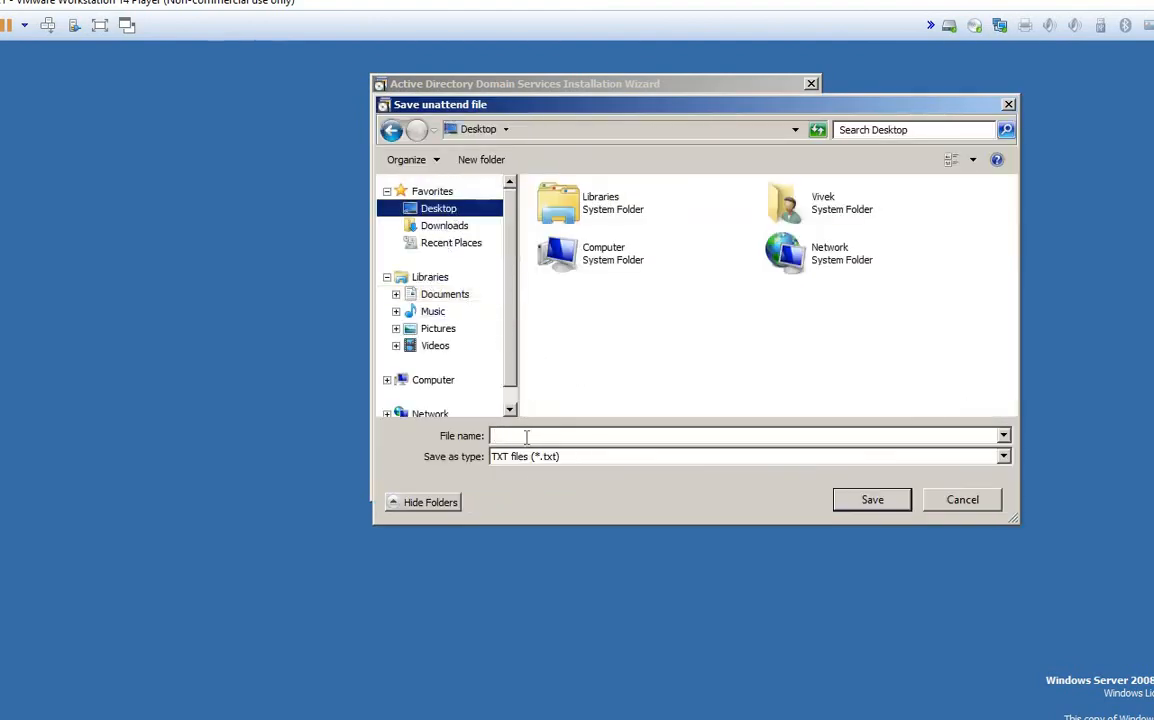
click(525, 436)
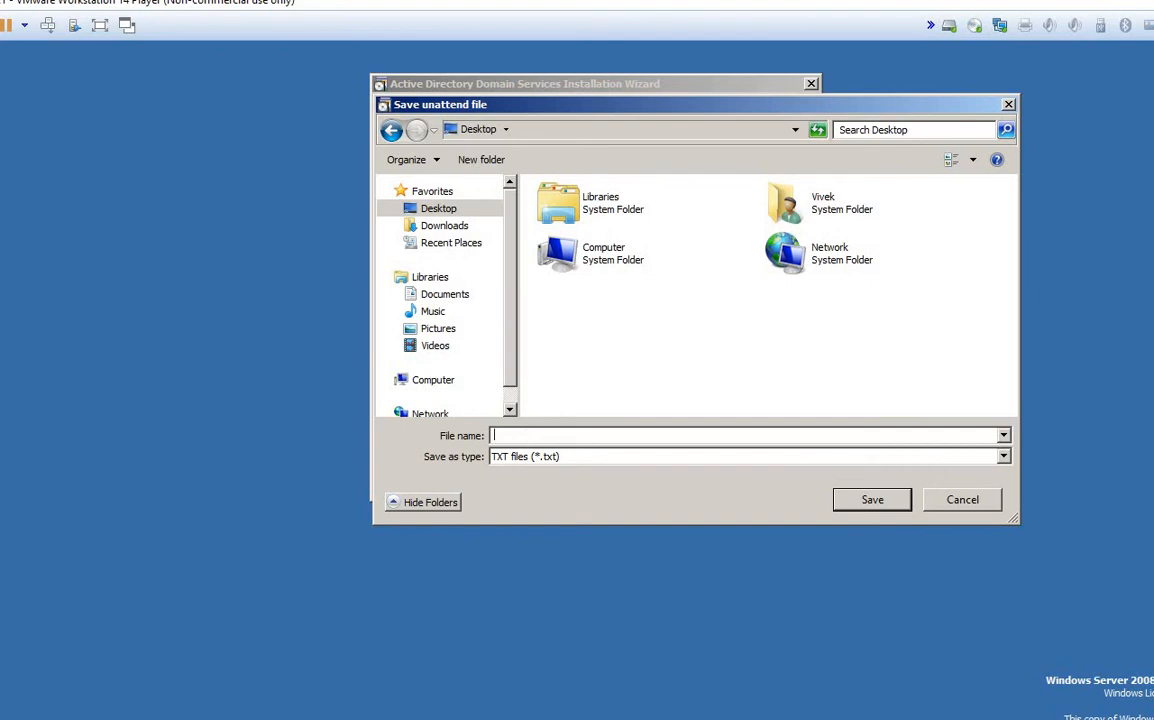
text(Confi)
key(Return)
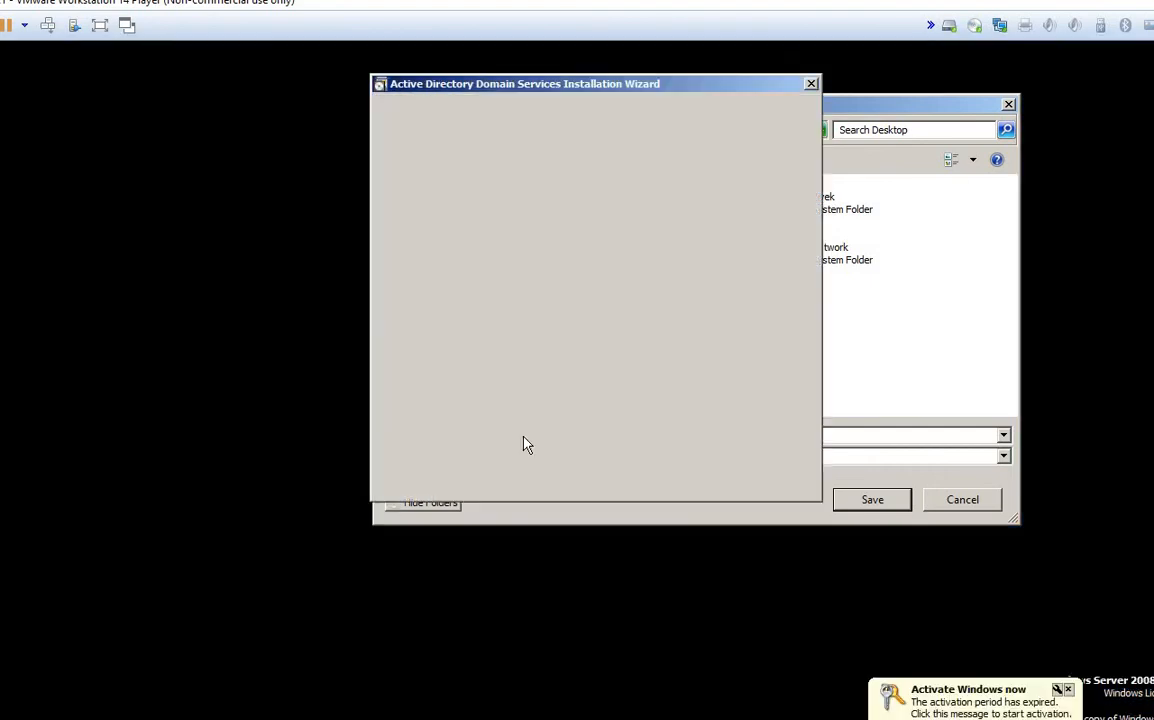
click(676, 447)
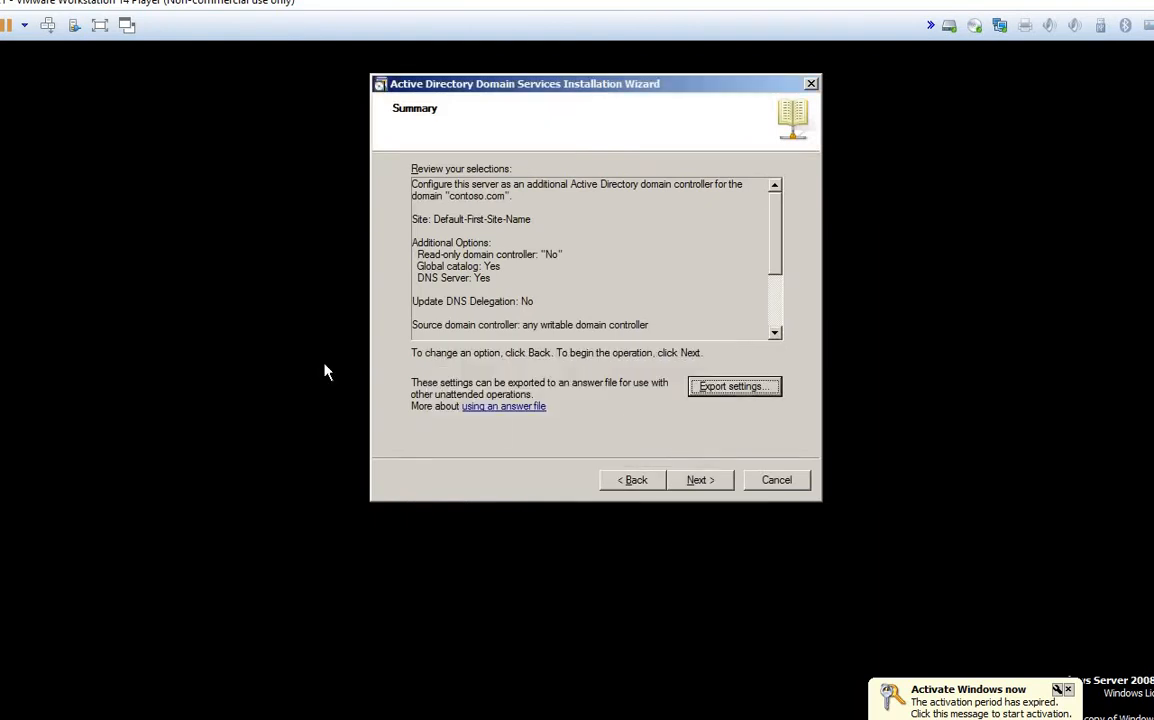
drag(478, 86, 535, 135)
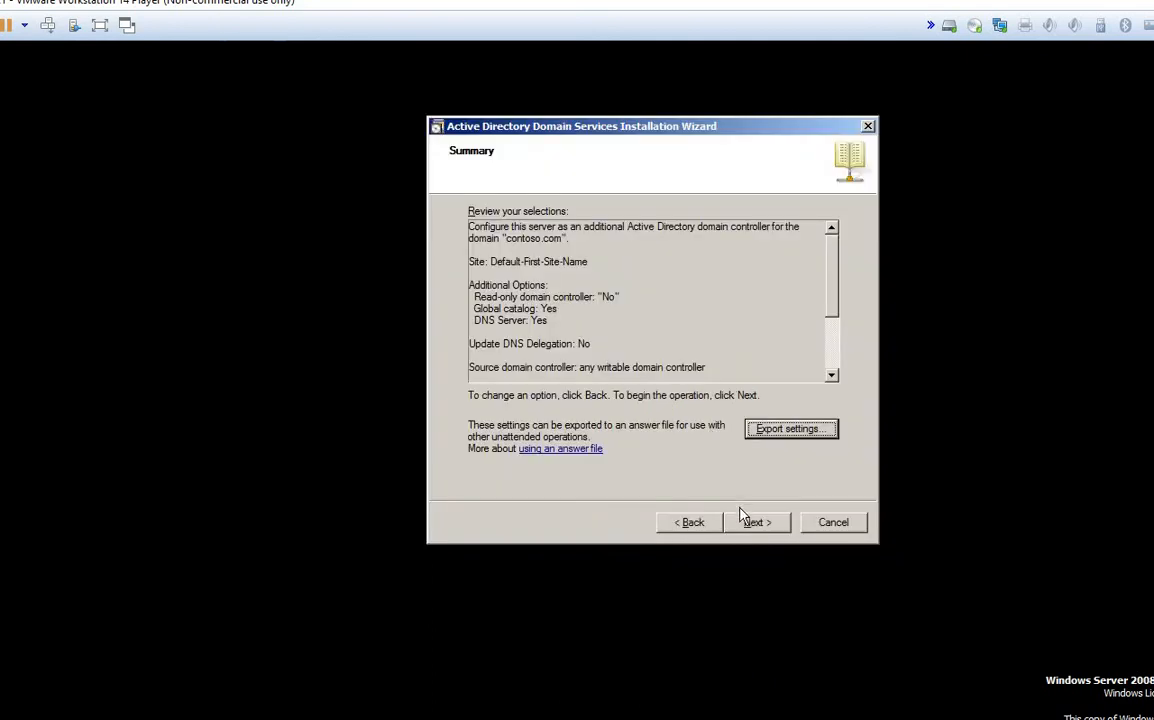
Step: Start the Active Directory Domain Services installation with 'Reboot on completion' ticked
click(747, 526)
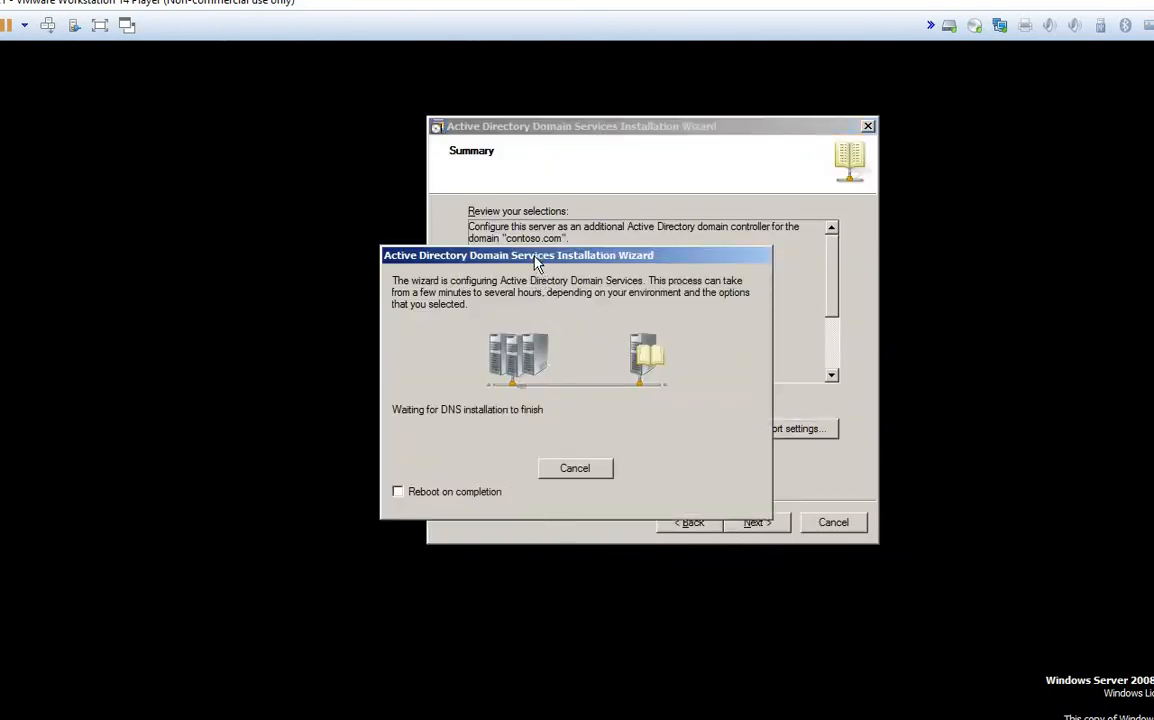
drag(535, 262, 541, 192)
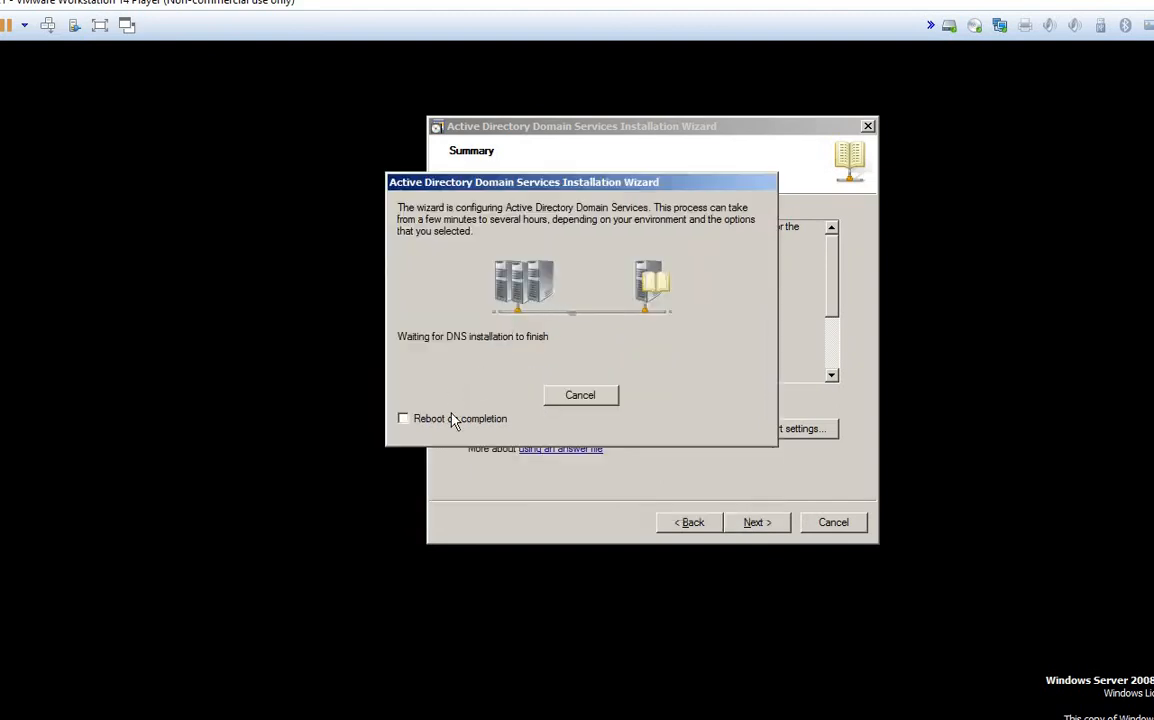
click(404, 420)
drag(605, 177, 661, 170)
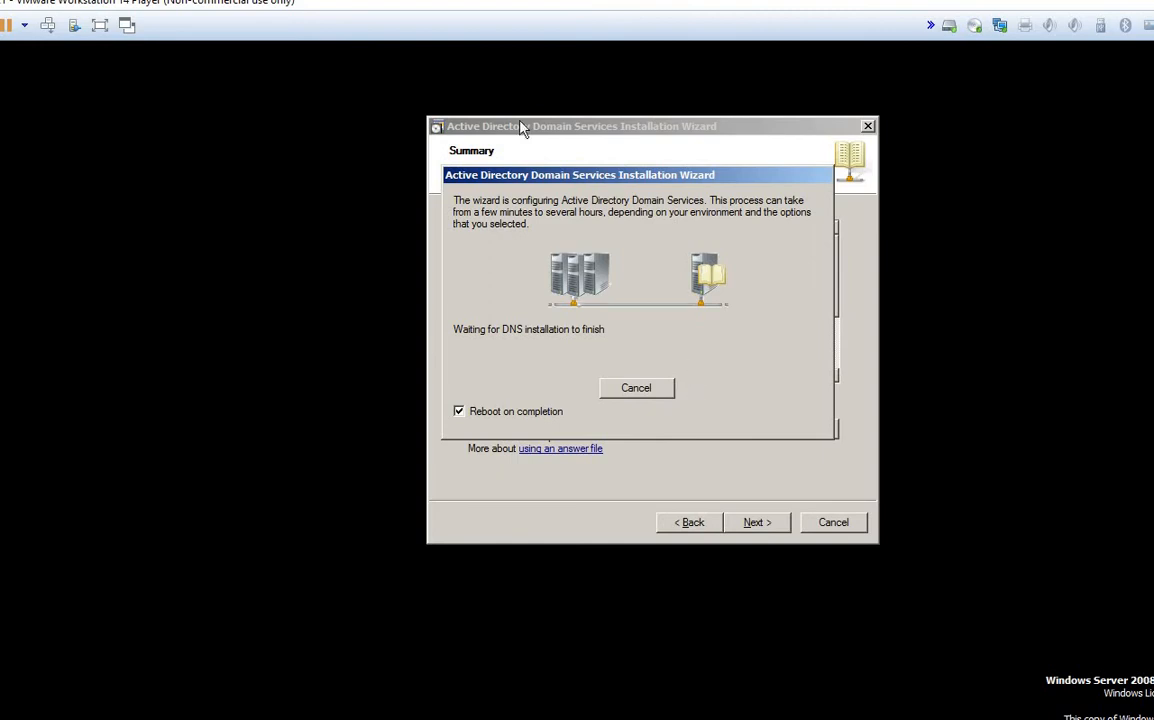
Step: Bring the Paint whiteboard back to the front from the taskbar
mouse_move(613, 719)
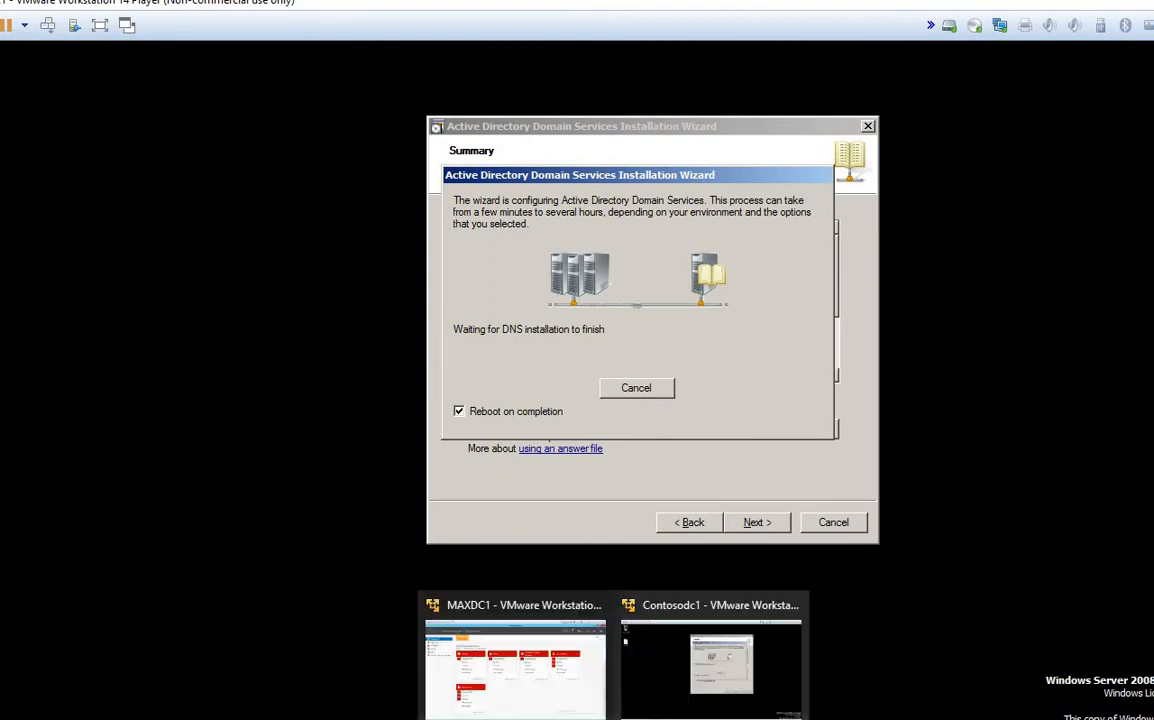
mouse_move(578, 719)
click(608, 672)
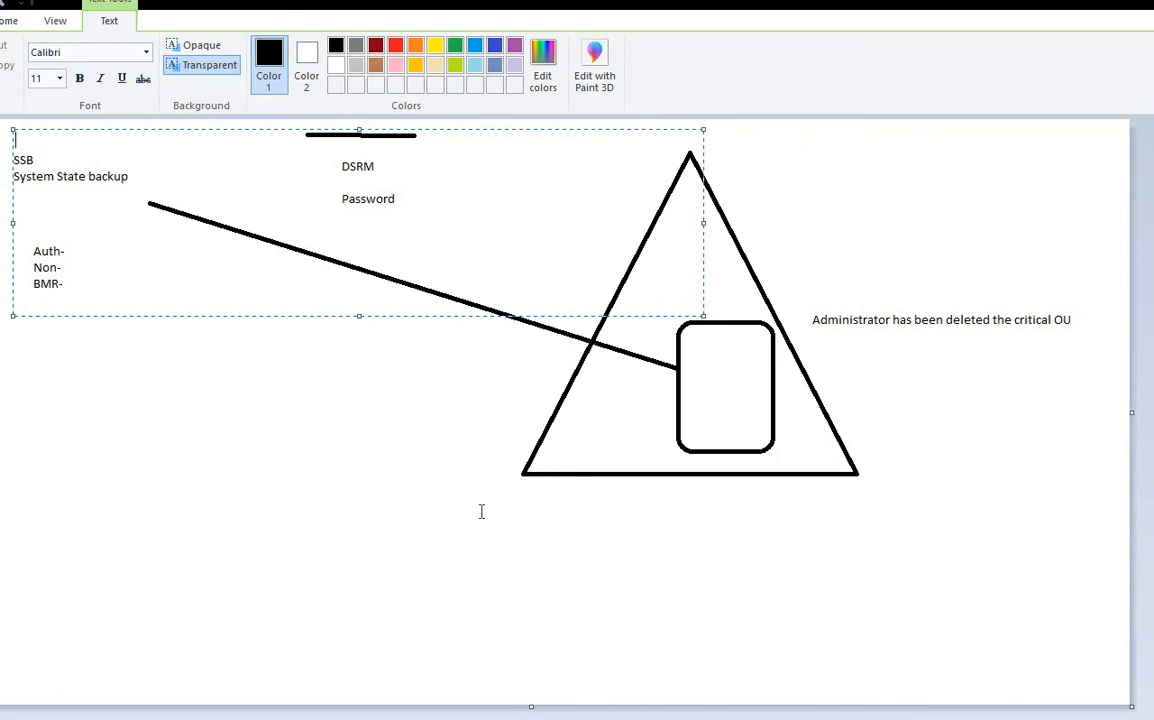
Step: Clear the old diagram and type 'GC 3268' in a new text box at the upper left
click(765, 535)
key(Delete)
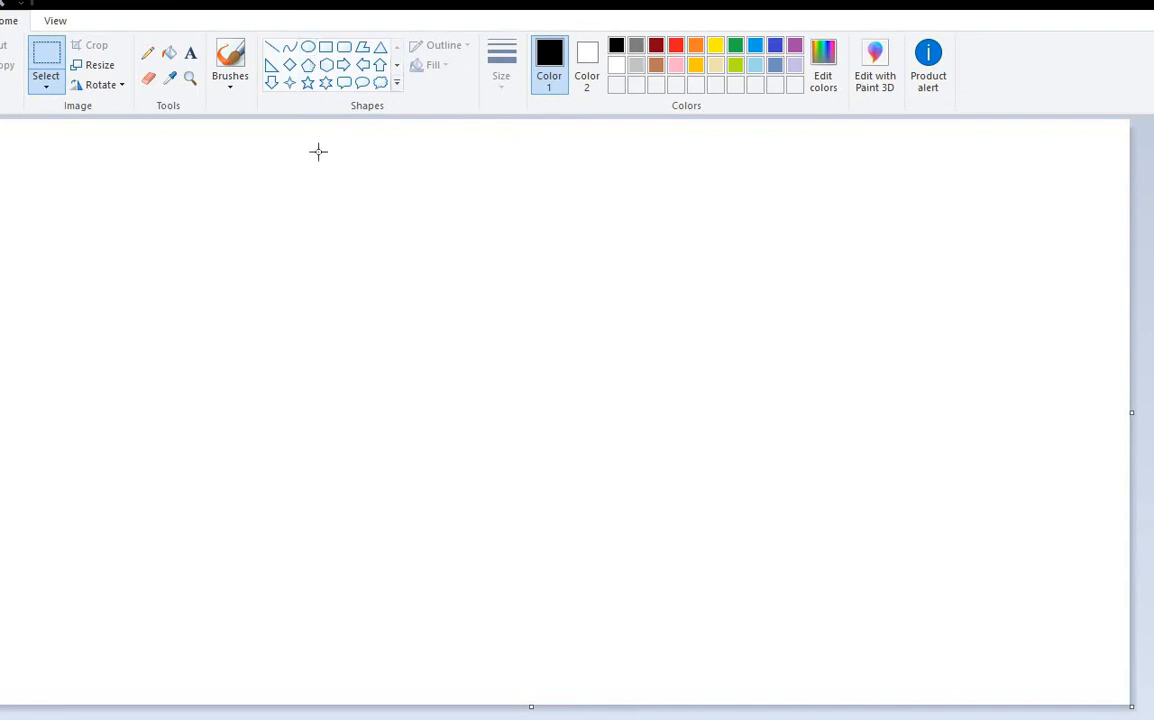
click(190, 52)
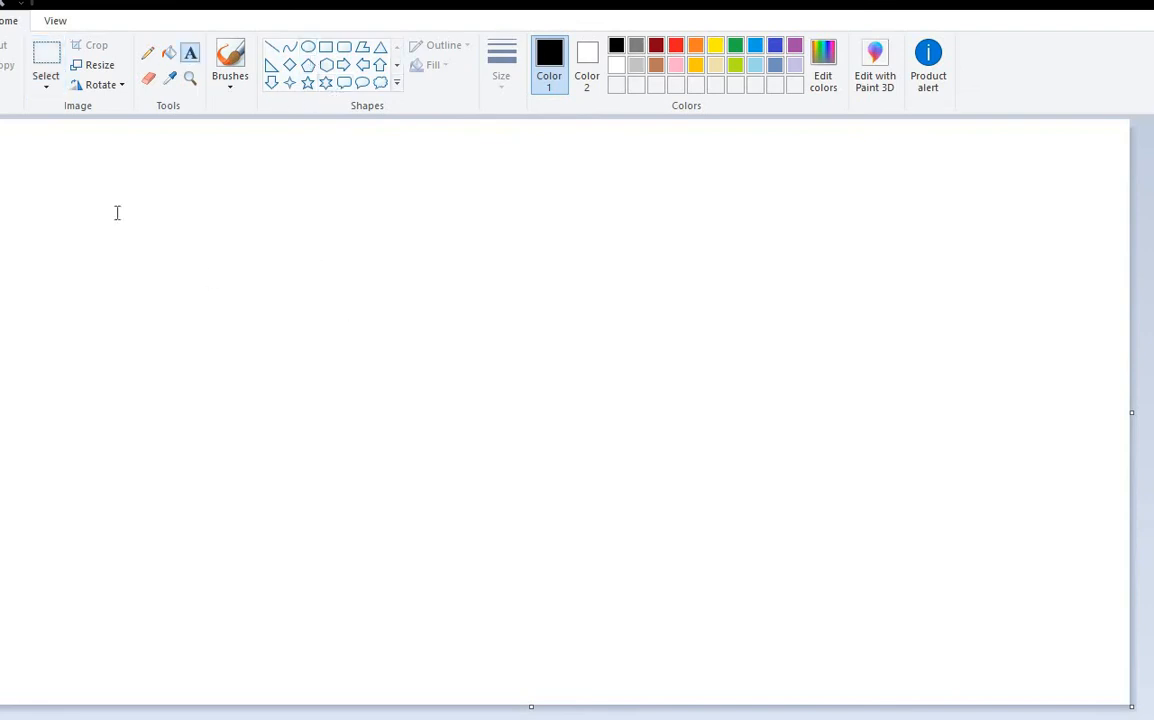
drag(117, 212, 610, 386)
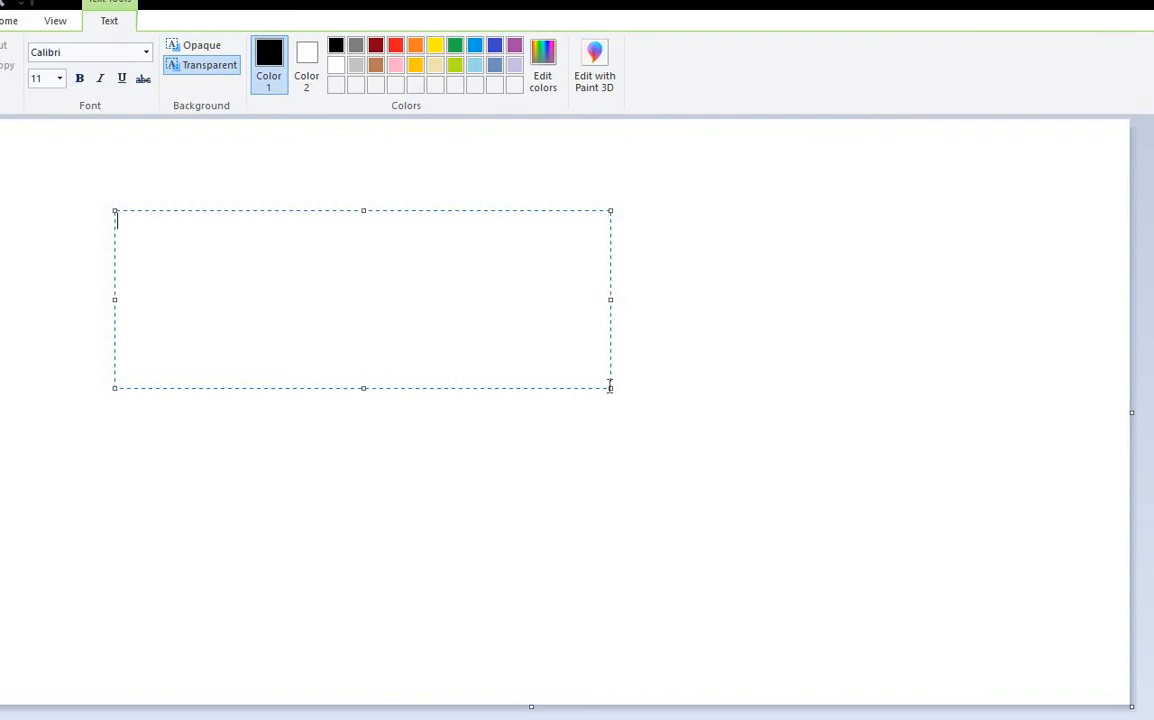
text(GC)
key(Return)
key(BackSpace)
text(3268)
key(Return)
Step: Append 'non' to the first line and add a second line 'Secure port is 3269'
drag(133, 223, 103, 226)
click(167, 221)
text(non)
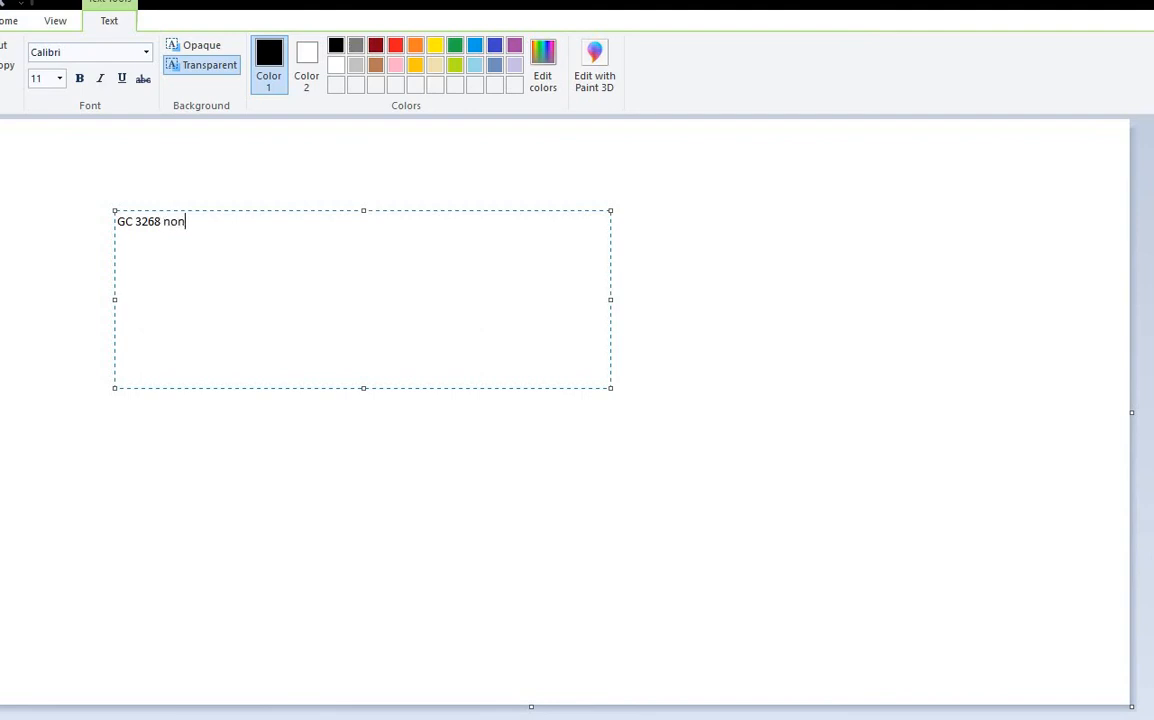
key(Return)
text(ecu4er)
key(BackSpace)
key(BackSpace)
text(re port od)
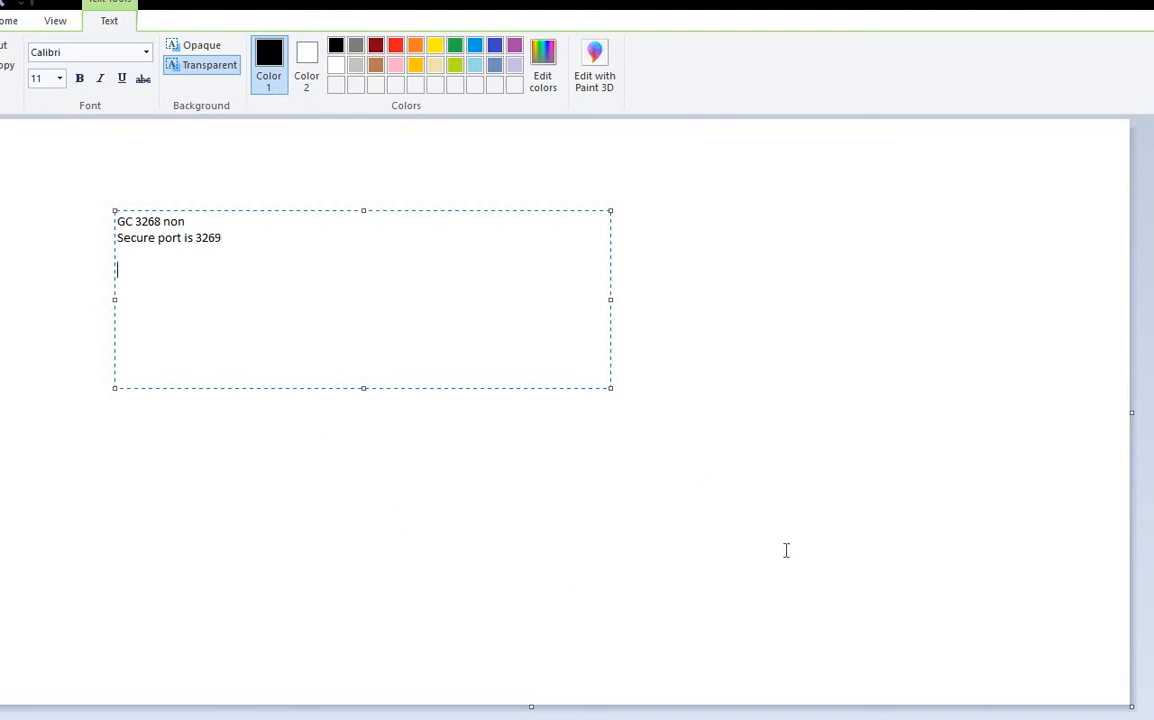
key(ctrl+a)
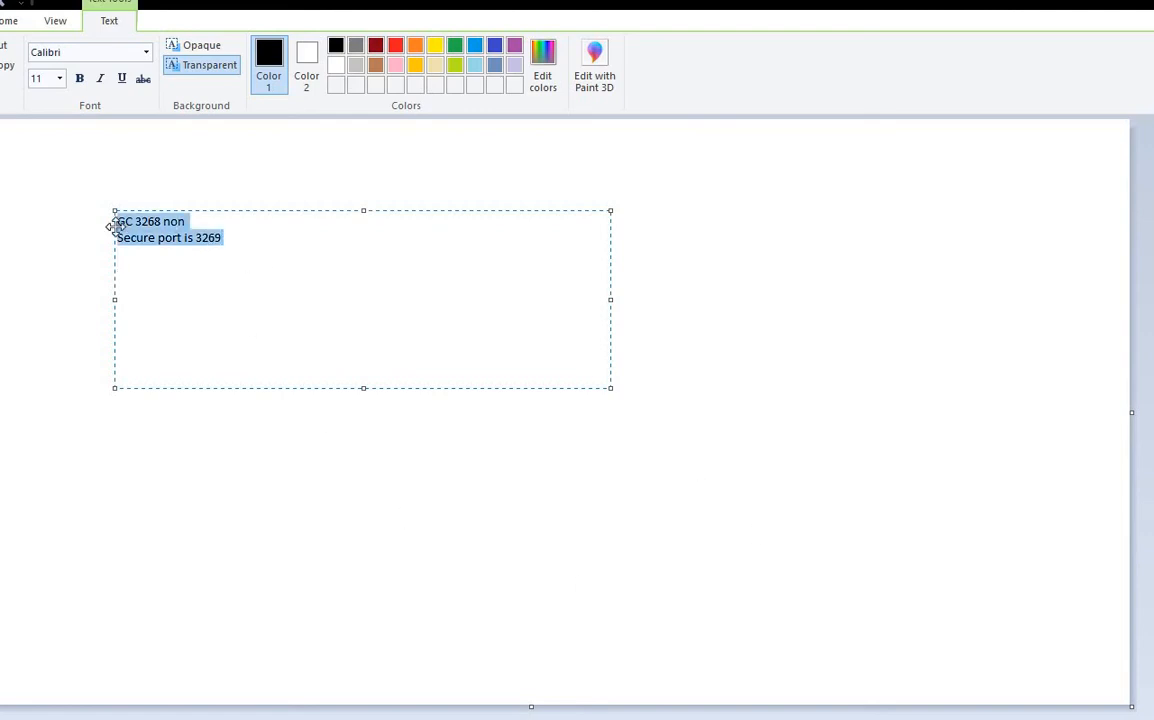
click(839, 386)
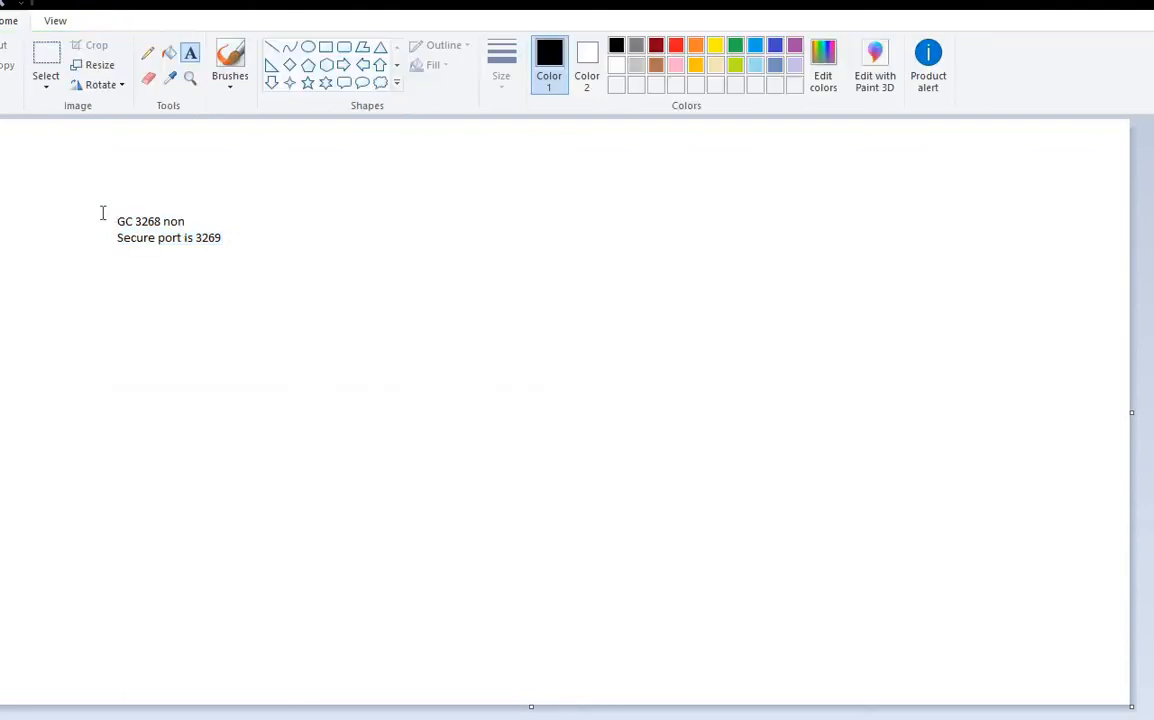
Step: Draw a tall outlined triangle on the right side of the canvas
mouse_move(102, 213)
mouse_down()
mouse_move(284, 257)
mouse_move(107, 184)
mouse_move(110, 218)
mouse_move(103, 197)
mouse_up()
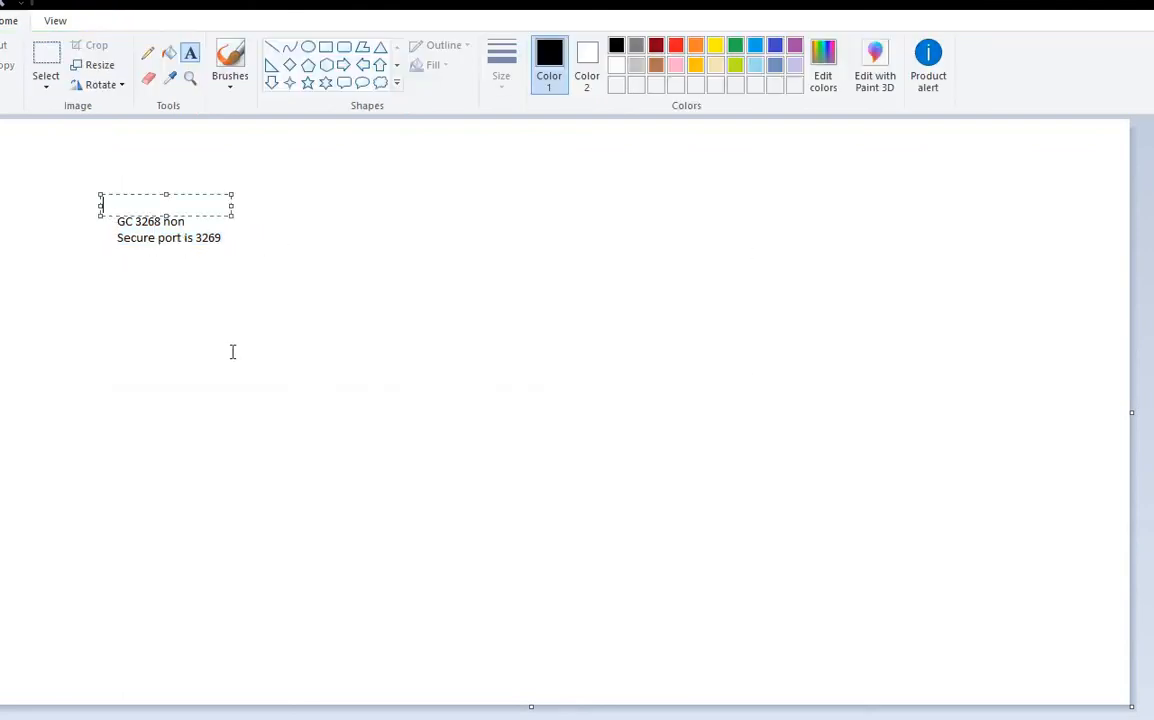
click(301, 307)
drag(338, 265, 64, 204)
click(319, 339)
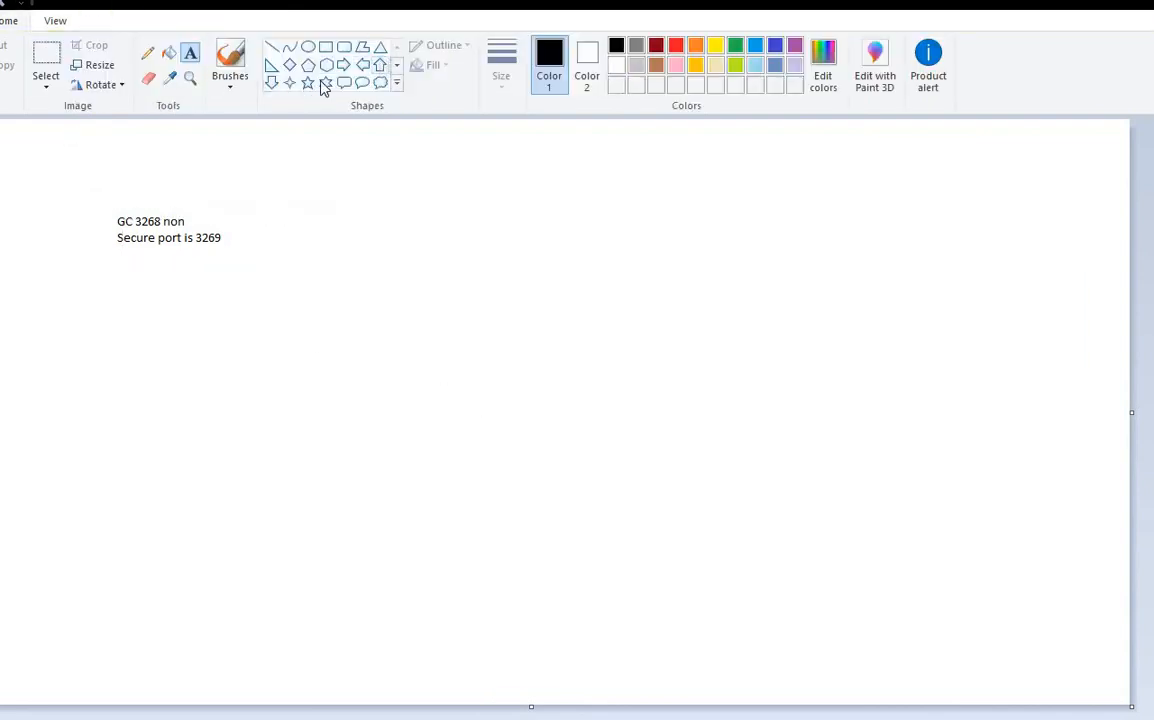
click(380, 47)
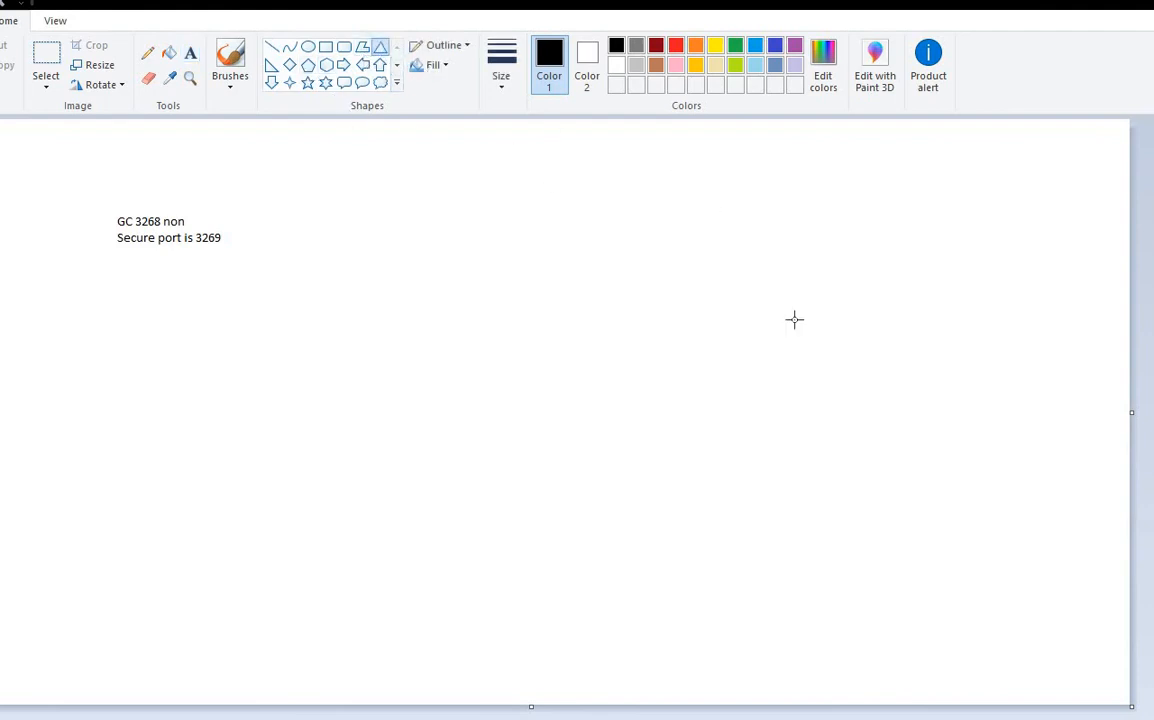
drag(684, 170, 989, 577)
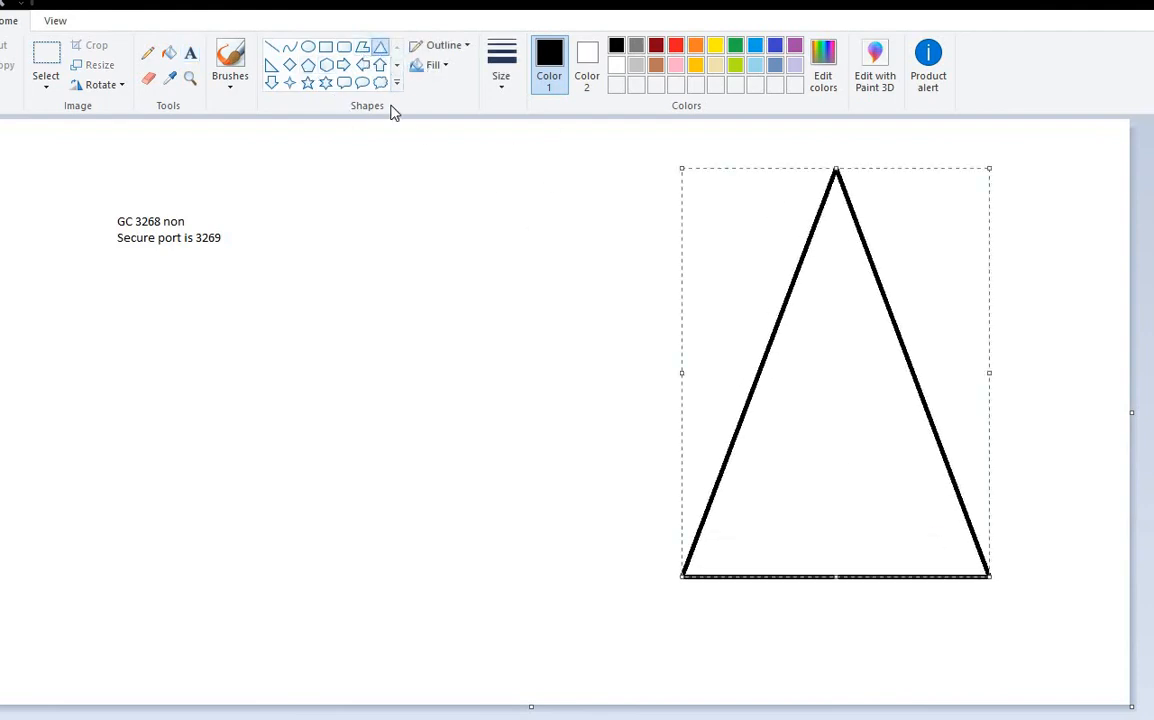
Step: Add the label 'GC' to the left of the triangle's upper part
click(190, 53)
drag(566, 238, 889, 293)
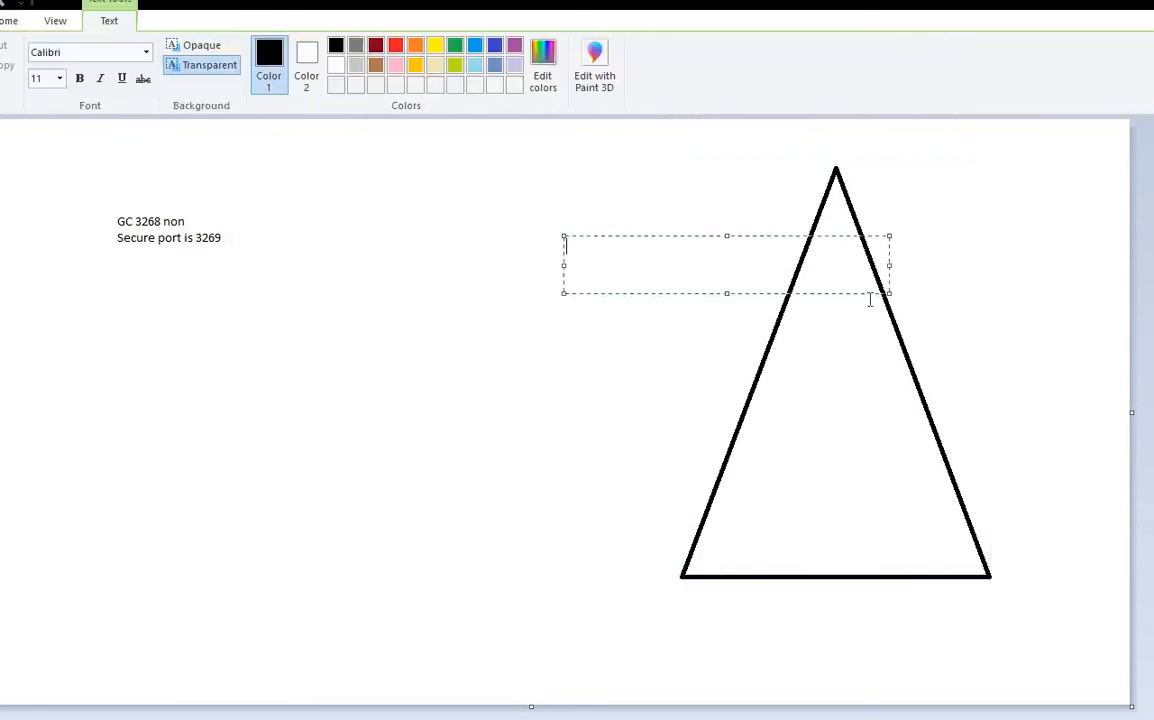
text(GC)
click(552, 392)
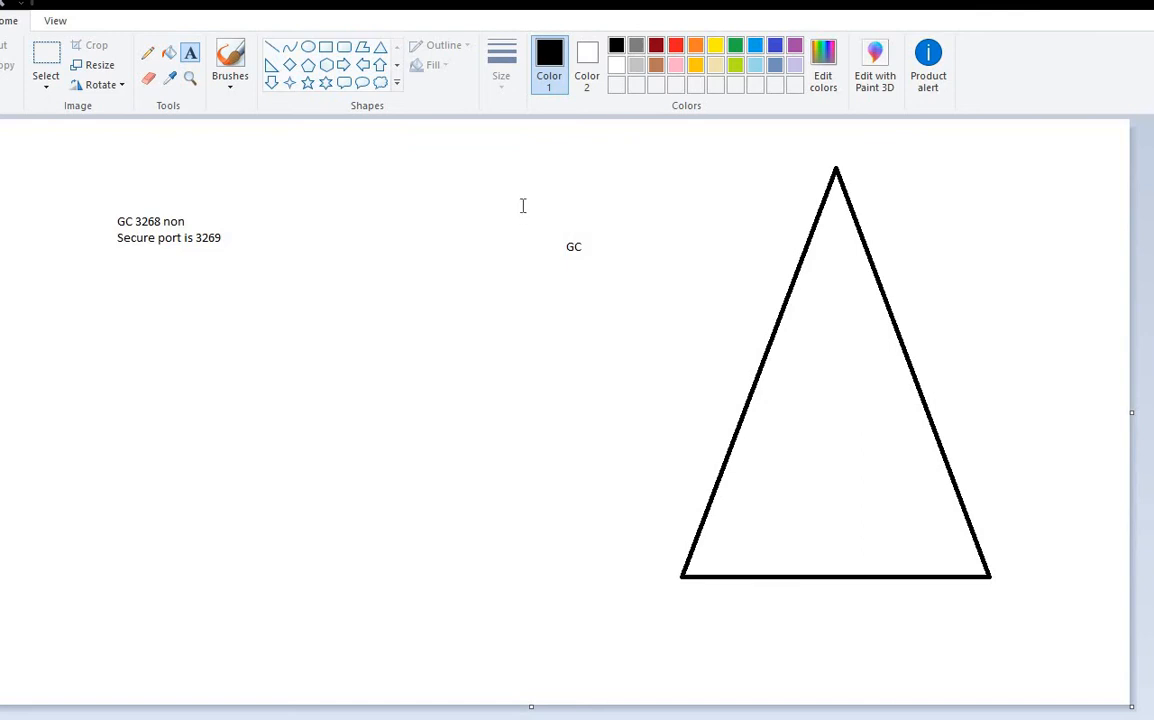
drag(523, 206, 930, 321)
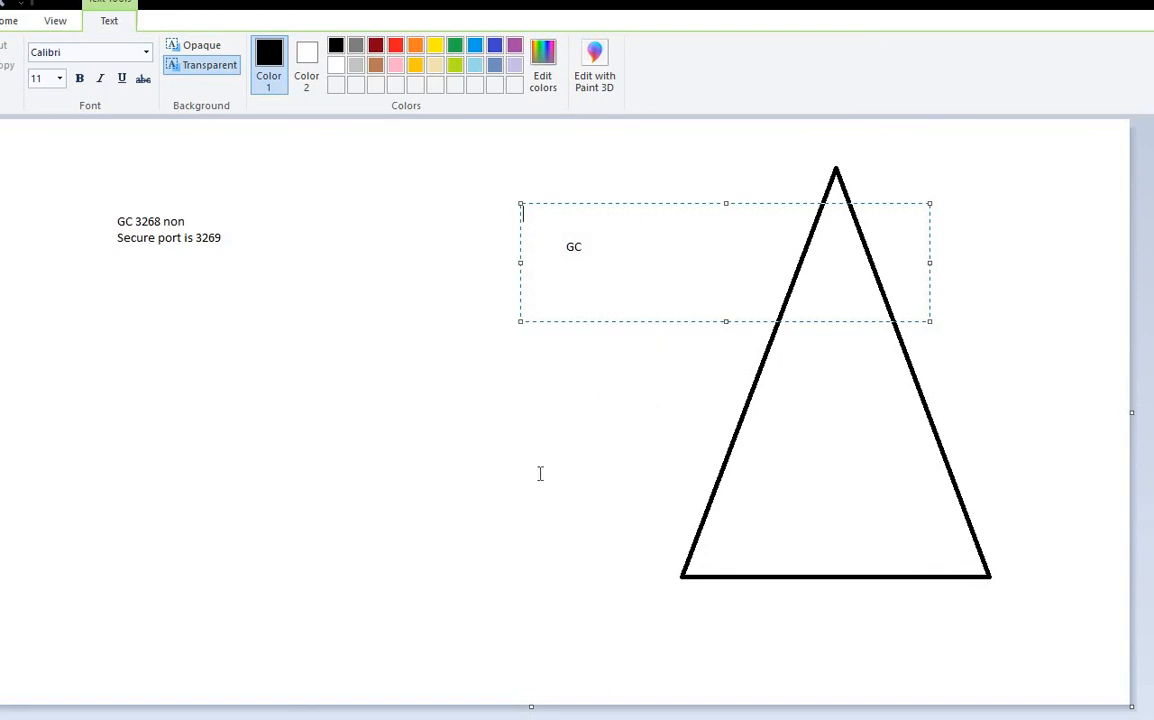
Step: Add the label 'PAS' below the GC label
click(644, 471)
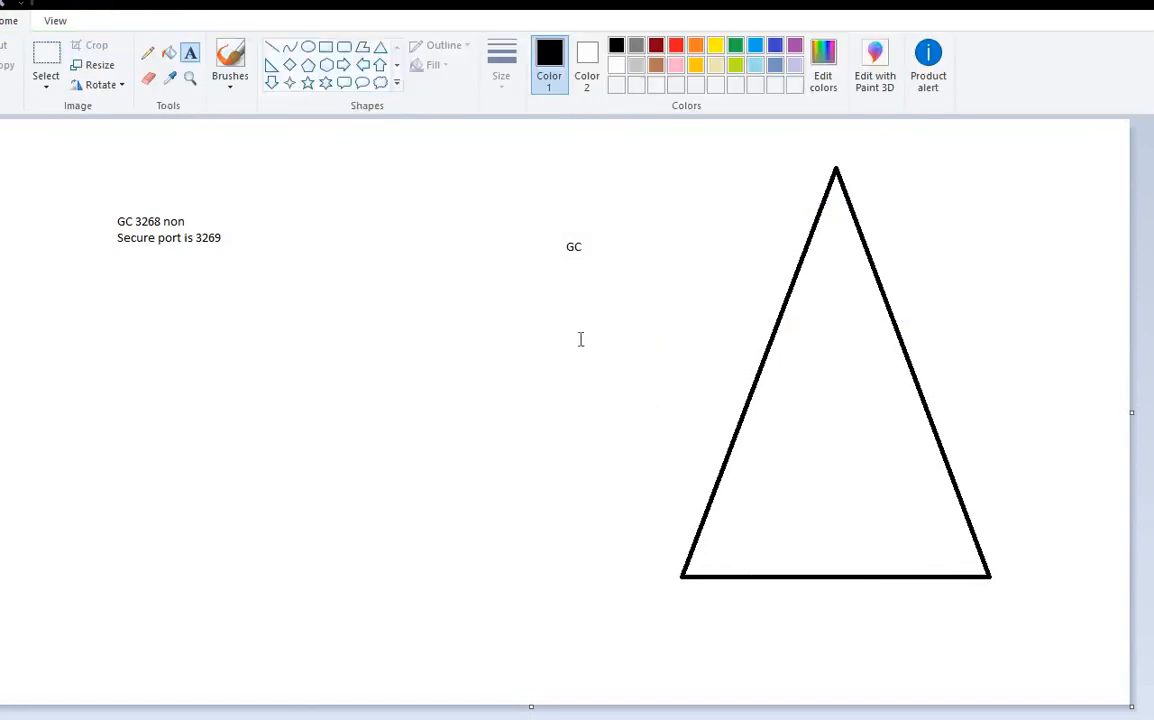
drag(538, 206, 901, 305)
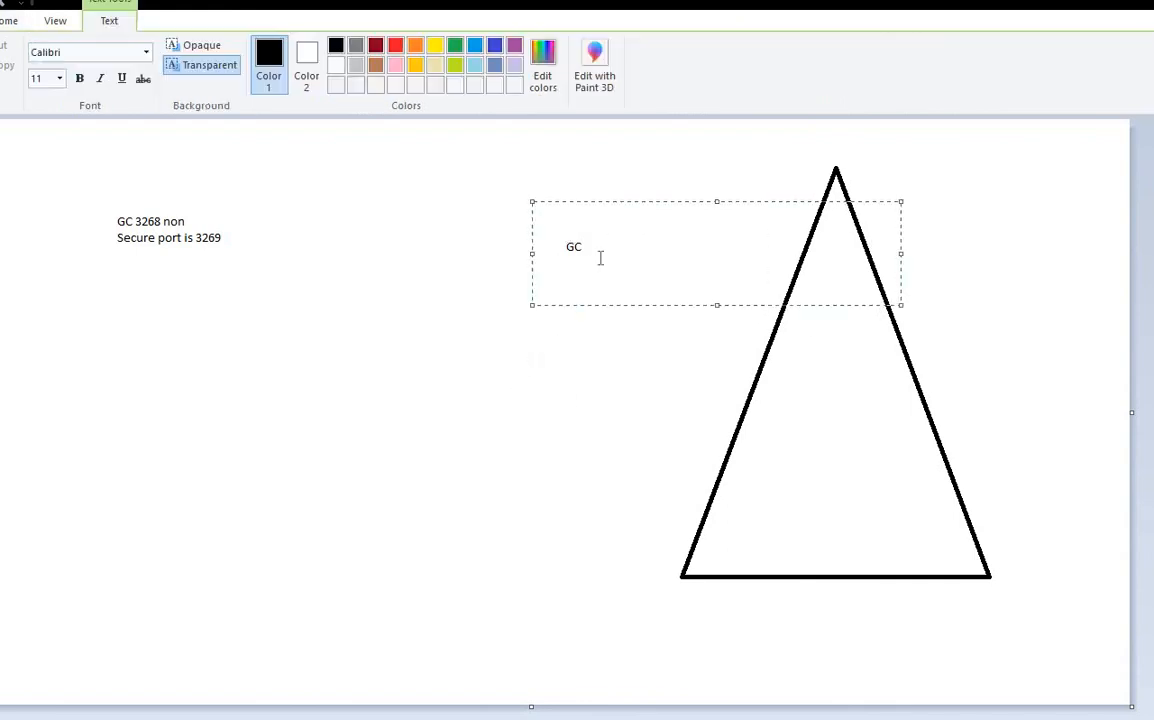
click(477, 233)
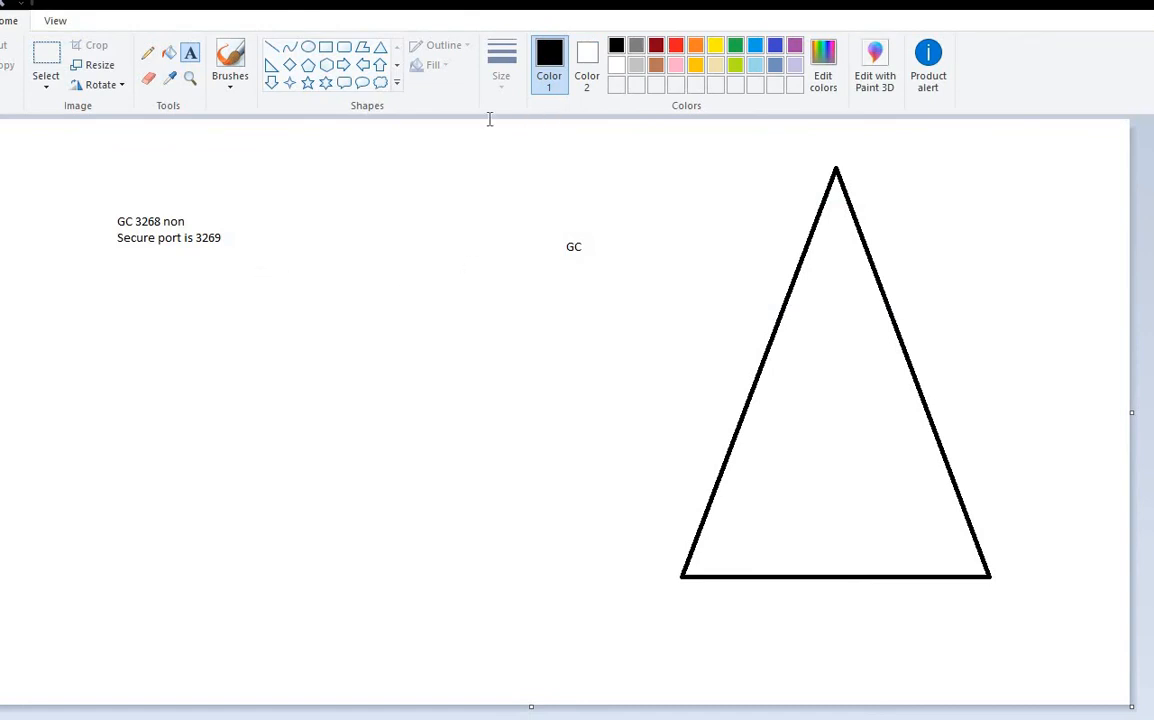
drag(488, 120, 1049, 361)
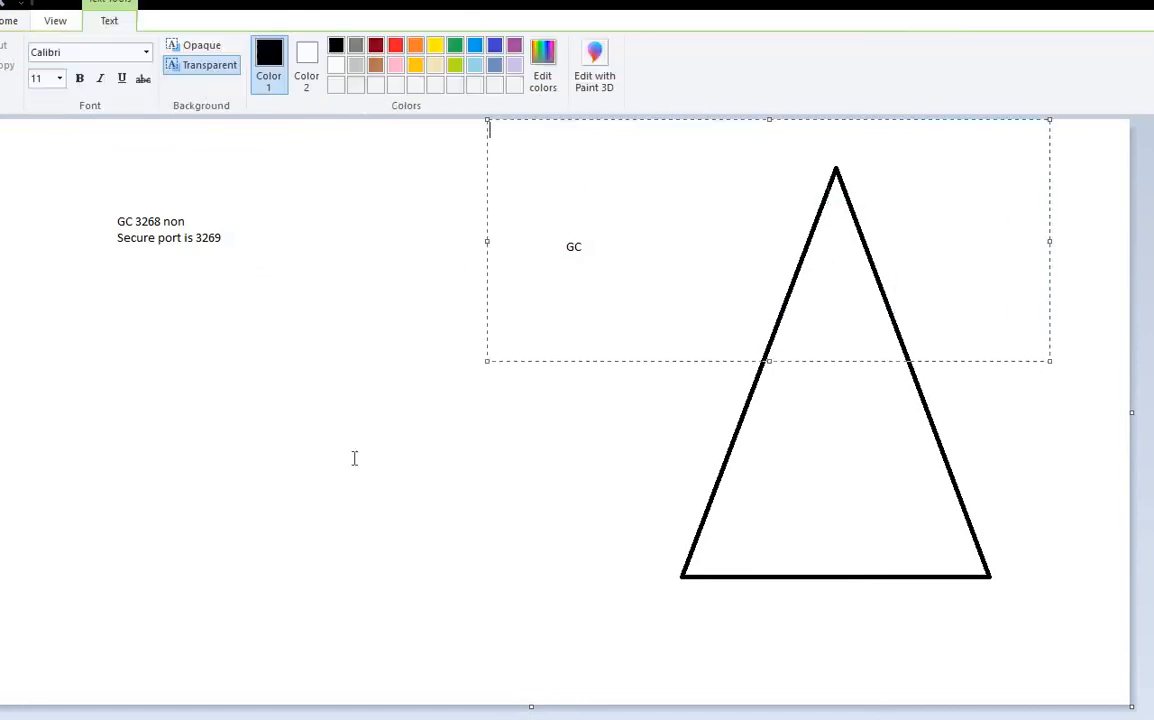
click(495, 334)
drag(491, 333, 676, 398)
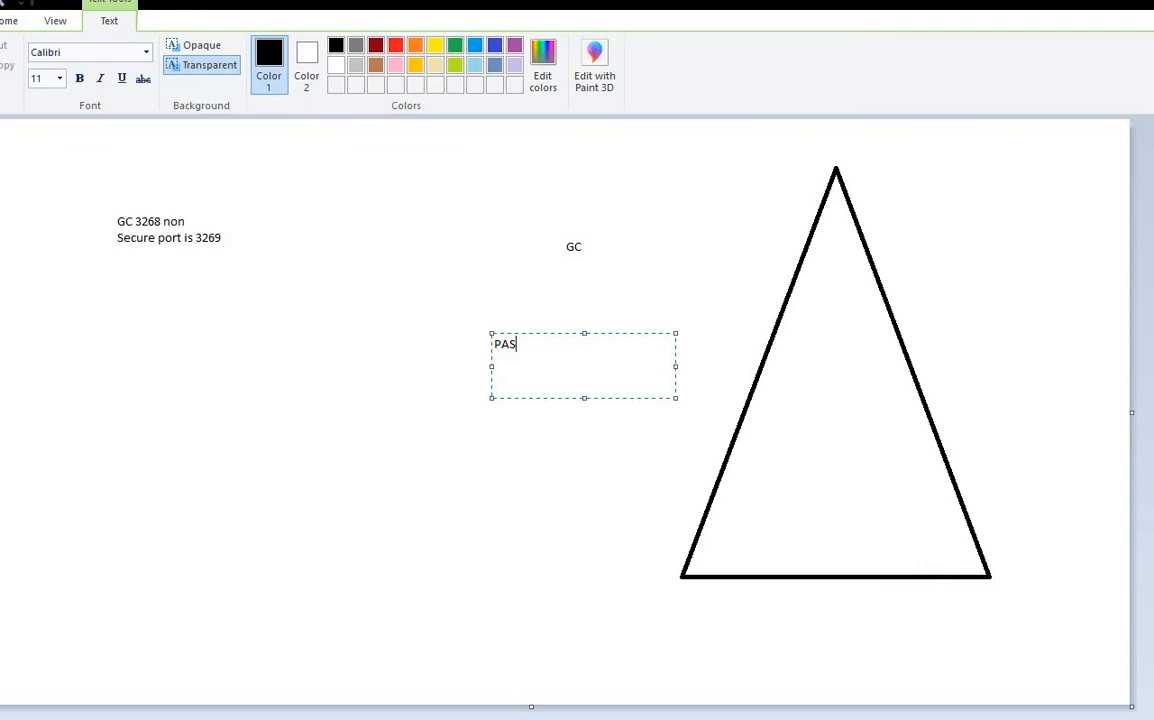
click(421, 318)
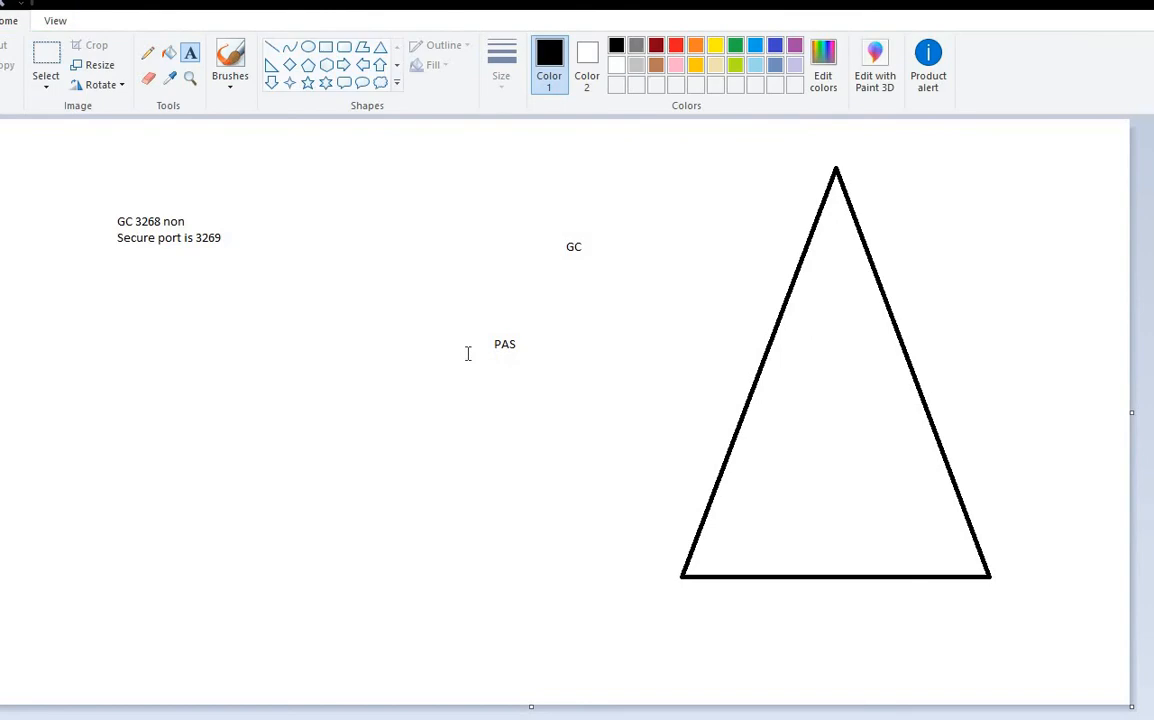
Step: Draw two more triangles: one on the left below the notes, a smaller one below PAS
click(380, 47)
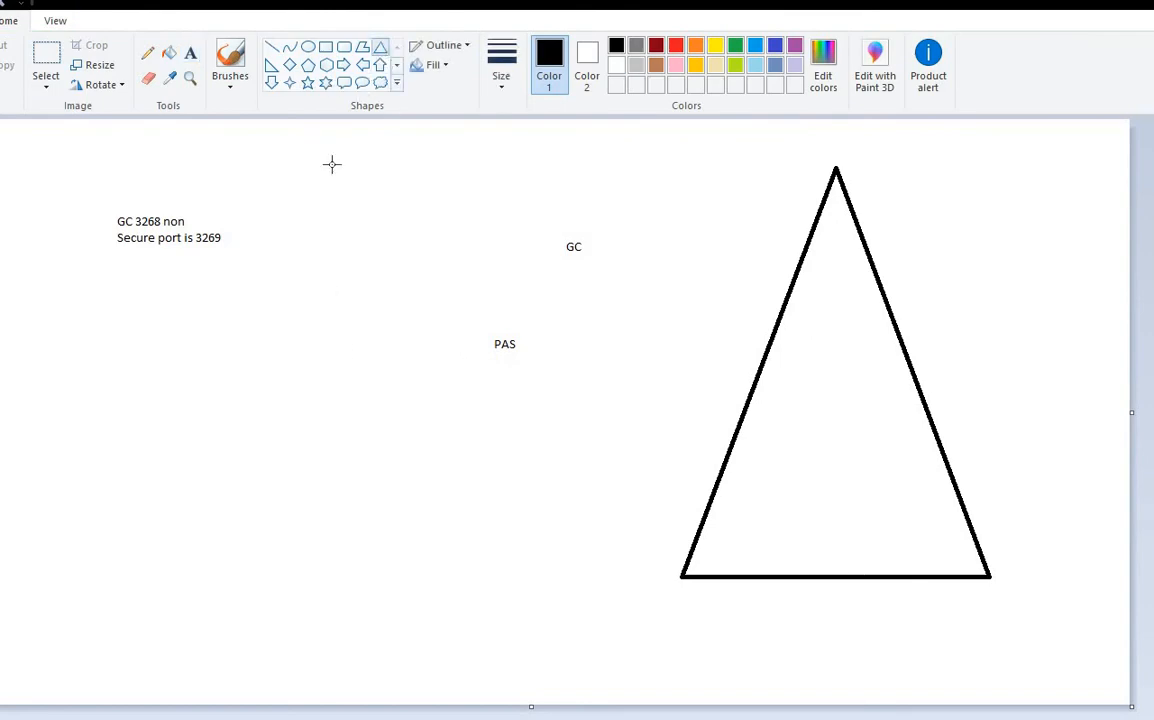
drag(64, 297, 284, 451)
drag(350, 480, 477, 608)
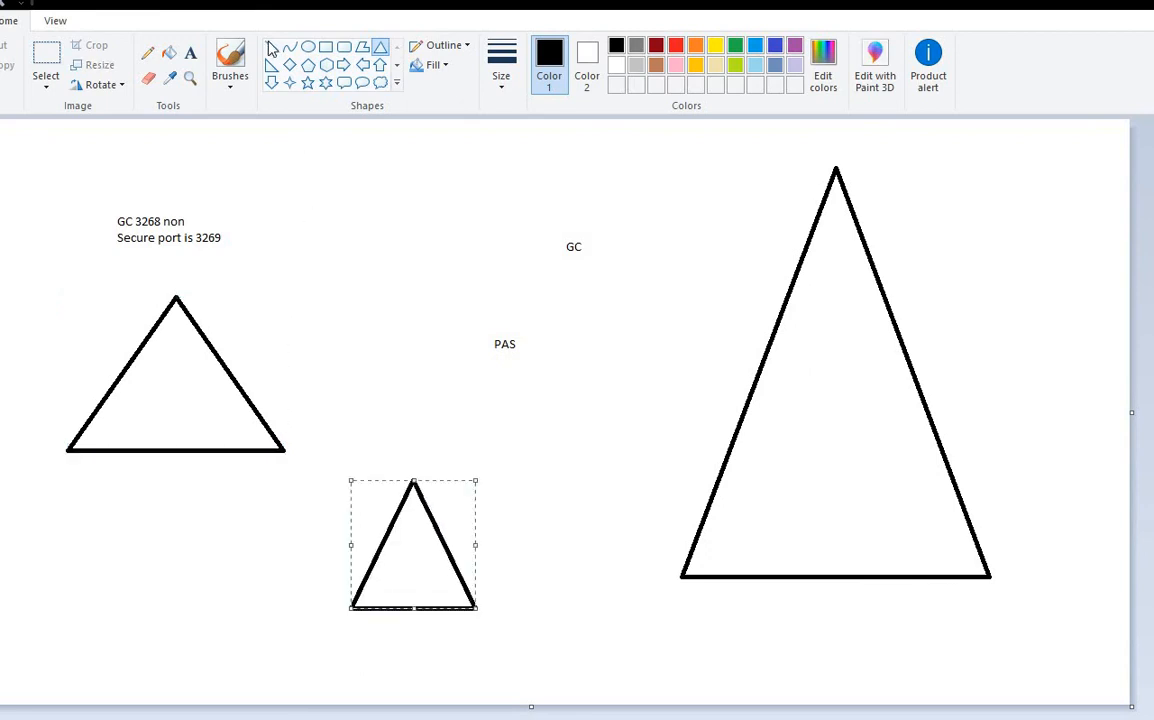